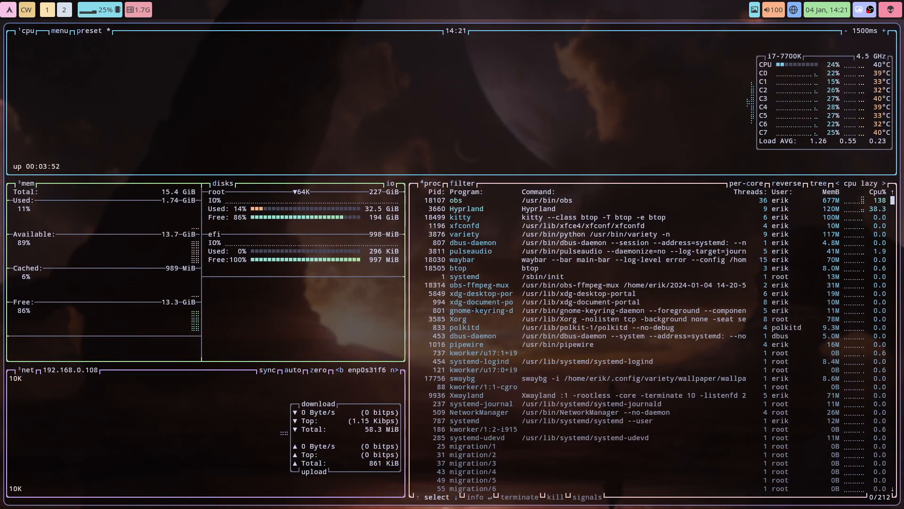
# Draft the command "sudo pacman -S btop arcolinux-btop-git" in a new terminal and close the terminal without running it.
pyautogui.press('super+Return')
pyautogui.write('s')
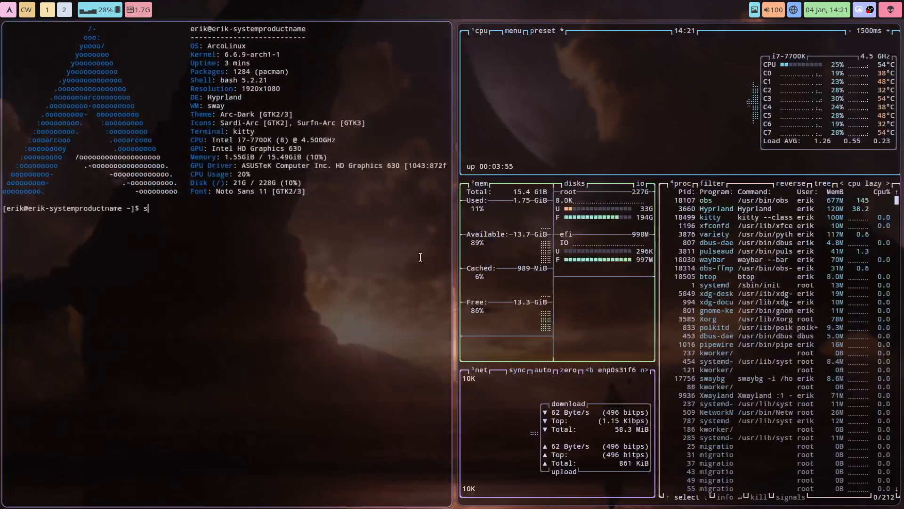
pyautogui.write('udo pacman -S ')
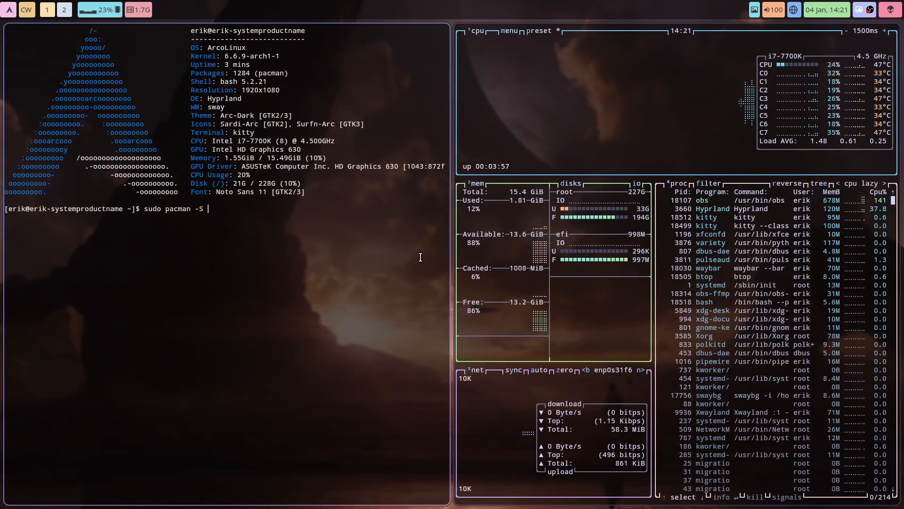
pyautogui.write('btop arcol')
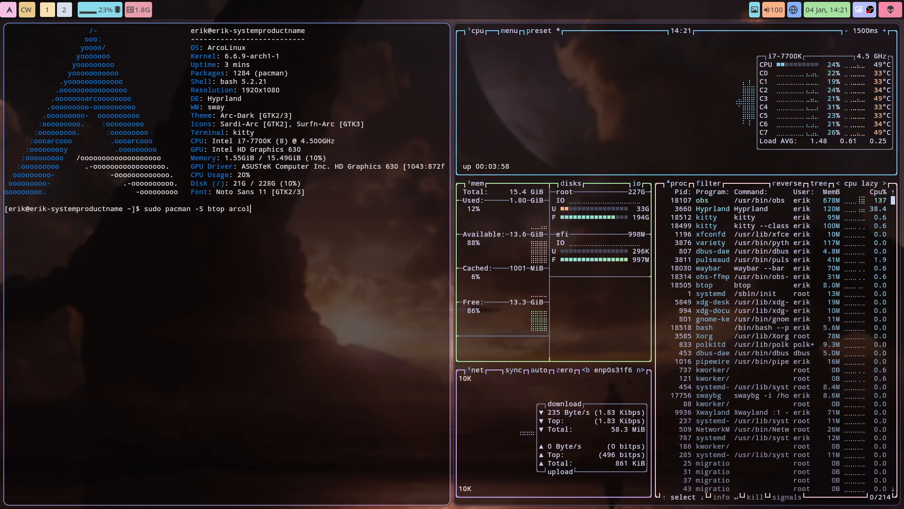
pyautogui.write('inux-bto')
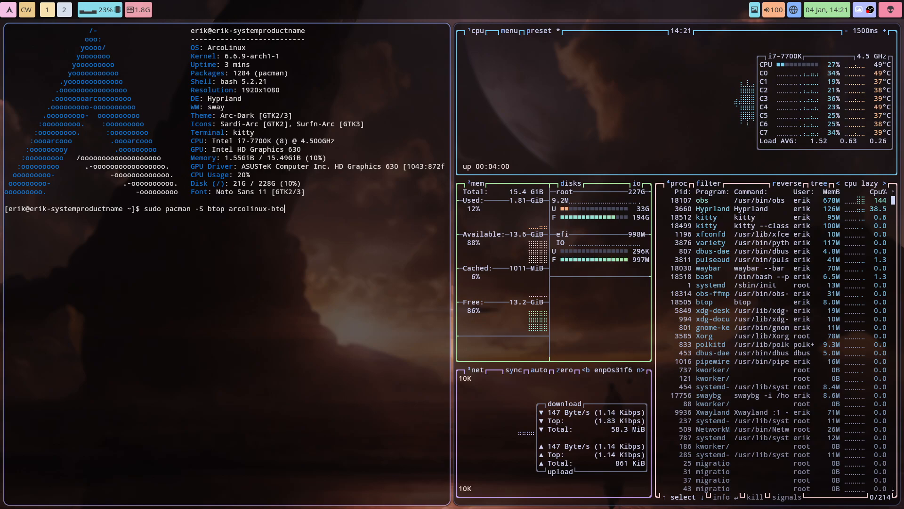
pyautogui.press('Tab')
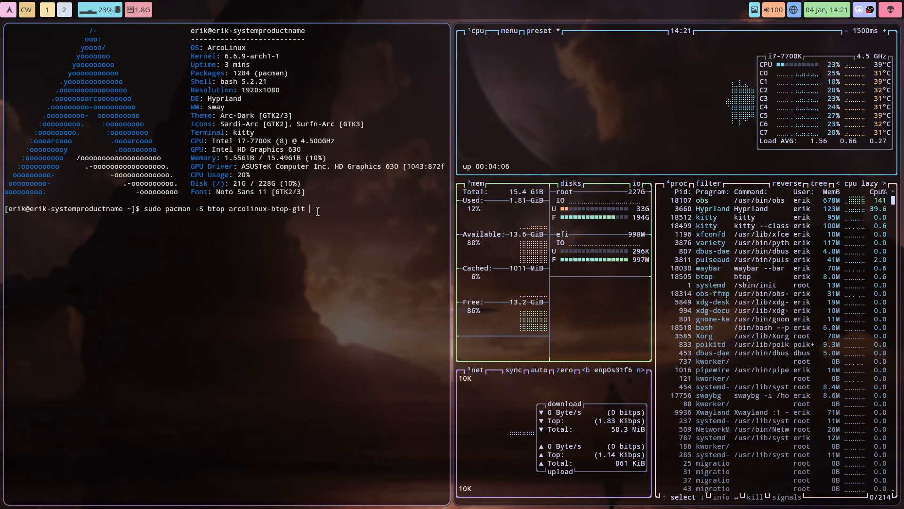
pyautogui.press('super+q')
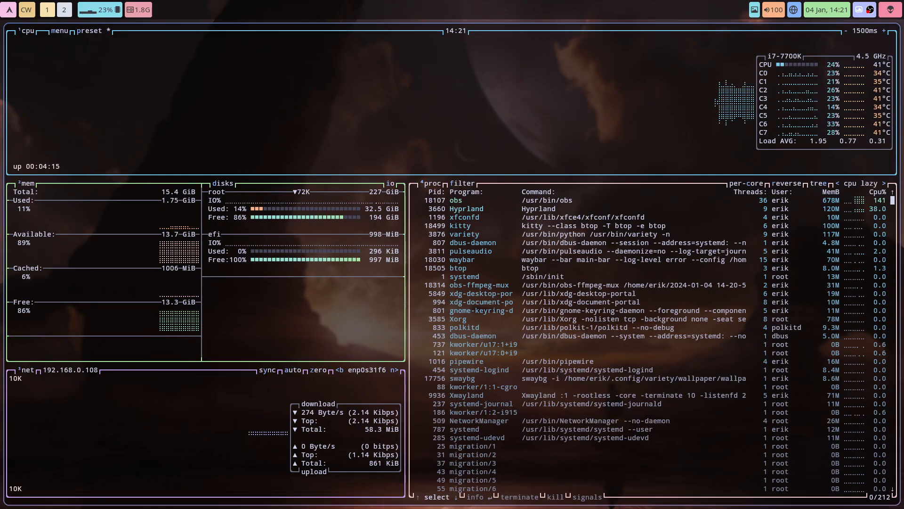
# Cycle through btop's color themes, set the theme to kyli0x, and return to the monitor view.
pyautogui.press('m')
pyautogui.press('Return')
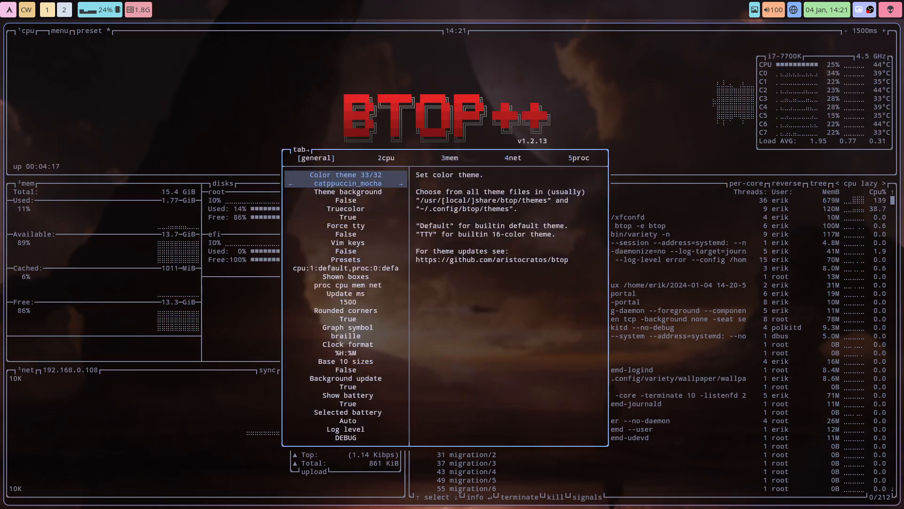
pyautogui.press('Right')
pyautogui.press('Right')
pyautogui.press('Right')
pyautogui.press('Right')
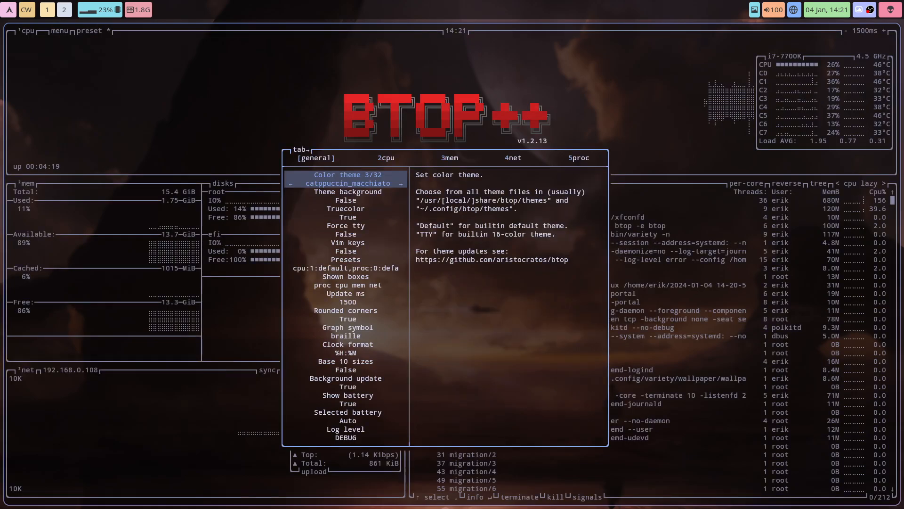
pyautogui.press('Right')
pyautogui.press('Right')
pyautogui.press('Right')
pyautogui.press('Right')
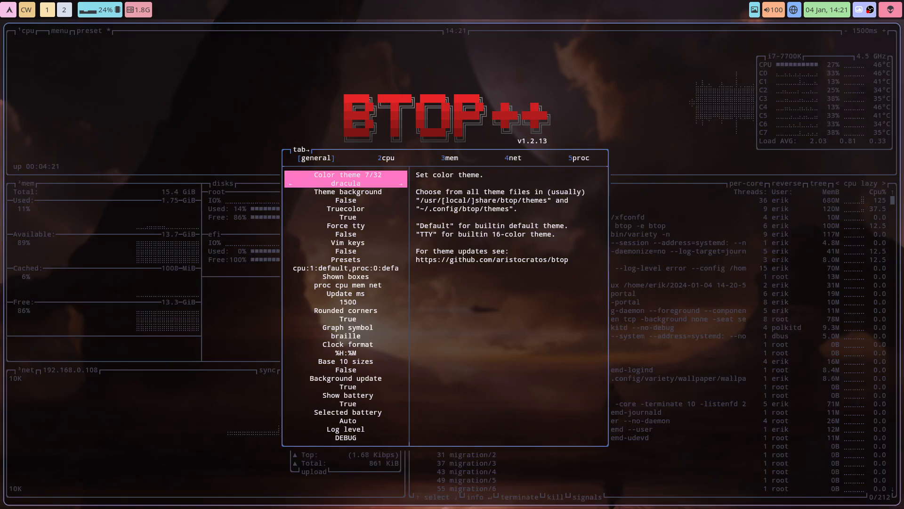
pyautogui.press('Right')
pyautogui.press('Right')
pyautogui.press('Right')
pyautogui.press('Right')
pyautogui.press('Right')
pyautogui.press('Right')
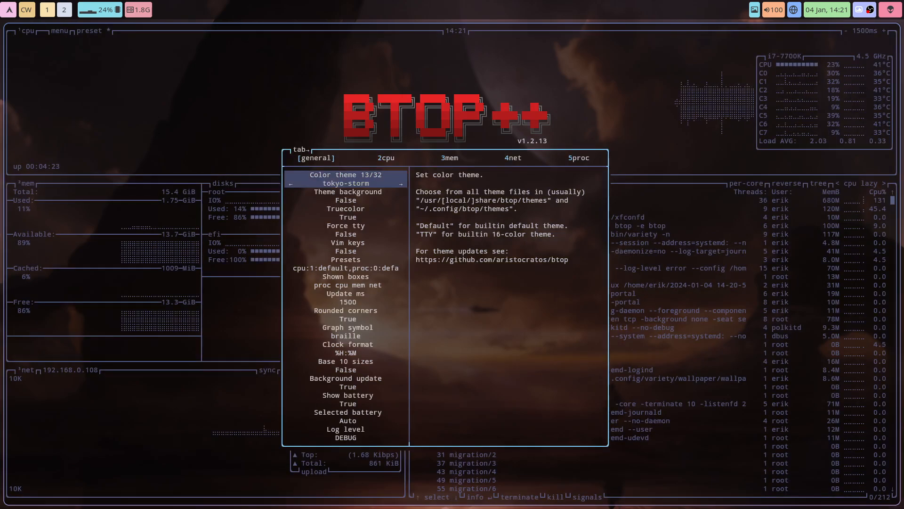
pyautogui.press('Right')
pyautogui.press('Right')
pyautogui.press('Right')
pyautogui.press('Right')
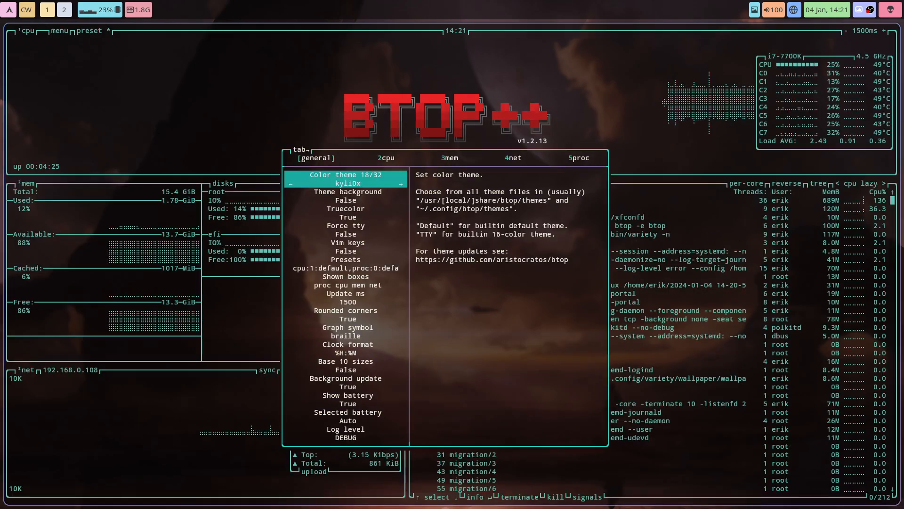
pyautogui.press('Right')
pyautogui.press('Left')
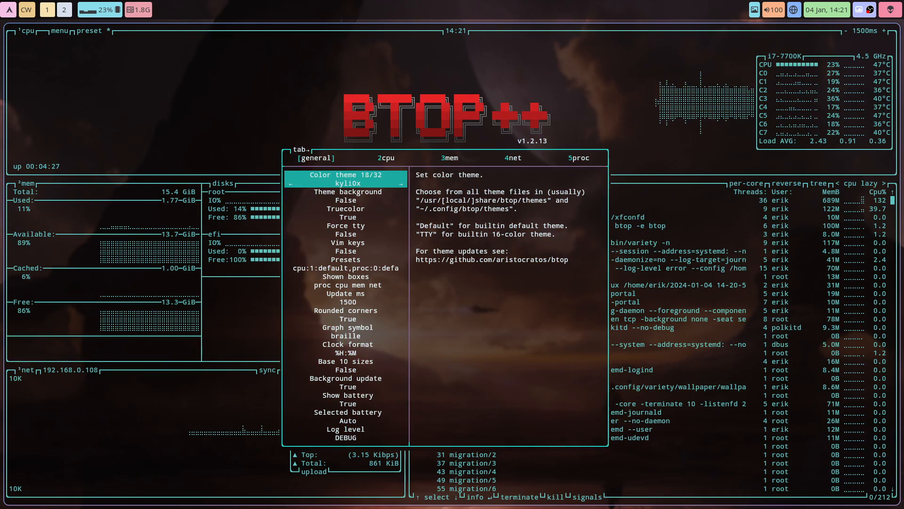
pyautogui.press('Escape')
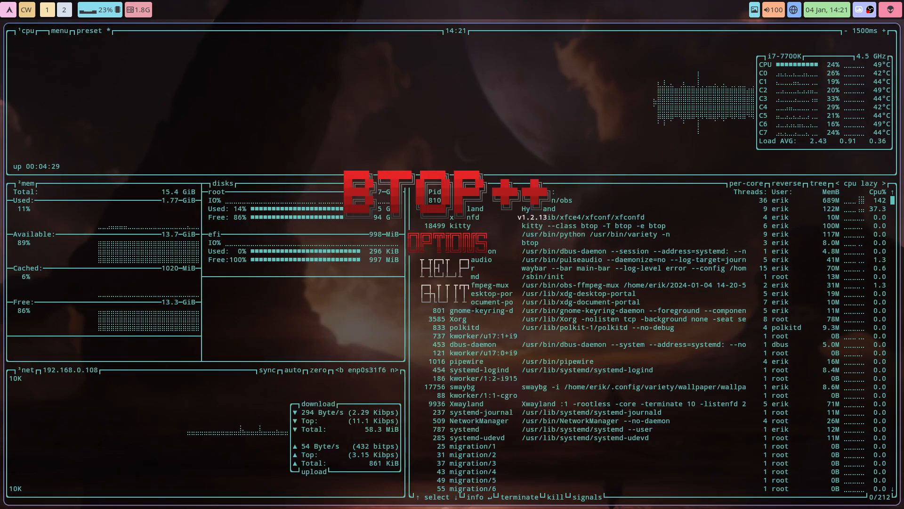
pyautogui.press('Escape')
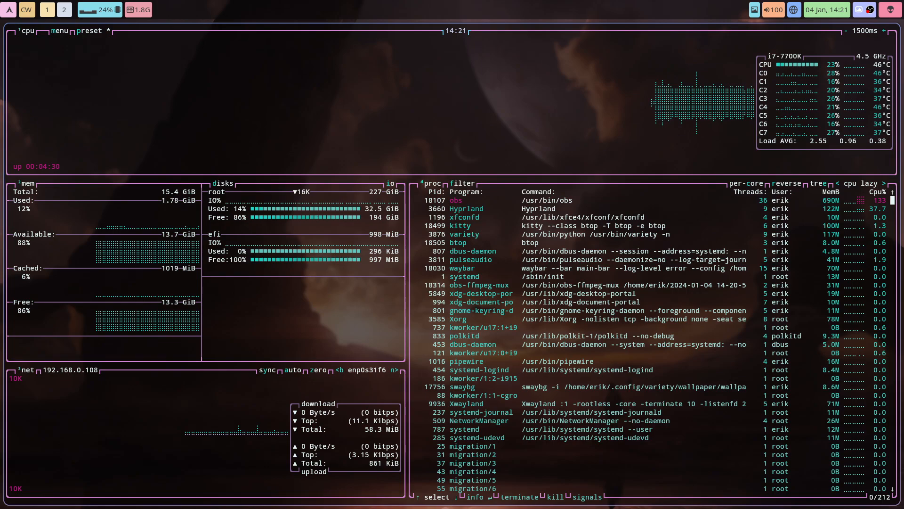
# Quit btop, relaunch it to check which color theme it loads, and quit it again.
pyautogui.press('q')
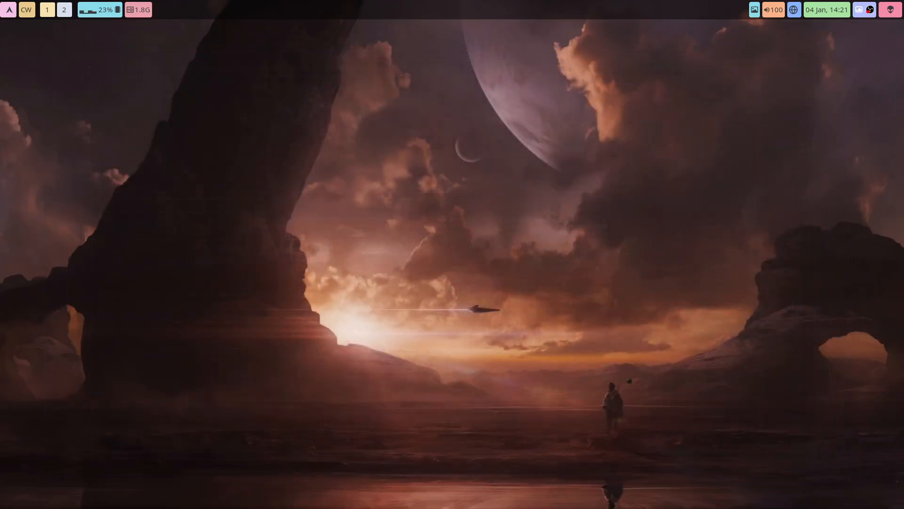
pyautogui.press('super+h')
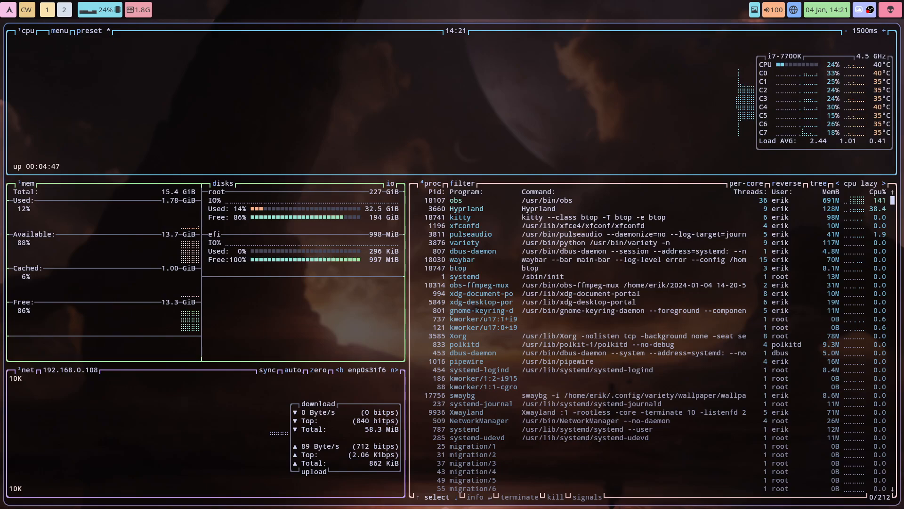
pyautogui.press('q')
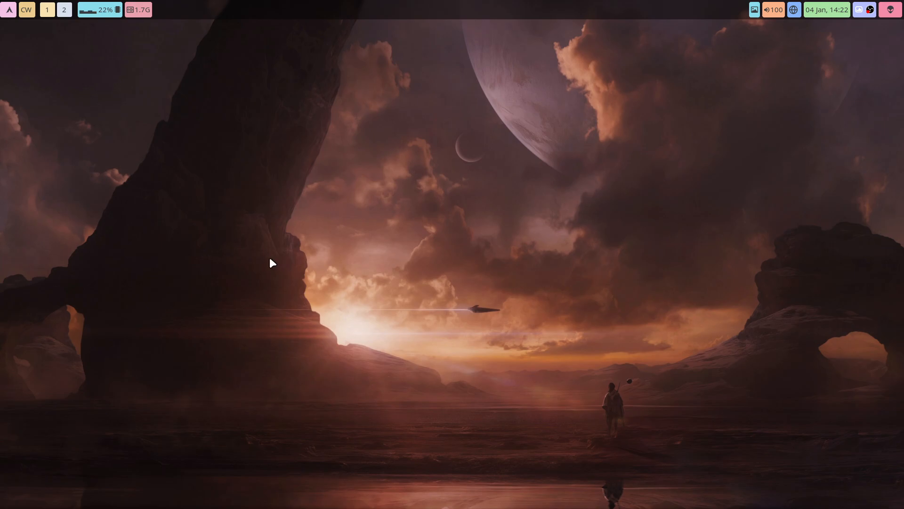
# Open the Waybar chooser to view the available bar variants and cancel it.
pyautogui.click(26, 9)
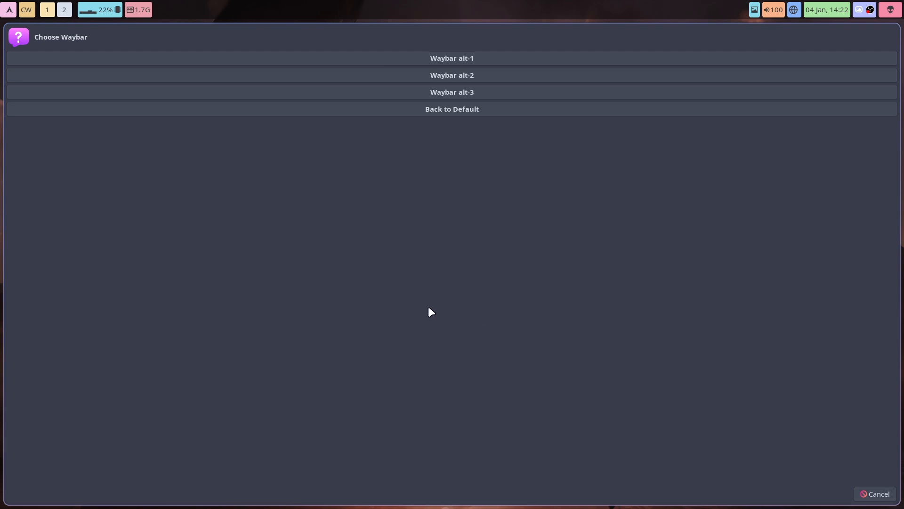
pyautogui.press('Escape')
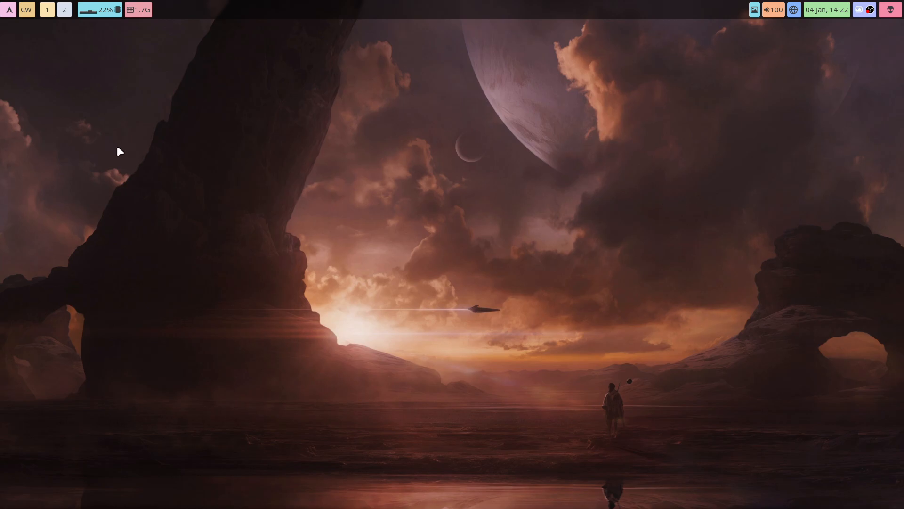
# Open a file manager and browse to Desktop/arcolinux-wayfire/etc/skel/.bin with hidden files shown.
pyautogui.press('super+shift+Return')
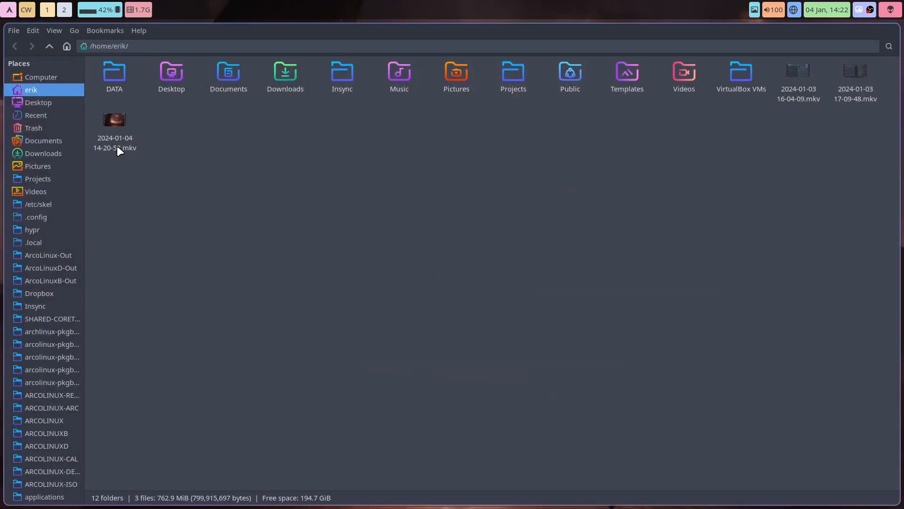
pyautogui.click(49, 105)
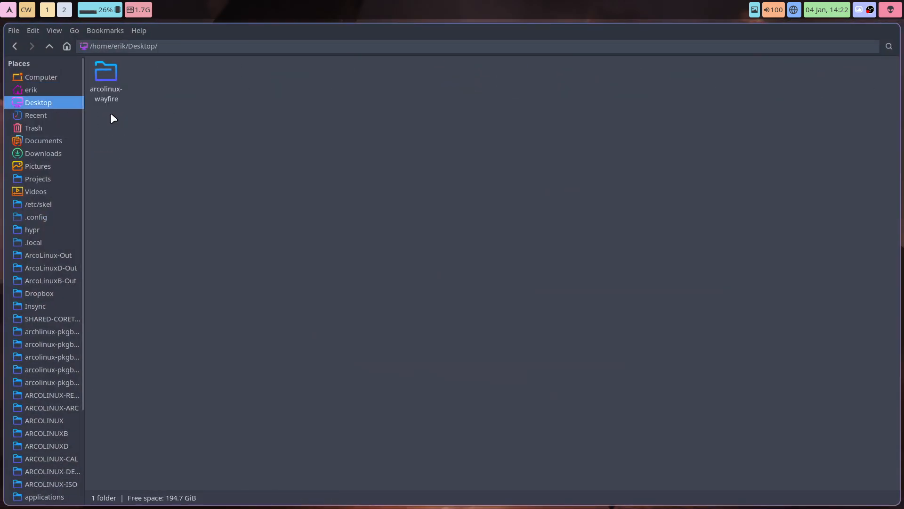
pyautogui.click(108, 78)
pyautogui.doubleClick(108, 78)
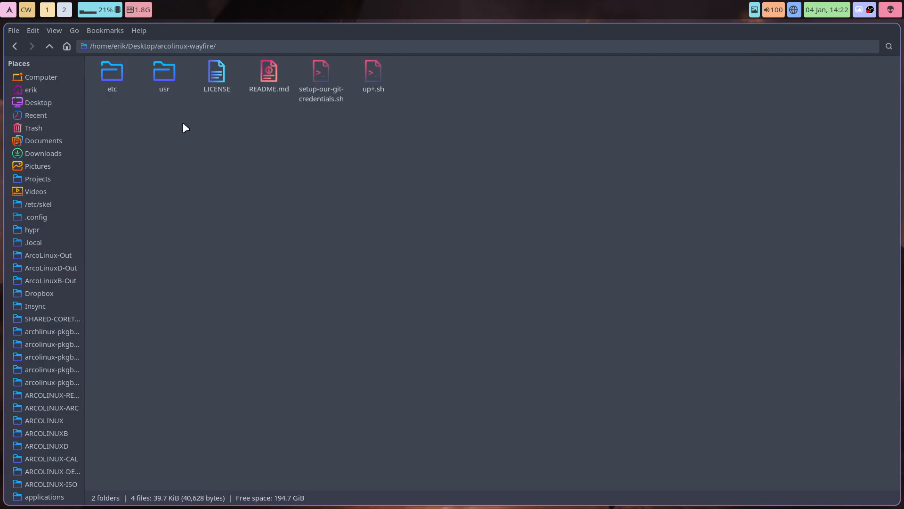
pyautogui.click(49, 47)
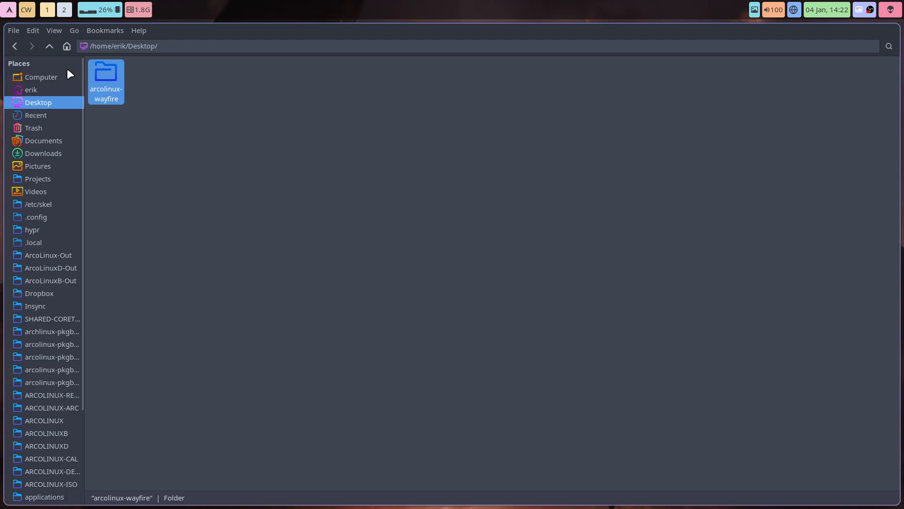
pyautogui.doubleClick(111, 77)
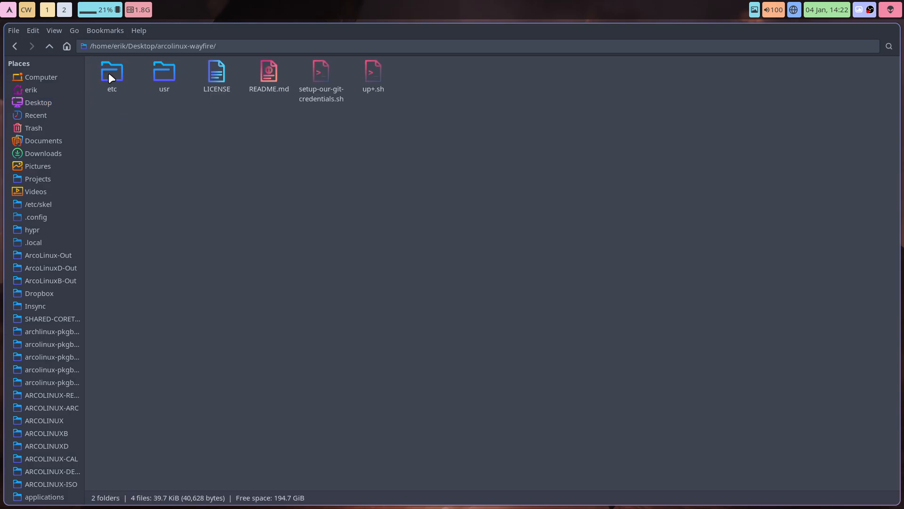
pyautogui.doubleClick(115, 75)
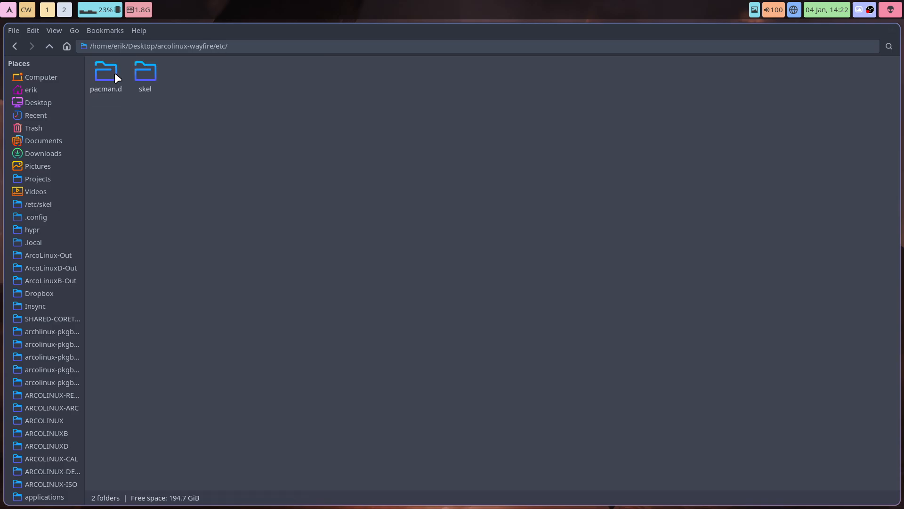
pyautogui.click(146, 74)
pyautogui.doubleClick(147, 76)
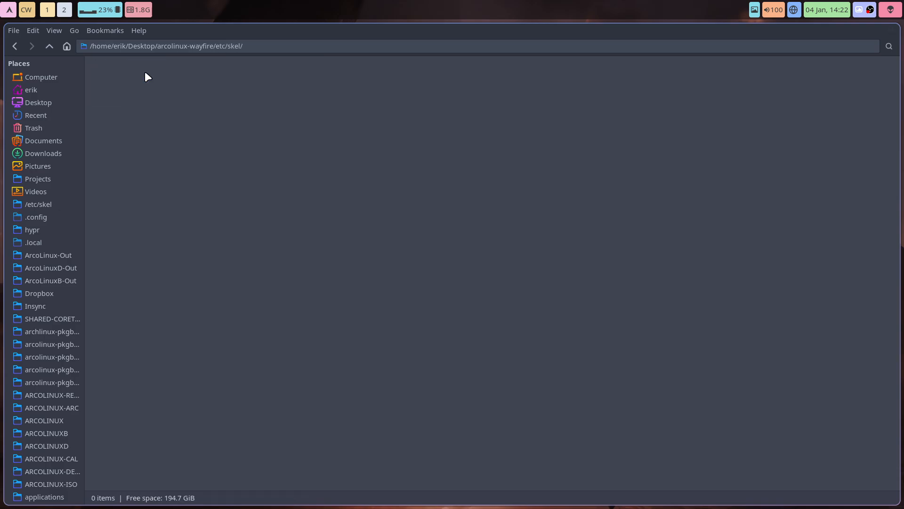
pyautogui.doubleClick(100, 78)
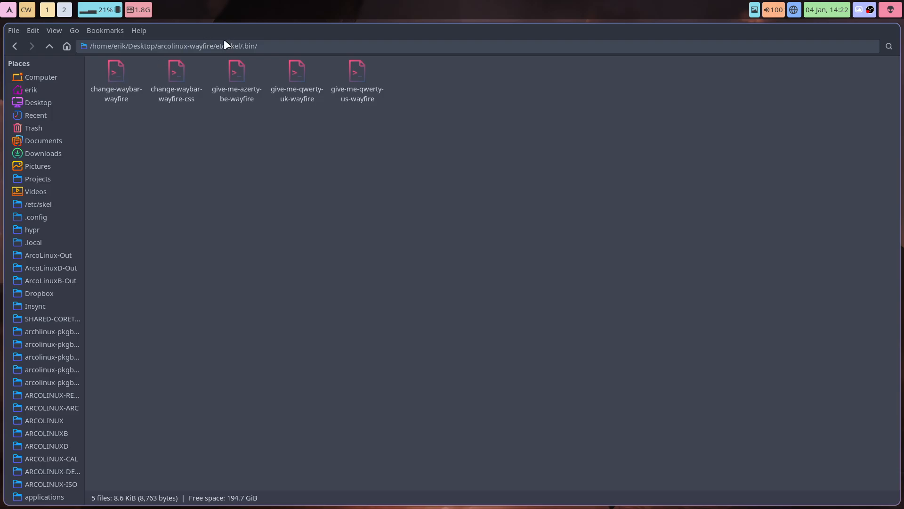
# In a second file manager window, open the home .bin folder and delete the script change-waybar-hyprland2.
pyautogui.press('super+shift+Return')
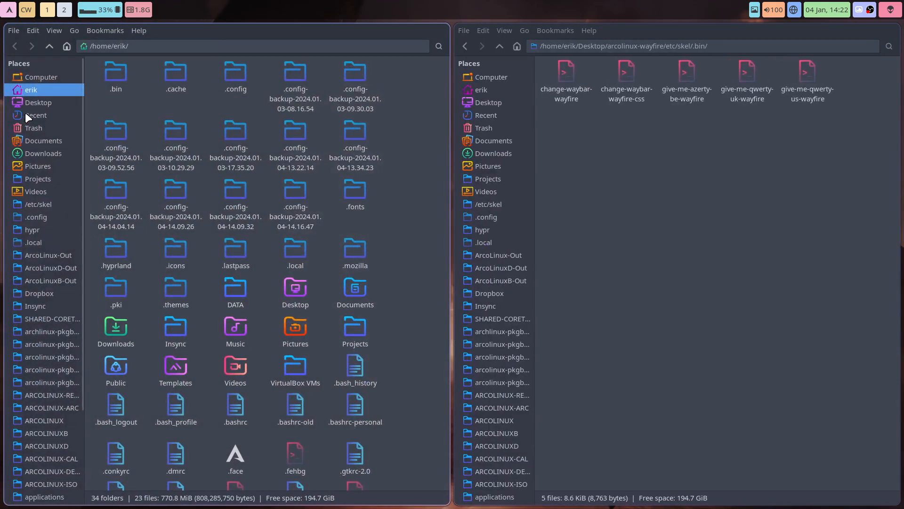
pyautogui.doubleClick(107, 72)
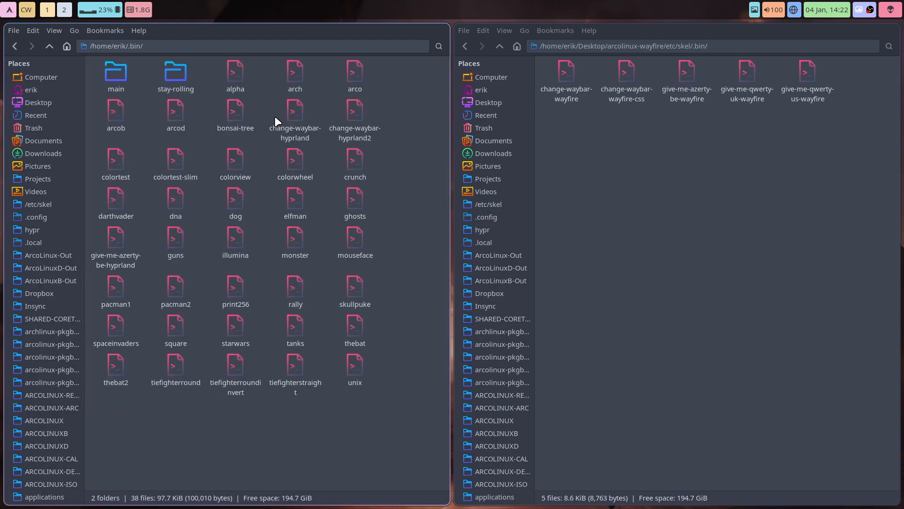
pyautogui.click(296, 112)
pyautogui.click(350, 113)
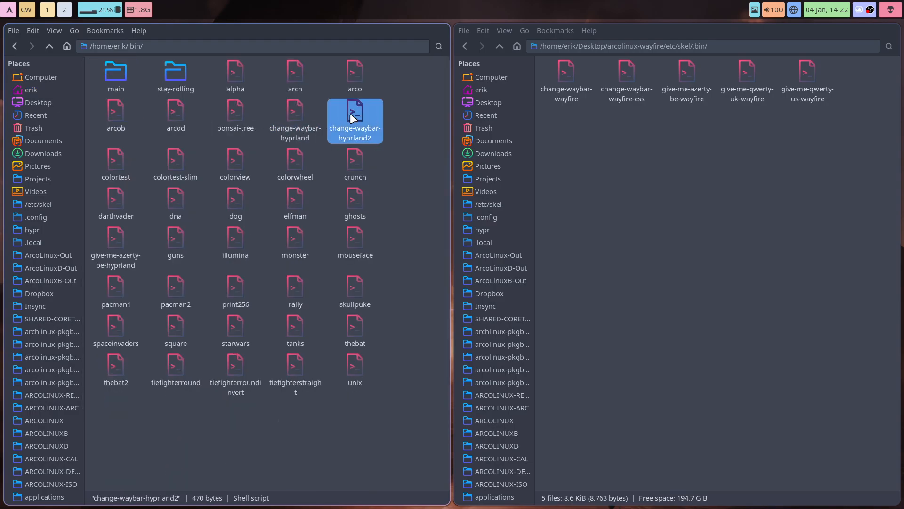
pyautogui.press('Delete')
# Copy change-waybar-wayfire-css from the arcolinux-wayfire .bin folder into the home .bin folder.
pyautogui.click(293, 110)
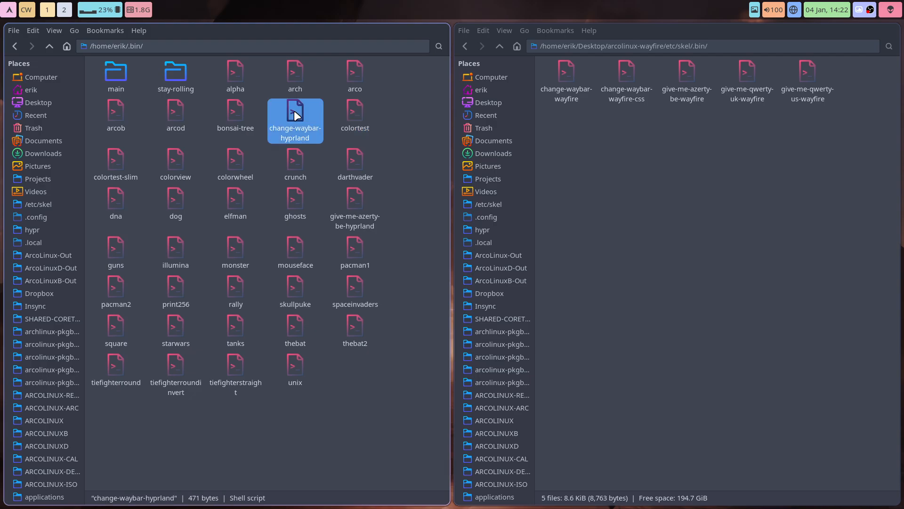
pyautogui.click(566, 73)
pyautogui.click(624, 75)
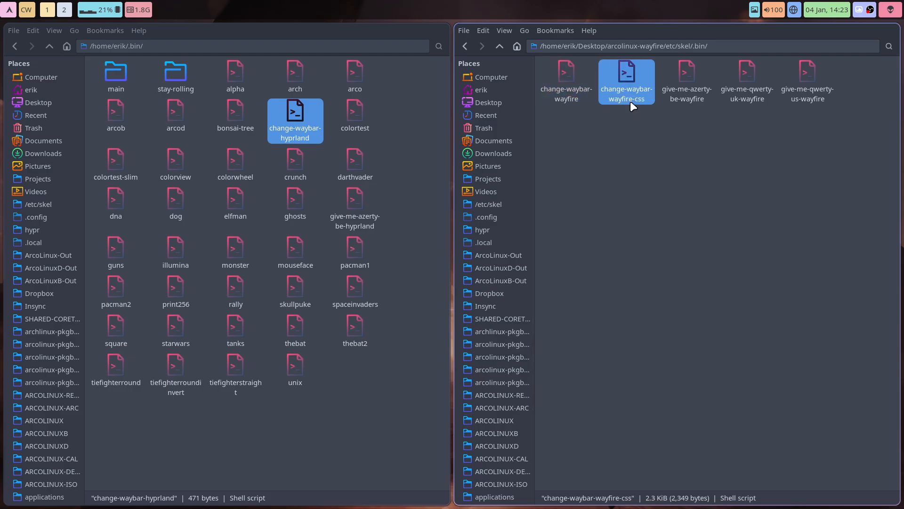
pyautogui.click(400, 120)
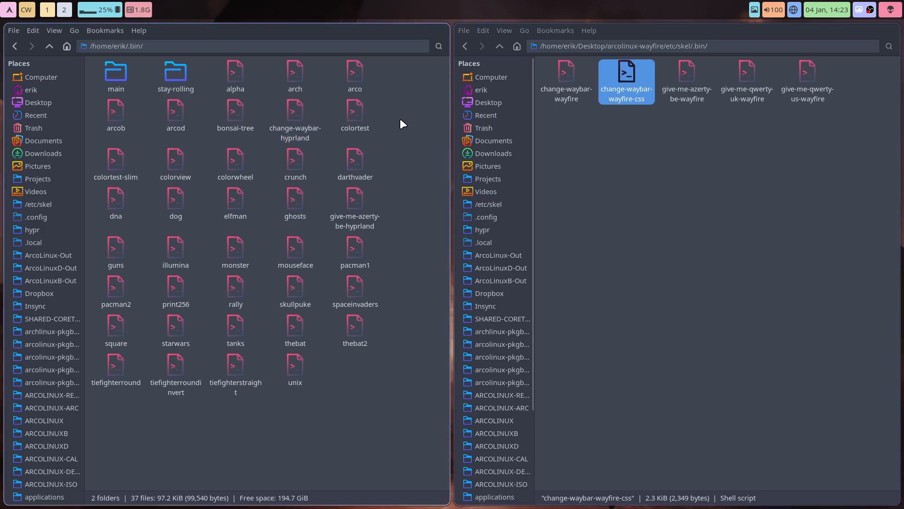
pyautogui.hotkey('ctrl', 'v')
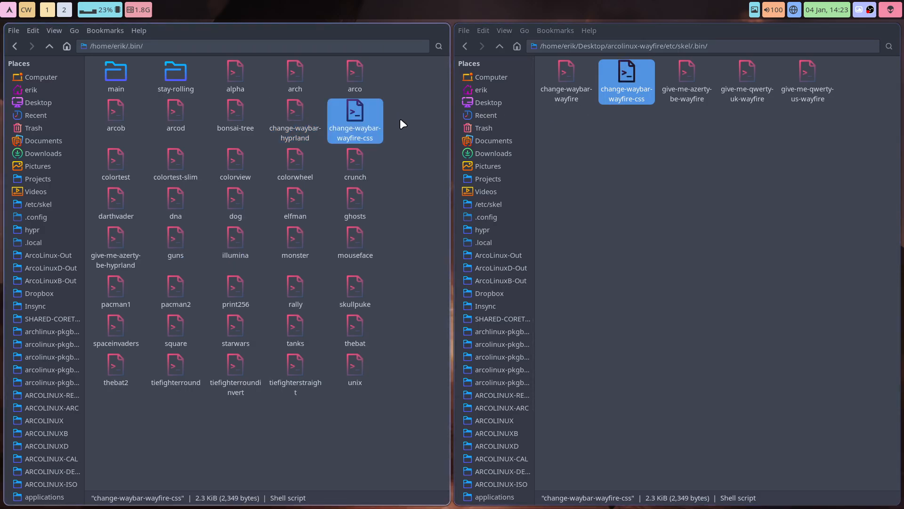
# Rename the copied script change-waybar-wayfire-css in the home .bin folder to change-waybar-hyprland-css.
pyautogui.press('F2')
pyautogui.press('Home')
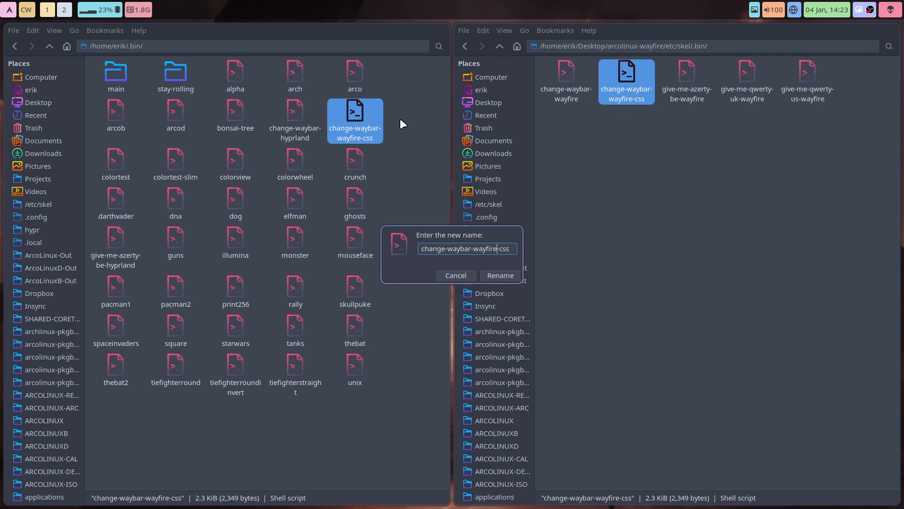
pyautogui.press('BackSpace')
pyautogui.press('BackSpace')
pyautogui.press('BackSpace')
pyautogui.press('BackSpace')
pyautogui.press('BackSpace')
pyautogui.press('BackSpace')
pyautogui.press('BackSpace')
pyautogui.press('BackSpace')
pyautogui.write('-hypr')
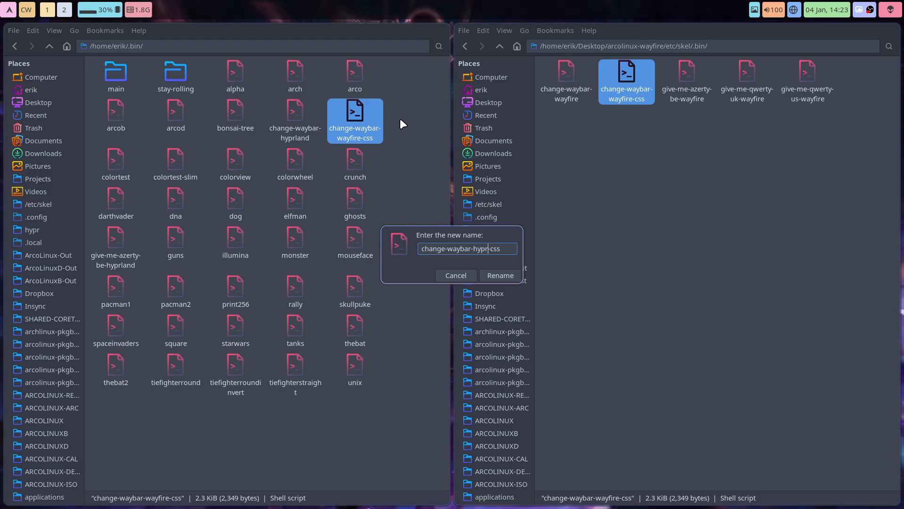
pyautogui.write('land')
pyautogui.press('Return')
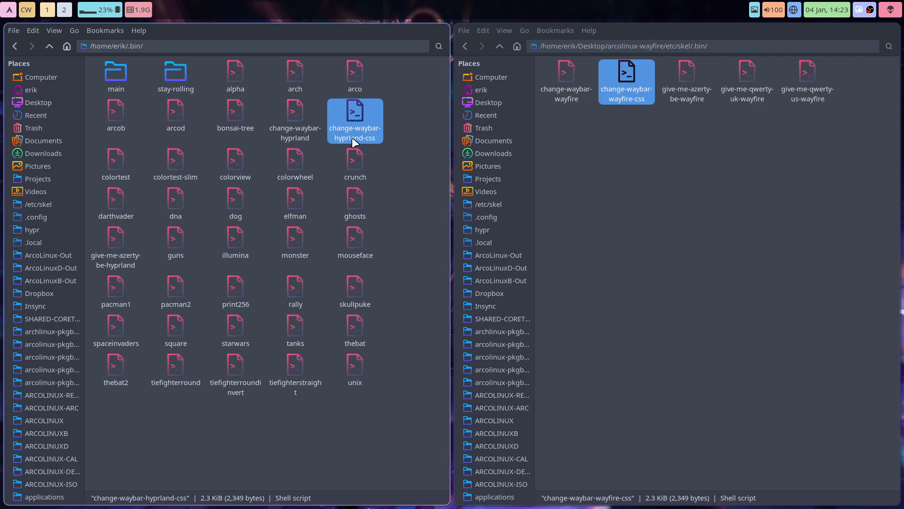
# Open change-waybar-hyprland-css in the text editor, replace every "wayfire" with "hypr", then save and close it.
pyautogui.doubleClick(355, 112)
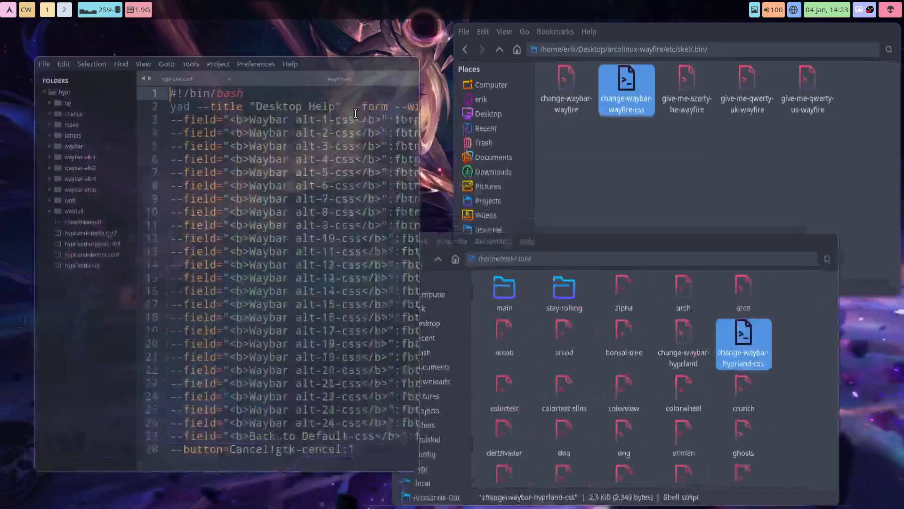
pyautogui.press('super+f')
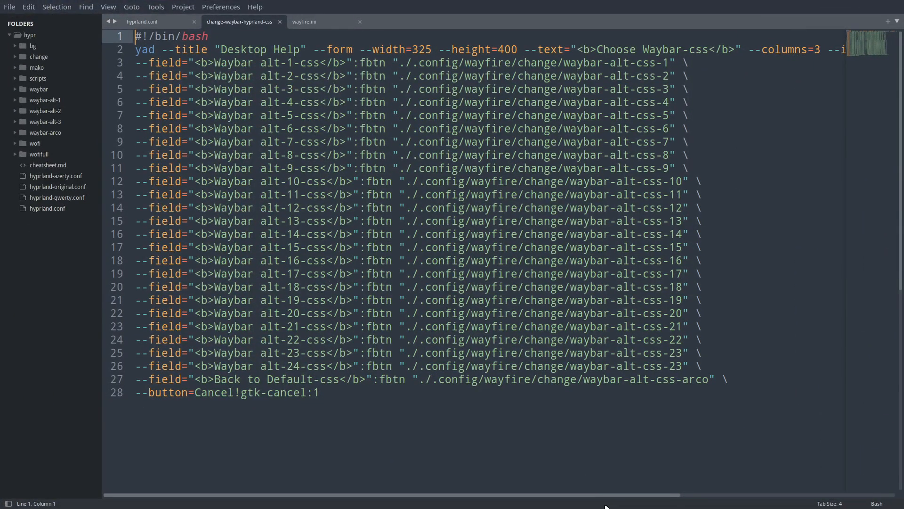
pyautogui.moveTo(602, 494); pyautogui.dragTo(528, 488)
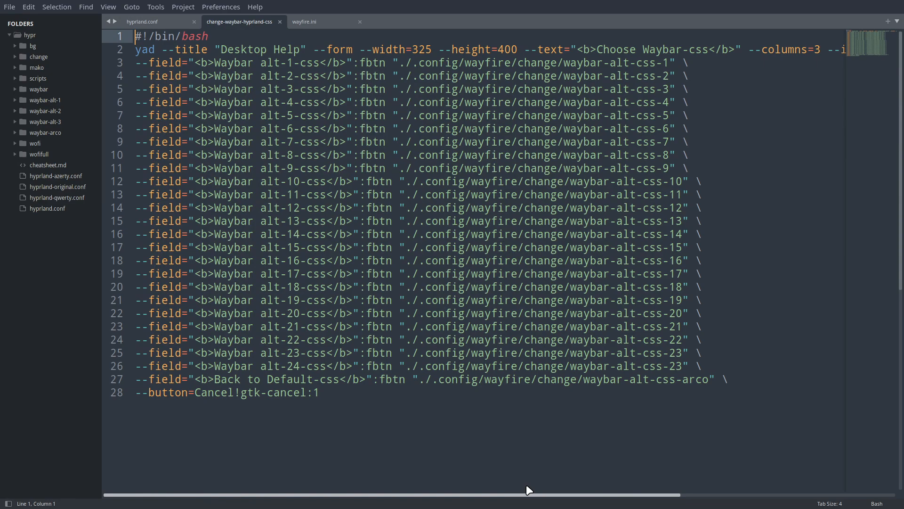
pyautogui.doubleClick(481, 66)
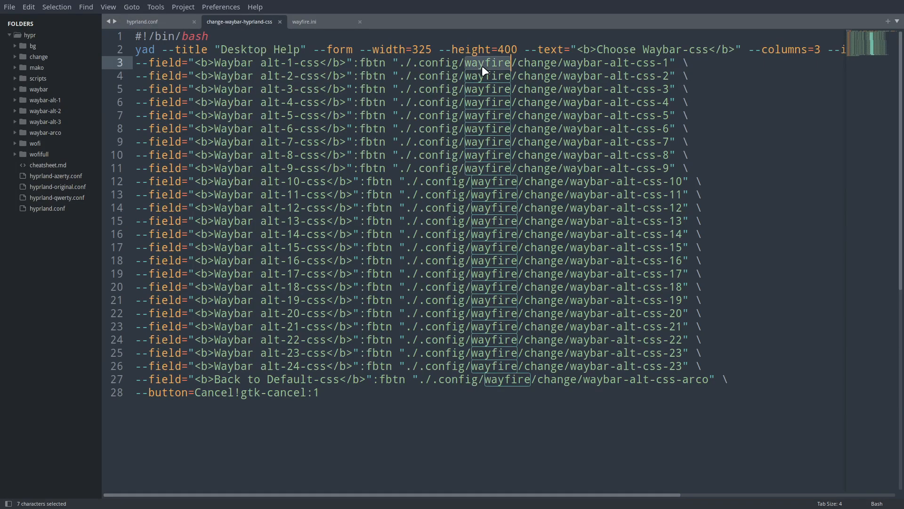
pyautogui.hotkey('ctrl', 'h')
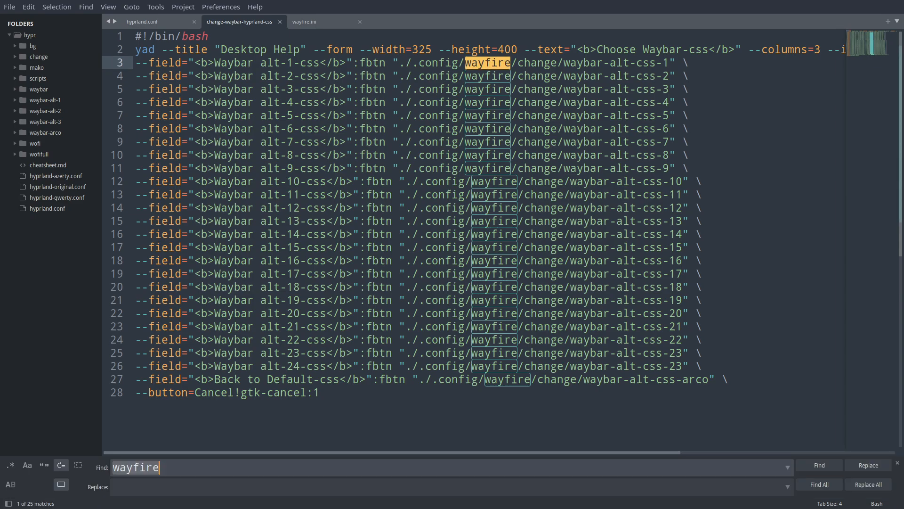
pyautogui.press('Tab')
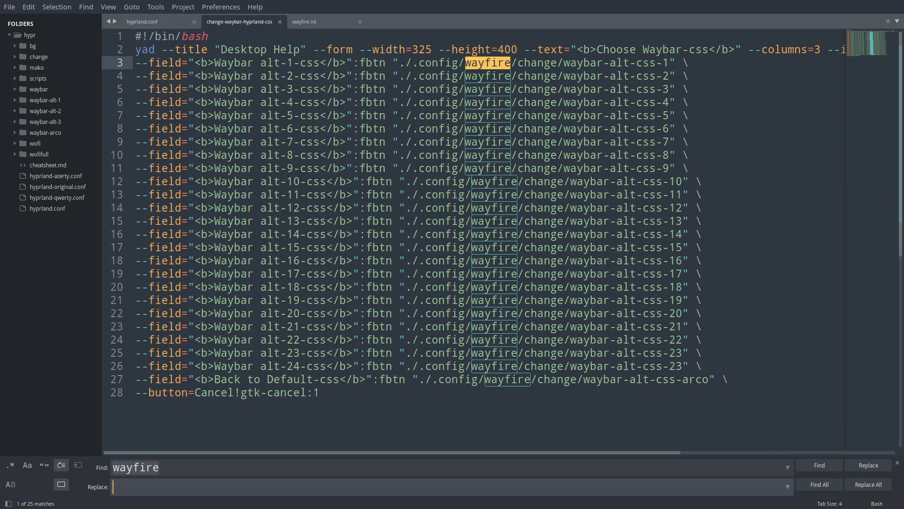
pyautogui.write('hypr')
pyautogui.click(863, 463)
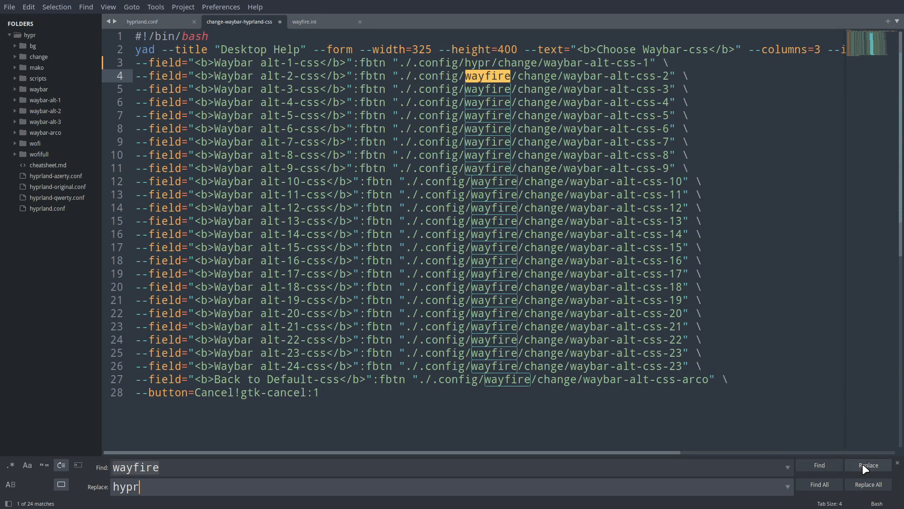
pyautogui.click(862, 463)
pyautogui.tripleClick(863, 464)
pyautogui.doubleClick(862, 463)
pyautogui.tripleClick(863, 463)
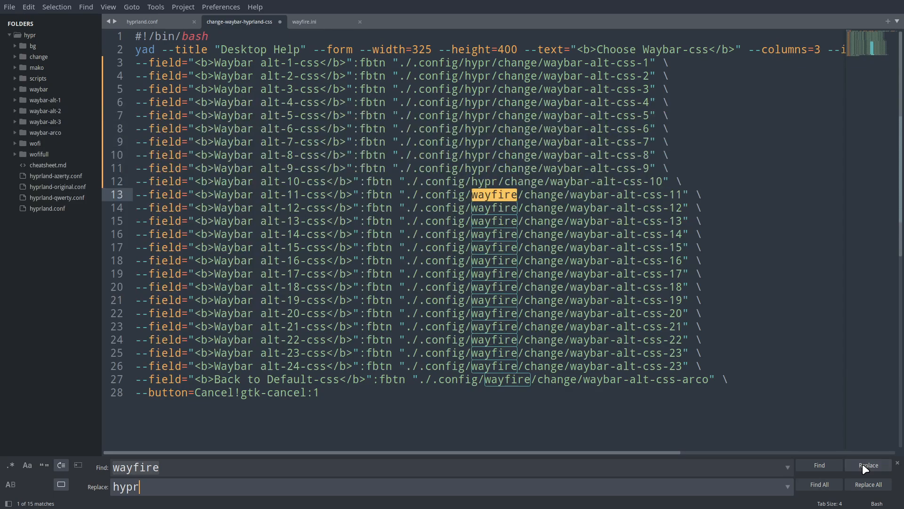
pyautogui.doubleClick(863, 463)
pyautogui.tripleClick(862, 463)
pyautogui.tripleClick(863, 464)
pyautogui.doubleClick(863, 464)
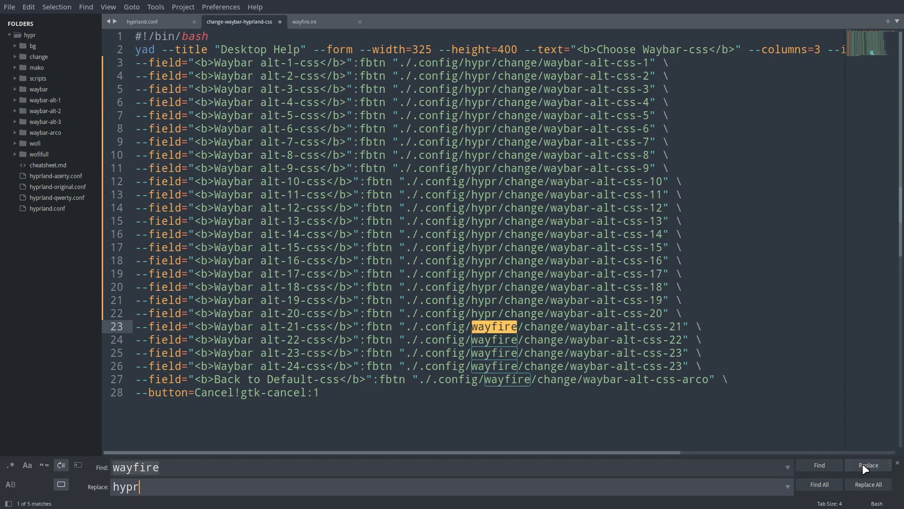
pyautogui.doubleClick(862, 463)
pyautogui.doubleClick(863, 464)
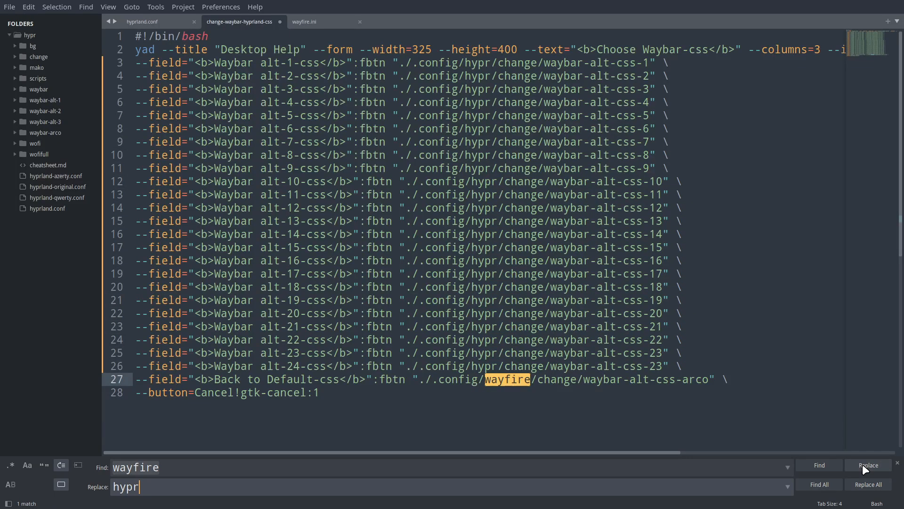
pyautogui.click(863, 464)
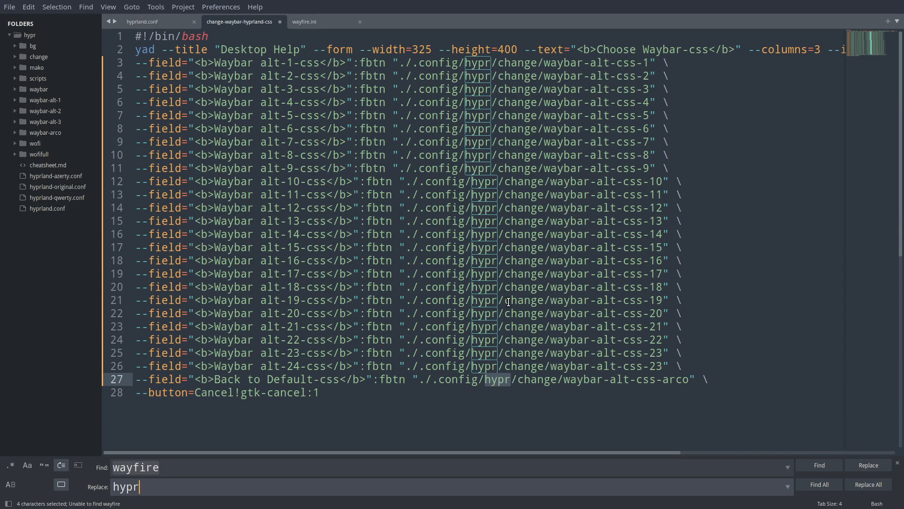
pyautogui.hotkey('ctrl', 's')
pyautogui.press('super+q')
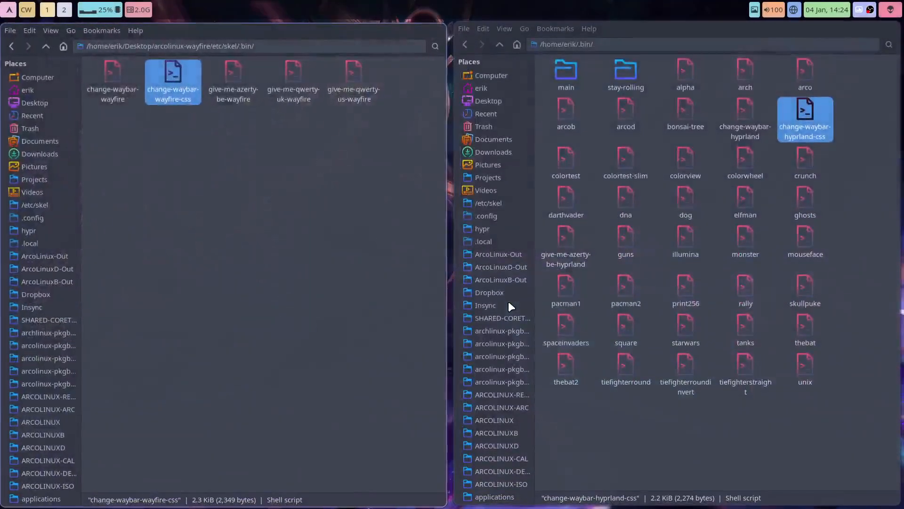
pyautogui.click(175, 131)
pyautogui.rightClick(174, 131)
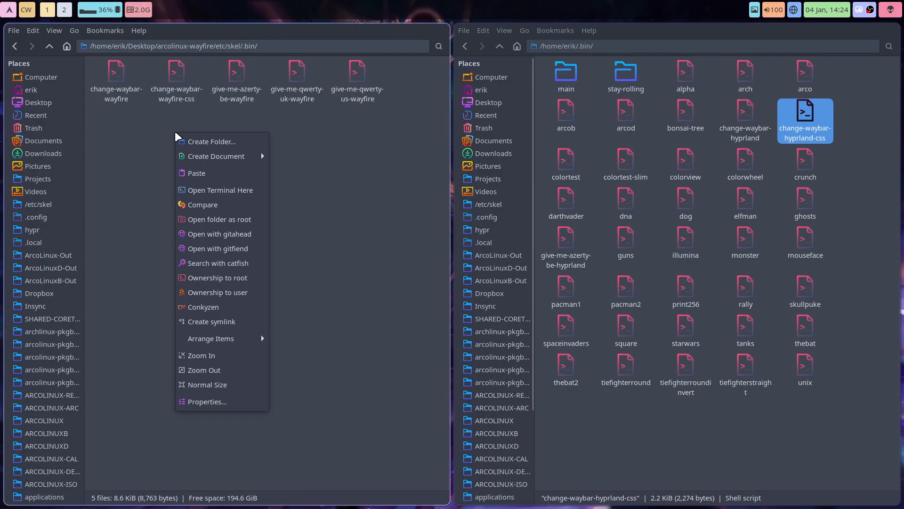
pyautogui.click(208, 188)
pyautogui.write('./ch')
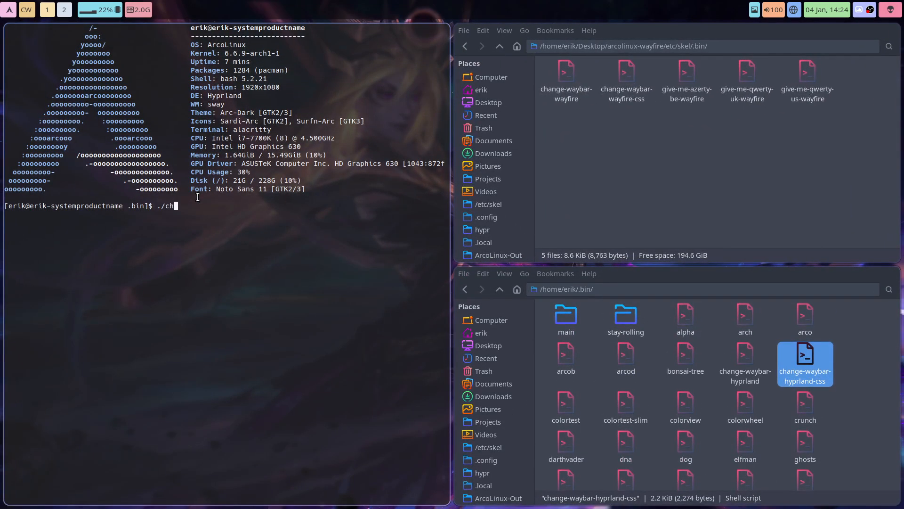
pyautogui.press('Tab')
pyautogui.write('-')
pyautogui.press('Tab')
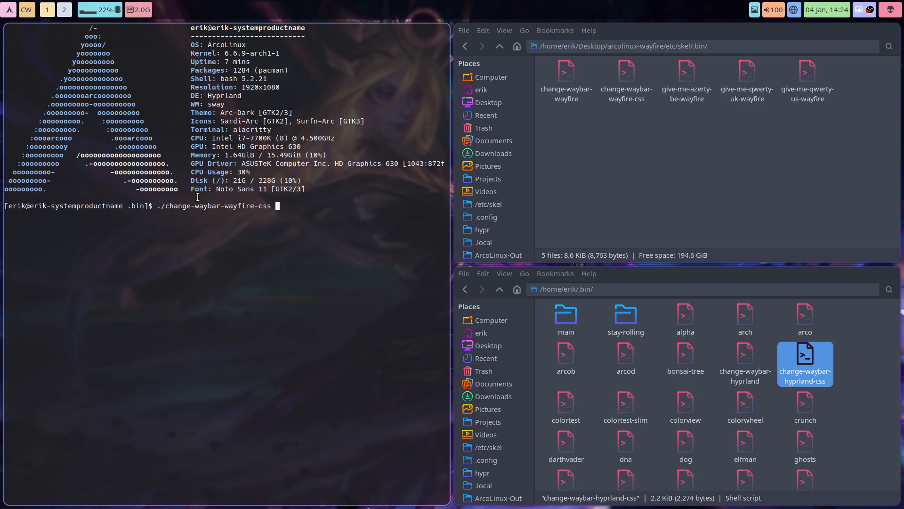
pyautogui.press('BackSpace')
pyautogui.press('BackSpace')
pyautogui.press('BackSpace')
pyautogui.press('BackSpace')
pyautogui.press('BackSpace')
pyautogui.press('BackSpace')
pyautogui.press('BackSpace')
pyautogui.press('BackSpace')
pyautogui.press('BackSpace')
pyautogui.press('BackSpace')
pyautogui.press('BackSpace')
pyautogui.press('BackSpace')
pyautogui.write('hyp')
pyautogui.write('r')
pyautogui.press('BackSpace')
pyautogui.press('super+q')
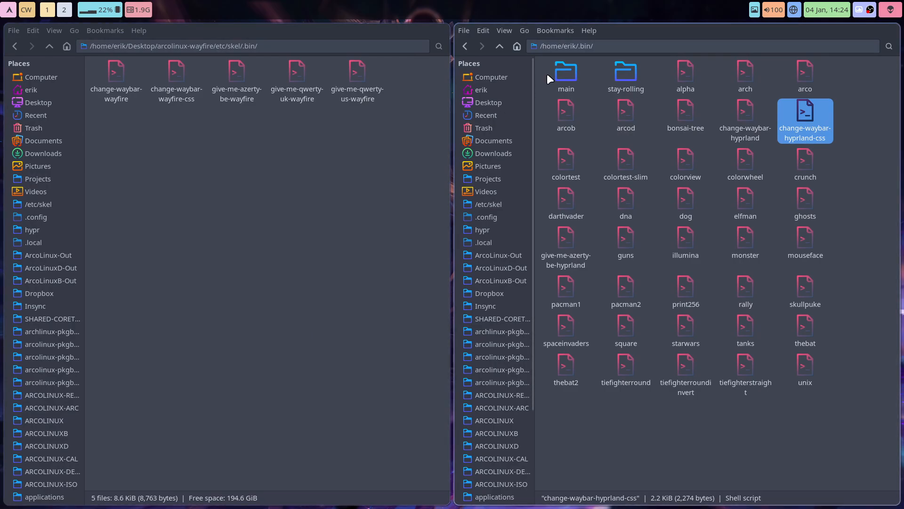
# Open a terminal in the home .bin folder, run ./change-waybar-hyprland-css to view the CSS chooser, and dismiss it.
pyautogui.rightClick(646, 138)
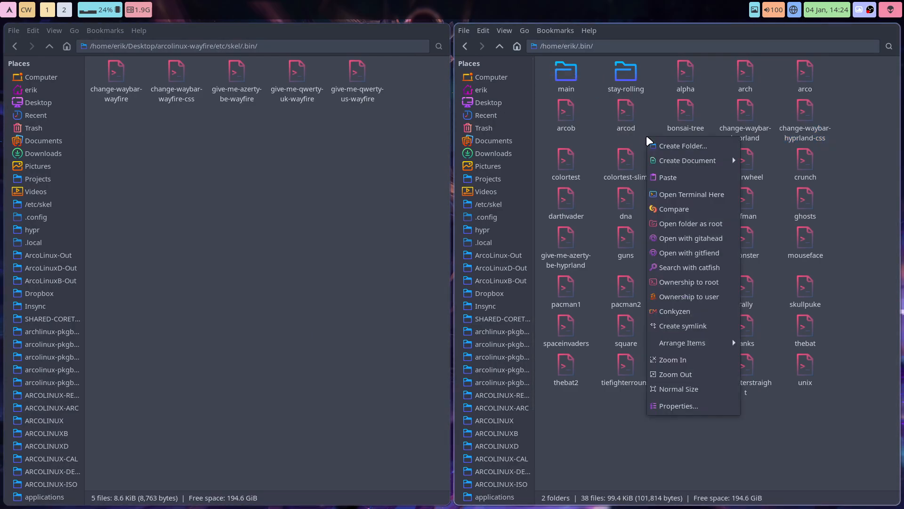
pyautogui.click(675, 199)
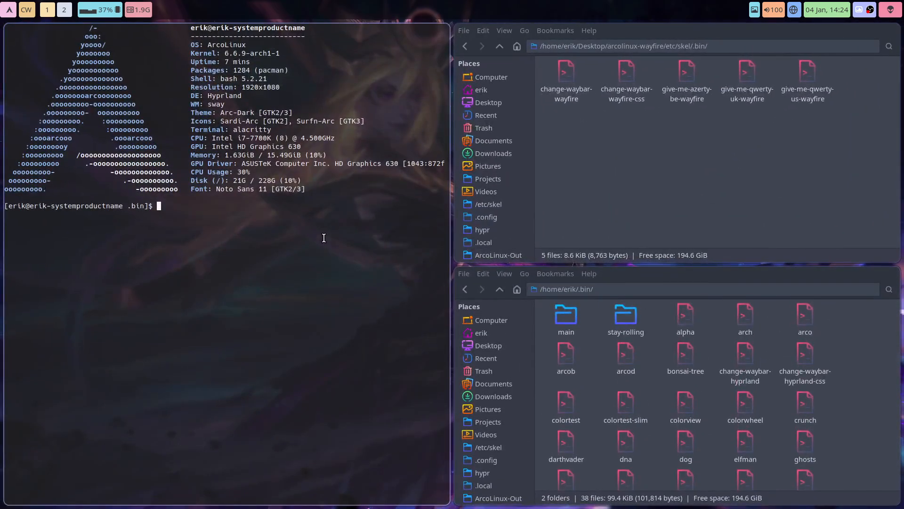
pyautogui.write('./ch')
pyautogui.press('Tab')
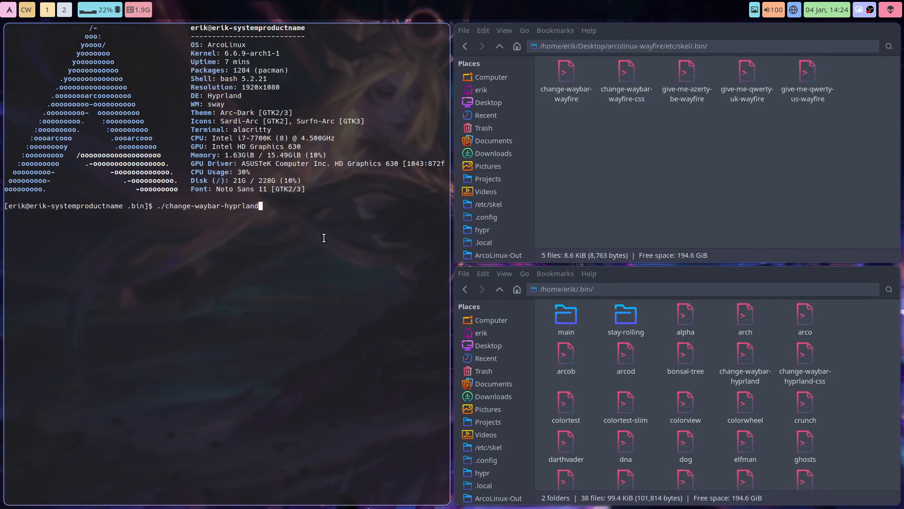
pyautogui.write('-')
pyautogui.press('Tab')
pyautogui.press('Return')
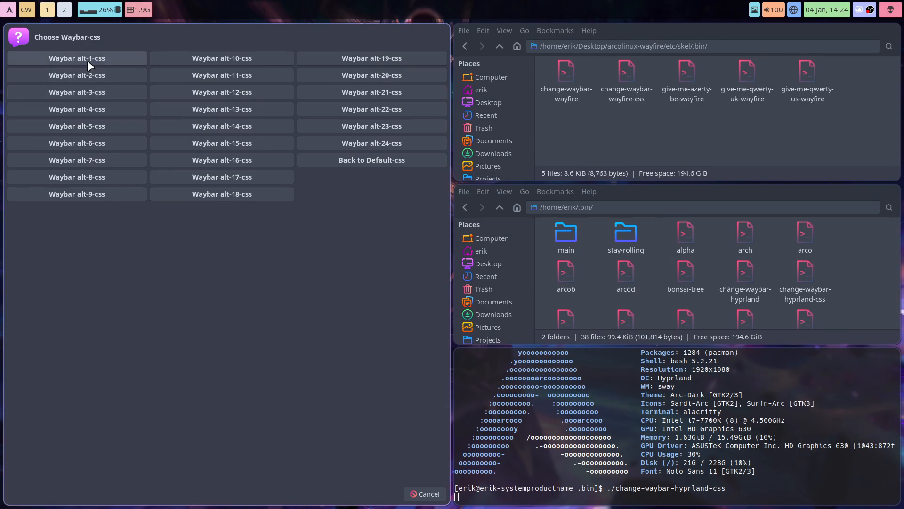
pyautogui.press('Escape')
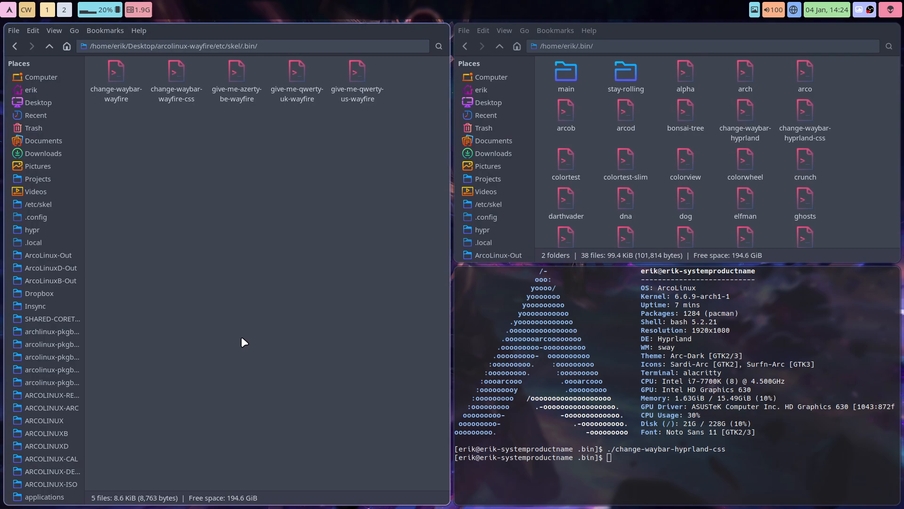
# Browse the arcolinux-wayfire window to etc/skel/.config/wayfire and copy the change folder.
pyautogui.click(48, 45)
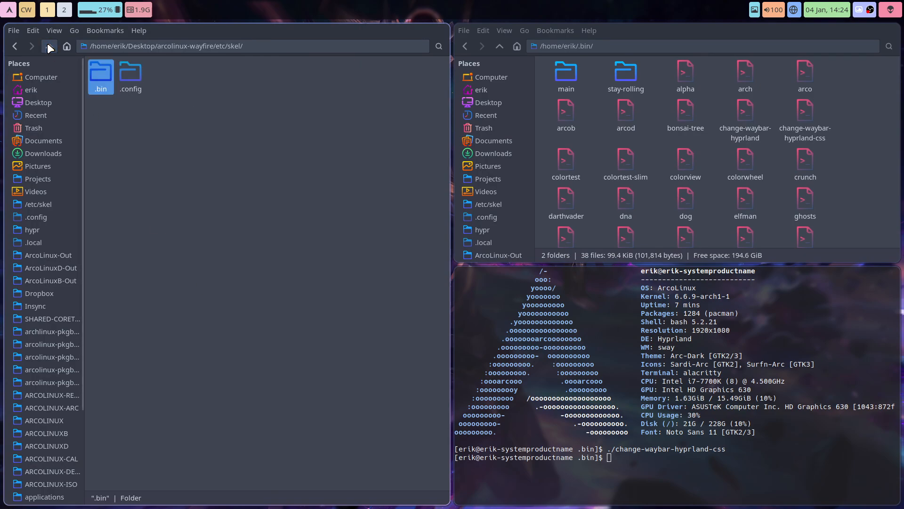
pyautogui.doubleClick(128, 73)
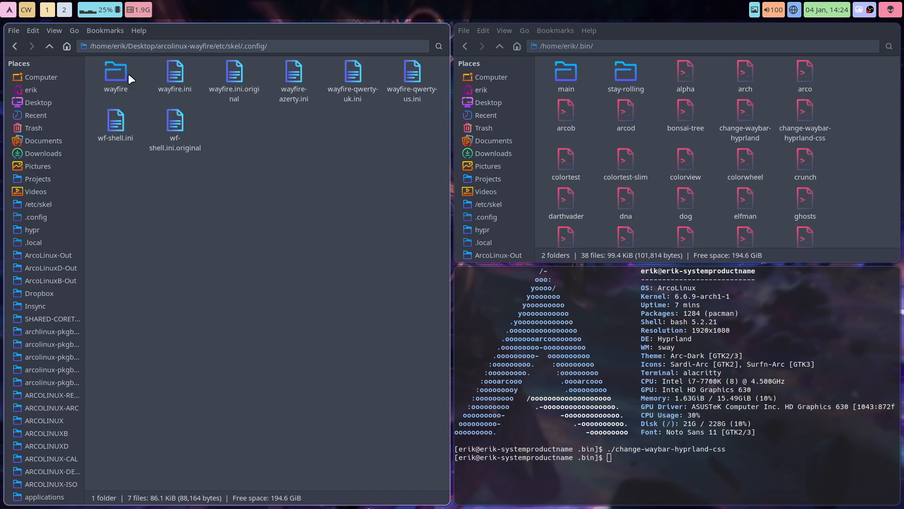
pyautogui.doubleClick(110, 74)
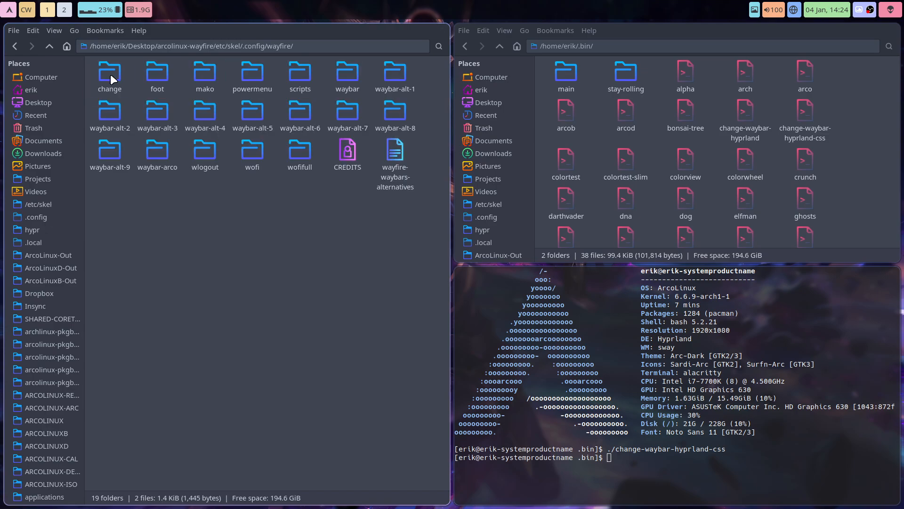
pyautogui.click(111, 75)
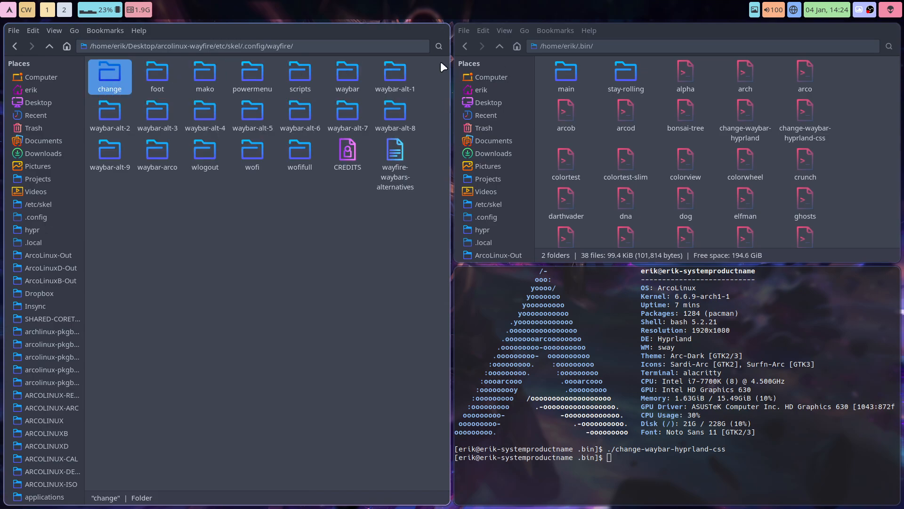
# Browse the home folder window to .config/hypr and try to paste the change folder, cancelling at the file replacement question.
pyautogui.click(500, 45)
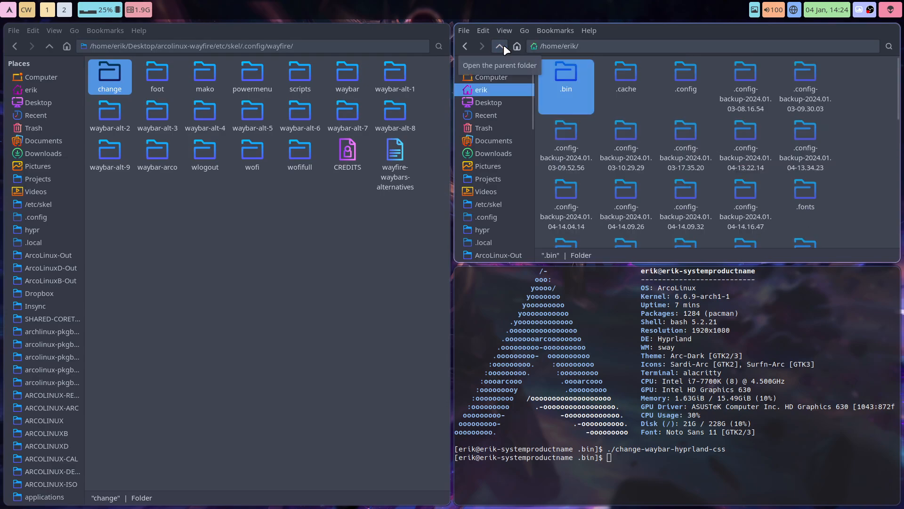
pyautogui.doubleClick(681, 74)
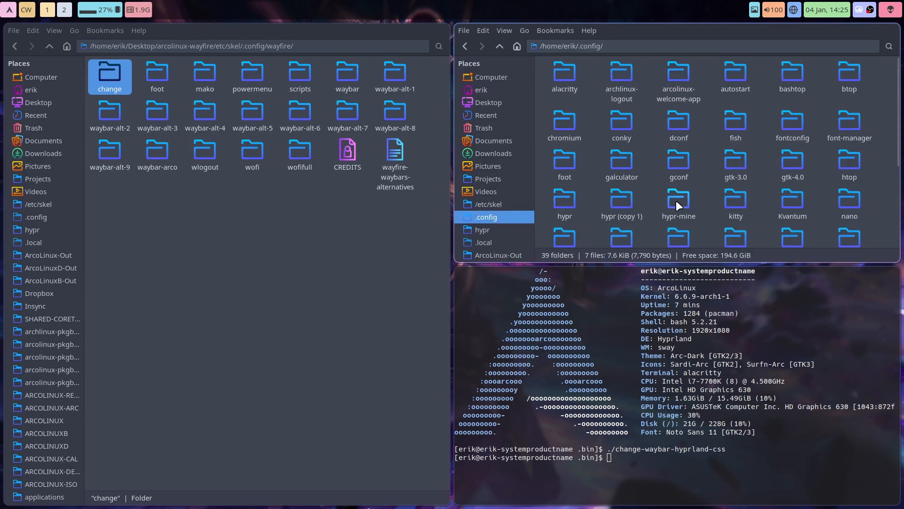
pyautogui.doubleClick(570, 202)
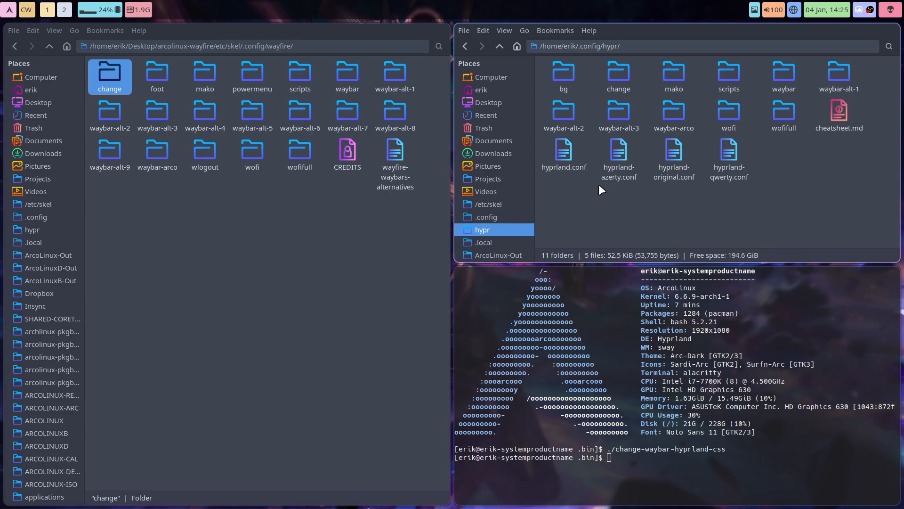
pyautogui.hotkey('ctrl', 'v')
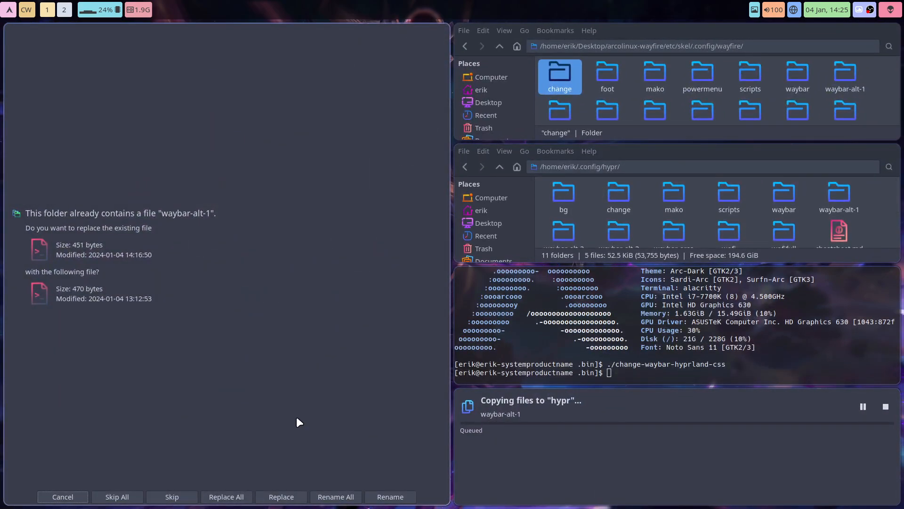
pyautogui.click(69, 497)
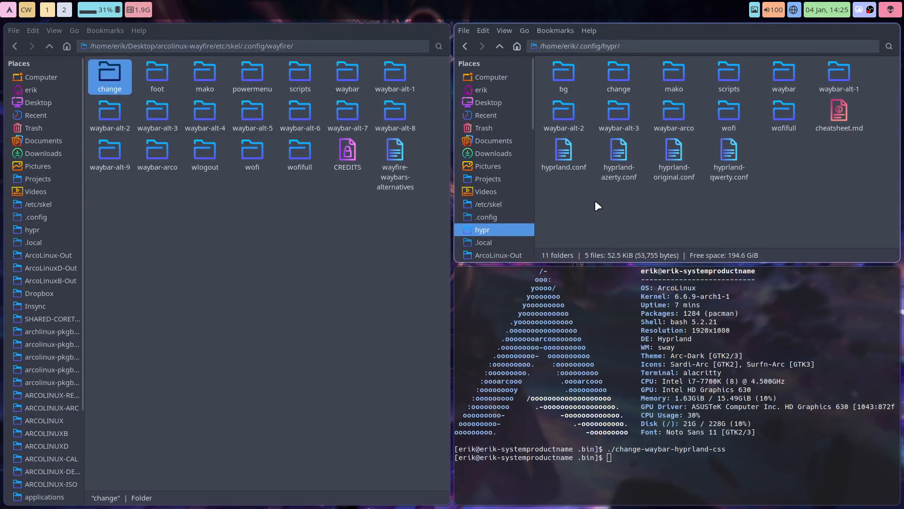
# Open the change folder in both the hypr and the wayfire configuration windows to compare their Waybar scripts.
pyautogui.doubleClick(619, 76)
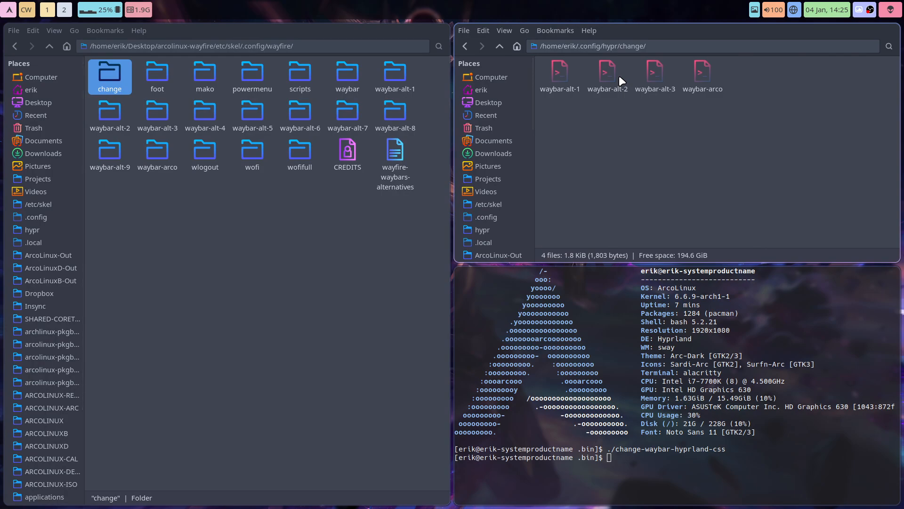
pyautogui.doubleClick(112, 69)
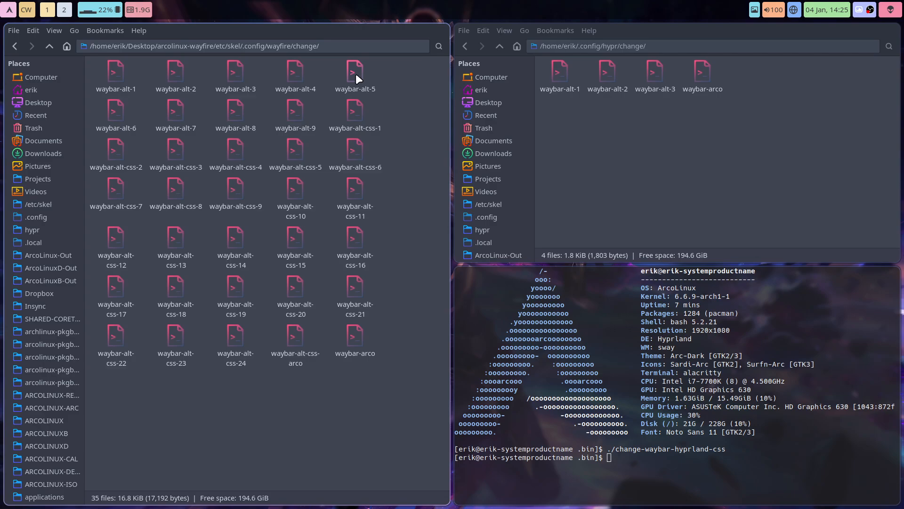
# Copy the waybar-alt-4 through waybar-alt-9 scripts from Wayfire's change folder into the hypr change folder.
pyautogui.click(298, 82)
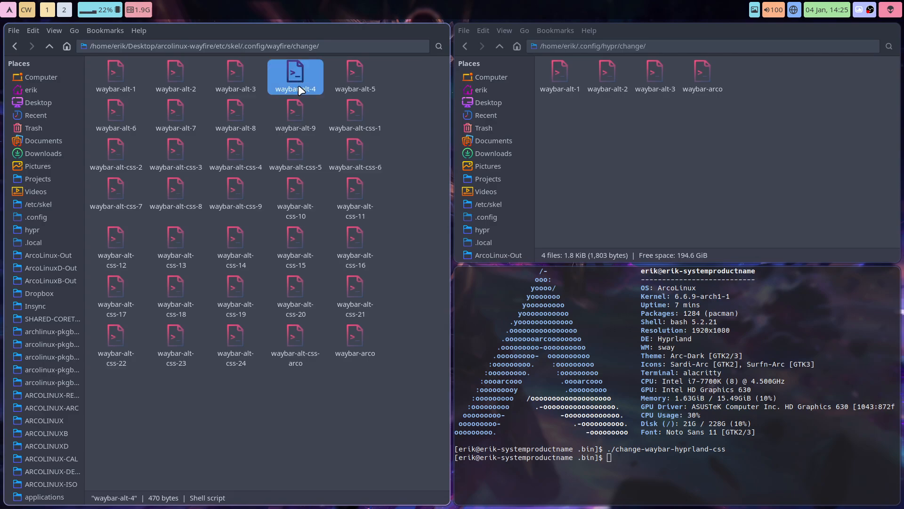
pyautogui.keyDown('shift'); pyautogui.click(297, 108); pyautogui.keyUp('shift')
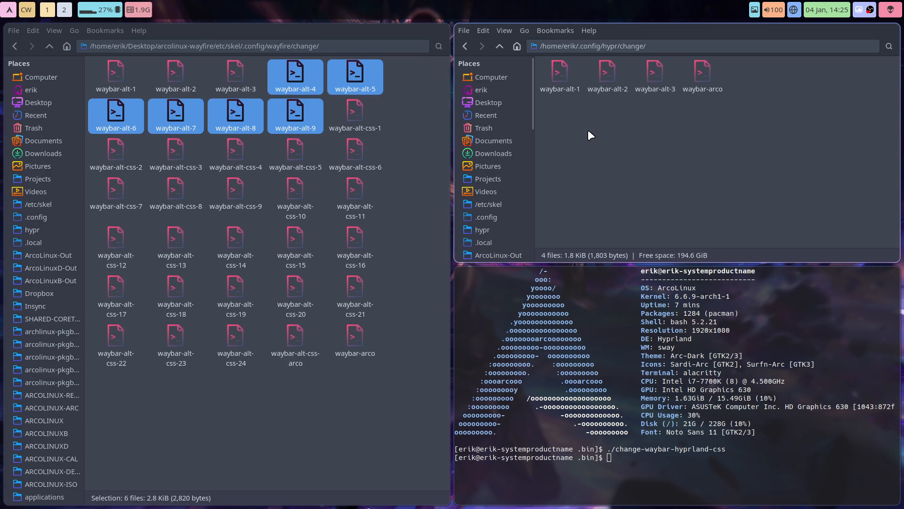
pyautogui.hotkey('ctrl', 'v')
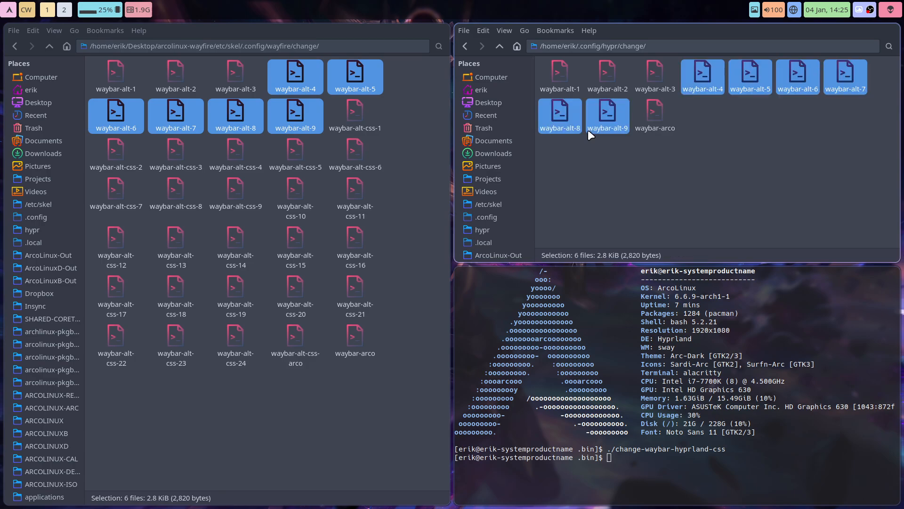
# Copy the scripts from waybar-alt-css-1 through waybar-alt-css-arco from Wayfire's change folder into the hypr change folder.
pyautogui.click(355, 111)
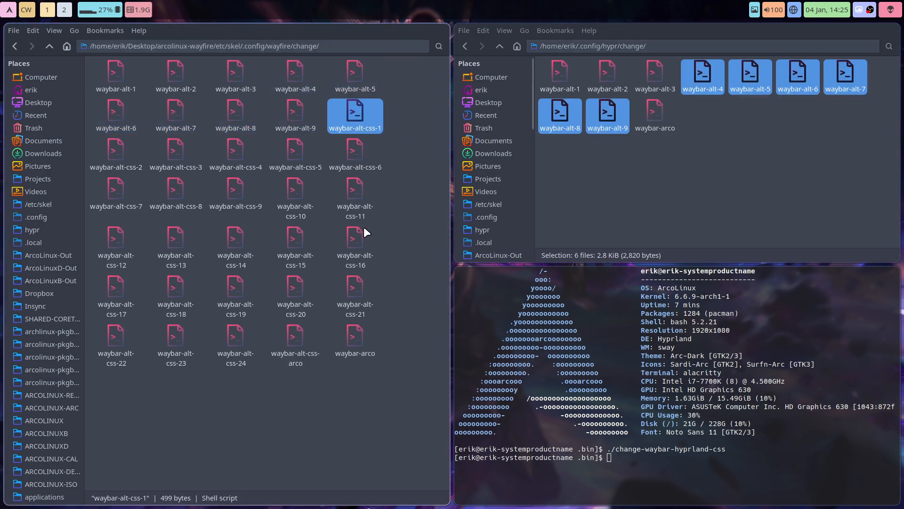
pyautogui.click(356, 338)
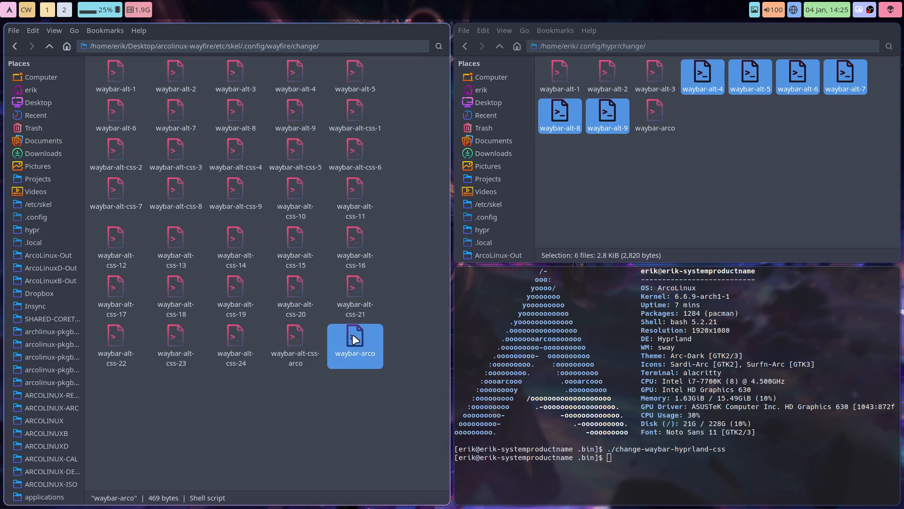
pyautogui.click(295, 339)
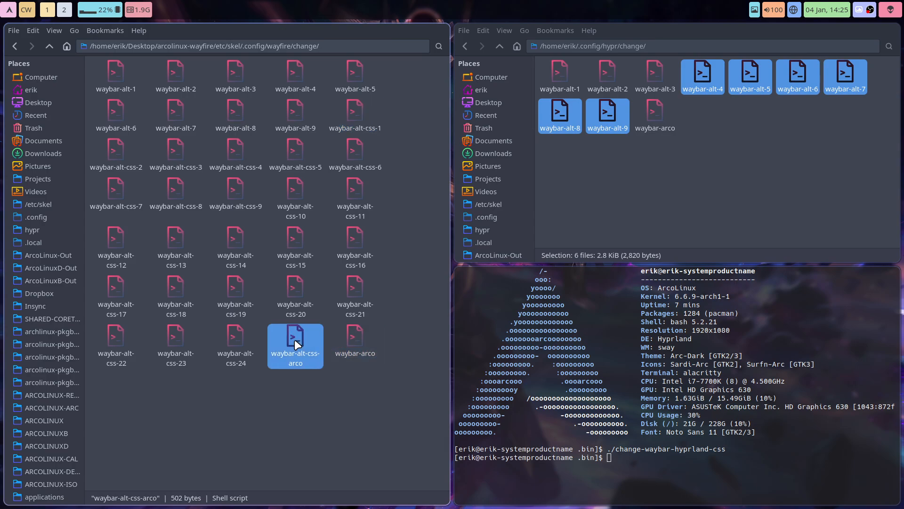
pyautogui.keyDown('shift'); pyautogui.click(355, 112); pyautogui.keyUp('shift')
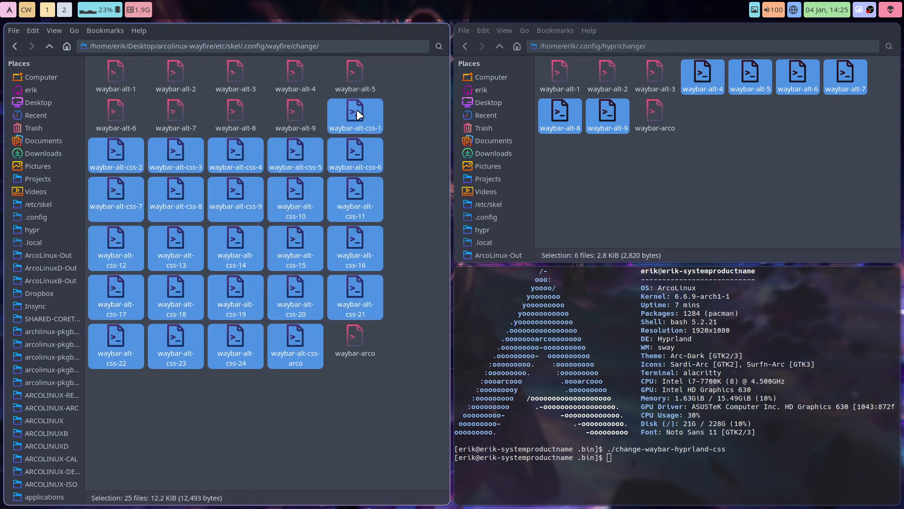
pyautogui.hotkey('ctrl', 'c')
pyautogui.click(643, 154)
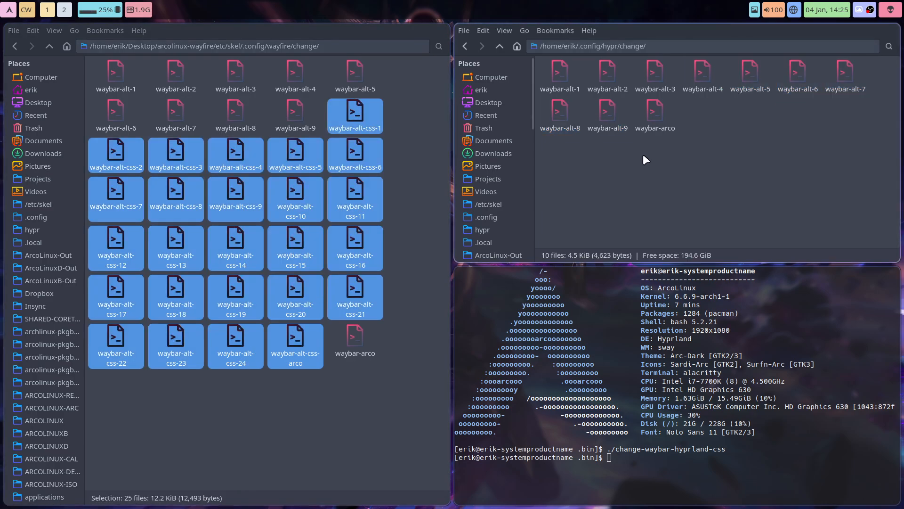
pyautogui.hotkey('ctrl', 'v')
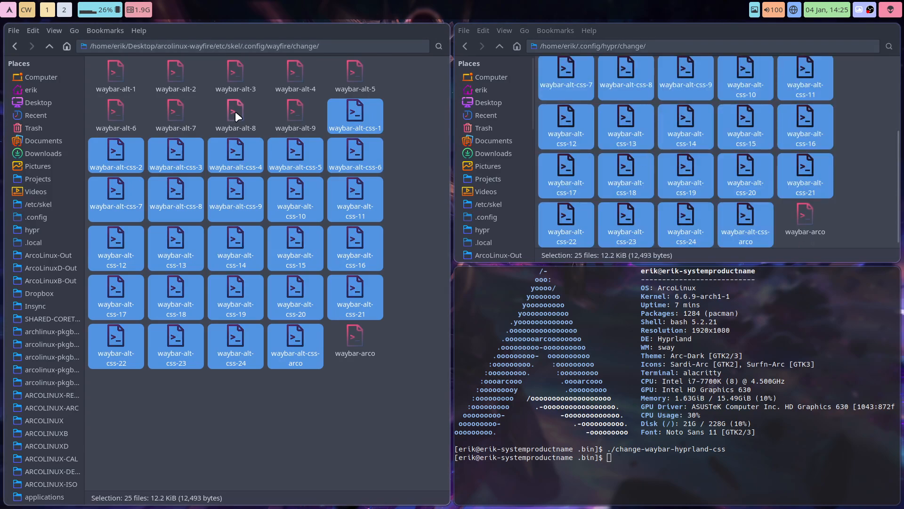
# Copy the waybar-alt-4 through waybar-alt-9 folders from the wayfire configuration folder into .config/hypr.
pyautogui.click(52, 44)
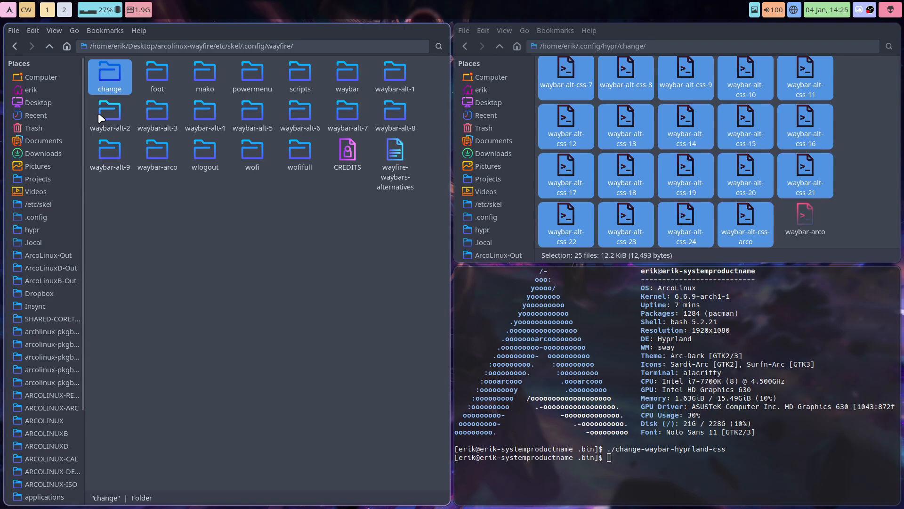
pyautogui.click(499, 46)
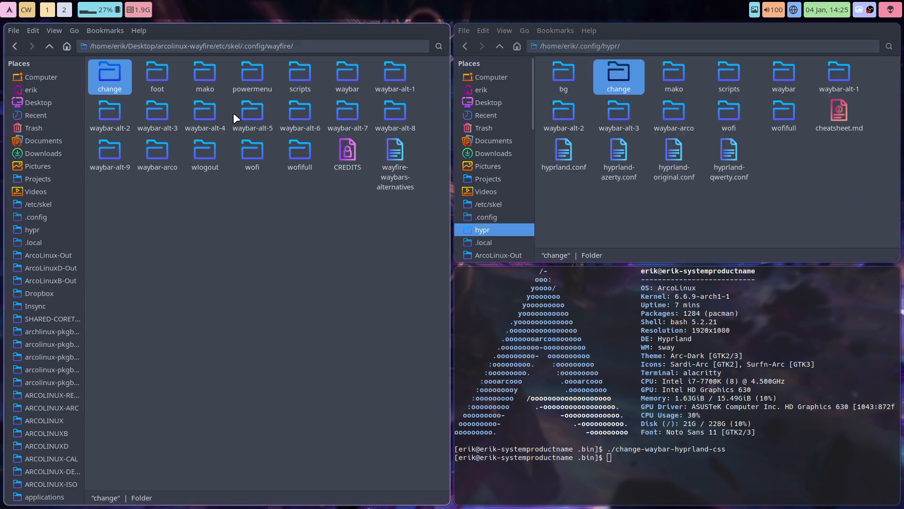
pyautogui.click(209, 112)
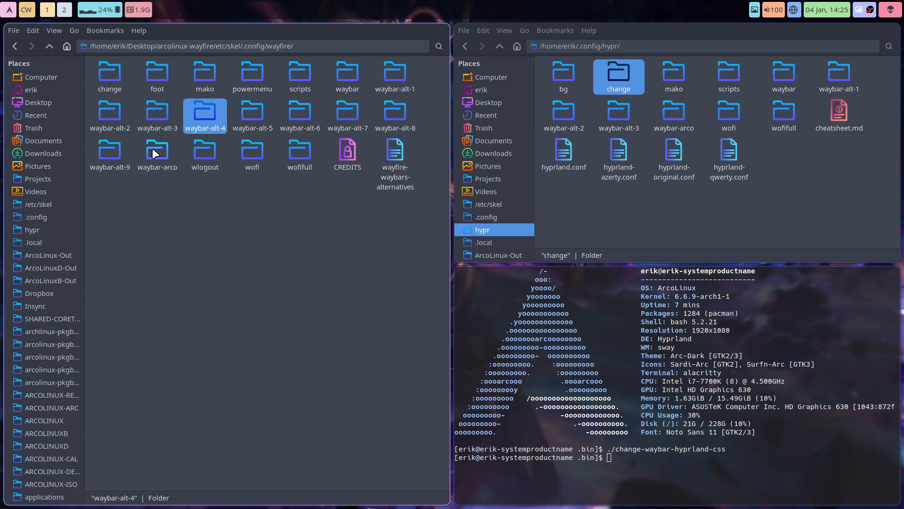
pyautogui.keyDown('shift'); pyautogui.click(115, 152); pyautogui.keyUp('shift')
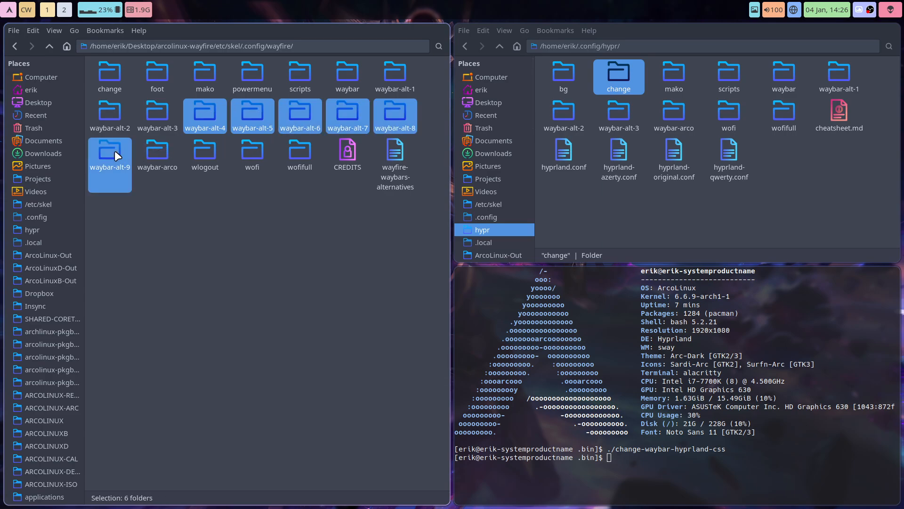
pyautogui.click(635, 195)
pyautogui.hotkey('ctrl', 'v')
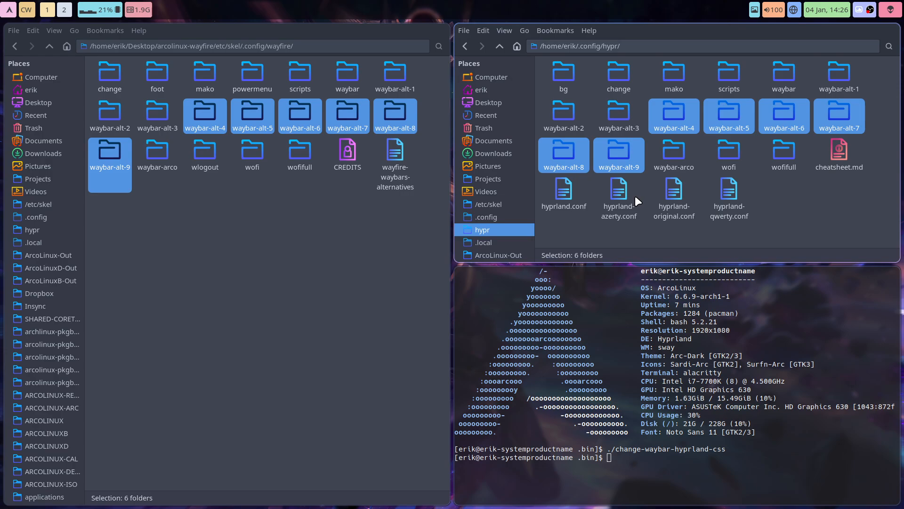
# Open the change folder inside .config/hypr and launch Sublime Text.
pyautogui.click(617, 81)
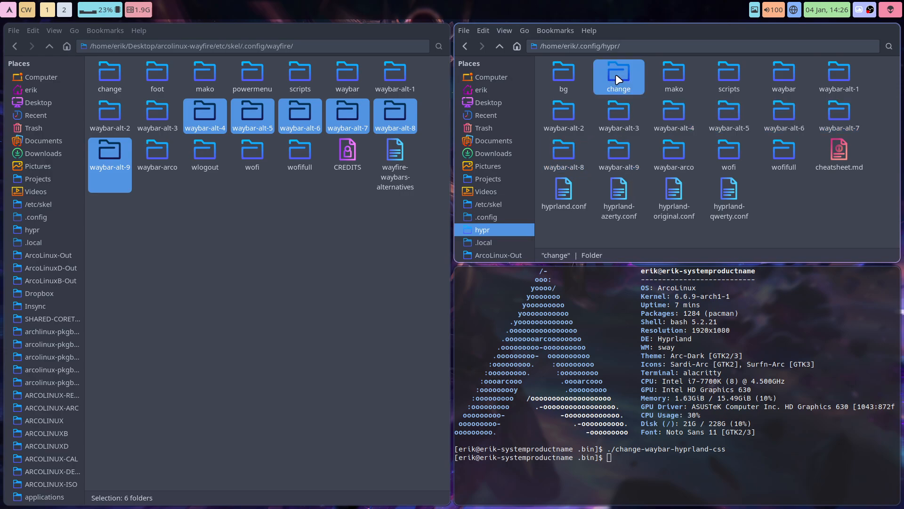
pyautogui.doubleClick(615, 74)
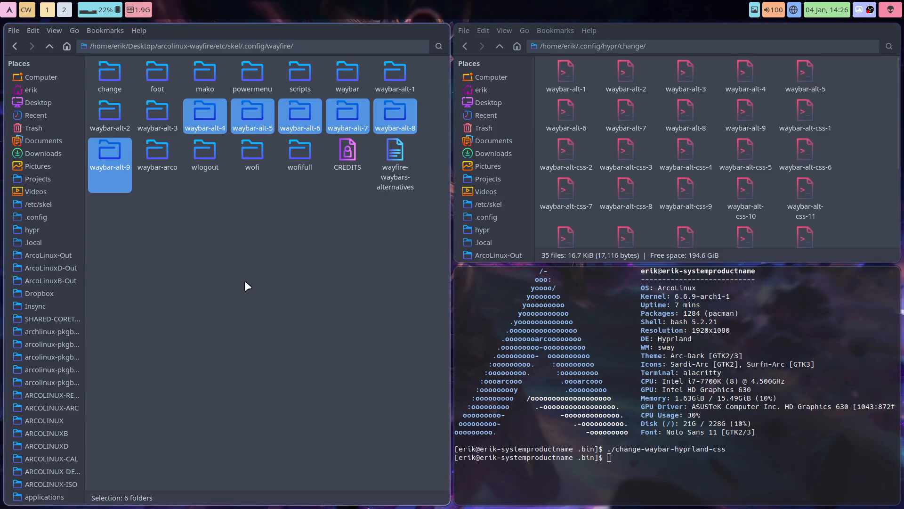
pyautogui.press('super+d')
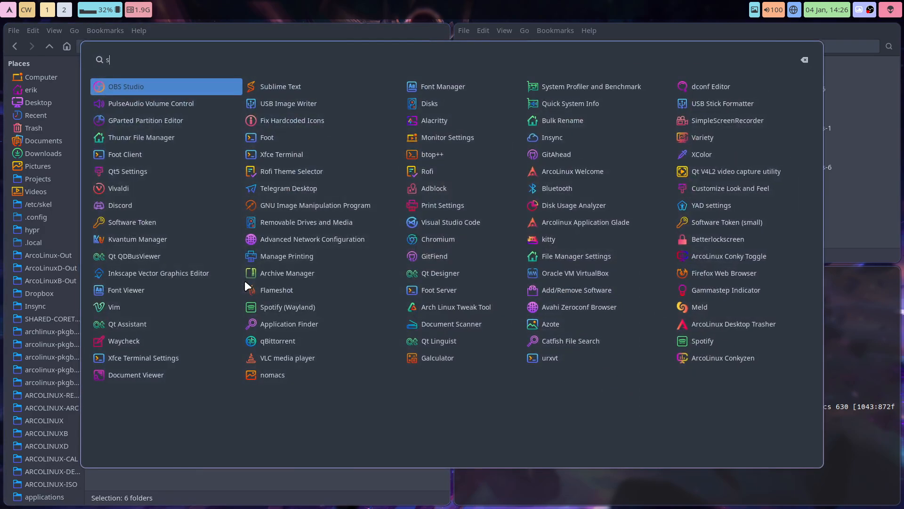
pyautogui.write('sub')
pyautogui.press('Return')
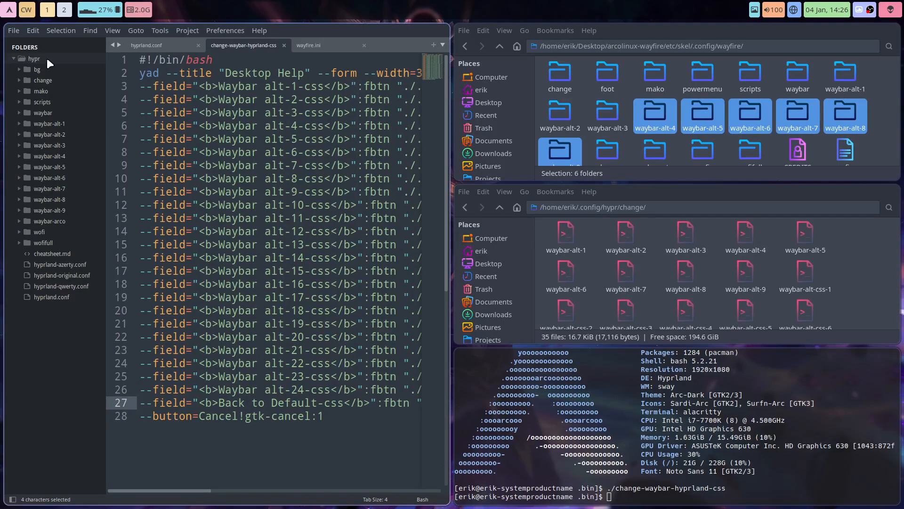
# Close the open change-waybar-hyprland-css, hyprland.conf and wayfire.ini files.
pyautogui.click(284, 46)
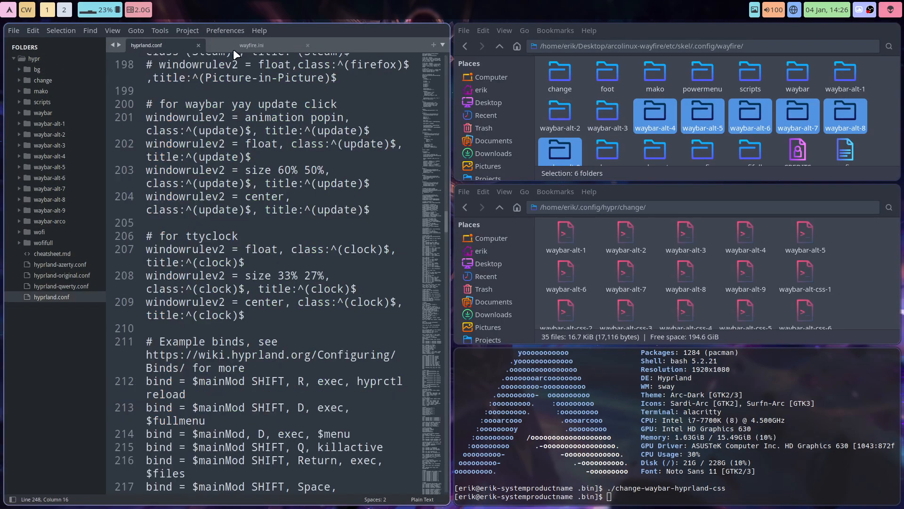
pyautogui.click(199, 45)
pyautogui.click(199, 45)
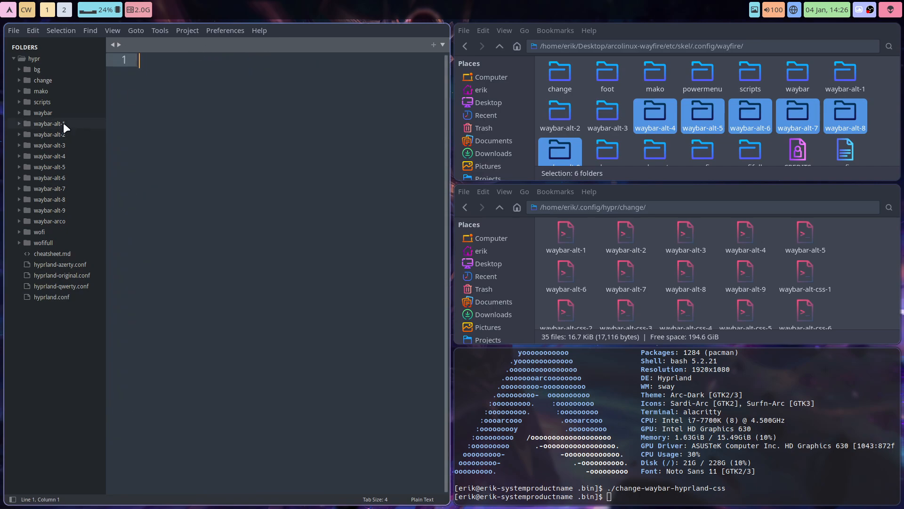
# Expand the change folder in the hypr project and compare the waybar-alt-3 and waybar-alt-4 scripts at full screen.
pyautogui.click(44, 81)
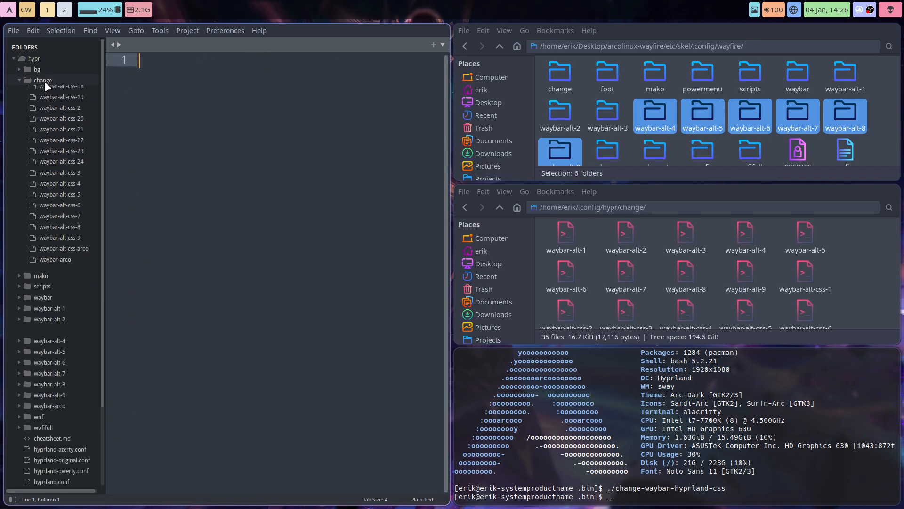
pyautogui.click(63, 103)
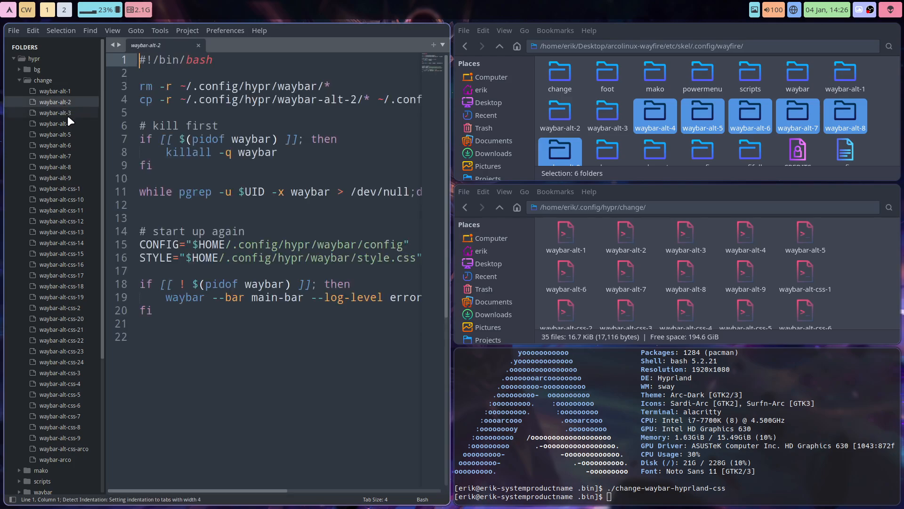
pyautogui.press('super+f')
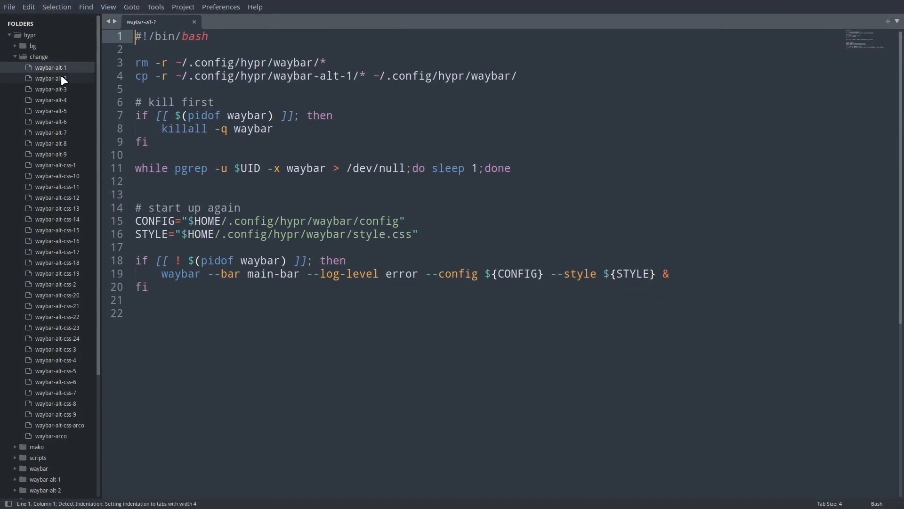
pyautogui.click(61, 89)
pyautogui.click(61, 100)
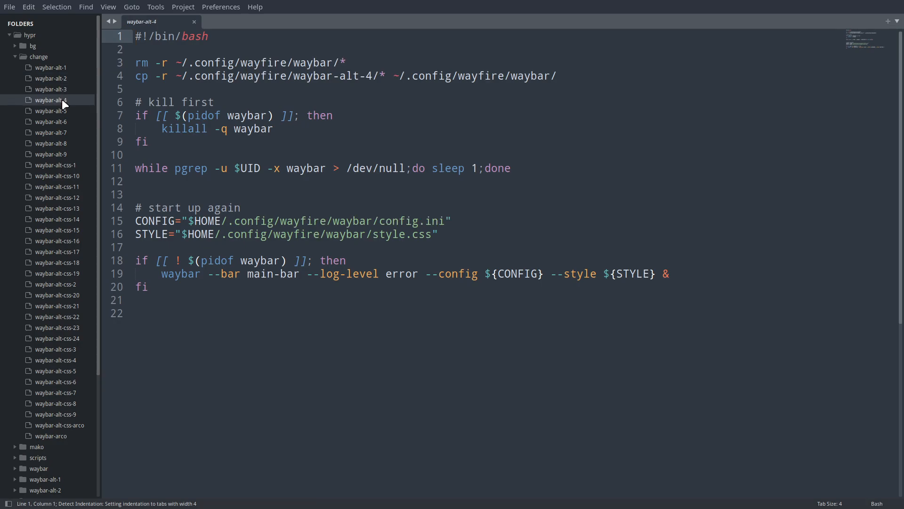
pyautogui.click(62, 89)
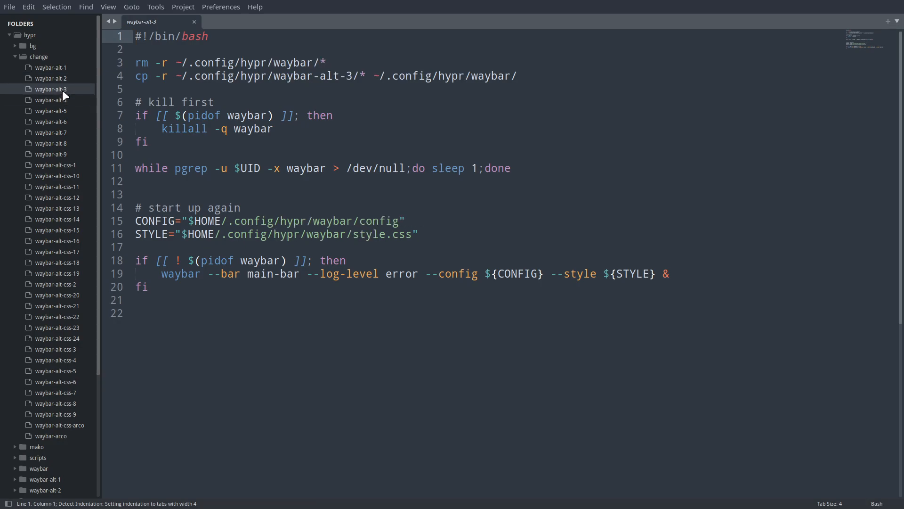
pyautogui.click(61, 98)
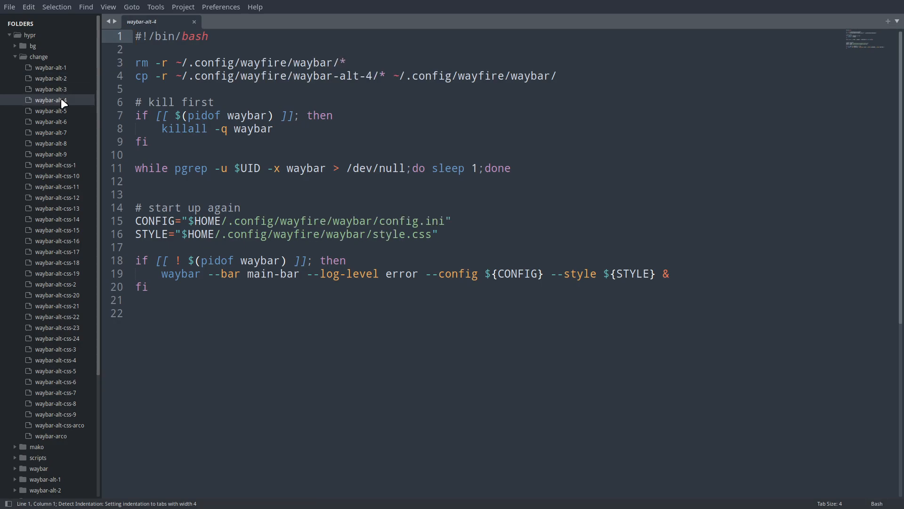
# Replace every occurrence of wayfire with hypr in the waybar-alt-4 script and save it.
pyautogui.doubleClick(254, 65)
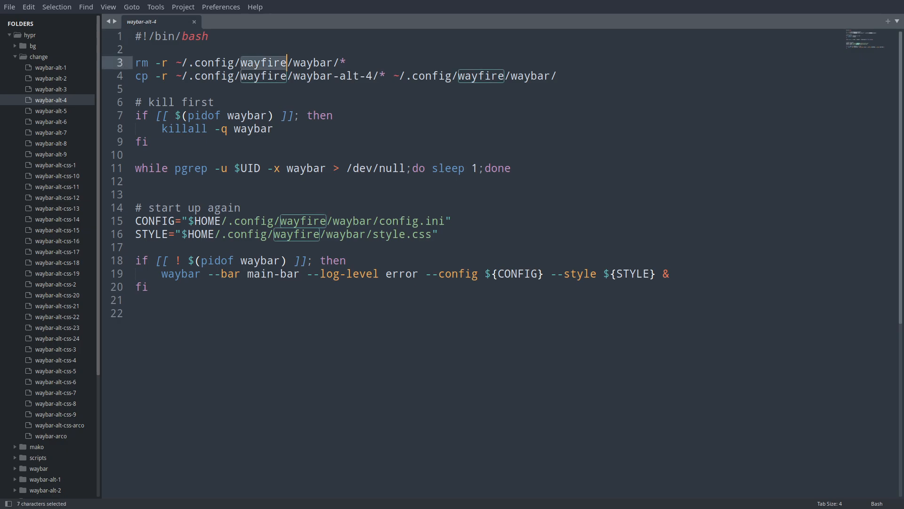
pyautogui.hotkey('ctrl', 'h')
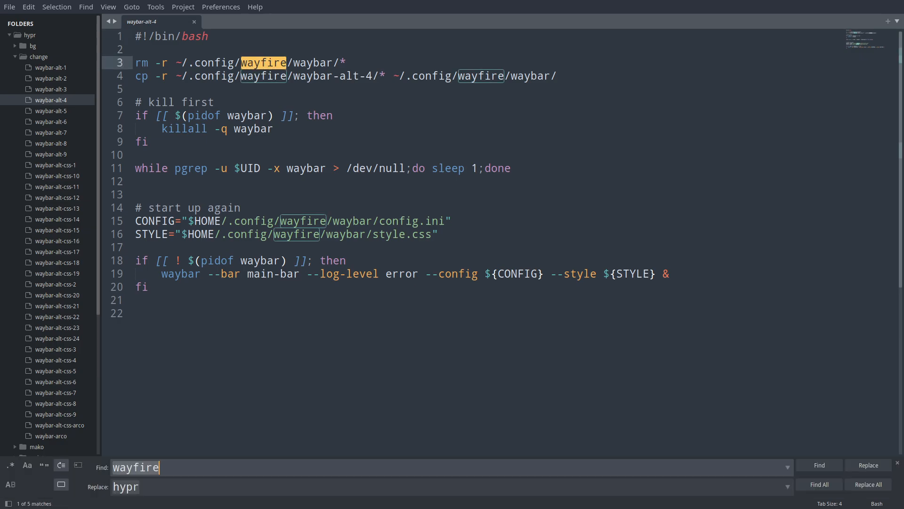
pyautogui.click(872, 466)
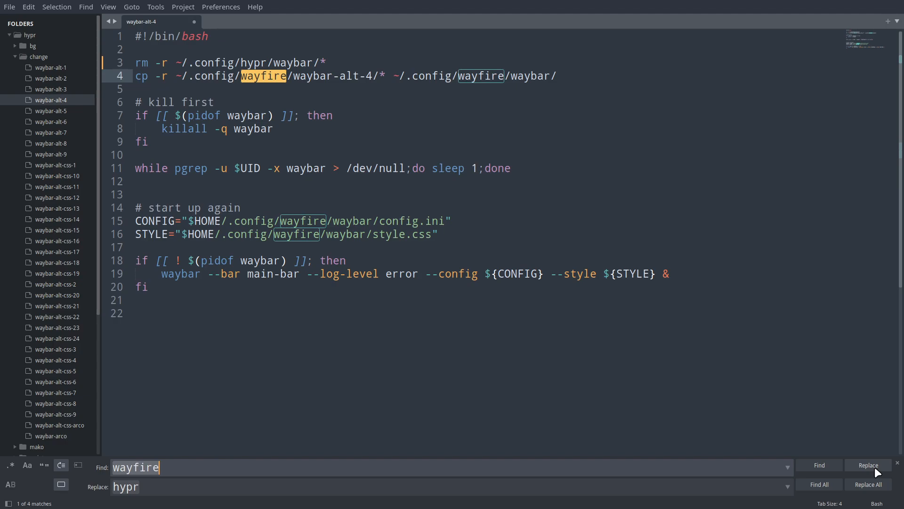
pyautogui.click(875, 471)
pyautogui.click(874, 471)
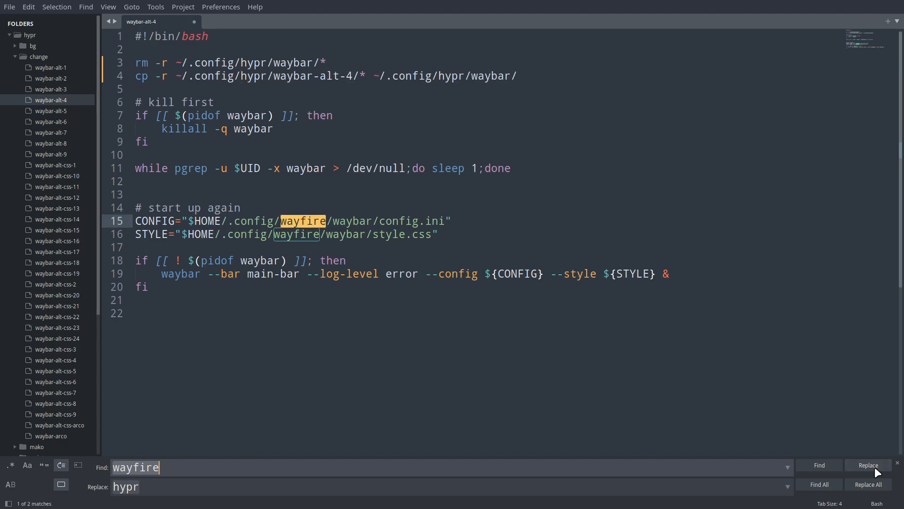
pyautogui.click(874, 471)
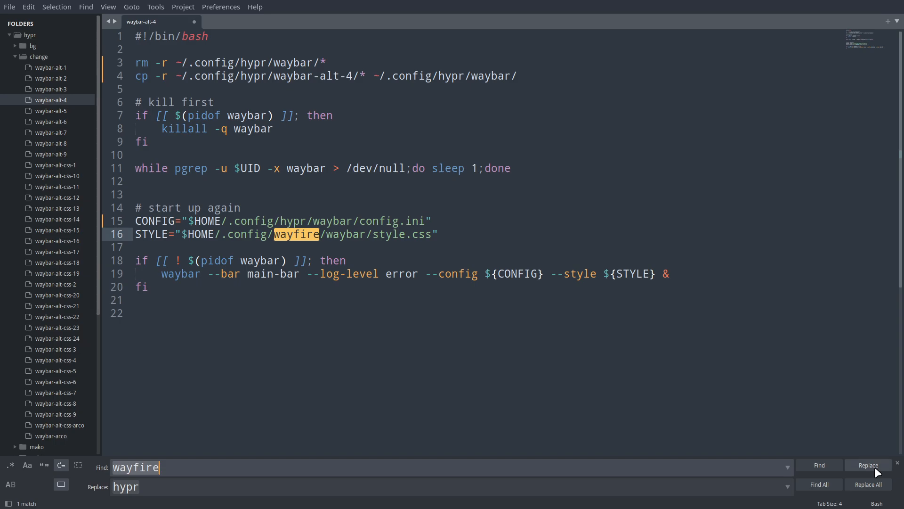
pyautogui.click(875, 471)
pyautogui.hotkey('ctrl', 's')
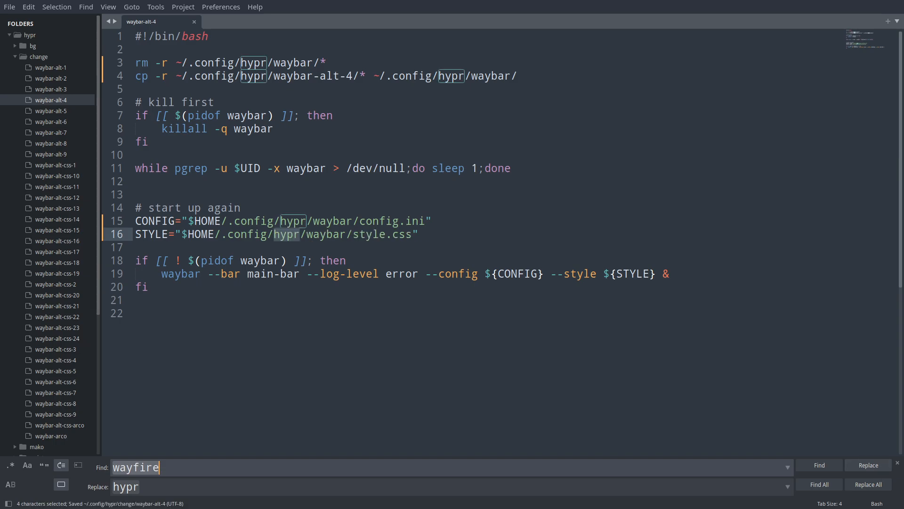
# Open the waybar-alt-5 script, replace every wayfire with hypr, and save the file.
pyautogui.click(78, 112)
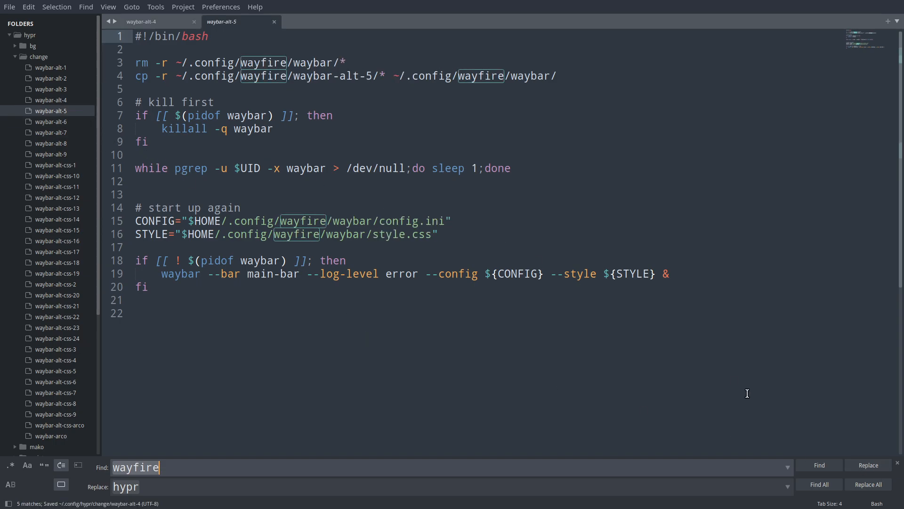
pyautogui.click(866, 464)
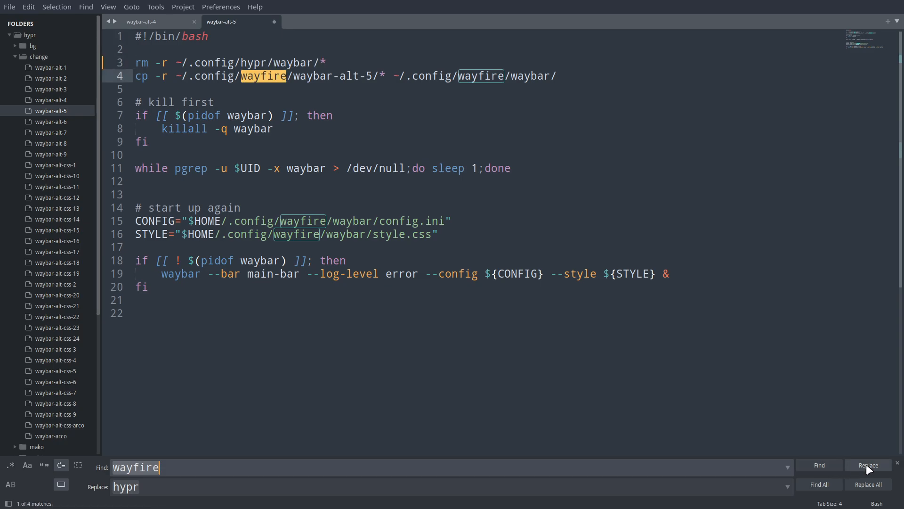
pyautogui.click(866, 464)
pyautogui.click(866, 464)
pyautogui.click(866, 464)
pyautogui.click(866, 465)
pyautogui.hotkey('ctrl', 's')
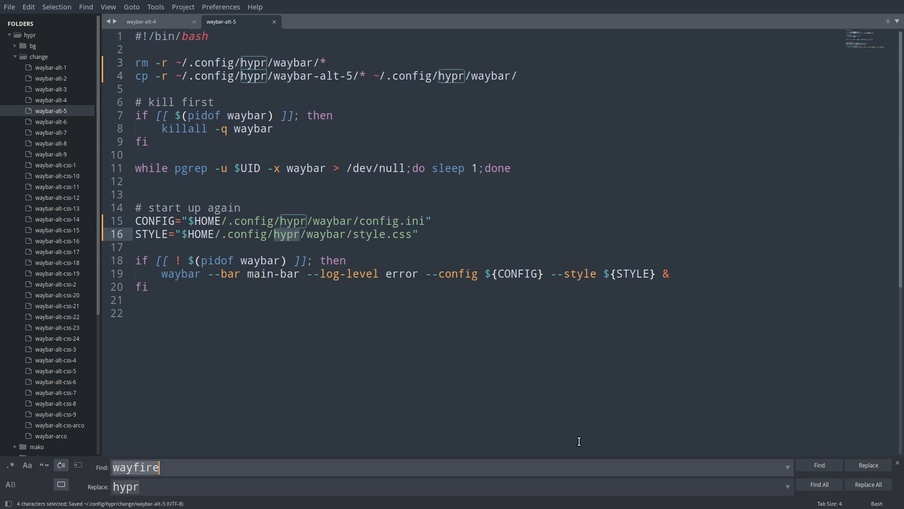
# Replace every wayfire with hypr in the waybar-alt-6 and waybar-alt-7 scripts and save both files.
pyautogui.click(66, 122)
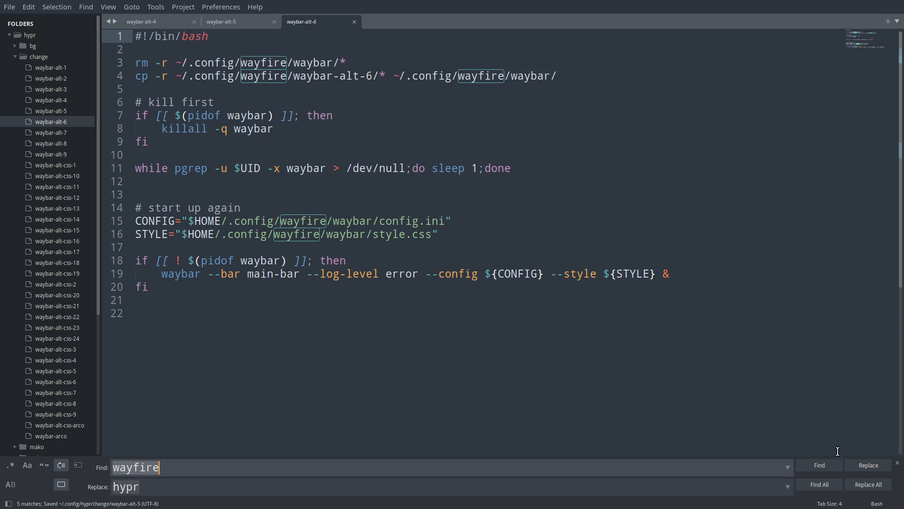
pyautogui.click(863, 479)
pyautogui.hotkey('ctrl', 's')
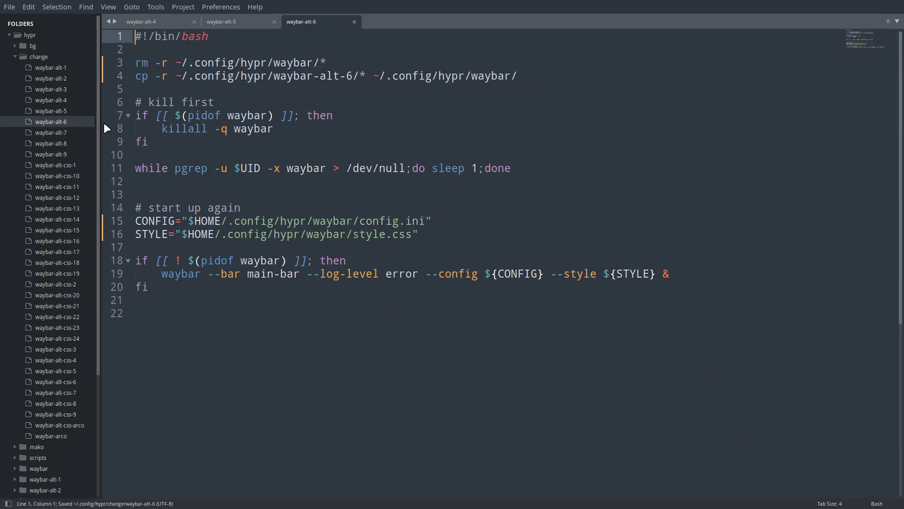
pyautogui.click(79, 133)
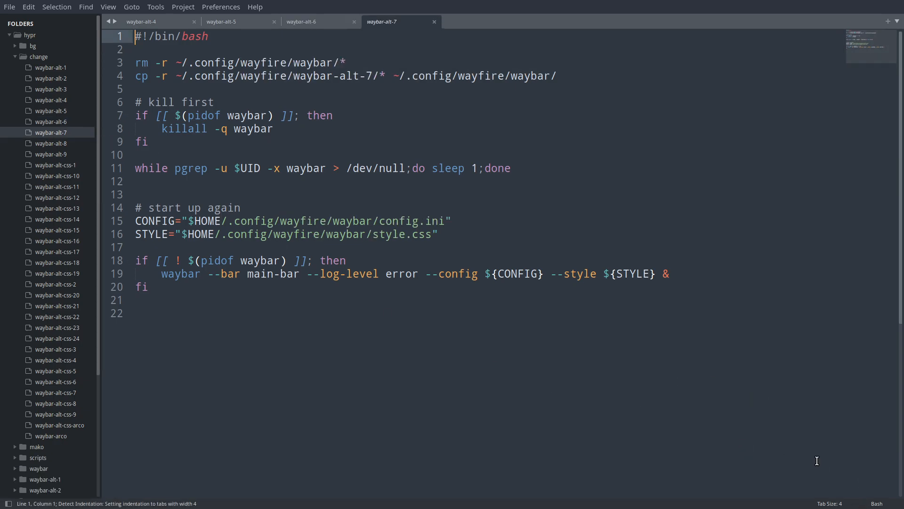
pyautogui.hotkey('ctrl', 'h')
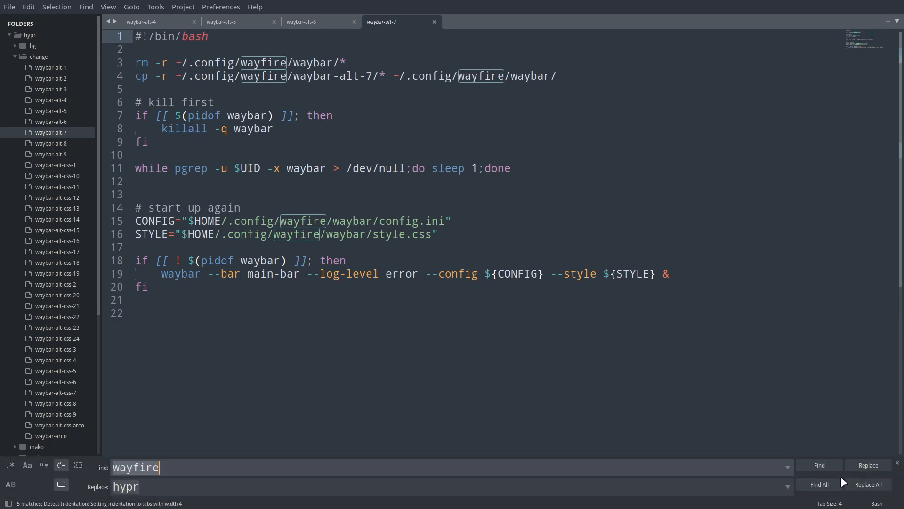
pyautogui.click(867, 483)
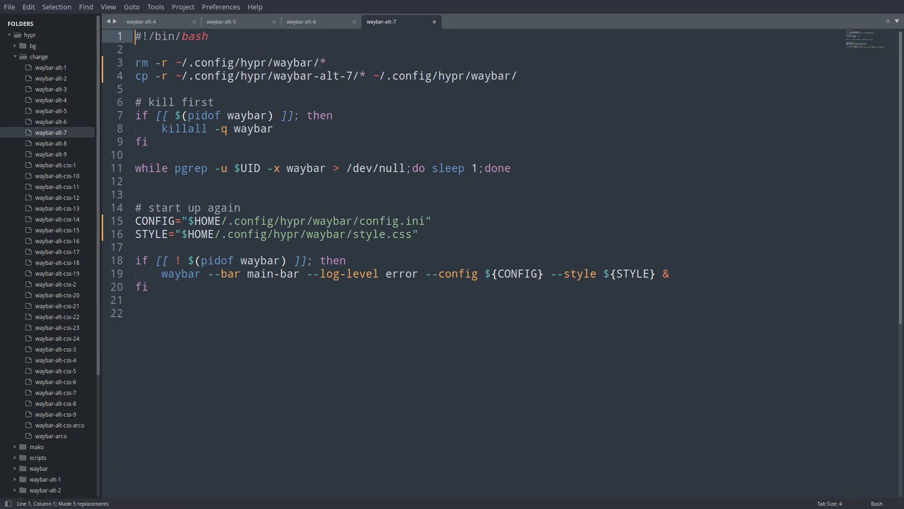
pyautogui.hotkey('ctrl', 's')
# Replace every wayfire with hypr in the waybar-alt-8 and waybar-alt-9 scripts, saving each file.
pyautogui.click(49, 142)
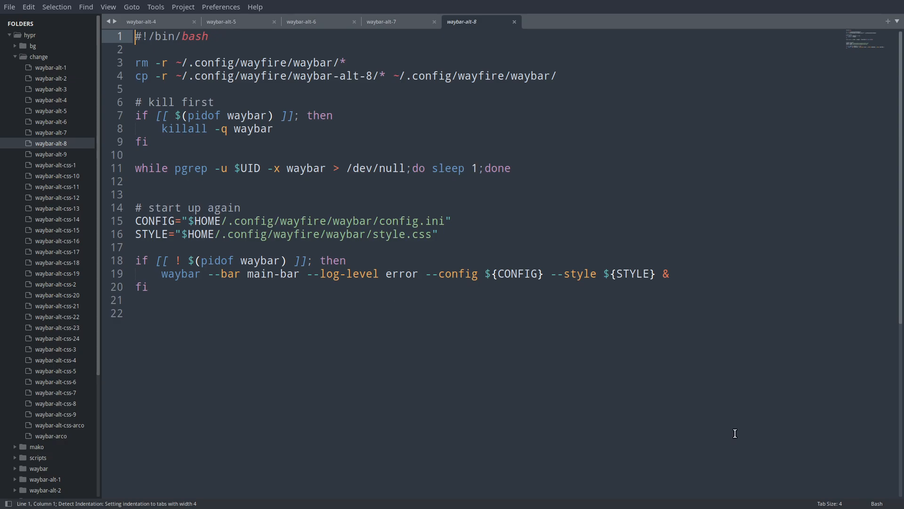
pyautogui.hotkey('ctrl', 'h')
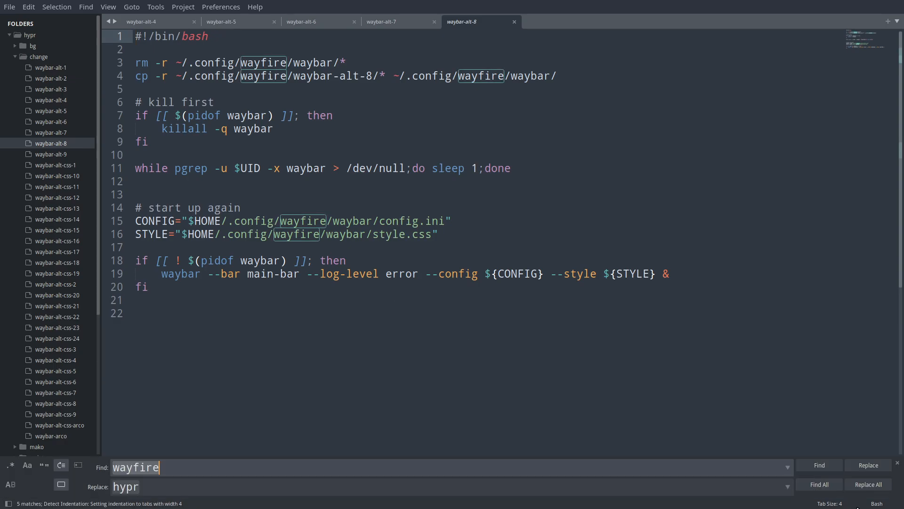
pyautogui.click(871, 484)
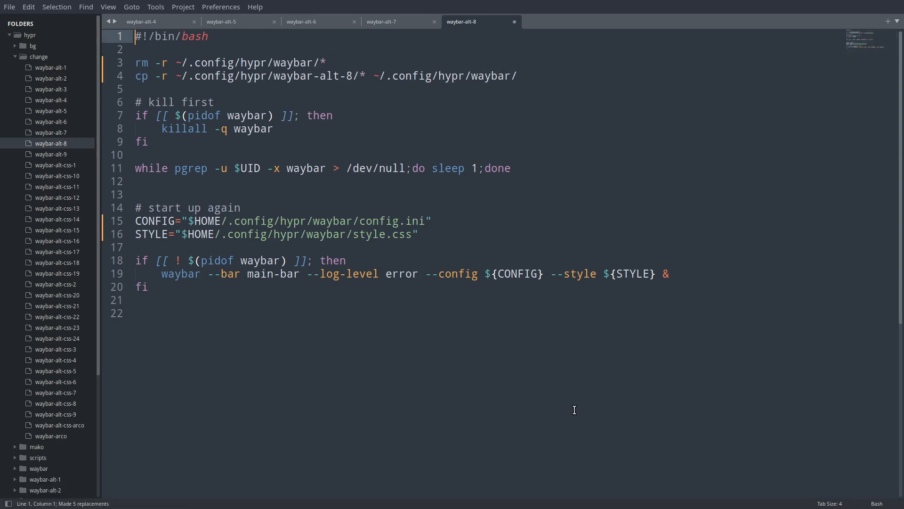
pyautogui.hotkey('ctrl', 's')
pyautogui.click(55, 156)
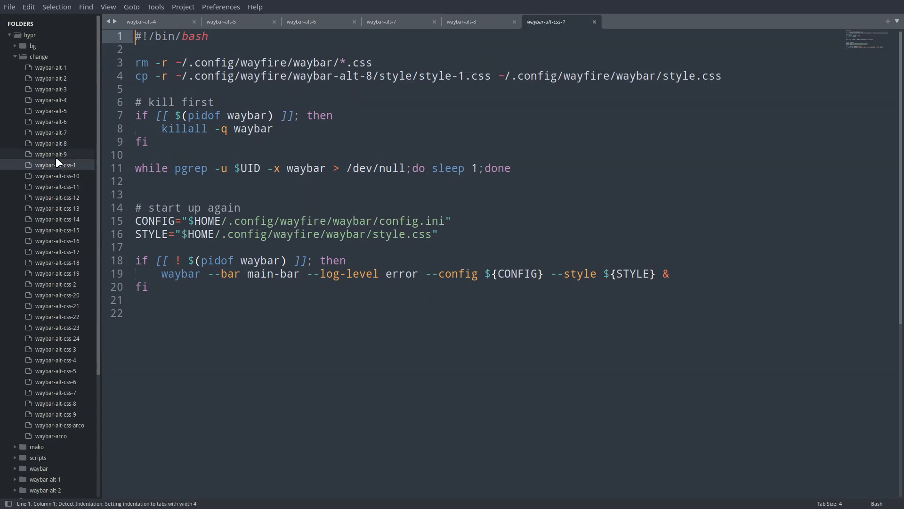
pyautogui.hotkey('ctrl', 'f')
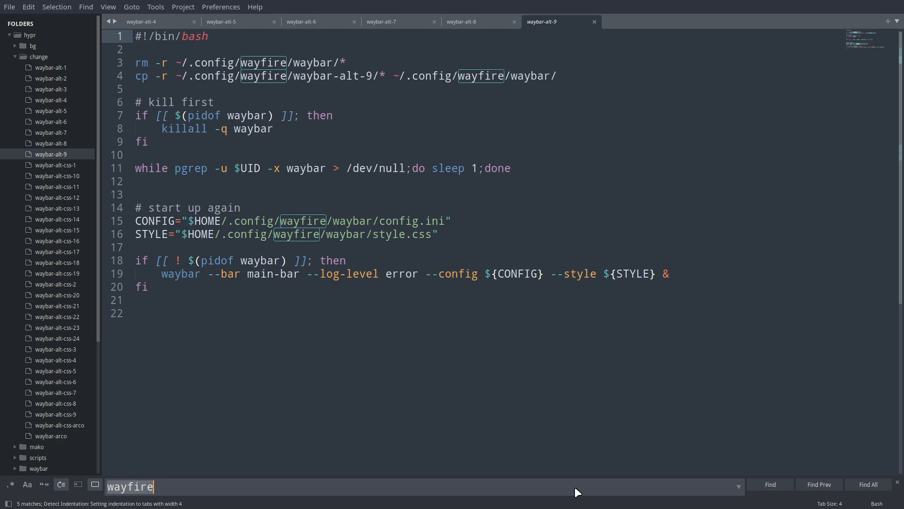
pyautogui.hotkey('ctrl', 'h')
pyautogui.click(847, 484)
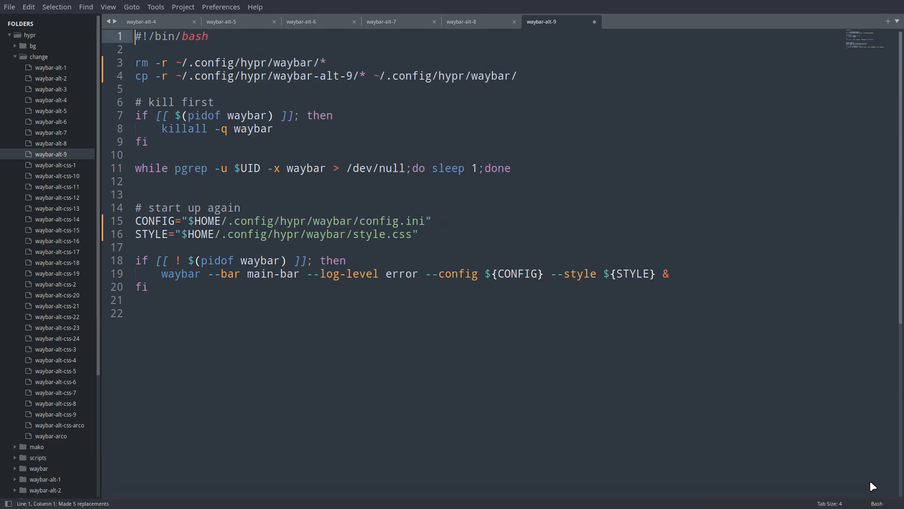
pyautogui.hotkey('ctrl', 's')
# Open the waybar-alt-css-1 script, replace its wayfire occurrences with hypr one by one, and save the file.
pyautogui.click(69, 167)
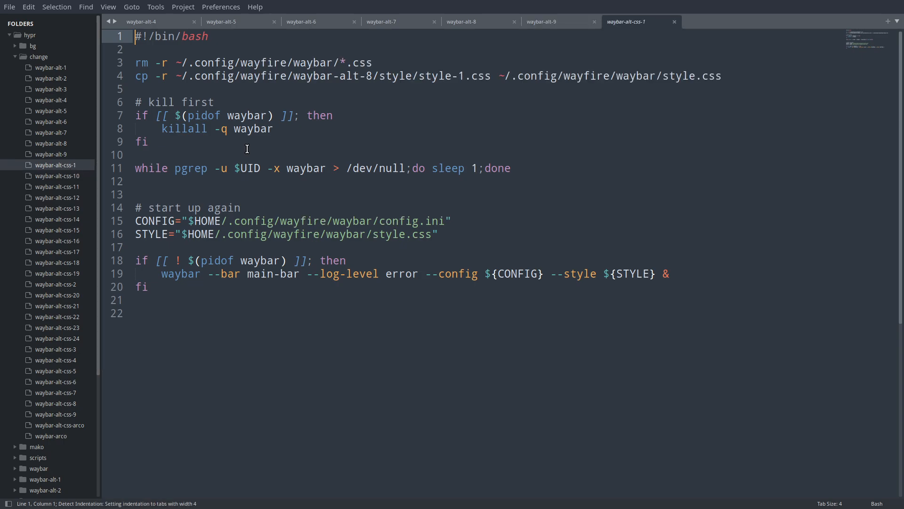
pyautogui.doubleClick(263, 62)
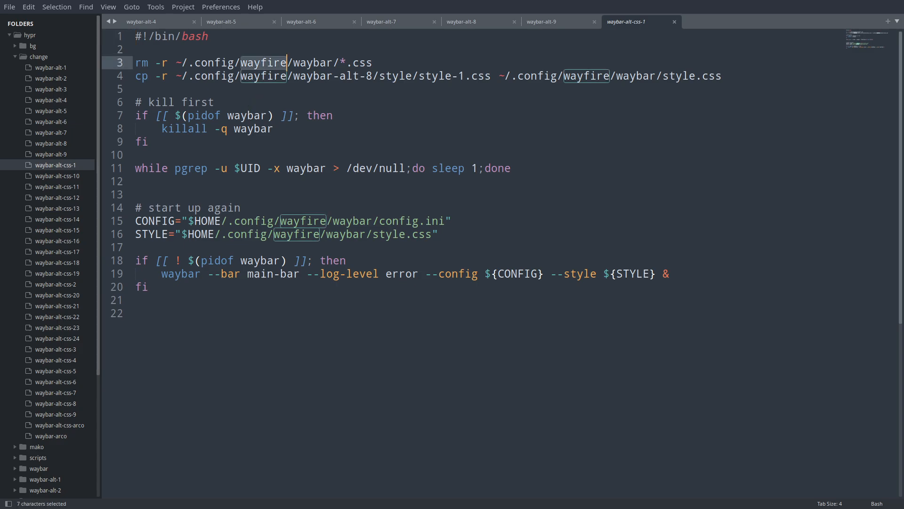
pyautogui.hotkey('ctrl', 'h')
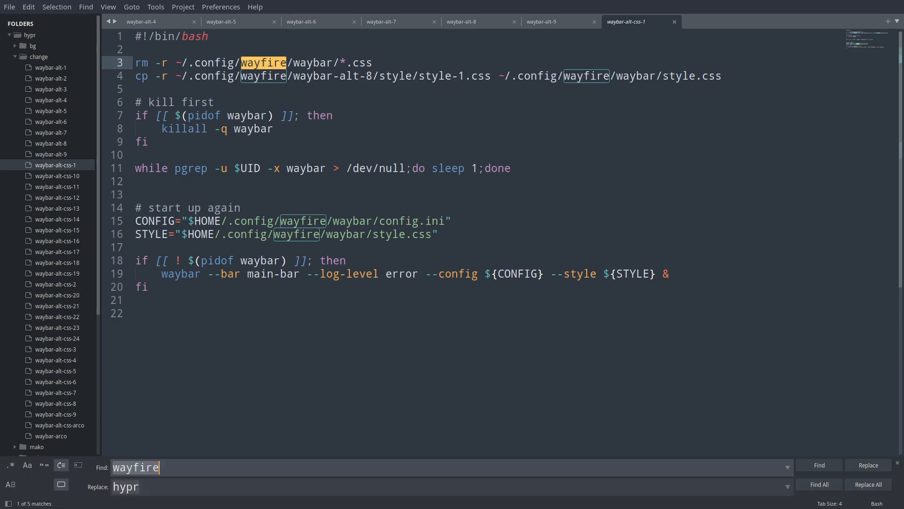
pyautogui.click(873, 464)
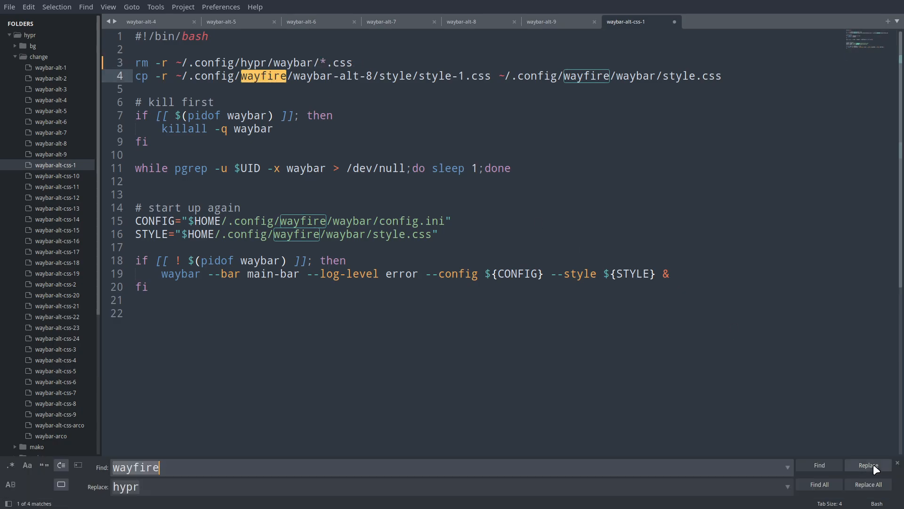
pyautogui.click(873, 464)
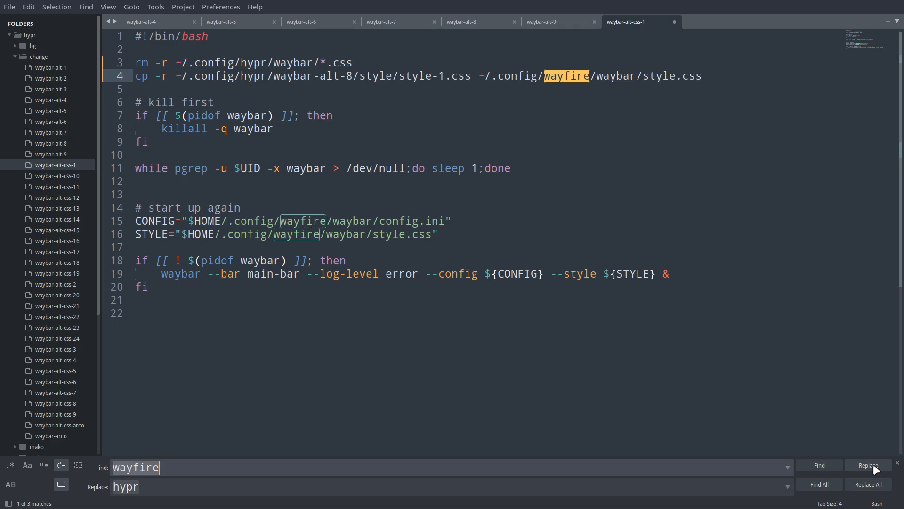
pyautogui.click(873, 465)
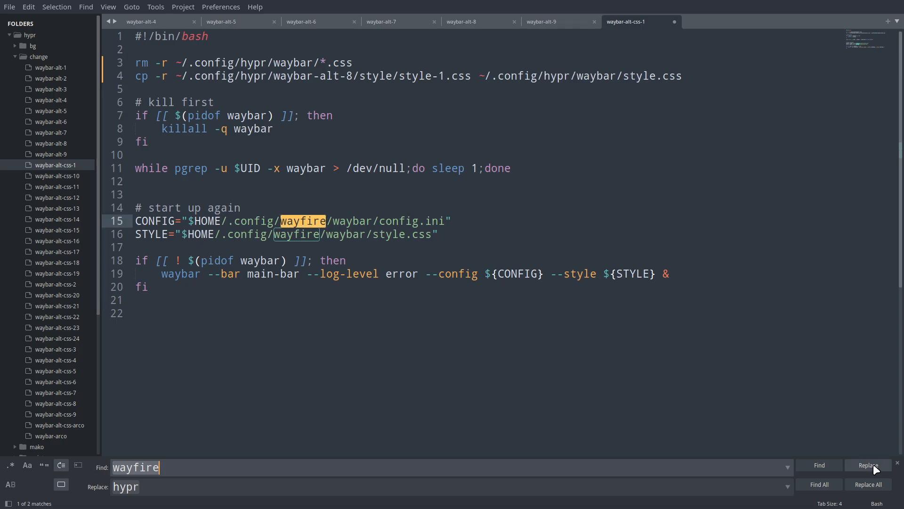
pyautogui.click(873, 464)
pyautogui.click(874, 464)
pyautogui.hotkey('ctrl', 's')
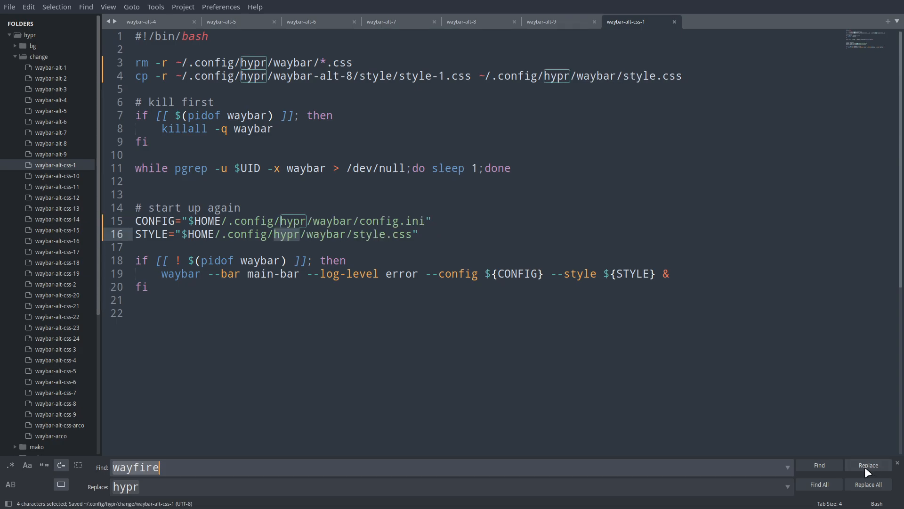
# Replace every wayfire with hypr in the waybar-alt-css-10 and waybar-alt-css-11 scripts, saving each file.
pyautogui.click(59, 175)
pyautogui.doubleClick(59, 175)
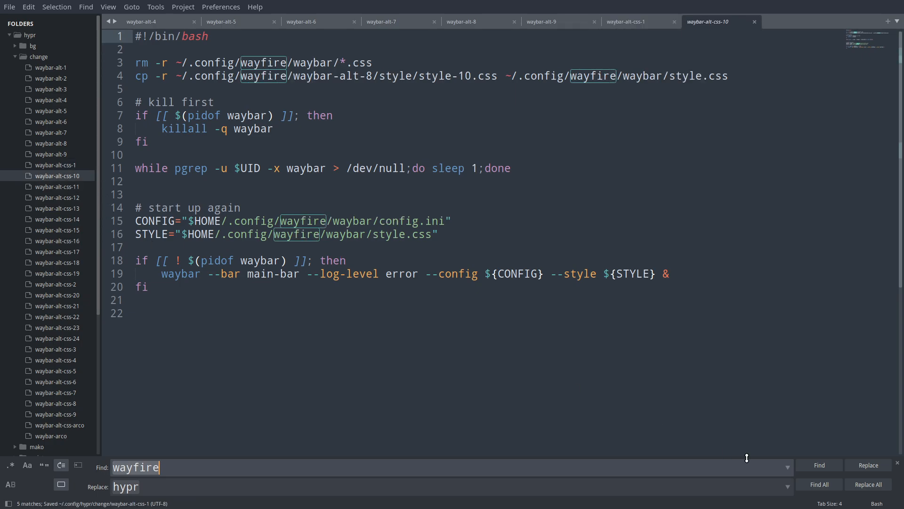
pyautogui.click(869, 484)
pyautogui.hotkey('ctrl', 's')
pyautogui.click(75, 185)
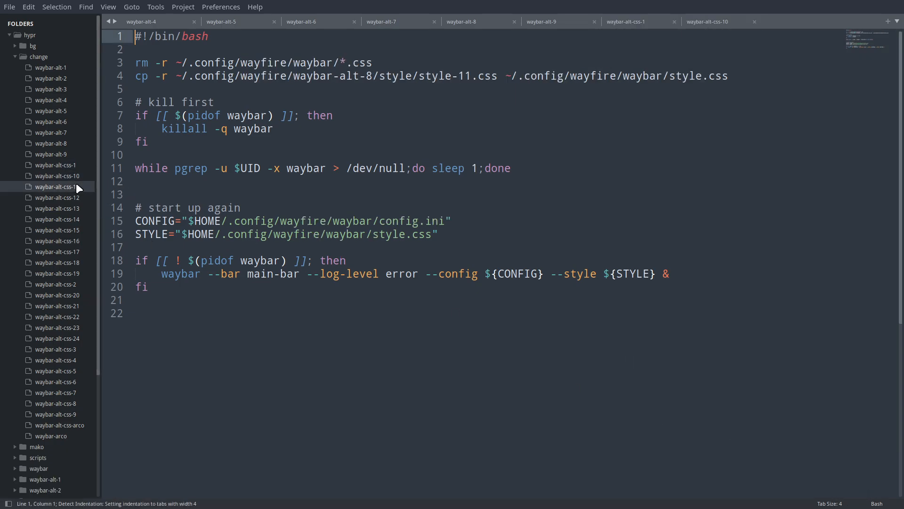
pyautogui.hotkey('ctrl', 'h')
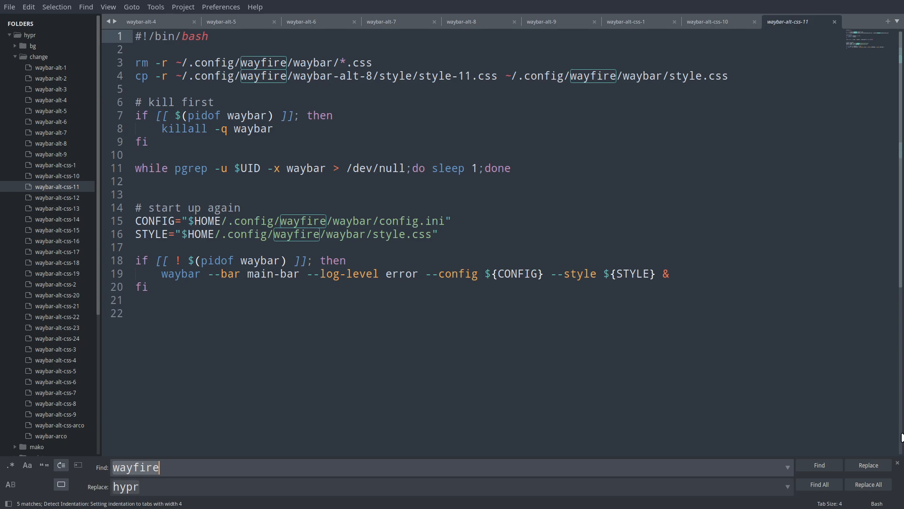
pyautogui.click(888, 483)
pyautogui.hotkey('ctrl', 's')
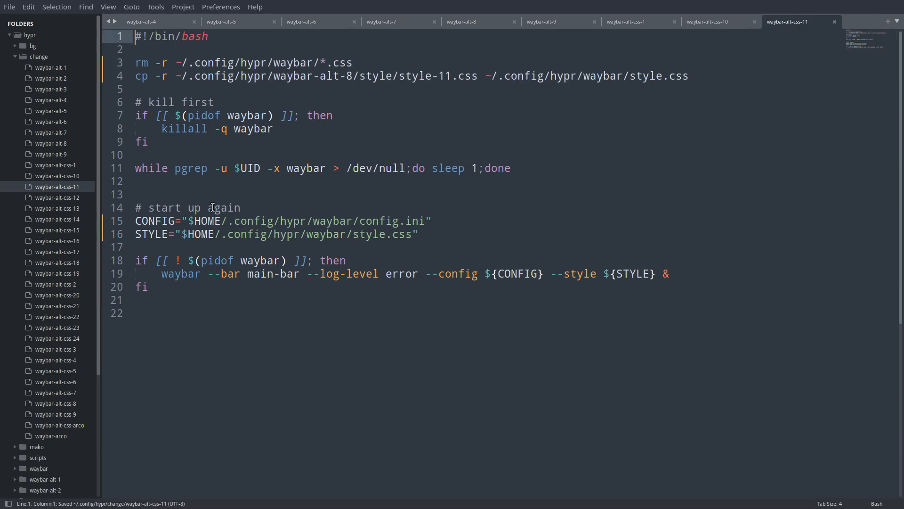
# Replace every wayfire with hypr in the waybar-alt-css-12 and waybar-alt-css-13 scripts, saving each file.
pyautogui.click(75, 197)
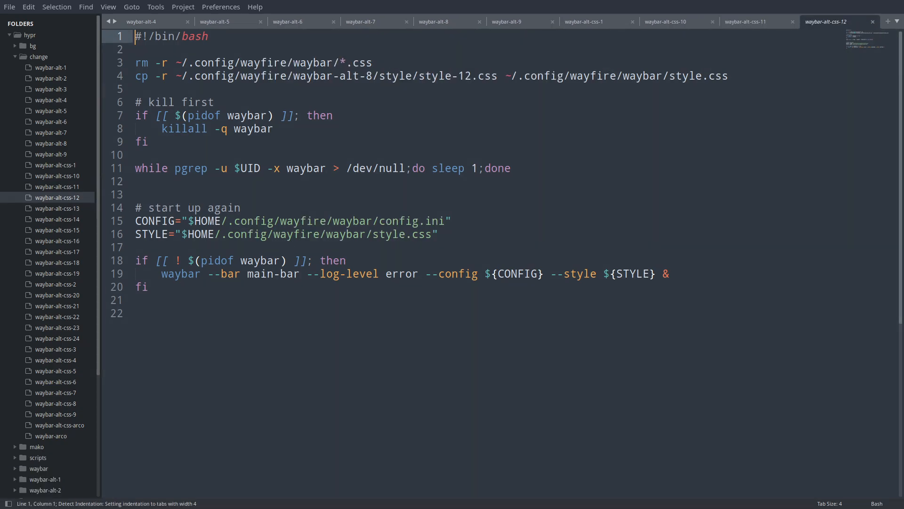
pyautogui.hotkey('ctrl', 'h')
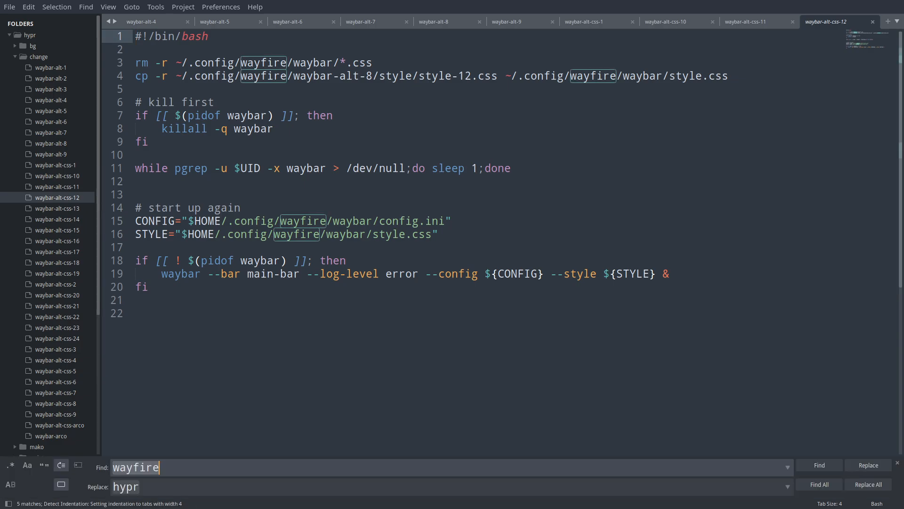
pyautogui.click(861, 484)
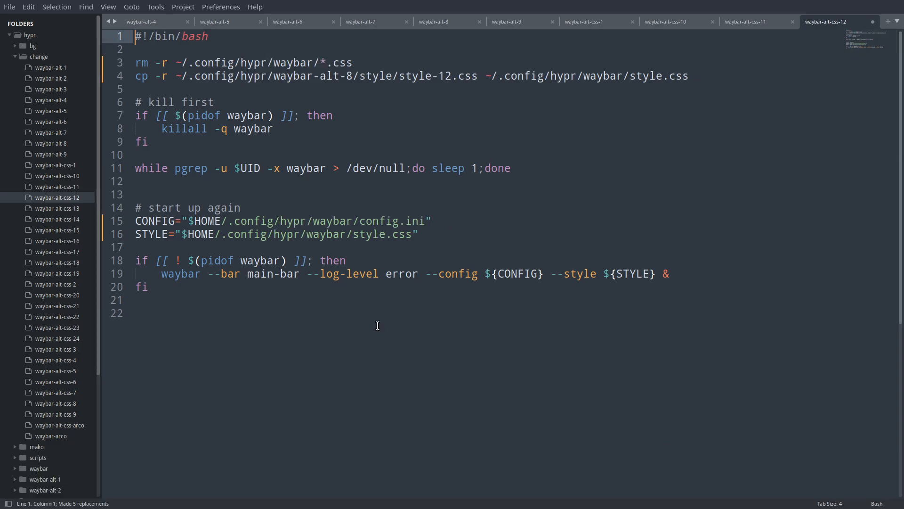
pyautogui.hotkey('ctrl', 's')
pyautogui.click(72, 208)
pyautogui.hotkey('ctrl', 'h')
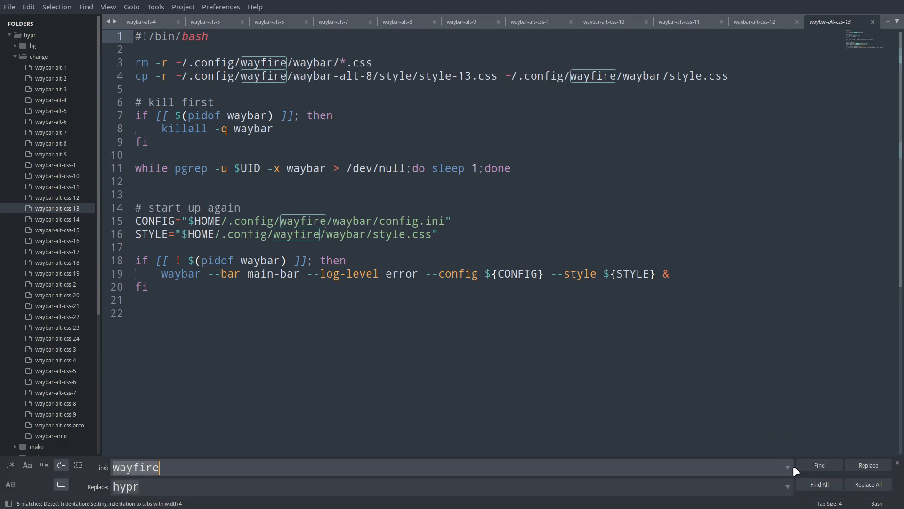
pyautogui.click(878, 485)
pyautogui.hotkey('ctrl', 's')
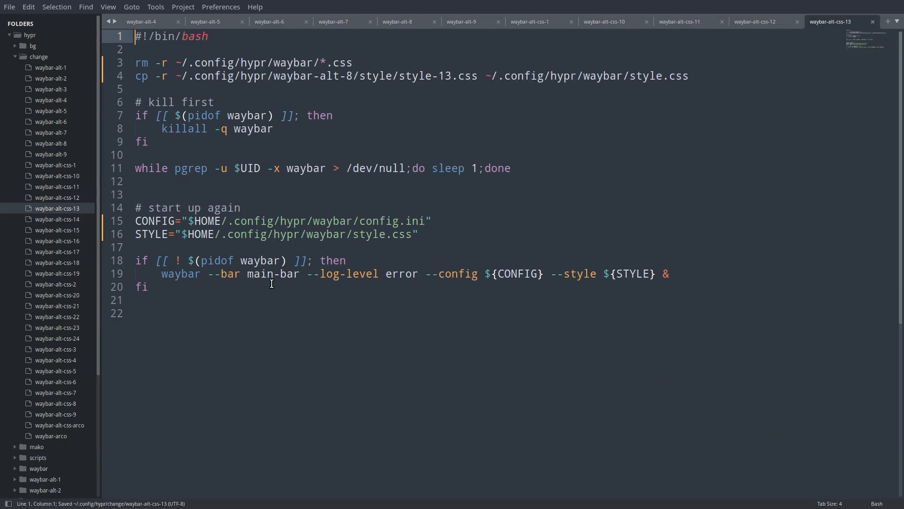
# Replace every wayfire with hypr in waybar-alt-css-14 and save it, and make the same replacement in waybar-alt-css-15.
pyautogui.click(70, 215)
pyautogui.hotkey('ctrl', 'h')
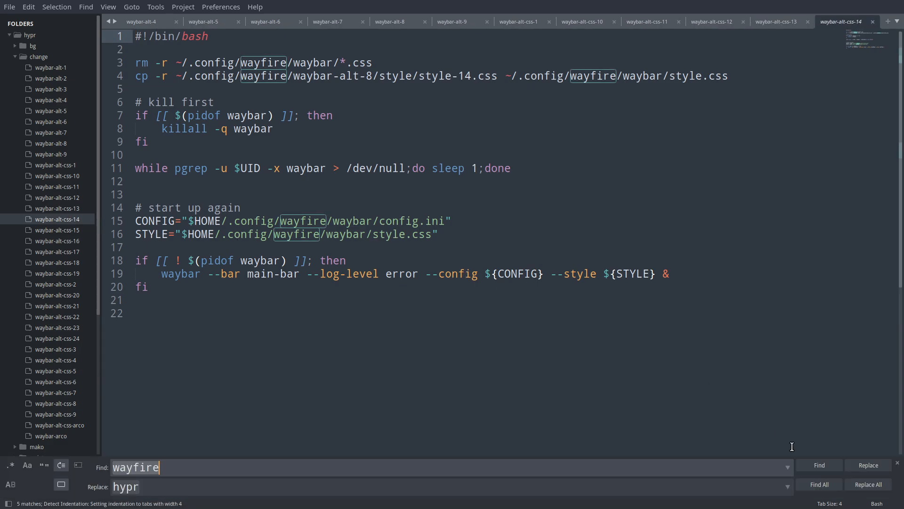
pyautogui.click(877, 485)
pyautogui.hotkey('ctrl', 's')
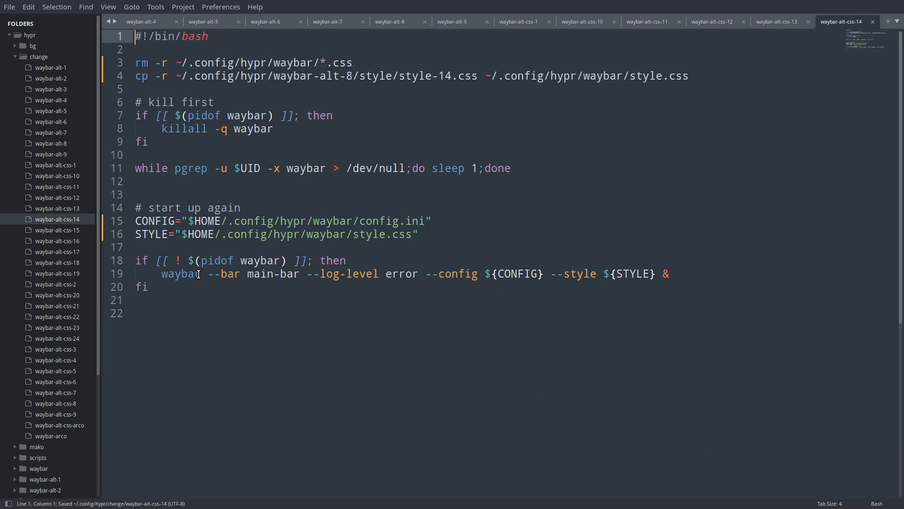
pyautogui.click(74, 231)
pyautogui.hotkey('ctrl', 'h')
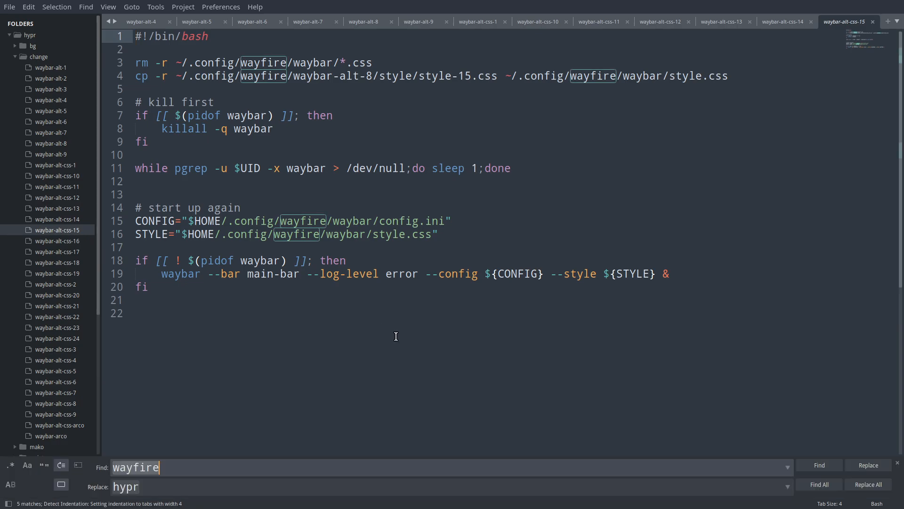
pyautogui.click(869, 484)
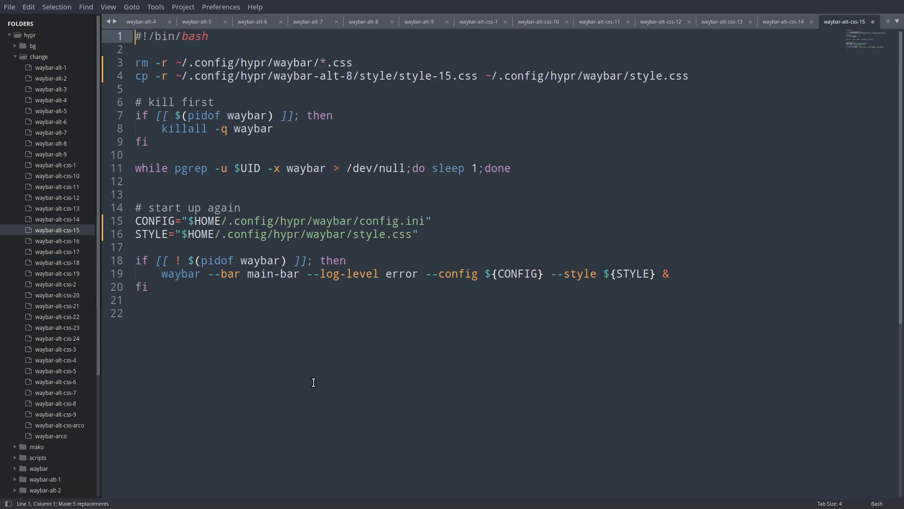
# Open the waybar-alt-css-16 script, replace every "#!/" with hypr, and save the file.
pyautogui.click(69, 242)
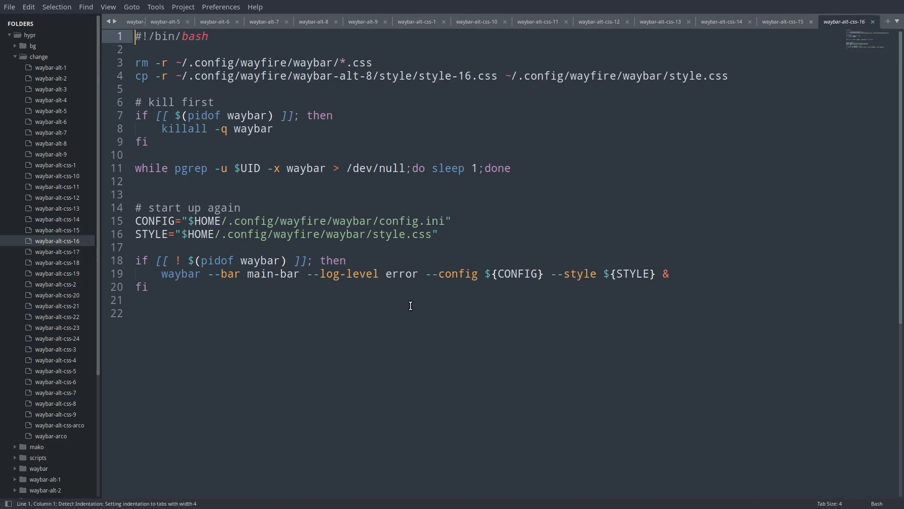
pyautogui.hotkey('ctrl', 'h')
pyautogui.write('#!/')
pyautogui.click(867, 484)
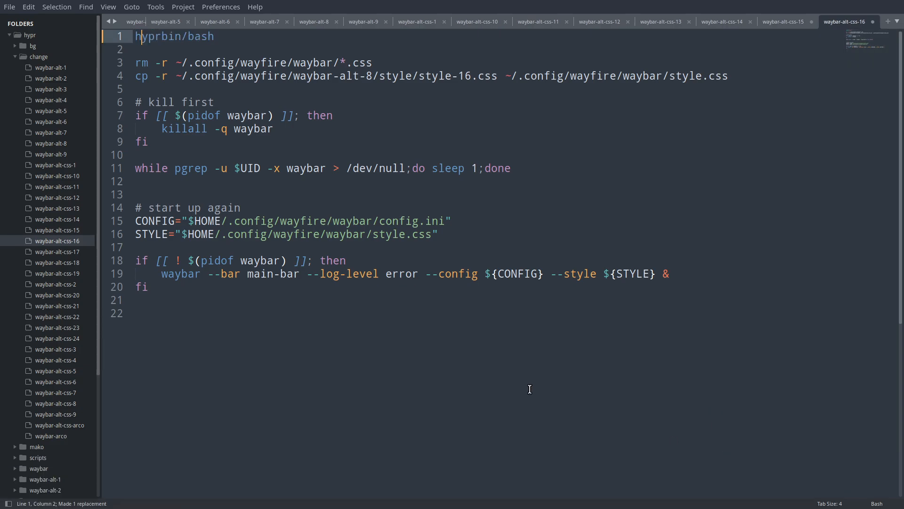
pyautogui.hotkey('ctrl', 's')
# Undo the mistaken "#!/" replacement in the waybar-alt-css-16 script and save the file.
pyautogui.click(86, 252)
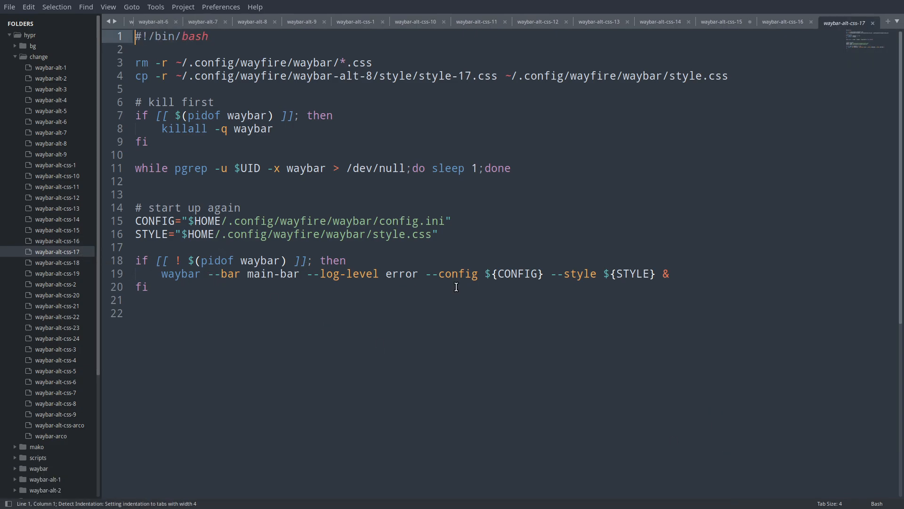
pyautogui.hotkey('ctrl', 'h')
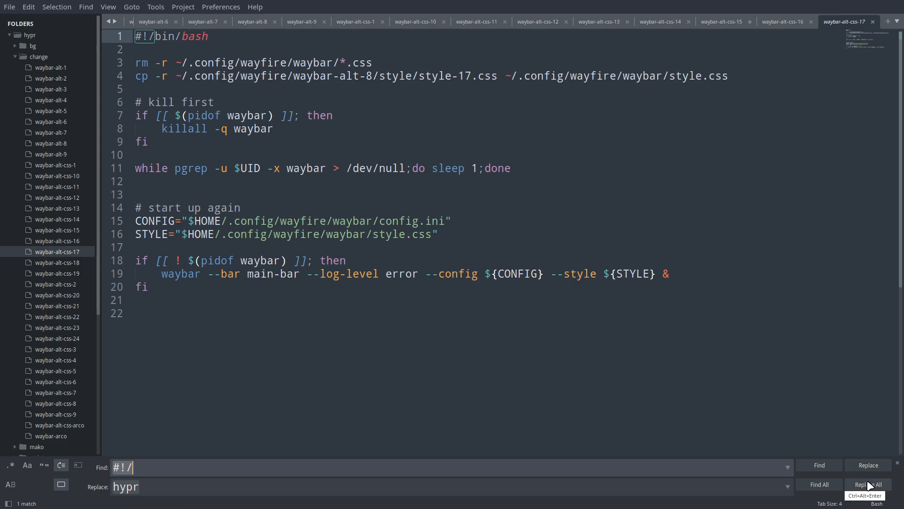
pyautogui.click(73, 241)
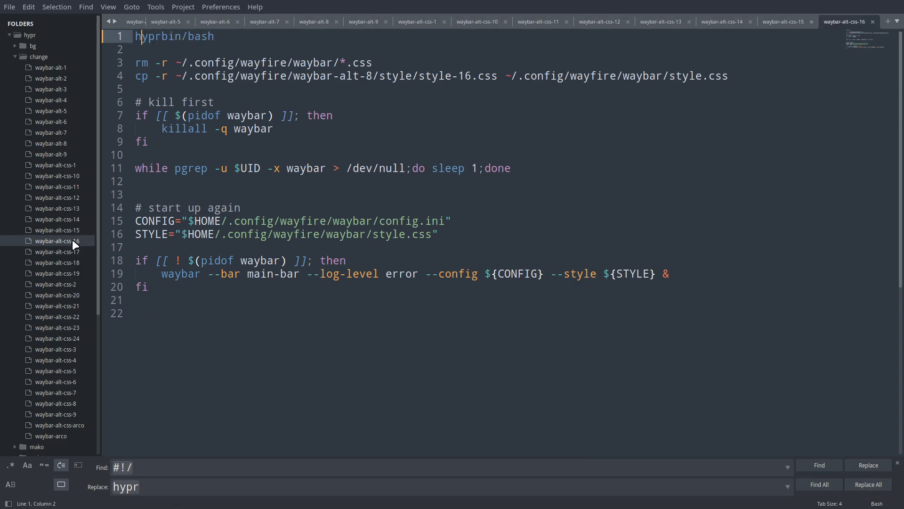
pyautogui.click(66, 231)
pyautogui.click(69, 241)
pyautogui.press('BackSpace')
pyautogui.hotkey('ctrl', 'z')
pyautogui.hotkey('ctrl', 'z')
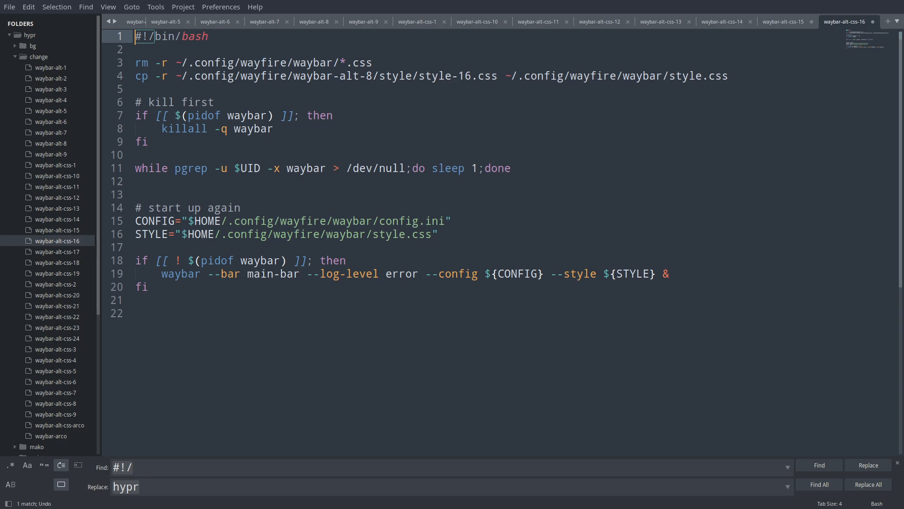
pyautogui.hotkey('ctrl', 's')
# Set the search term to wayfire, replace every match with hypr in waybar-alt-css-16, and save the file.
pyautogui.click(54, 230)
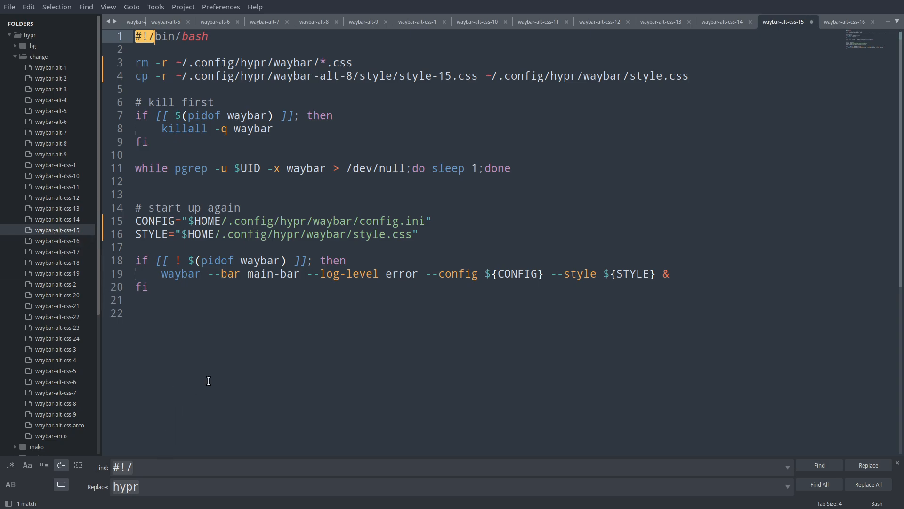
pyautogui.moveTo(155, 467); pyautogui.dragTo(101, 467)
pyautogui.write('w')
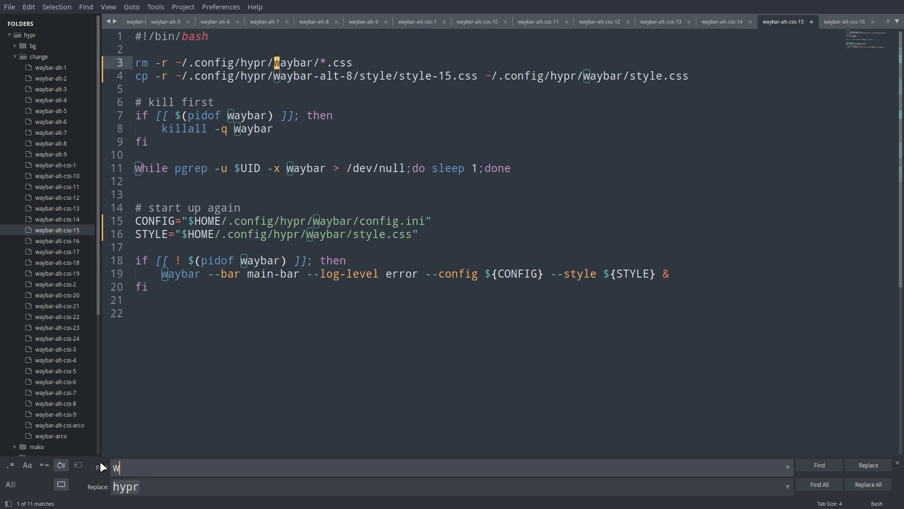
pyautogui.write('ayfire')
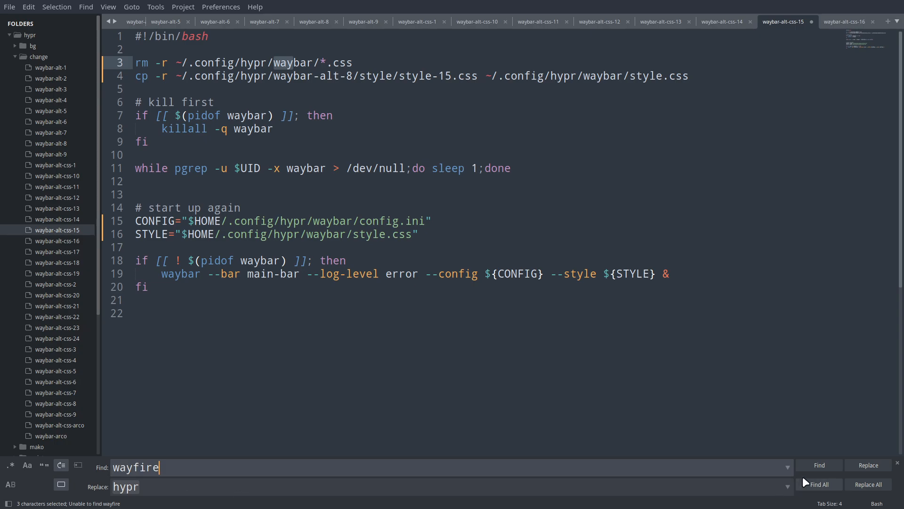
pyautogui.click(70, 241)
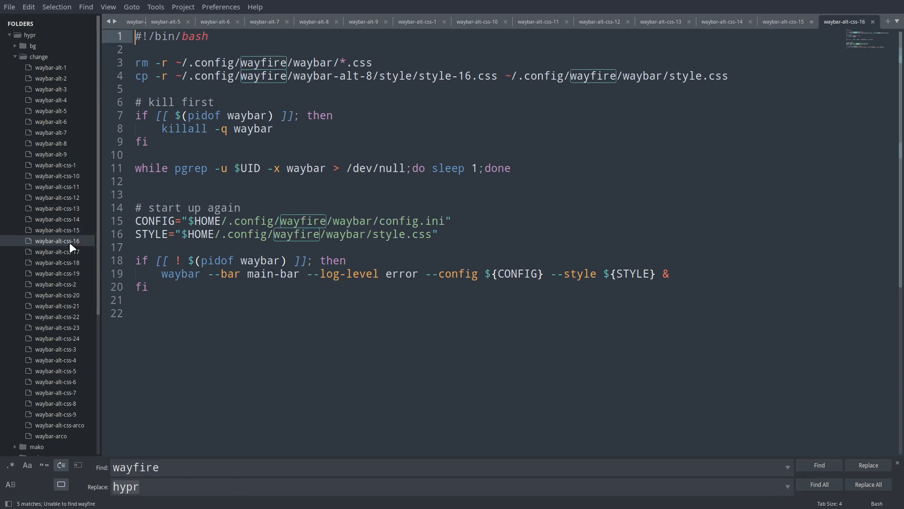
pyautogui.click(868, 484)
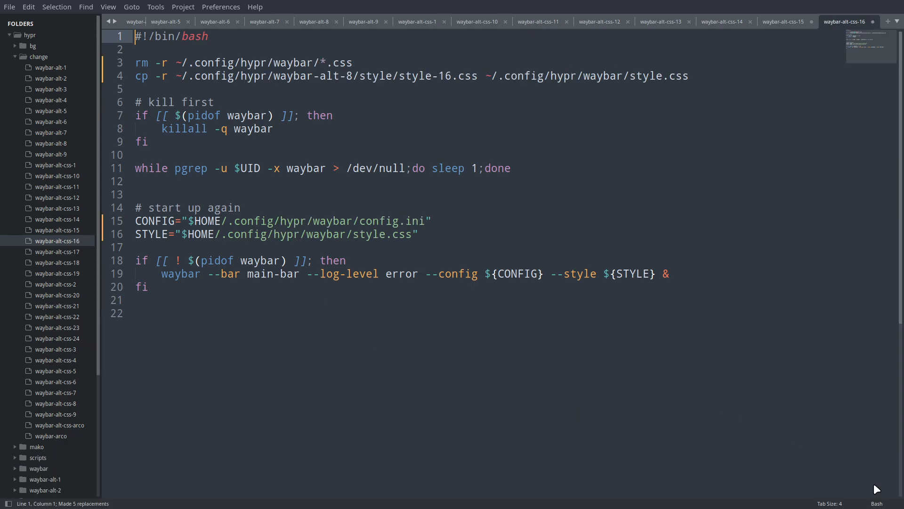
pyautogui.hotkey('ctrl', 's')
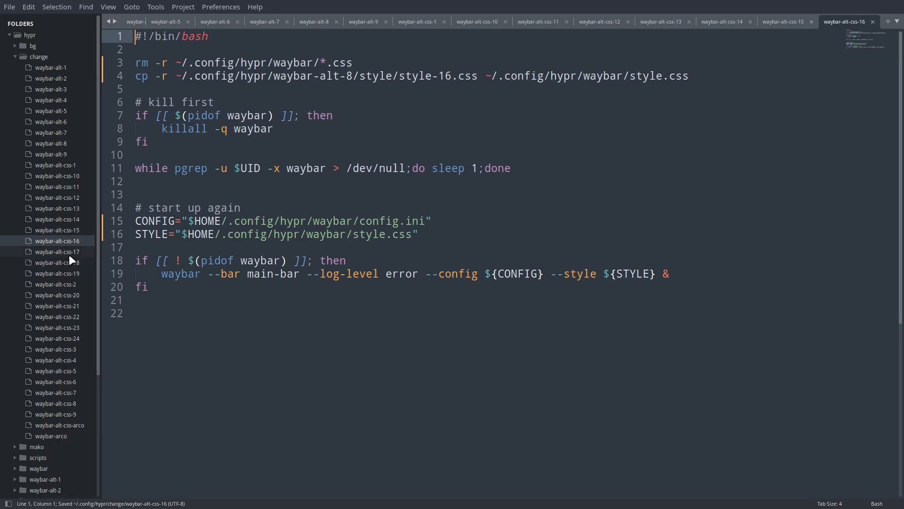
# Replace every wayfire with hypr in the waybar-alt-css-17 and waybar-alt-css-18 scripts, saving each file.
pyautogui.click(67, 252)
pyautogui.hotkey('ctrl', 'h')
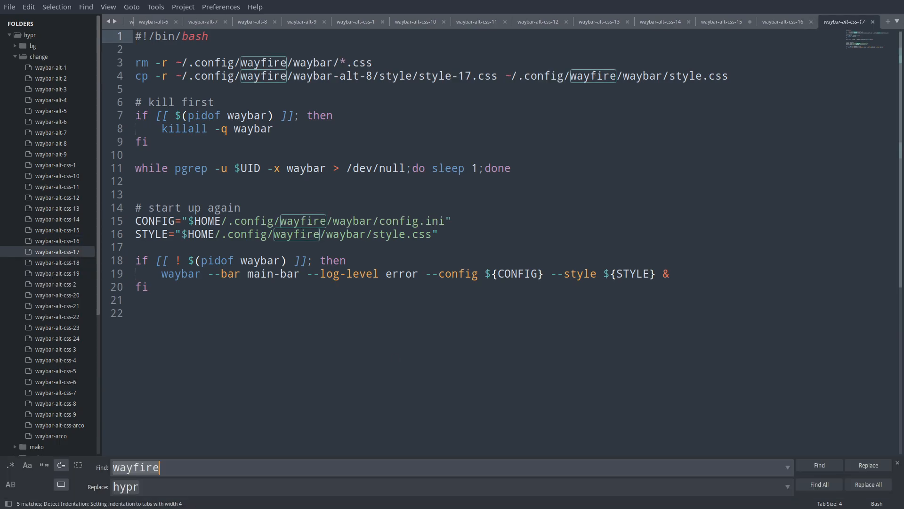
pyautogui.click(884, 482)
pyautogui.hotkey('ctrl', 's')
pyautogui.click(79, 263)
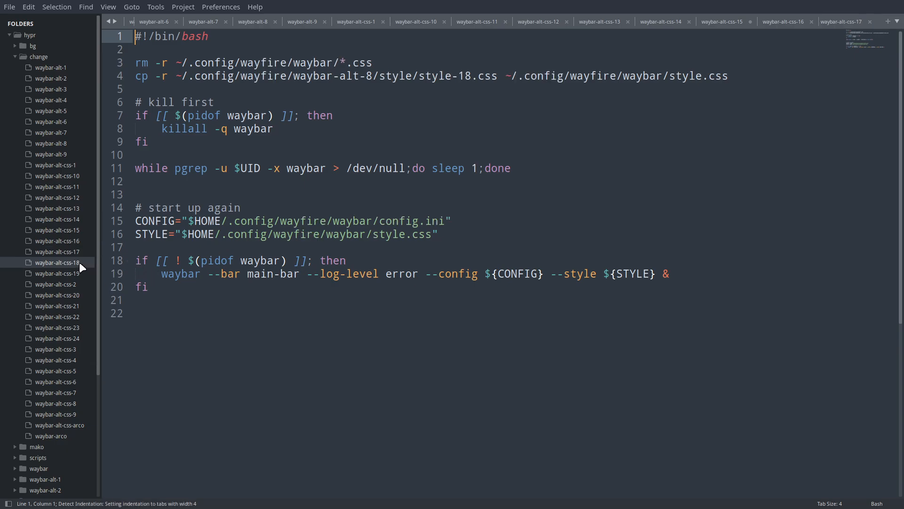
pyautogui.hotkey('ctrl', 'h')
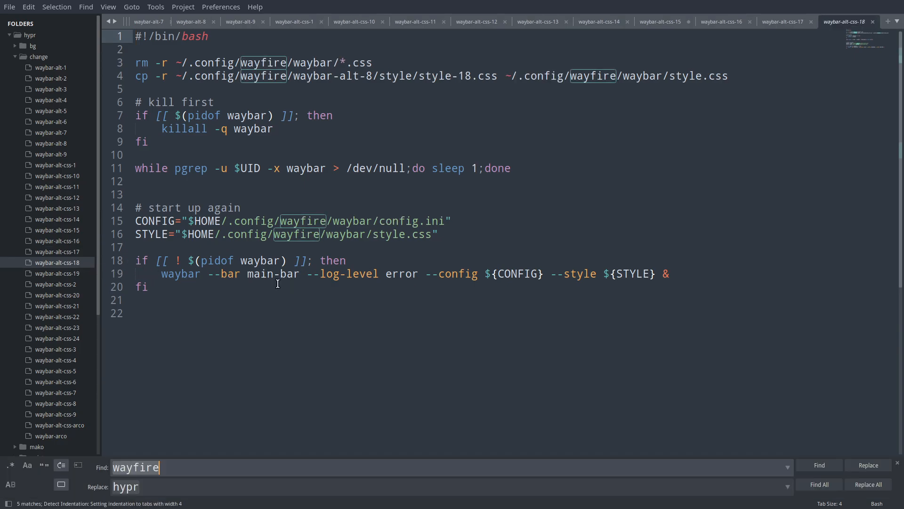
pyautogui.click(864, 484)
pyautogui.hotkey('ctrl', 's')
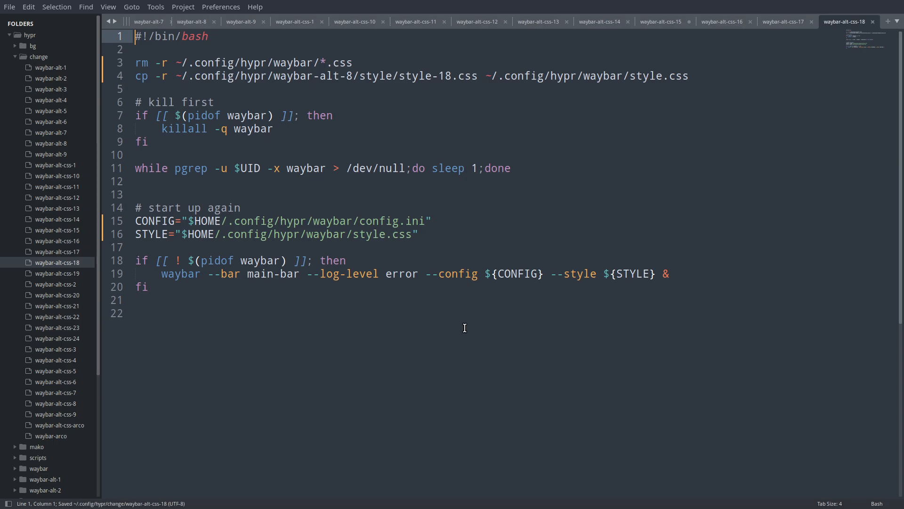
# Replace every wayfire with hypr in the waybar-alt-css-19 and waybar-alt-css-2 scripts, saving each file.
pyautogui.click(35, 274)
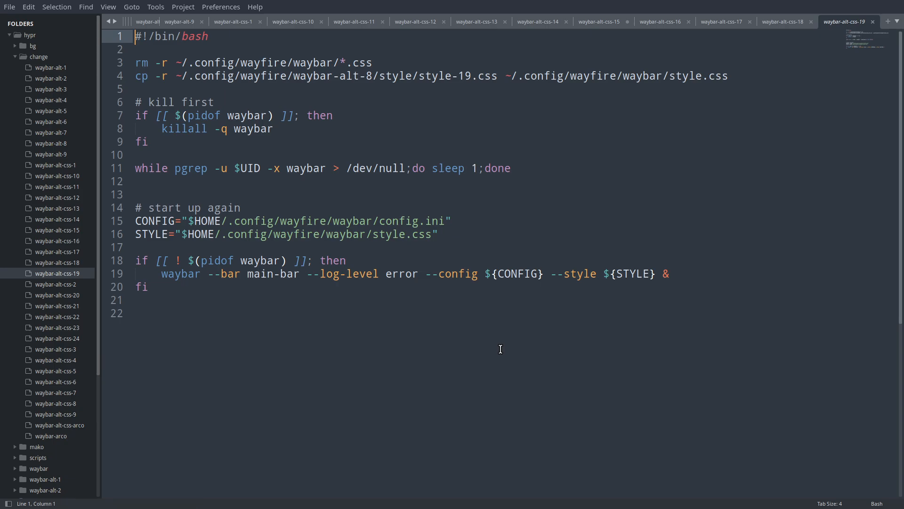
pyautogui.hotkey('ctrl', 'h')
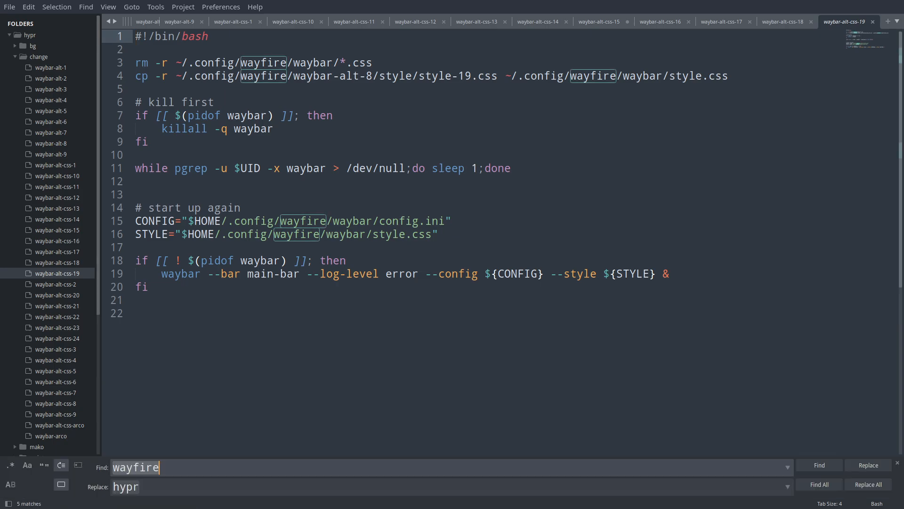
pyautogui.click(853, 484)
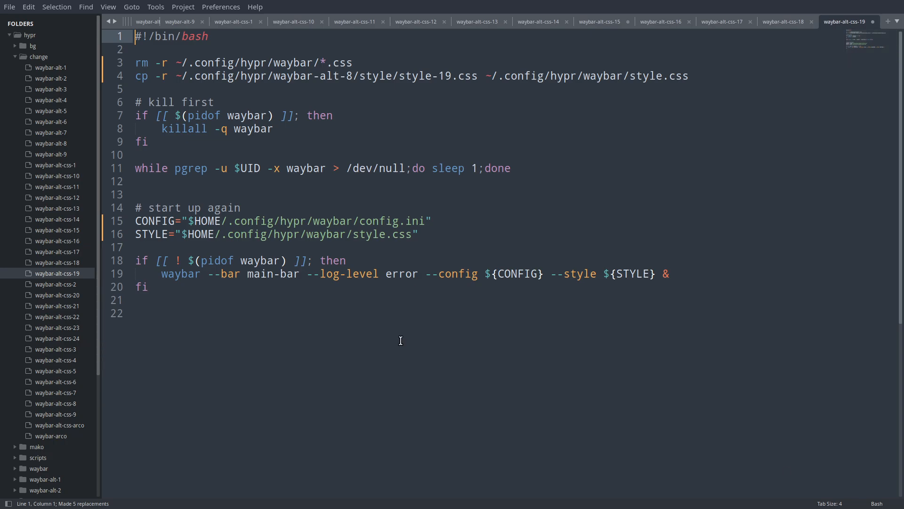
pyautogui.hotkey('ctrl', 's')
pyautogui.click(75, 283)
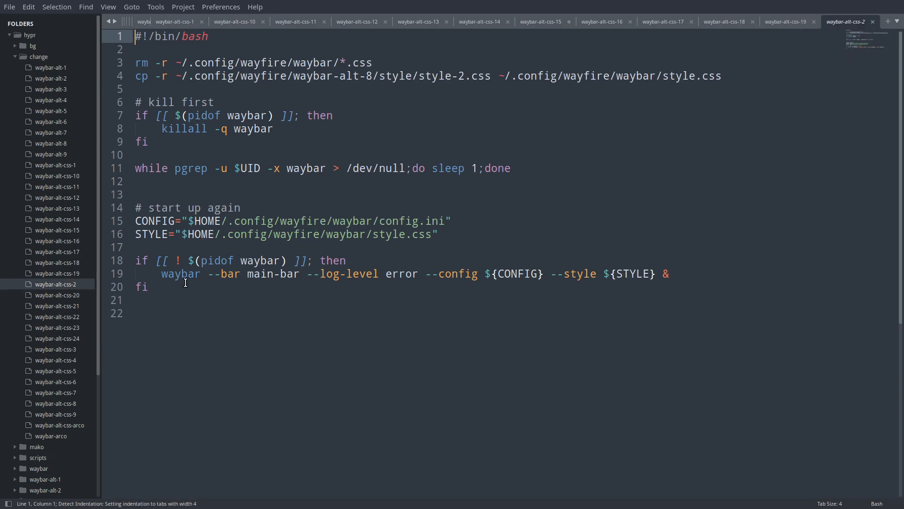
pyautogui.hotkey('ctrl', 'h')
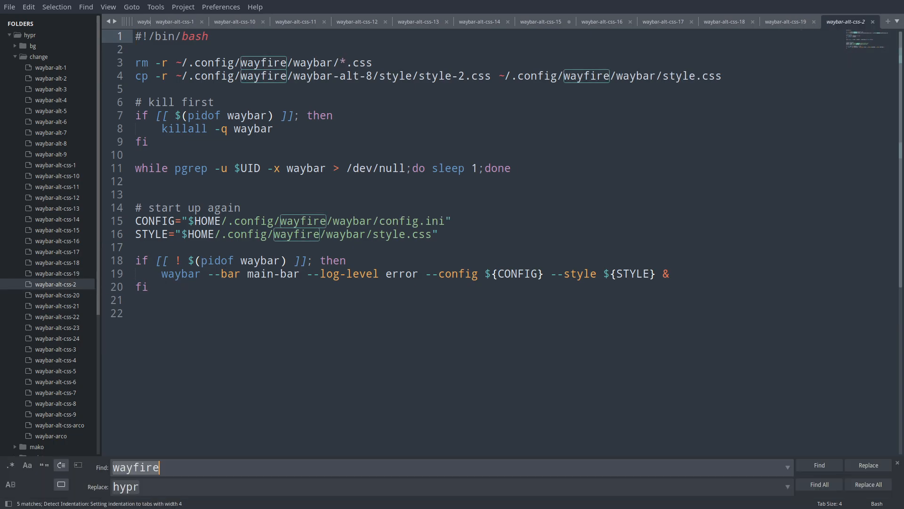
pyautogui.click(865, 485)
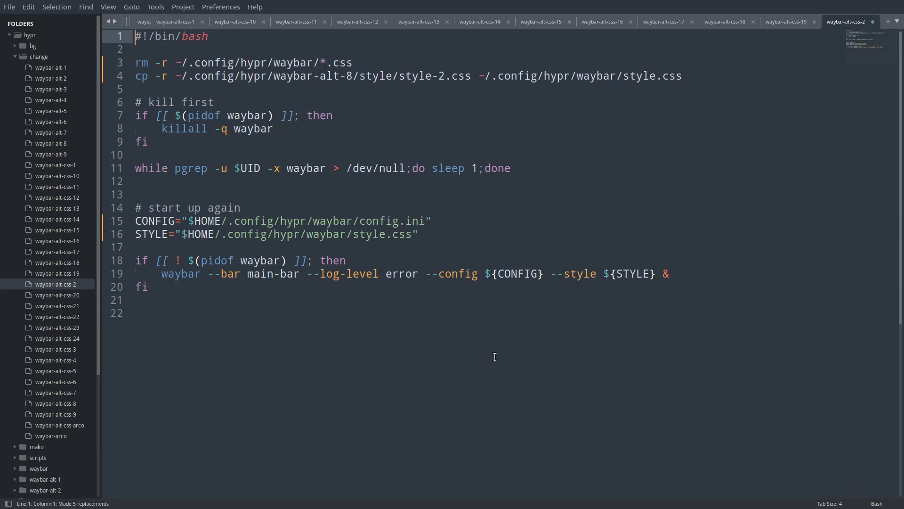
# Replace every wayfire with hypr in the waybar-alt-css-20 and waybar-alt-css-21 scripts, saving each file.
pyautogui.click(56, 295)
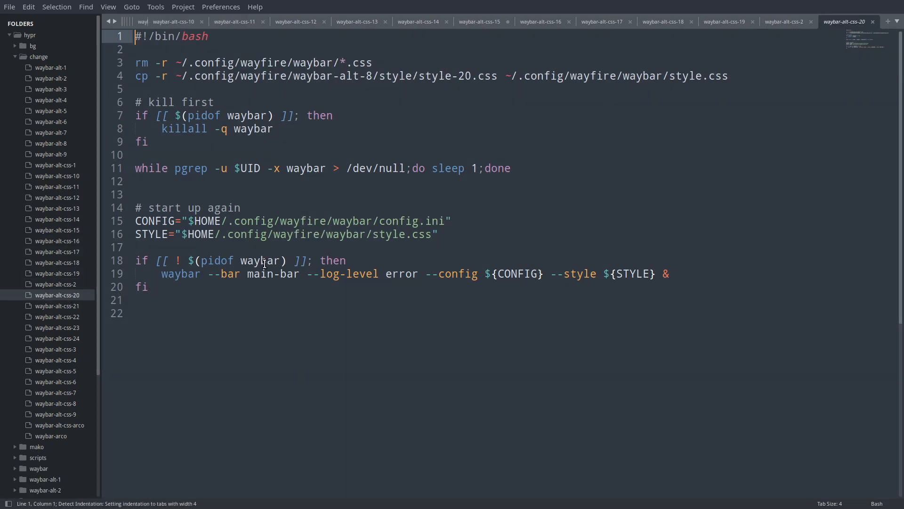
pyautogui.hotkey('ctrl', 'h')
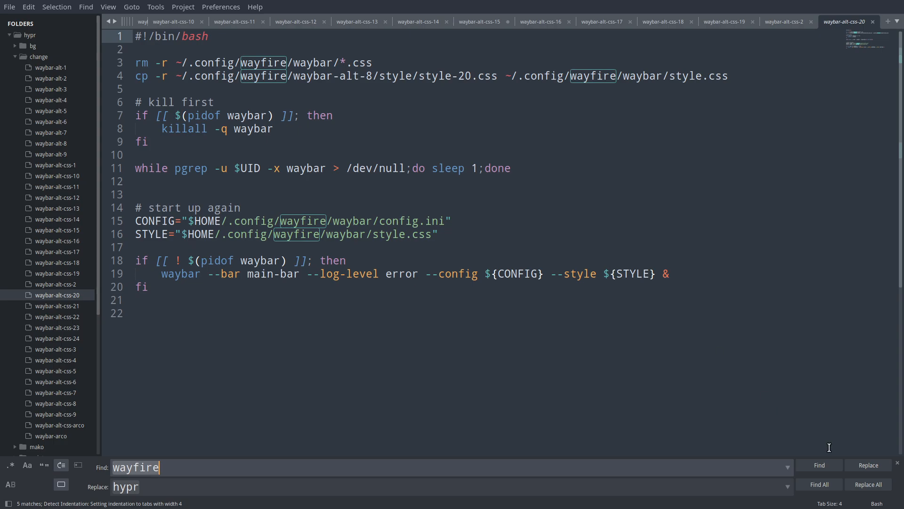
pyautogui.click(867, 486)
pyautogui.hotkey('ctrl', 's')
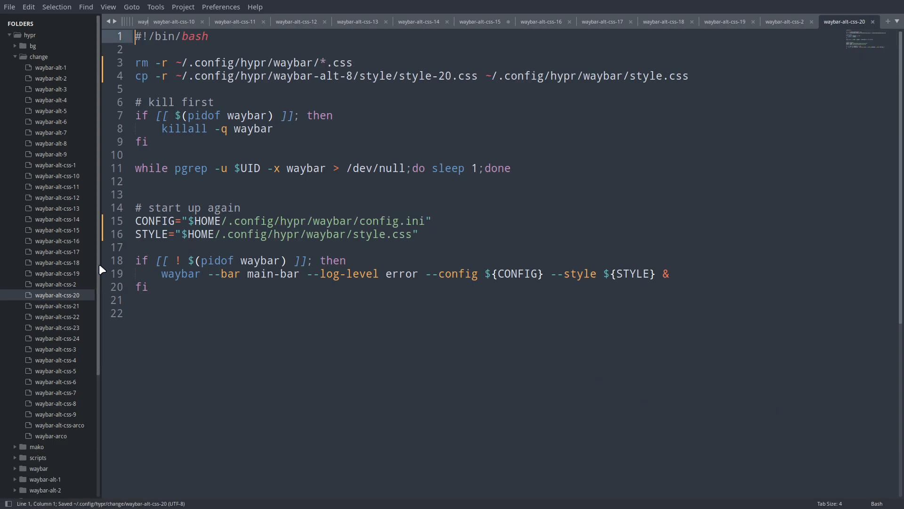
pyautogui.click(79, 307)
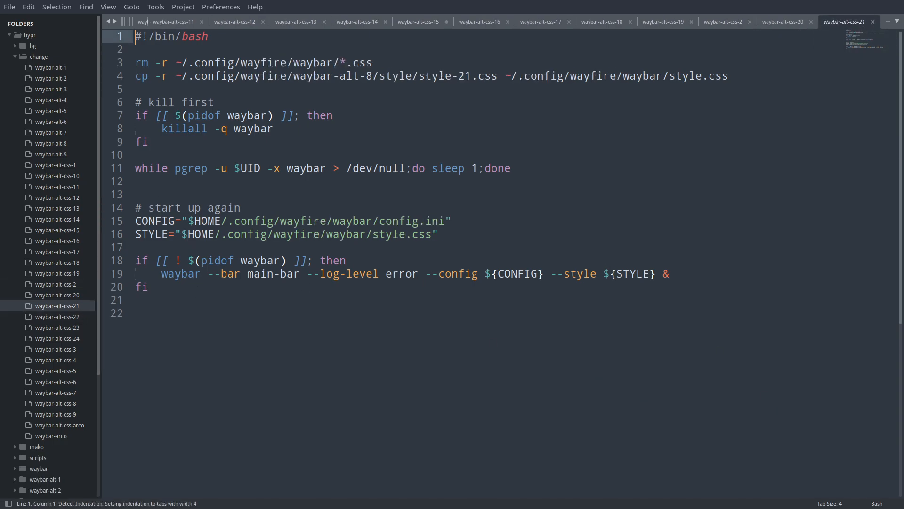
pyautogui.hotkey('ctrl', 'h')
pyautogui.click(853, 484)
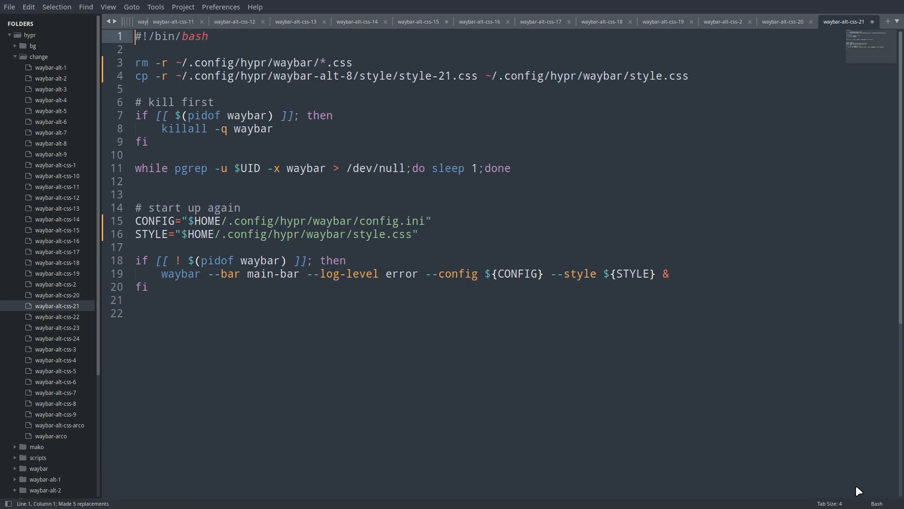
pyautogui.hotkey('ctrl', 's')
# Replace every wayfire with hypr in the waybar-alt-css-22 and waybar-alt-css-23 scripts, saving each file.
pyautogui.click(63, 318)
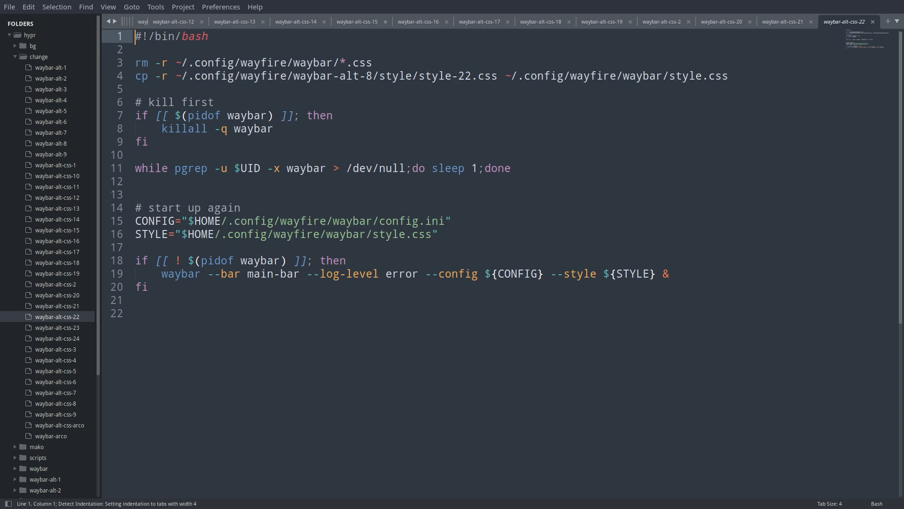
pyautogui.click(705, 366)
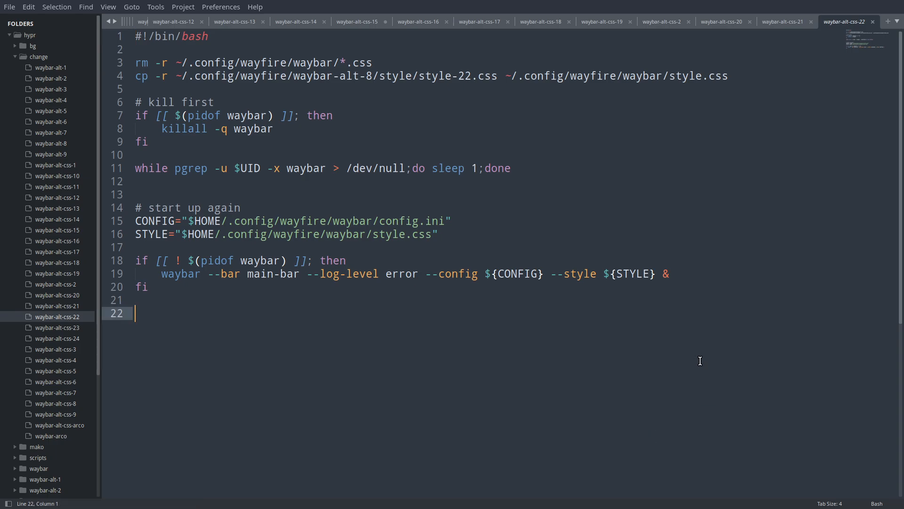
pyautogui.hotkey('ctrl', 'h')
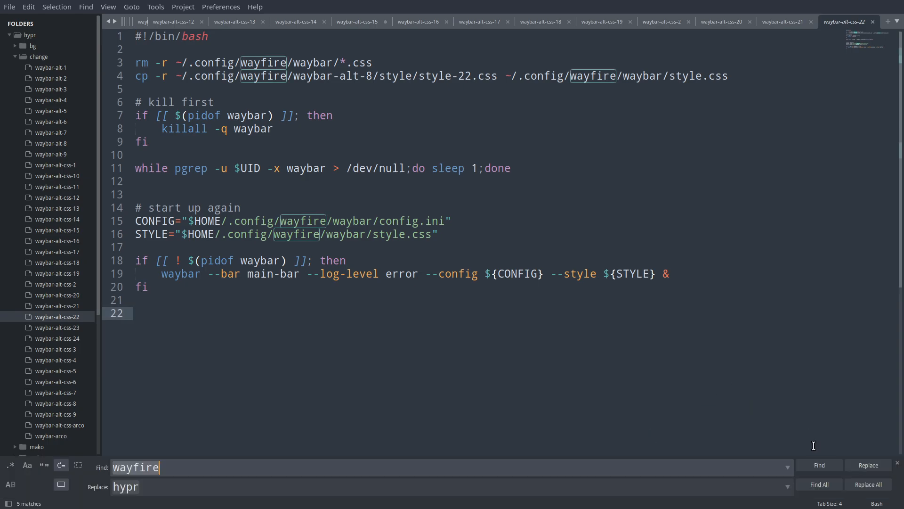
pyautogui.click(868, 484)
pyautogui.hotkey('ctrl', 's')
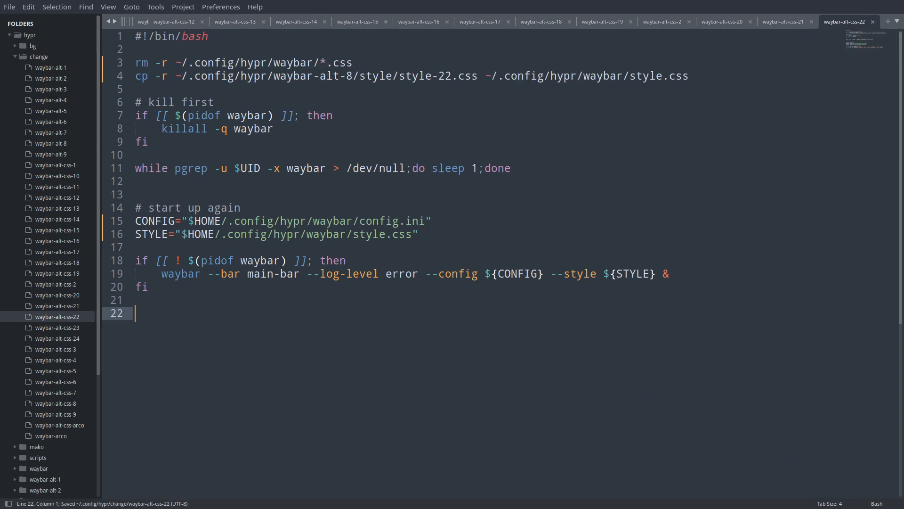
pyautogui.click(85, 328)
pyautogui.hotkey('ctrl', 'h')
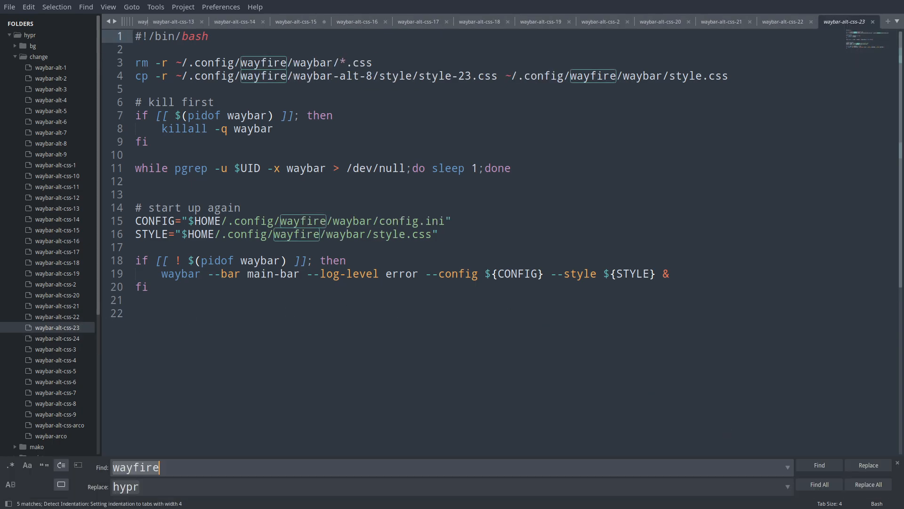
pyautogui.click(873, 481)
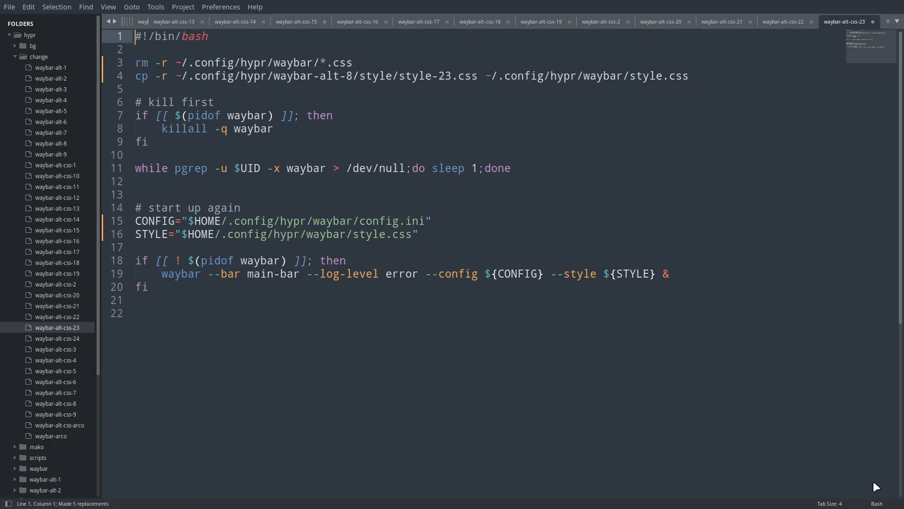
pyautogui.hotkey('ctrl', 's')
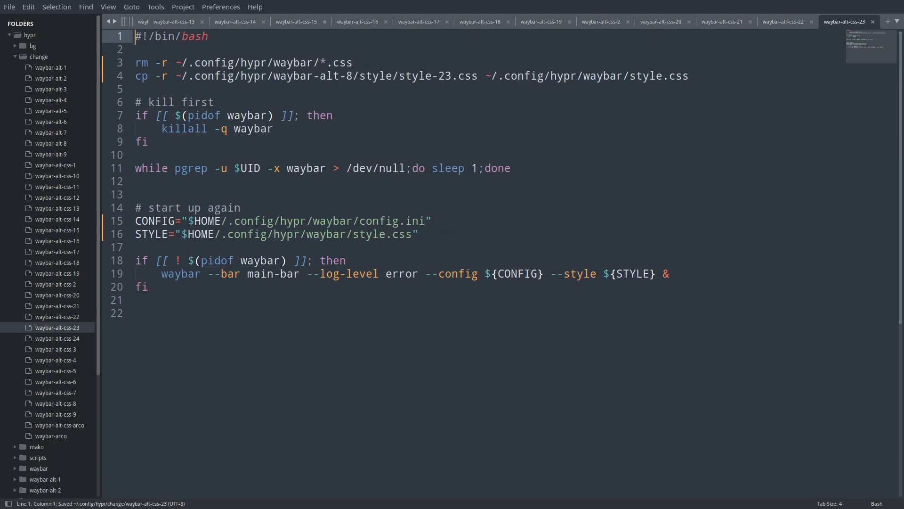
# Open the waybar-alt-css-24 script, replace every wayfire with hypr, and save the file.
pyautogui.click(69, 338)
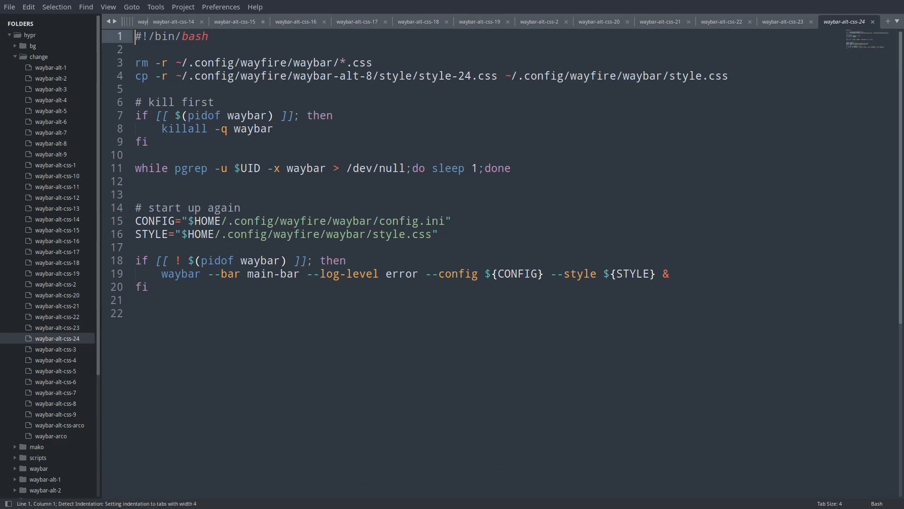
pyautogui.hotkey('ctrl', 'h')
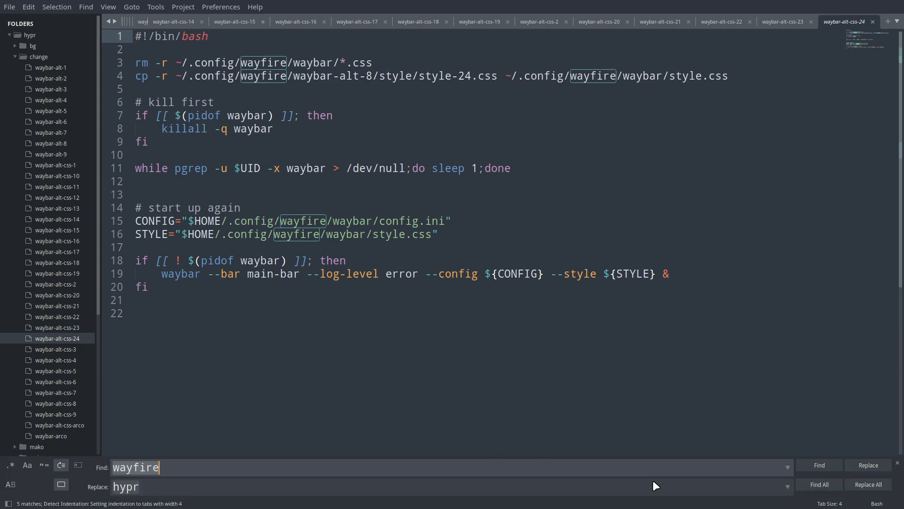
pyautogui.click(863, 484)
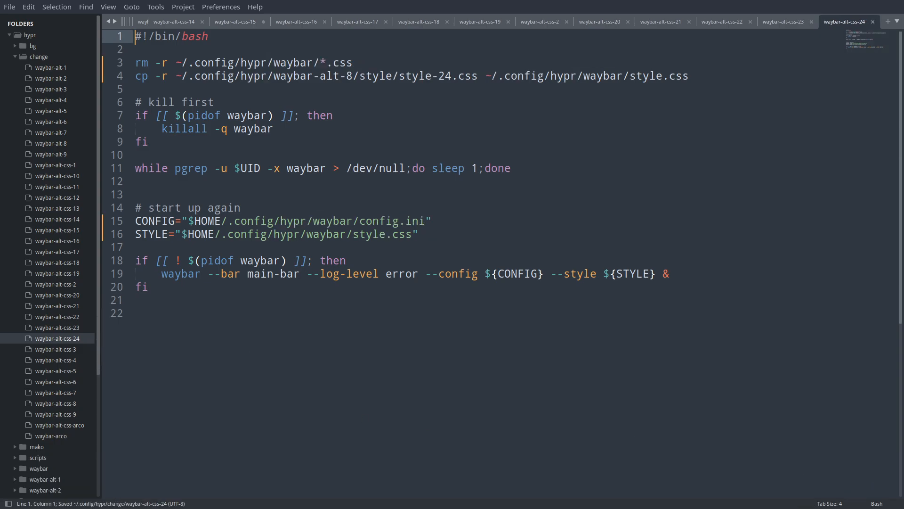
# Replace every wayfire with hypr in the waybar-alt-css-3 script and save it, and make the same replacement in waybar-alt-css-4.
pyautogui.click(73, 352)
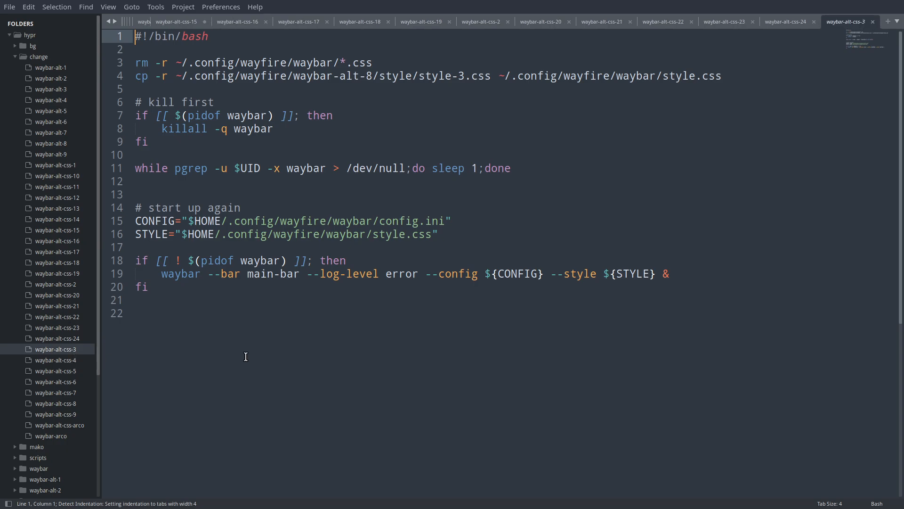
pyautogui.hotkey('ctrl', 'h')
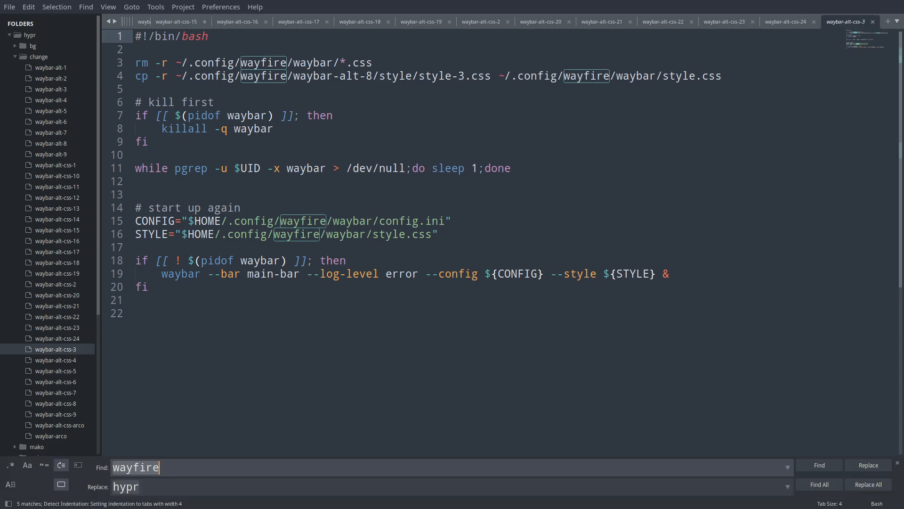
pyautogui.click(858, 481)
pyautogui.hotkey('ctrl', 's')
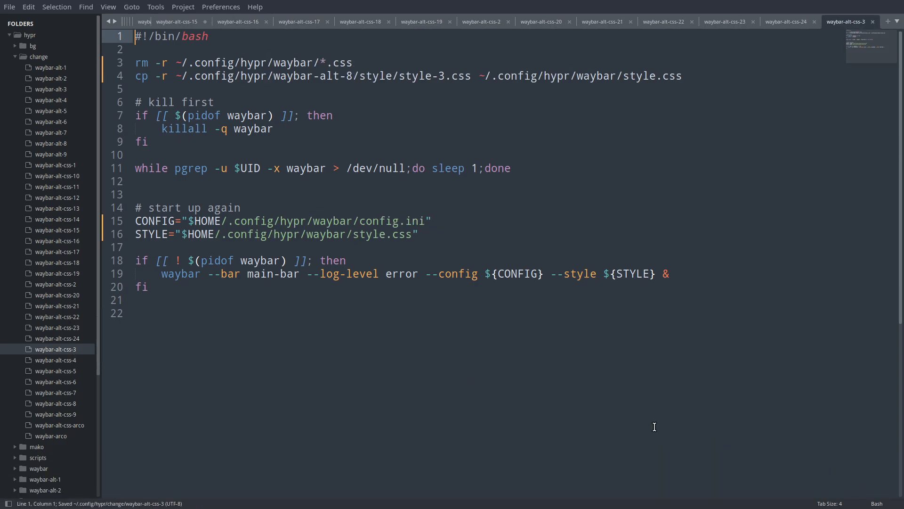
pyautogui.click(89, 360)
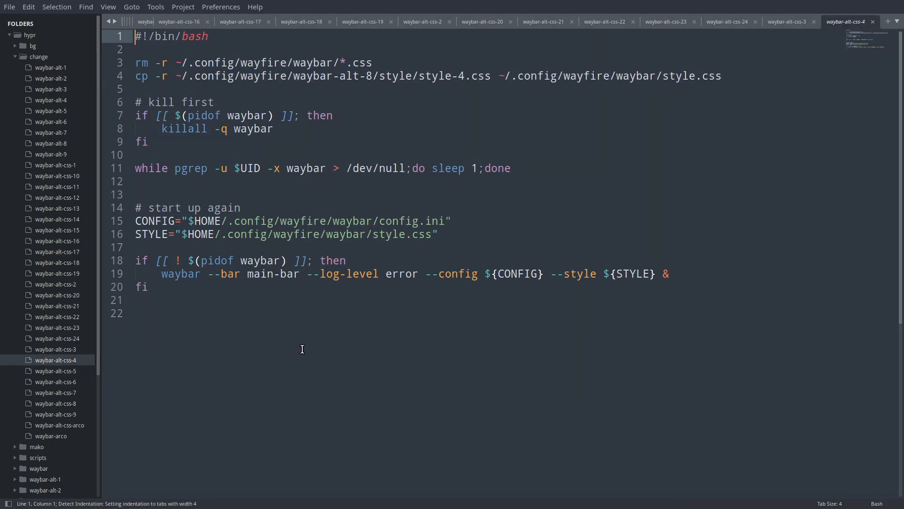
pyautogui.hotkey('ctrl', 'h')
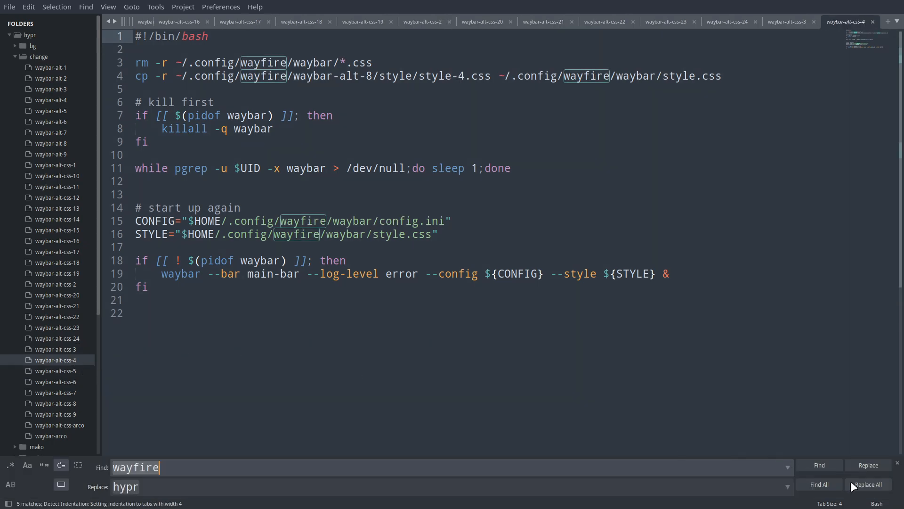
pyautogui.click(869, 484)
# Replace every wayfire with hypr in the waybar-alt-css-5 and waybar-alt-css-6 scripts, saving each file.
pyautogui.click(66, 370)
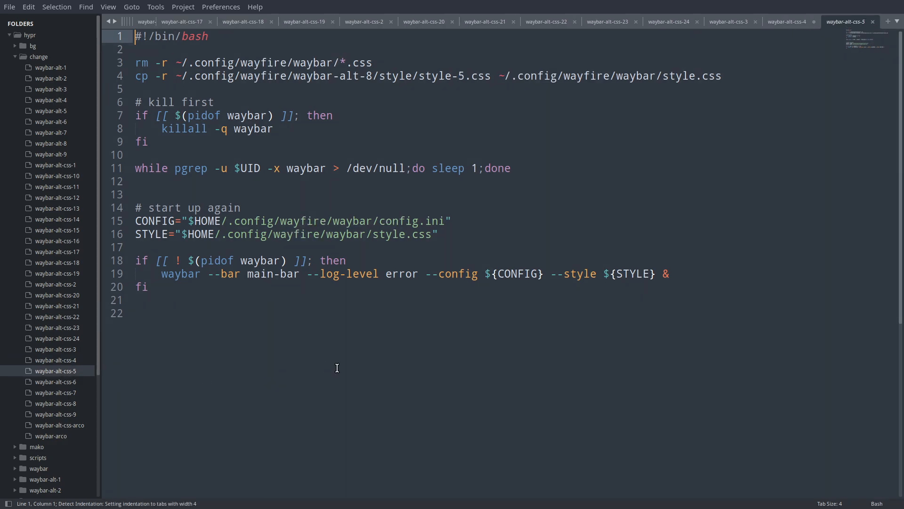
pyautogui.hotkey('ctrl', 'h')
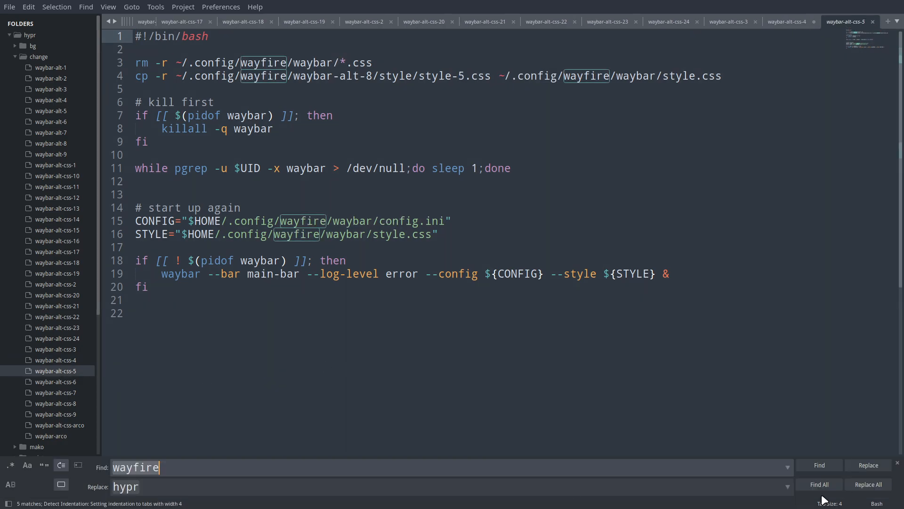
pyautogui.click(869, 484)
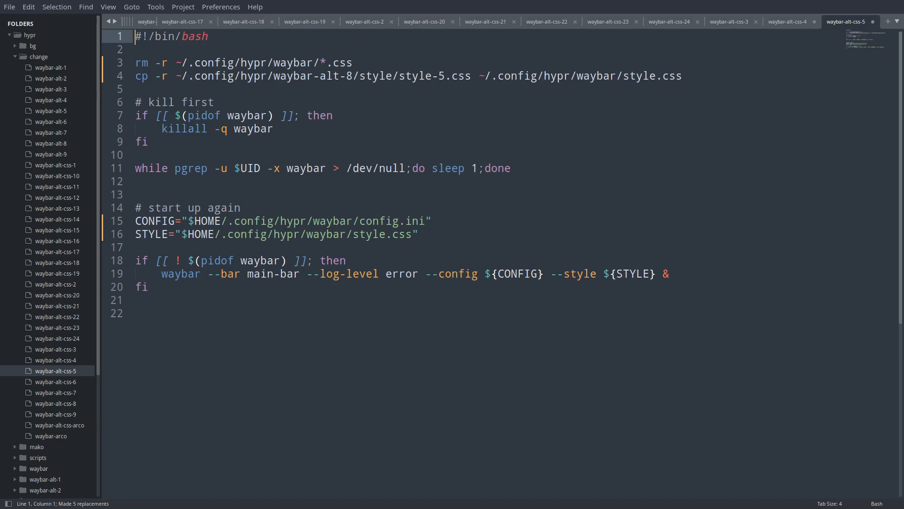
pyautogui.click(61, 381)
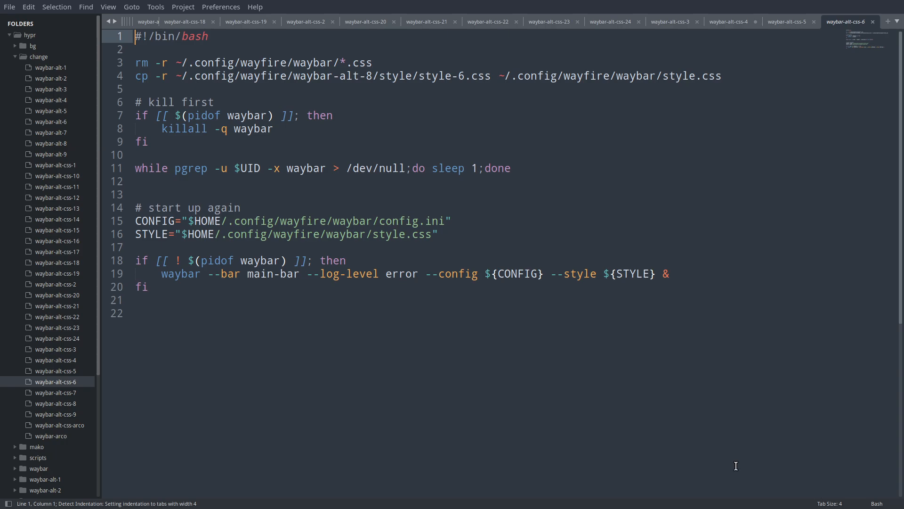
pyautogui.hotkey('ctrl', 'h')
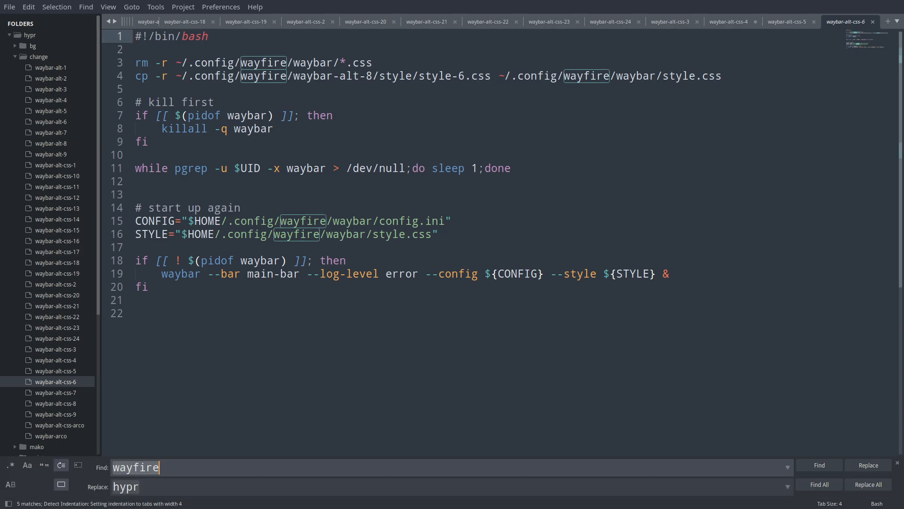
pyautogui.click(869, 484)
pyautogui.hotkey('ctrl', 's')
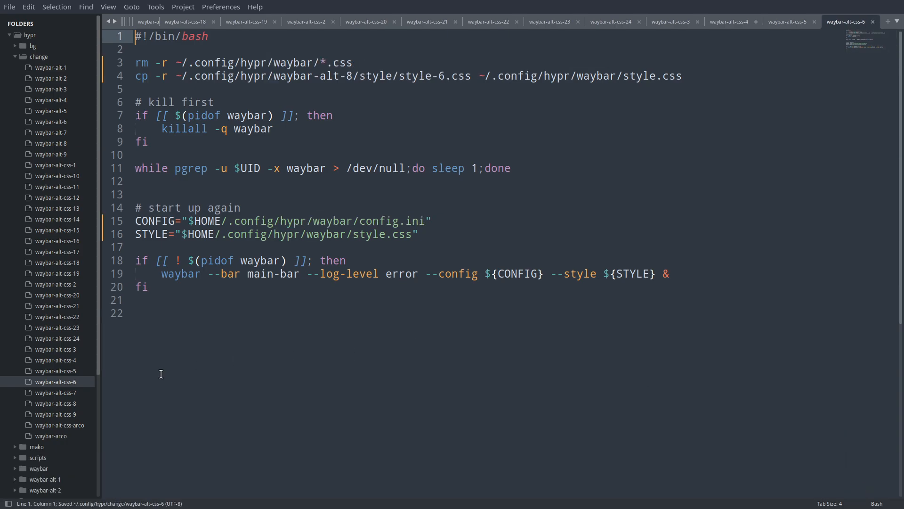
# Replace every wayfire with hypr in the waybar-alt-css-7 and waybar-alt-css-8 scripts, saving each file.
pyautogui.click(80, 392)
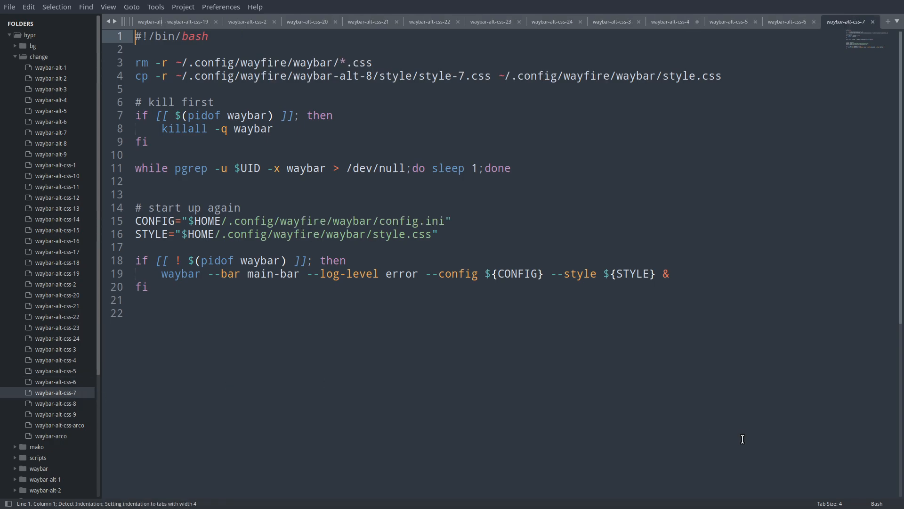
pyautogui.hotkey('ctrl', 'h')
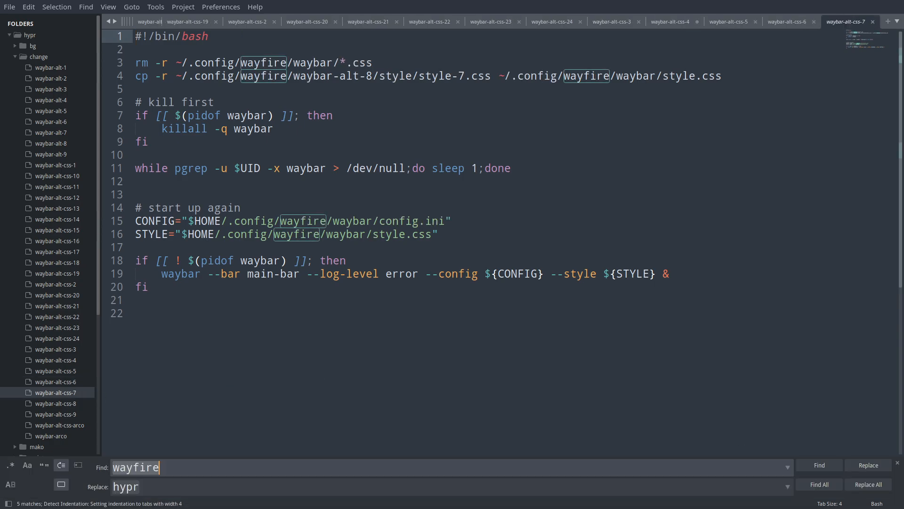
pyautogui.click(872, 487)
pyautogui.hotkey('ctrl', 's')
pyautogui.click(77, 402)
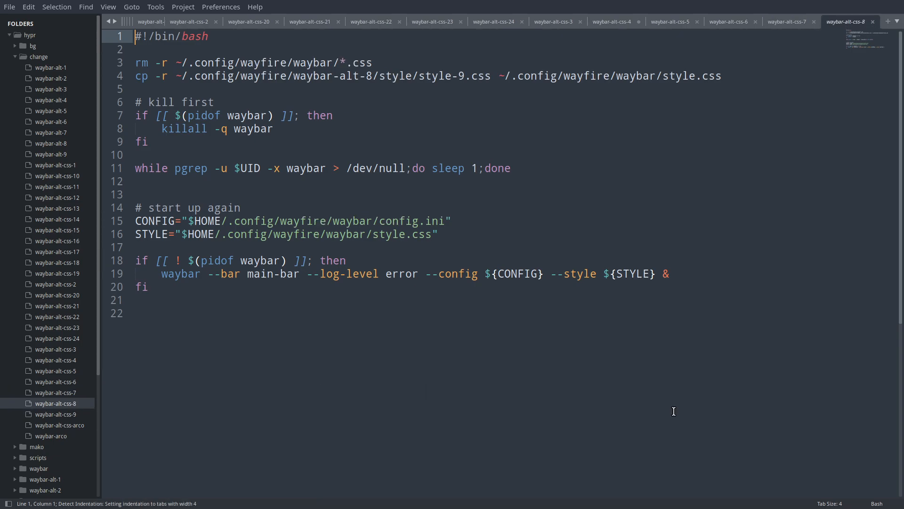
pyautogui.hotkey('ctrl', 'h')
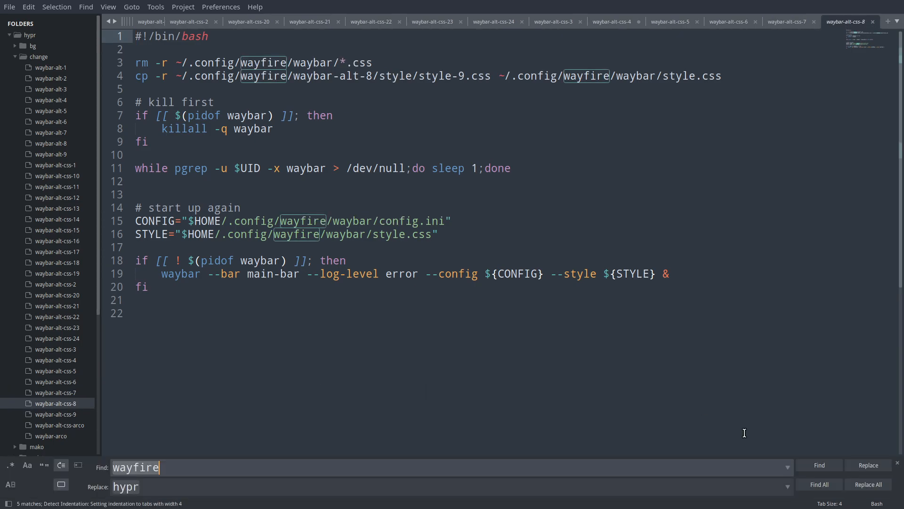
pyautogui.click(874, 486)
pyautogui.hotkey('ctrl', 's')
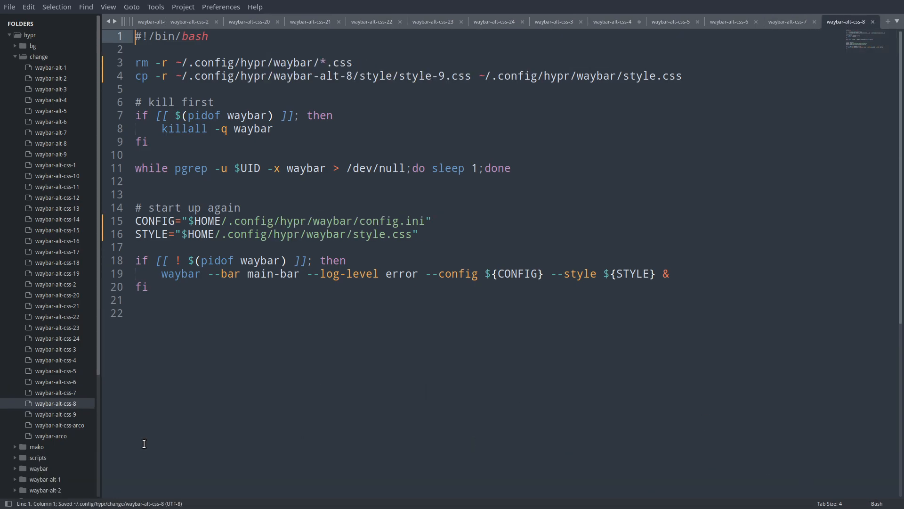
# Replace every wayfire with hypr in the waybar-alt-css-9 and waybar-alt-css-arco scripts, saving each file.
pyautogui.click(68, 415)
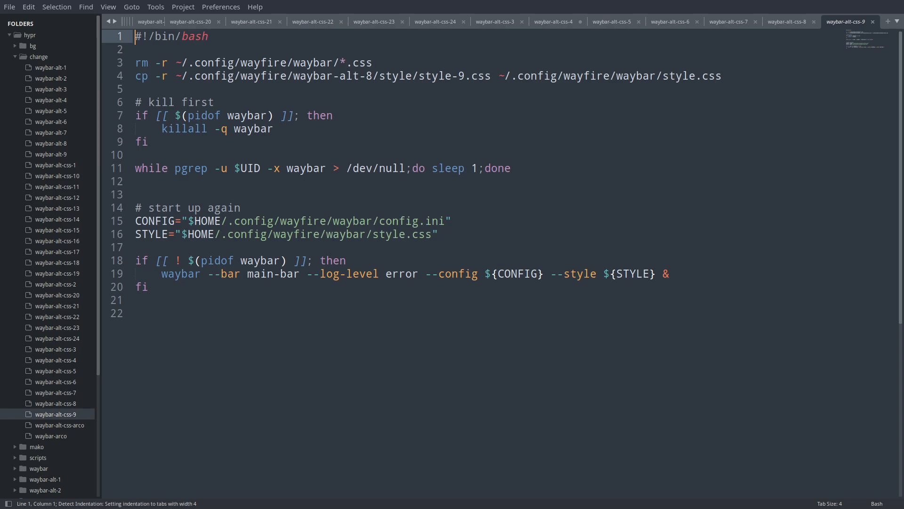
pyautogui.hotkey('ctrl', 'h')
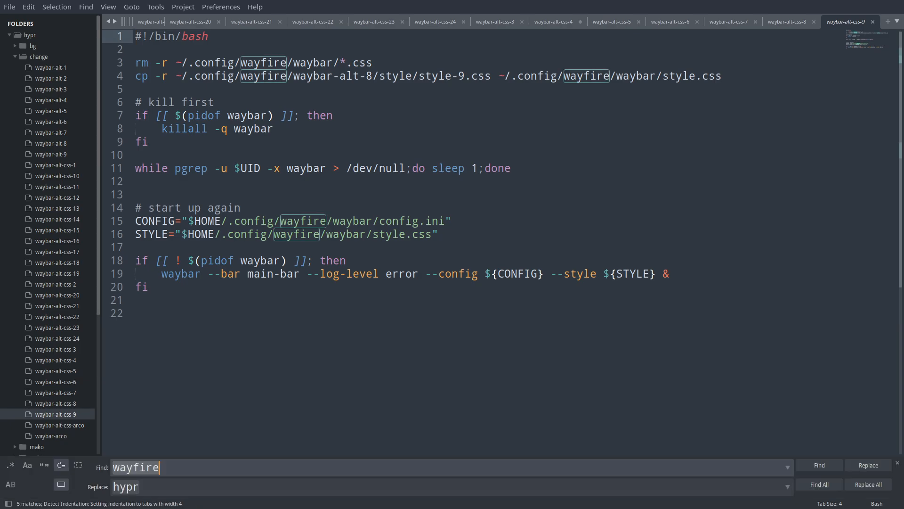
pyautogui.click(859, 485)
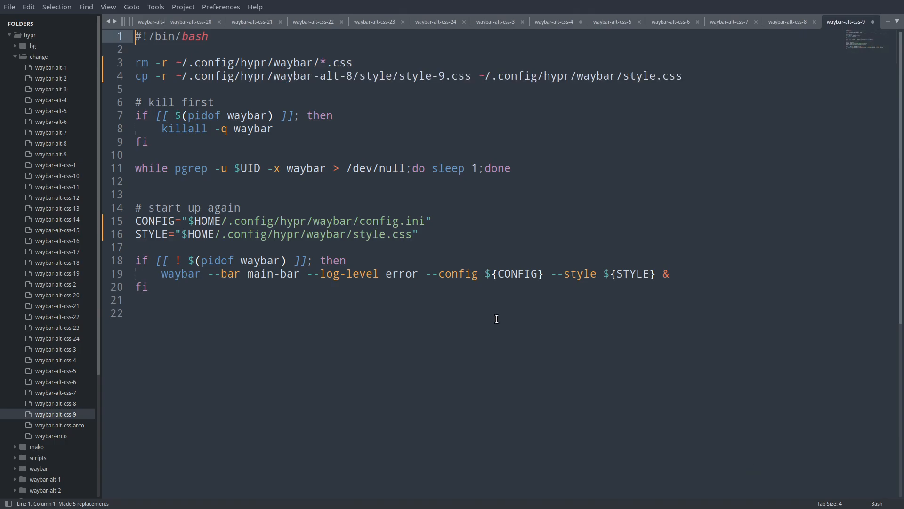
pyautogui.click(67, 426)
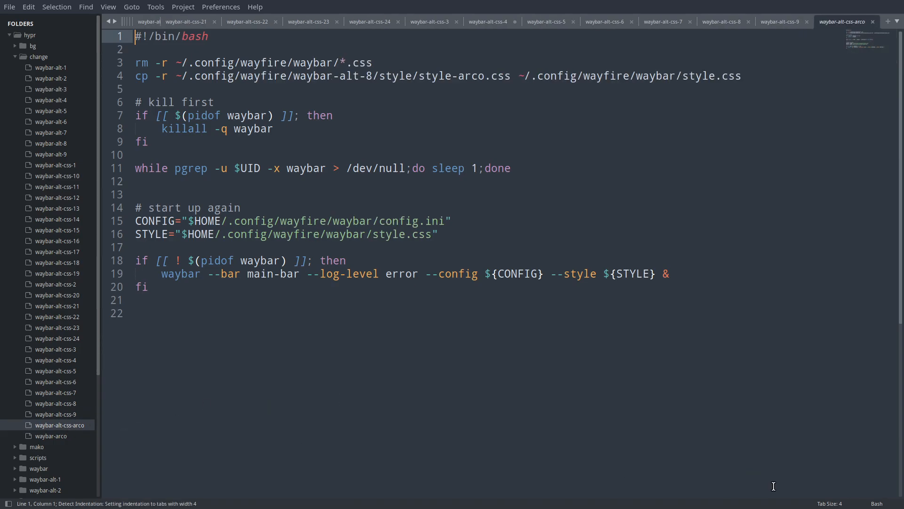
pyautogui.hotkey('ctrl', 'h')
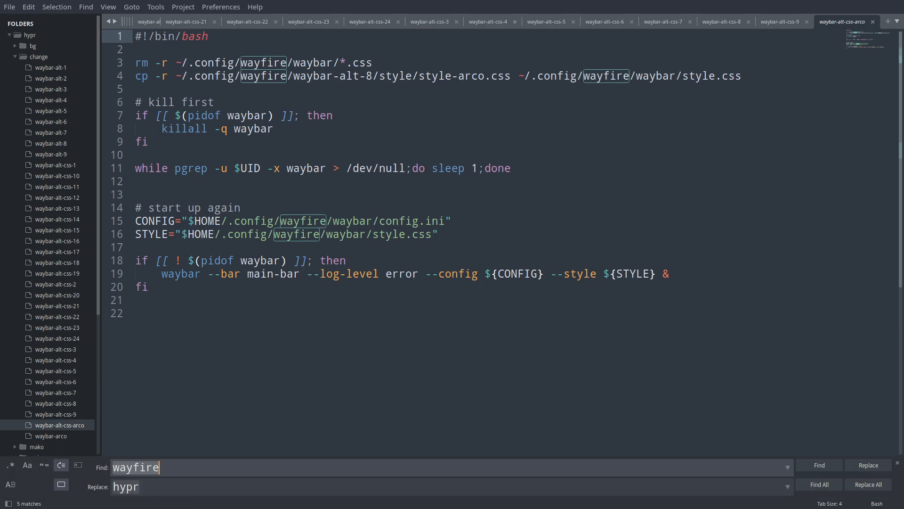
pyautogui.click(869, 484)
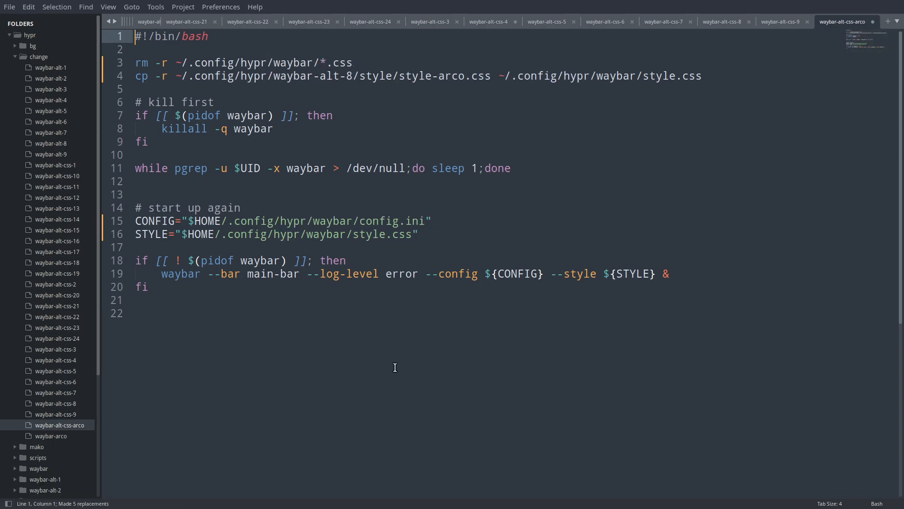
pyautogui.hotkey('ctrl', 's')
# Check the paths in the waybar-arco script, close the editor, and view the themes offered by the Choose Waybar dialog.
pyautogui.click(78, 435)
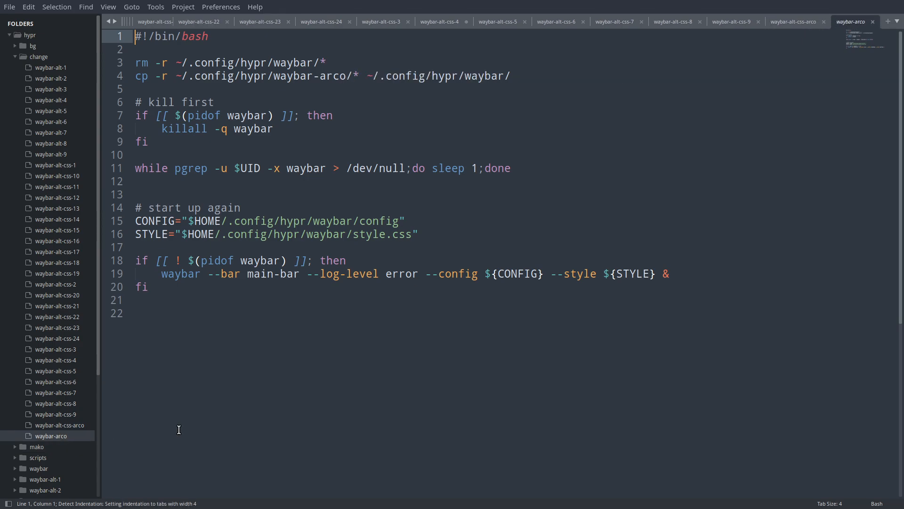
pyautogui.press('super+q')
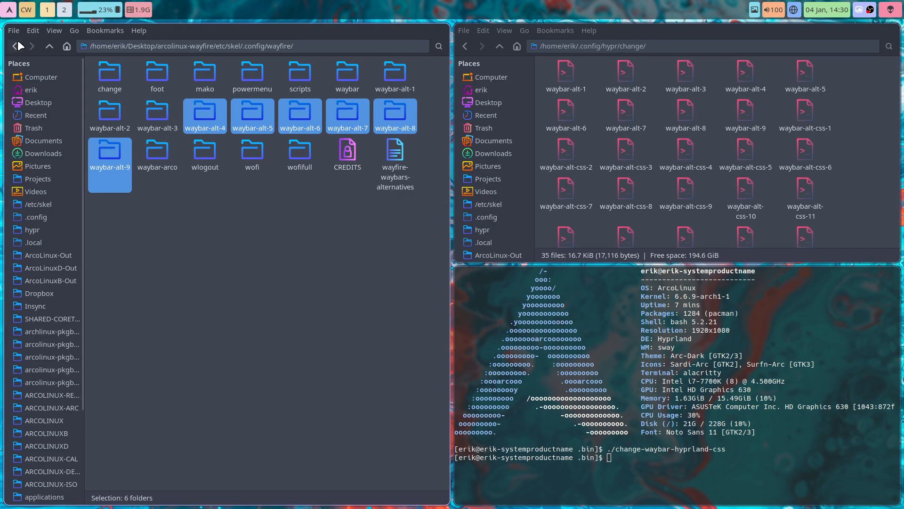
pyautogui.click(27, 10)
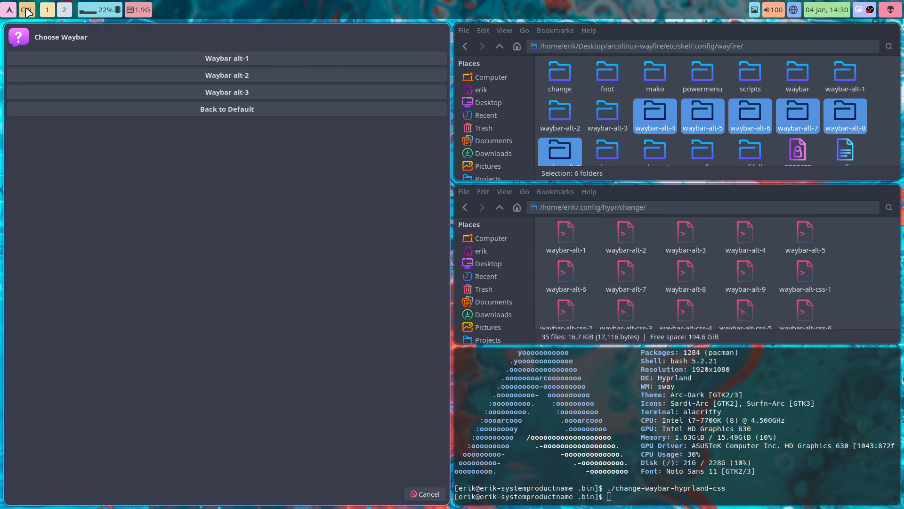
pyautogui.press('super+q')
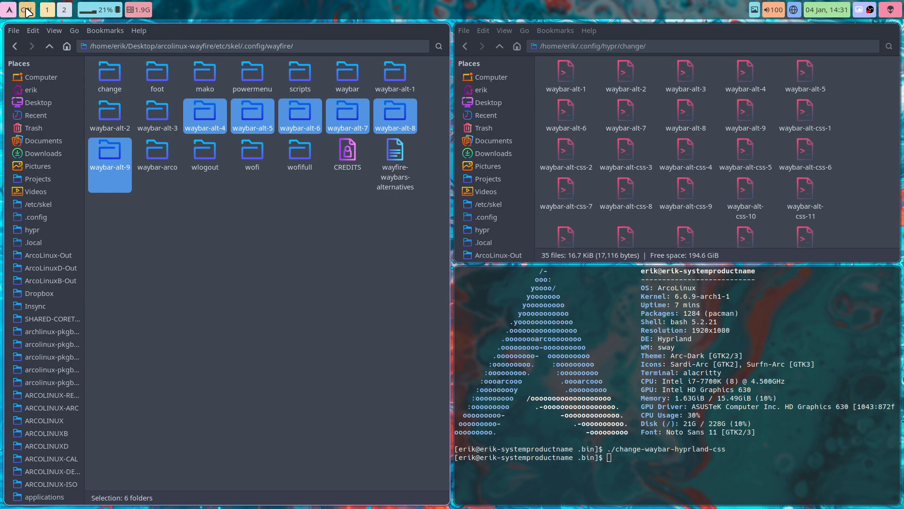
# Browse from the hypr change folder to the home .bin folder and open the change-waybar-hyprland script for editing.
pyautogui.click(499, 46)
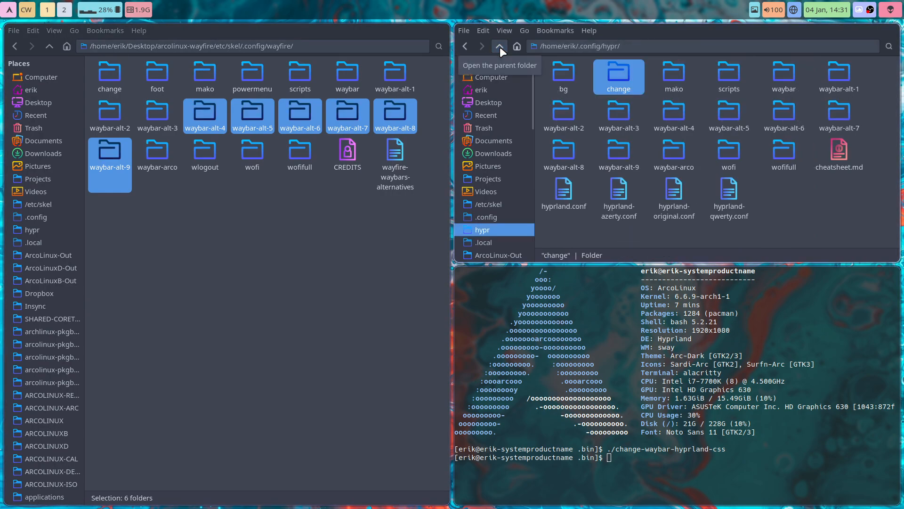
pyautogui.click(499, 47)
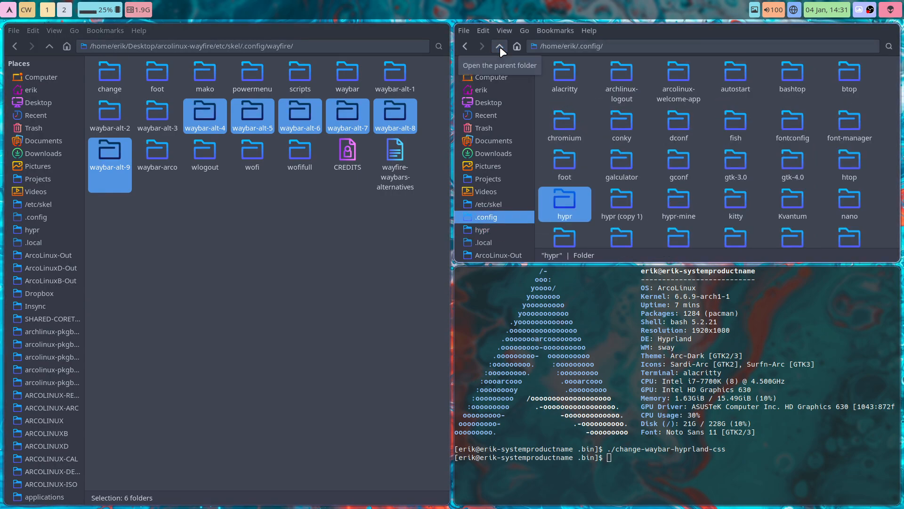
pyautogui.click(499, 46)
pyautogui.doubleClick(568, 73)
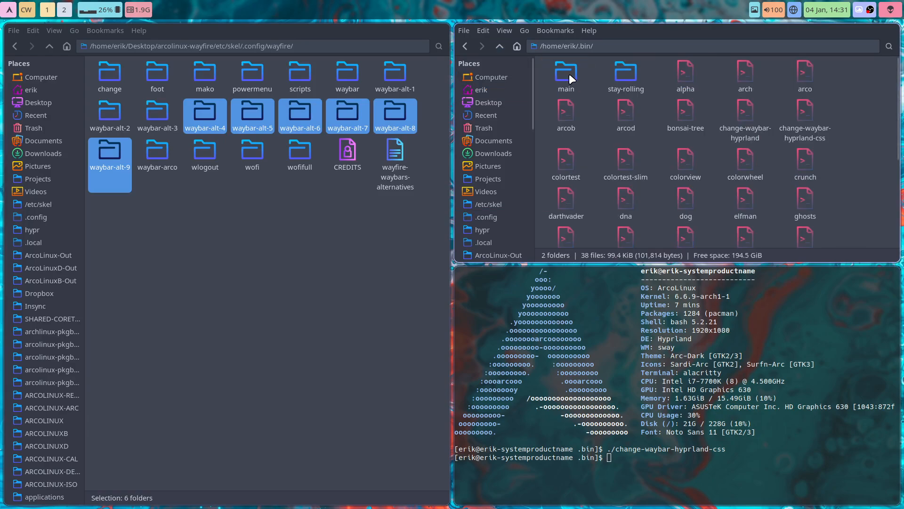
pyautogui.click(749, 115)
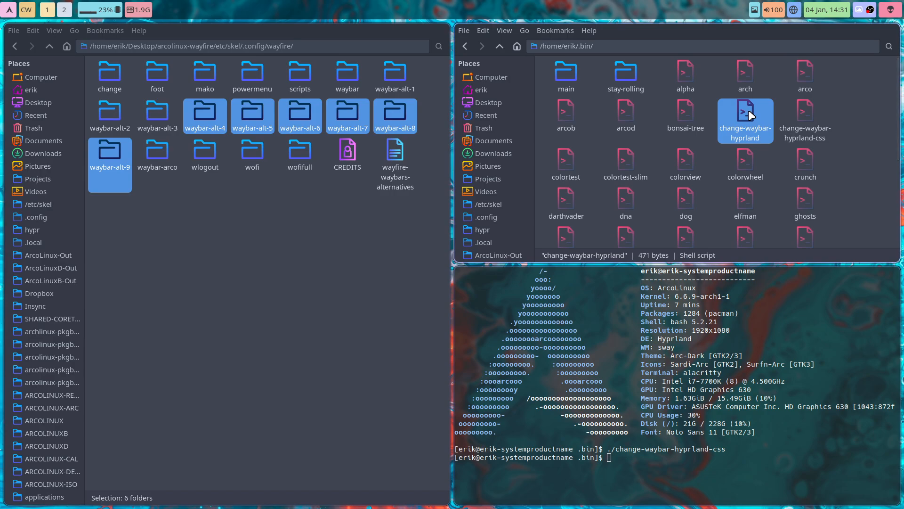
pyautogui.doubleClick(747, 109)
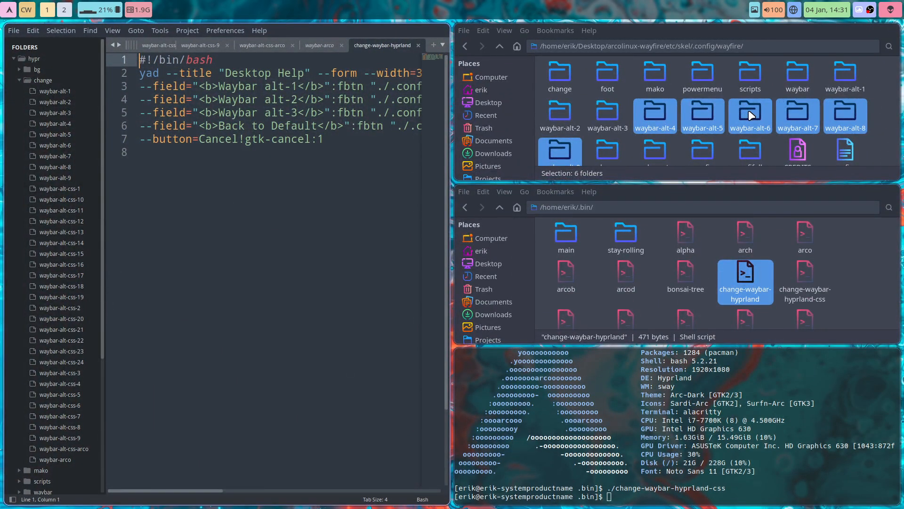
pyautogui.click(771, 306)
pyautogui.click(744, 270)
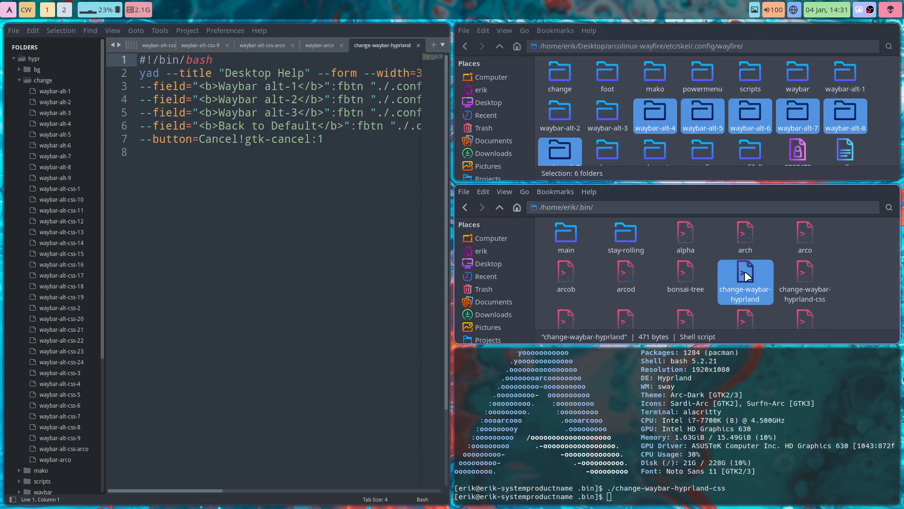
# Open the change-waybar-wayfire script from the arcolinux-wayfire etc/skel/.bin folder and compare it with the change-waybar-hyprland script.
pyautogui.click(497, 48)
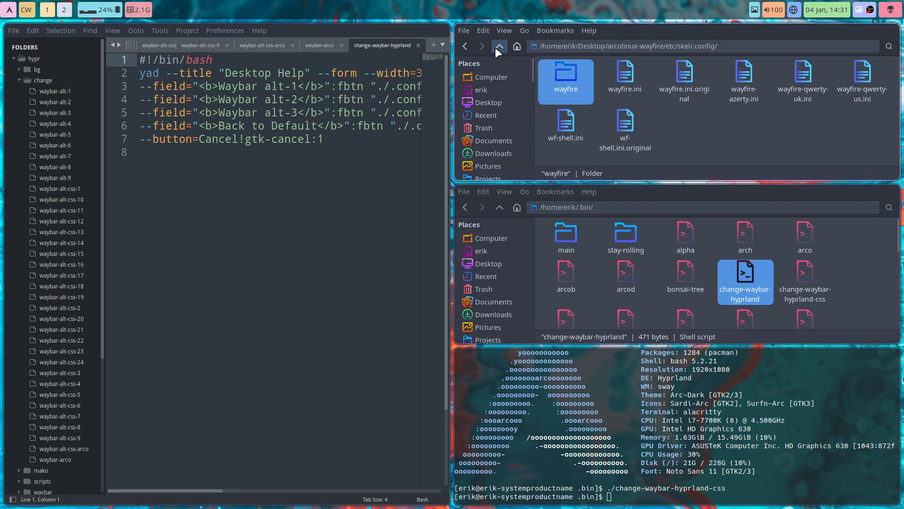
pyautogui.click(495, 47)
pyautogui.doubleClick(575, 77)
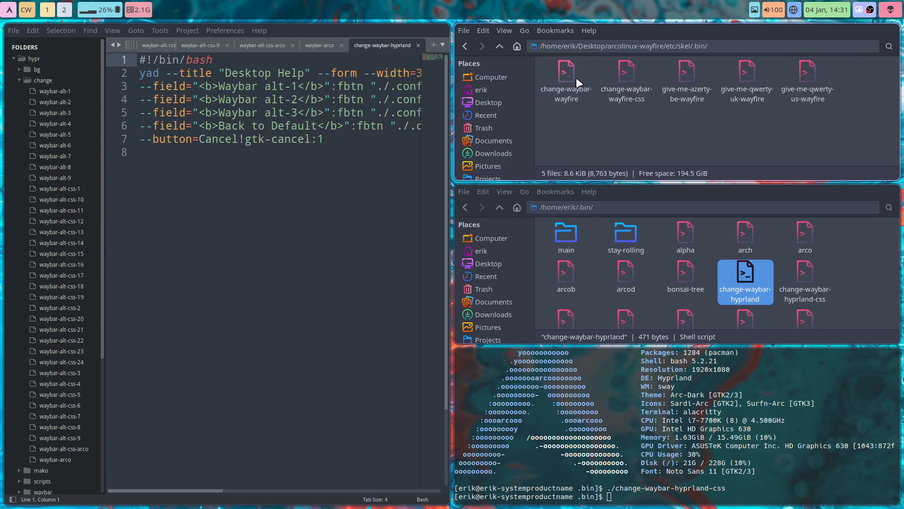
pyautogui.click(572, 75)
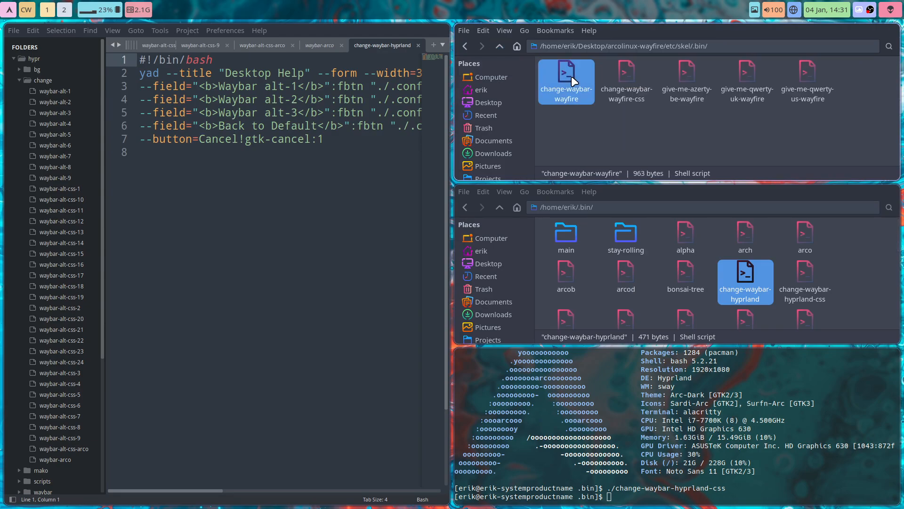
pyautogui.doubleClick(571, 76)
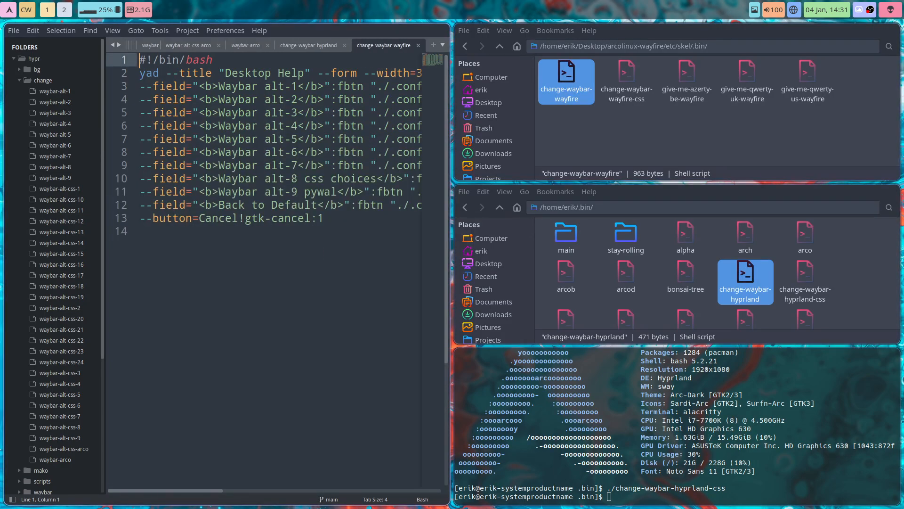
pyautogui.press('super+f')
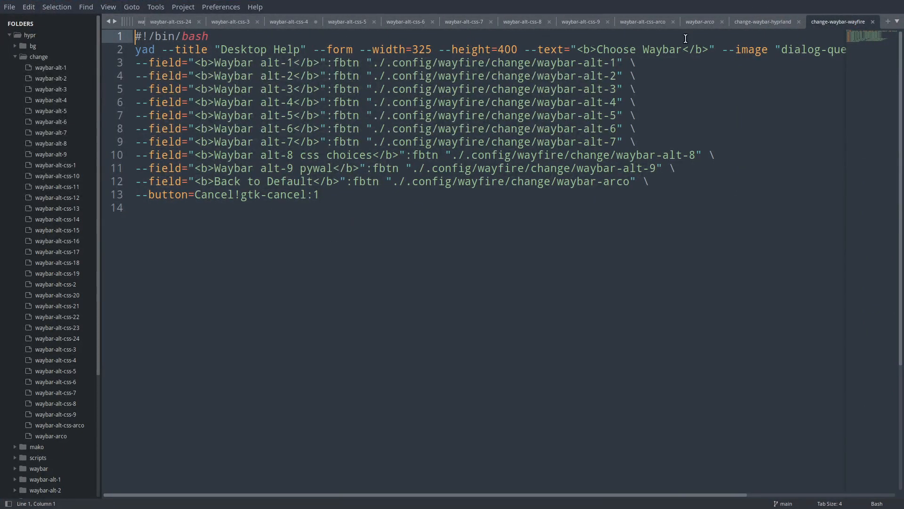
pyautogui.click(761, 21)
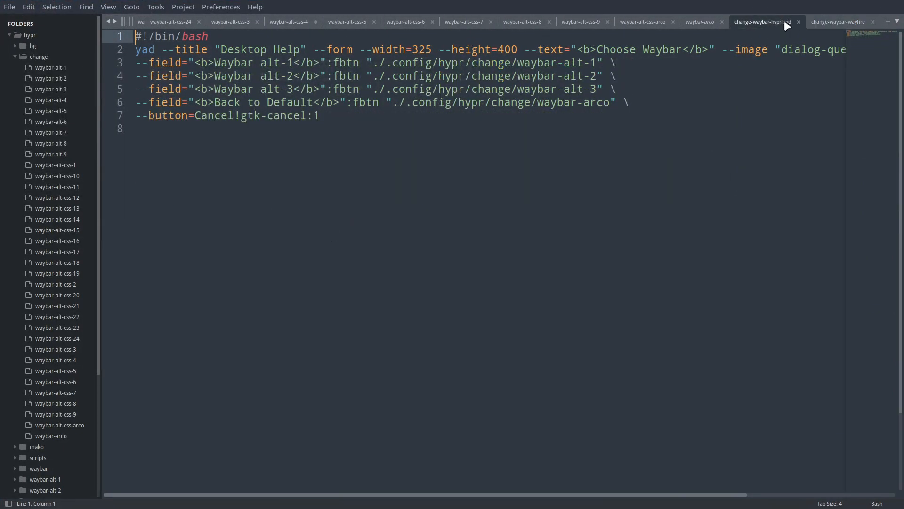
pyautogui.click(826, 22)
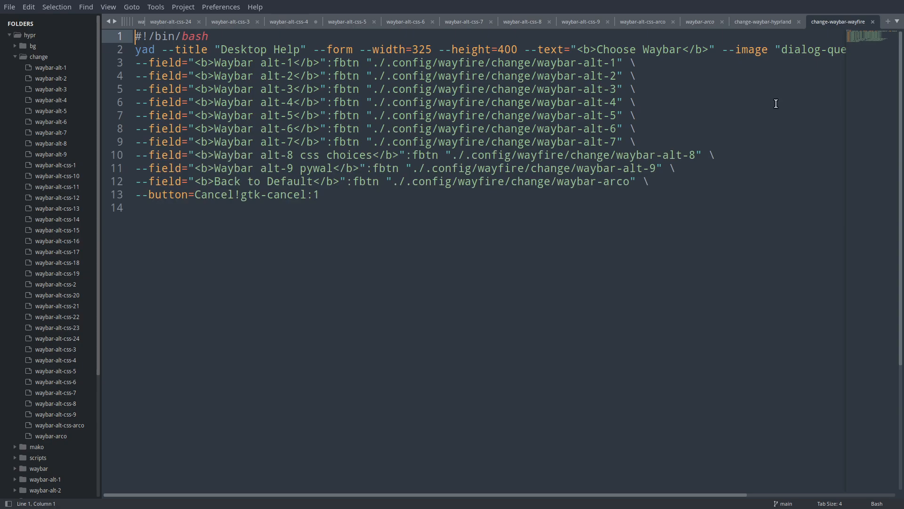
# Copy the Waybar alt-4 to alt-9 field lines from change-waybar-wayfire into change-waybar-hyprland after the alt-3 line, and save the file.
pyautogui.moveTo(676, 168); pyautogui.dragTo(112, 105)
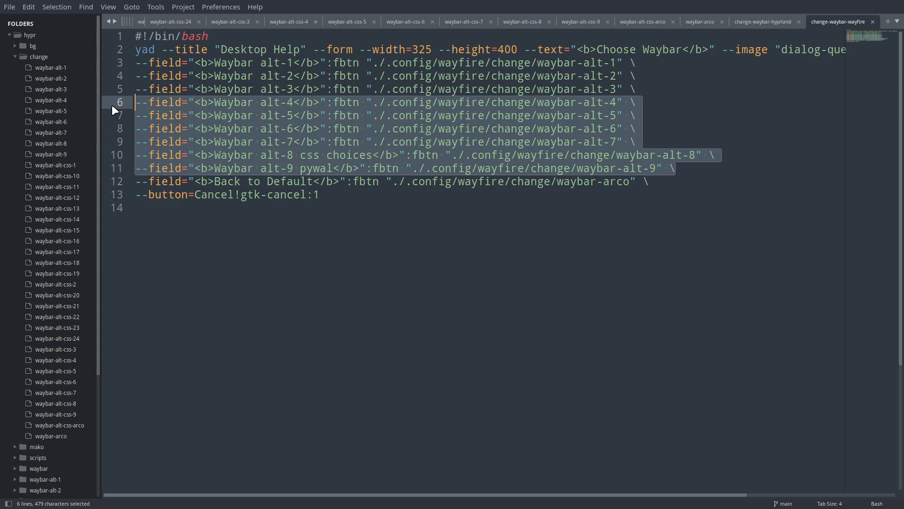
pyautogui.hotkey('ctrl', 'c')
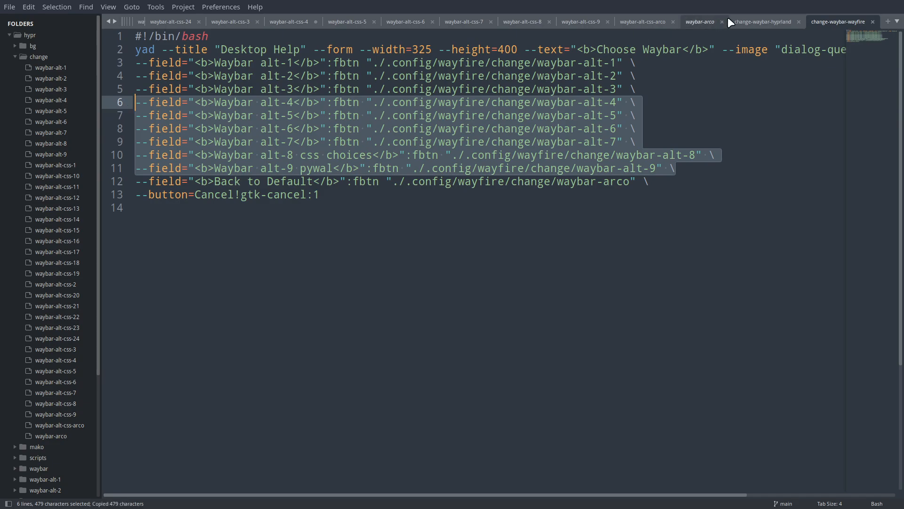
pyautogui.click(749, 24)
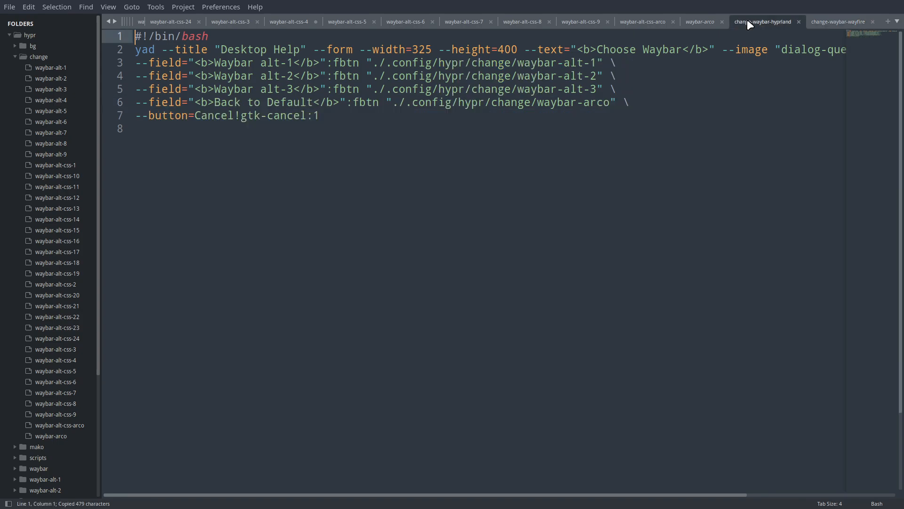
pyautogui.click(630, 88)
pyautogui.press('Return')
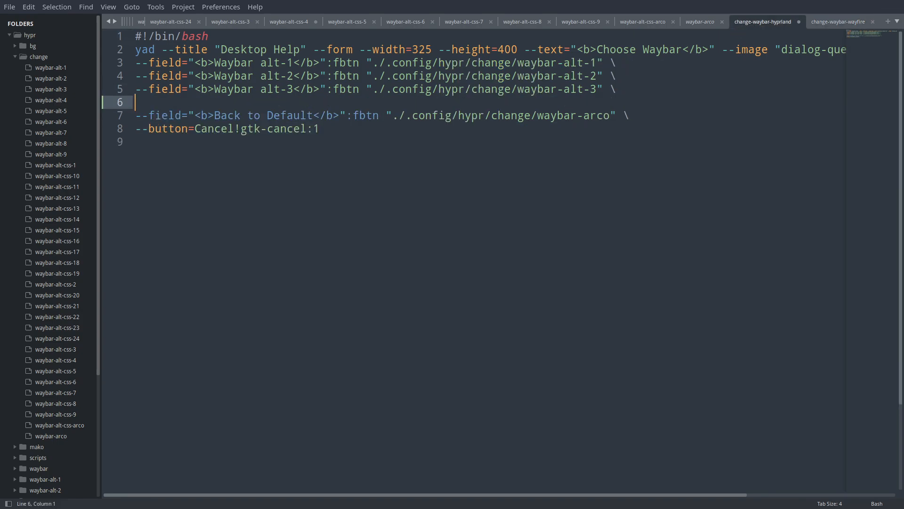
pyautogui.hotkey('ctrl', 'v')
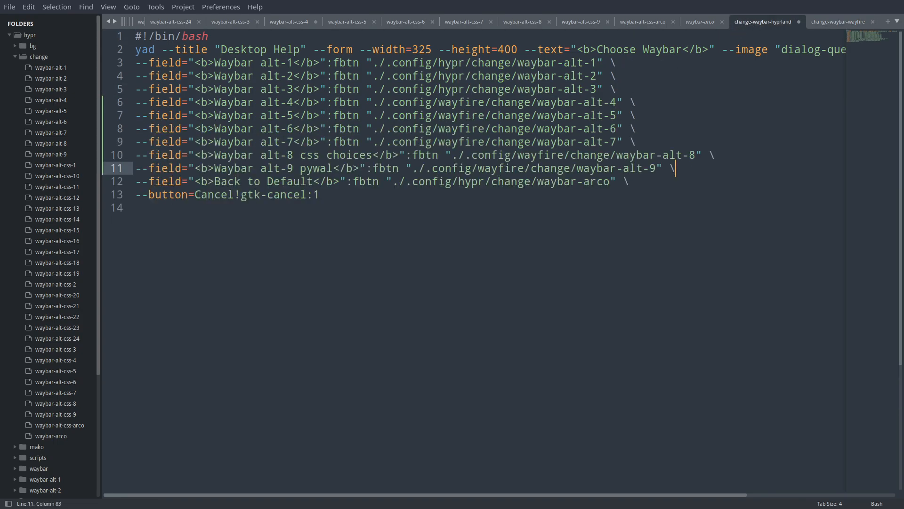
pyautogui.hotkey('ctrl', 's')
# Replace the yad title line in change-waybar-hyprland with the one copied from change-waybar-wayfire and save the file.
pyautogui.click(705, 21)
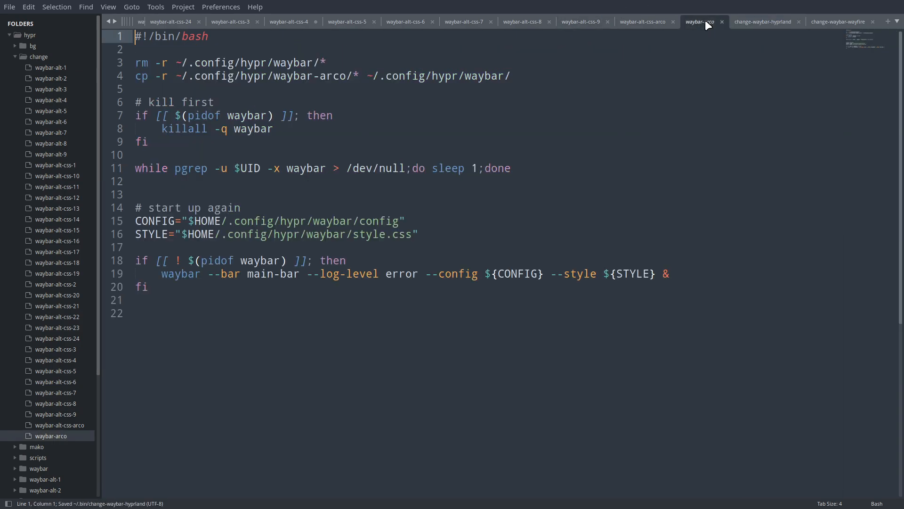
pyautogui.click(757, 22)
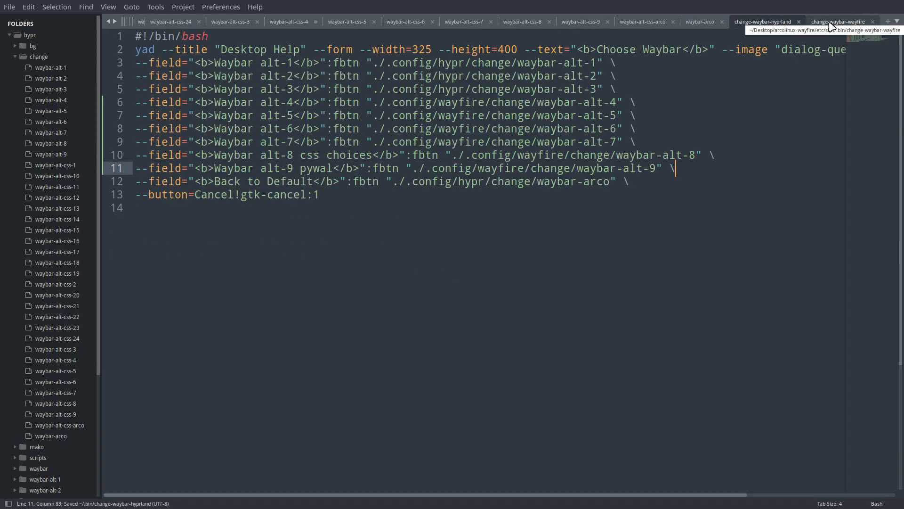
pyautogui.click(829, 21)
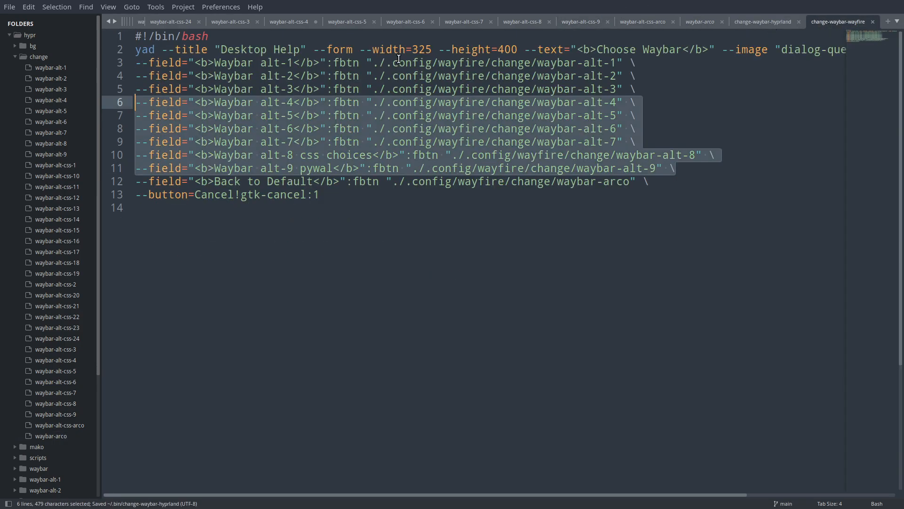
pyautogui.click(118, 51)
pyautogui.hotkey('ctrl', 'c')
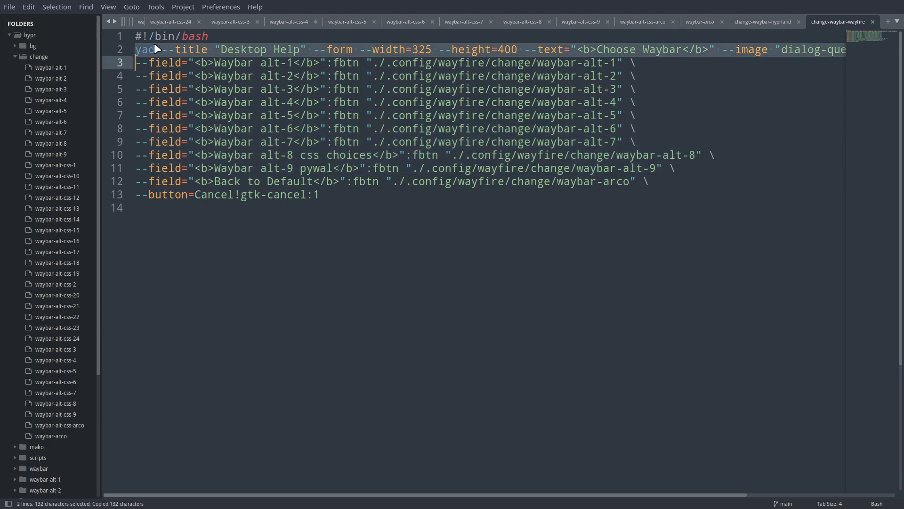
pyautogui.click(763, 22)
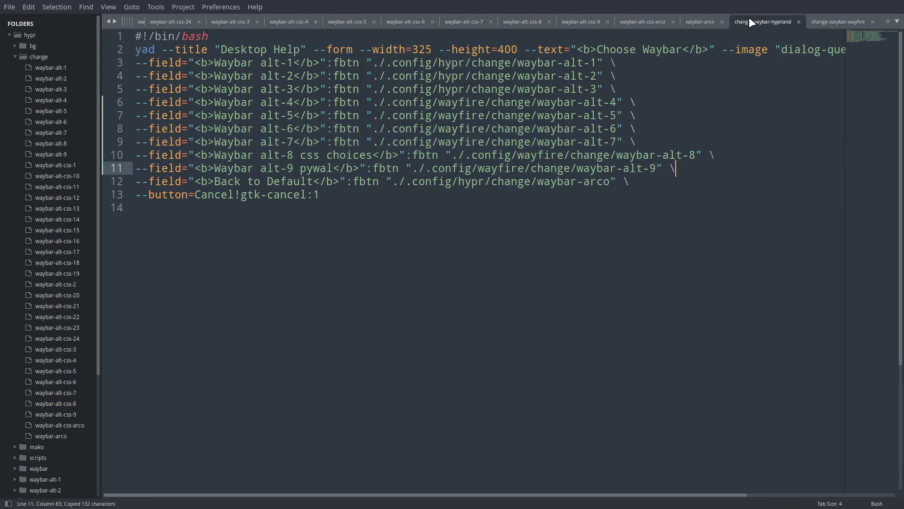
pyautogui.click(120, 48)
pyautogui.hotkey('ctrl', 'v')
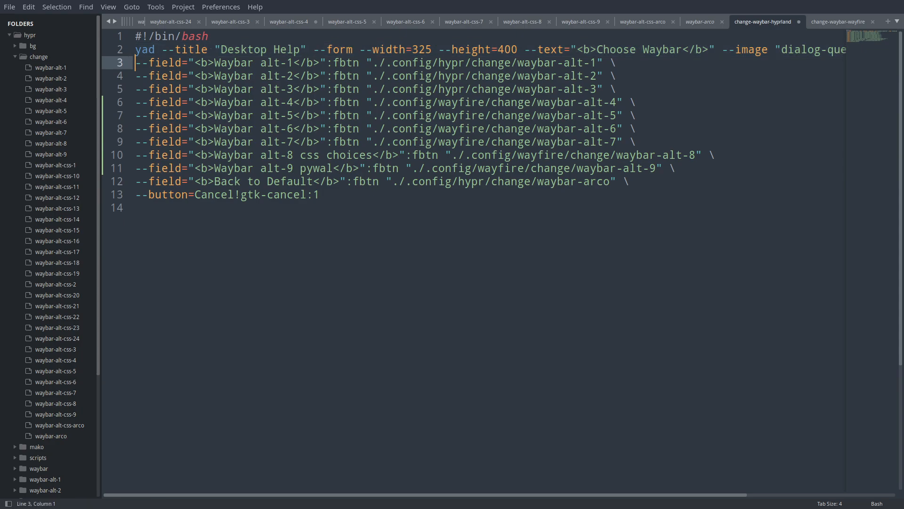
pyautogui.hotkey('ctrl', 's')
# Launch the Choose Waybar dialog and try the default, alt-1, alt-2, alt-3 and alt-4 themes.
pyautogui.press('super+f')
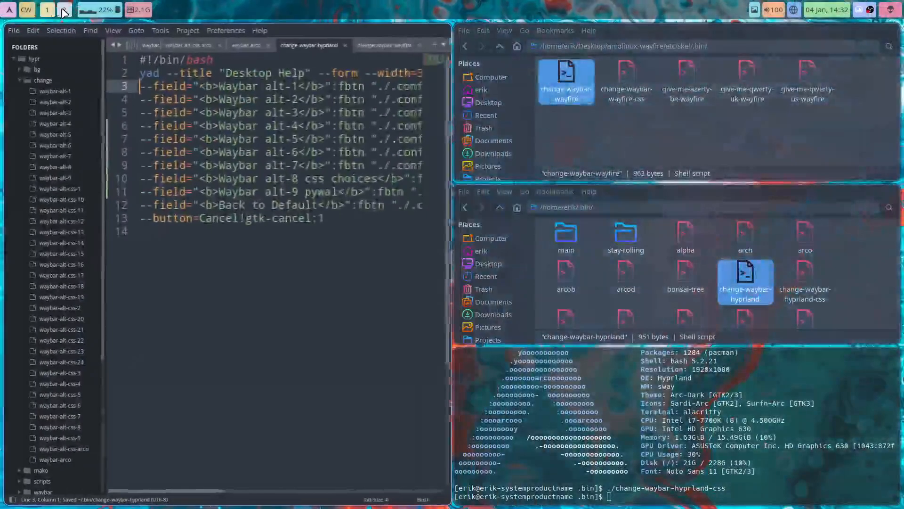
pyautogui.click(28, 11)
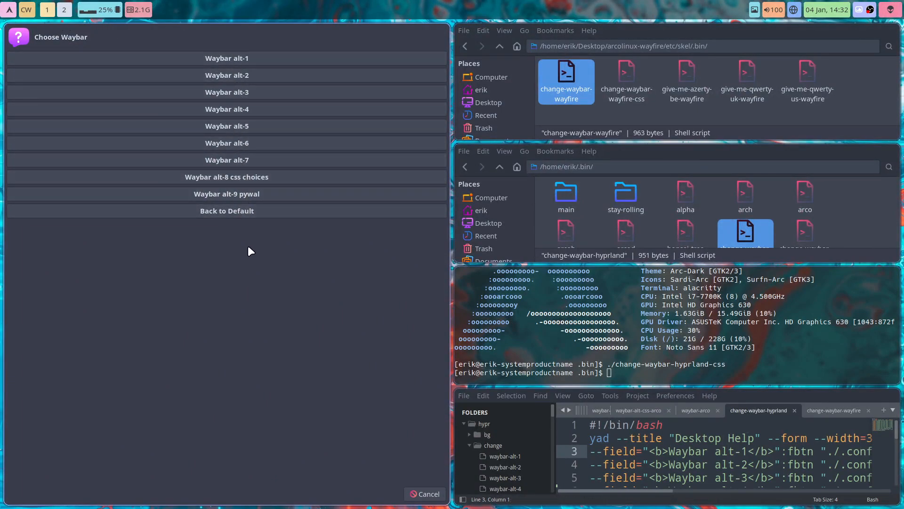
pyautogui.click(245, 213)
pyautogui.click(236, 57)
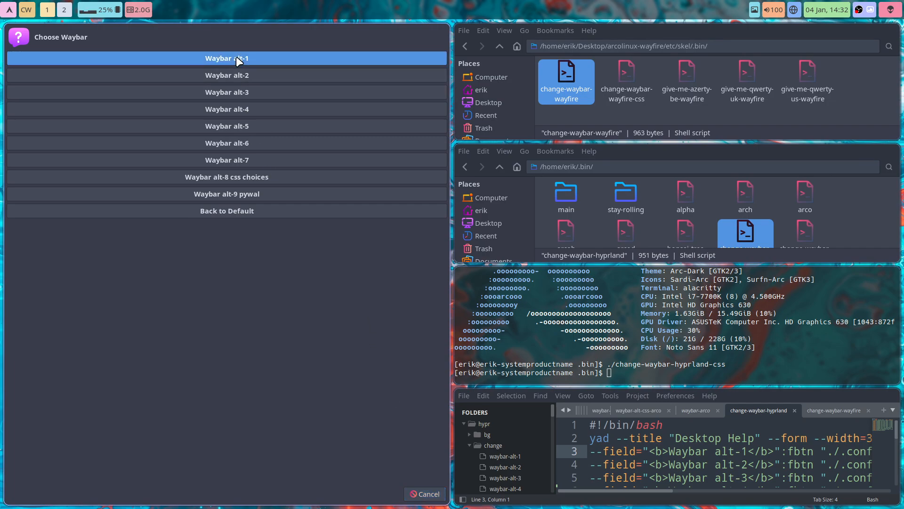
pyautogui.click(238, 79)
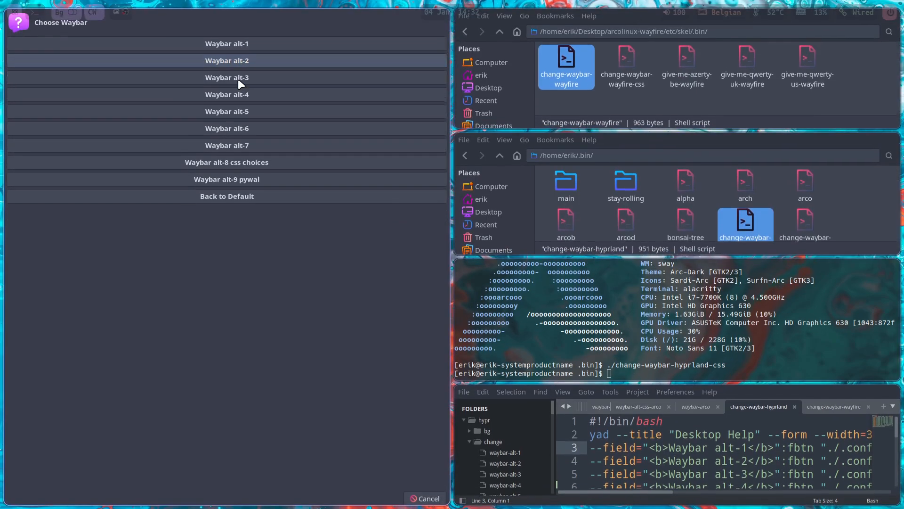
pyautogui.click(241, 89)
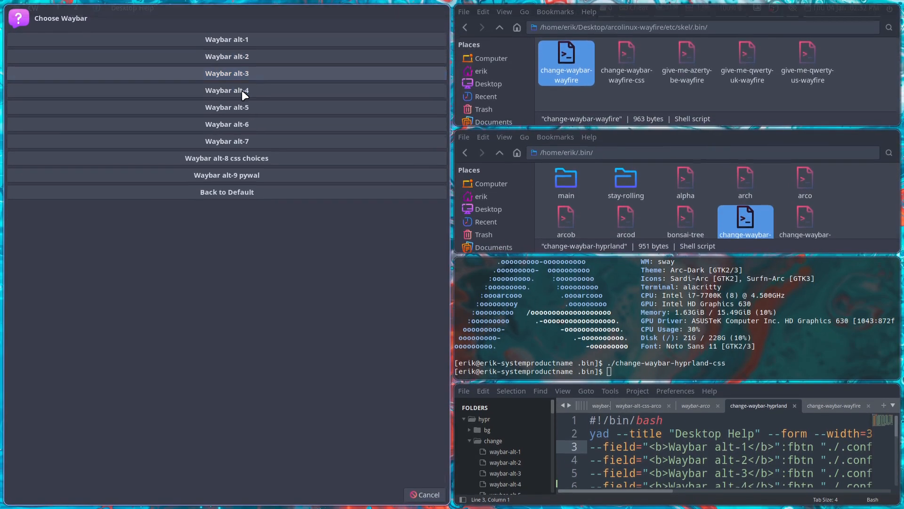
pyautogui.click(242, 89)
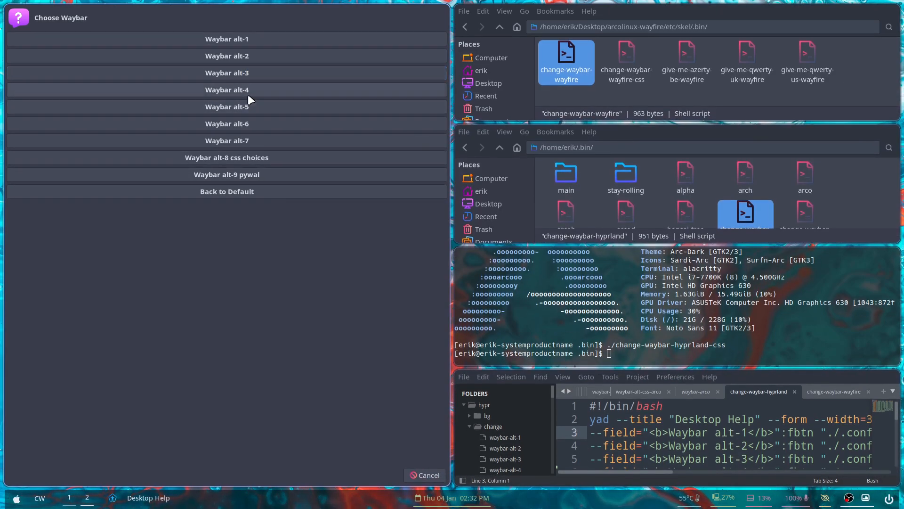
pyautogui.click(247, 74)
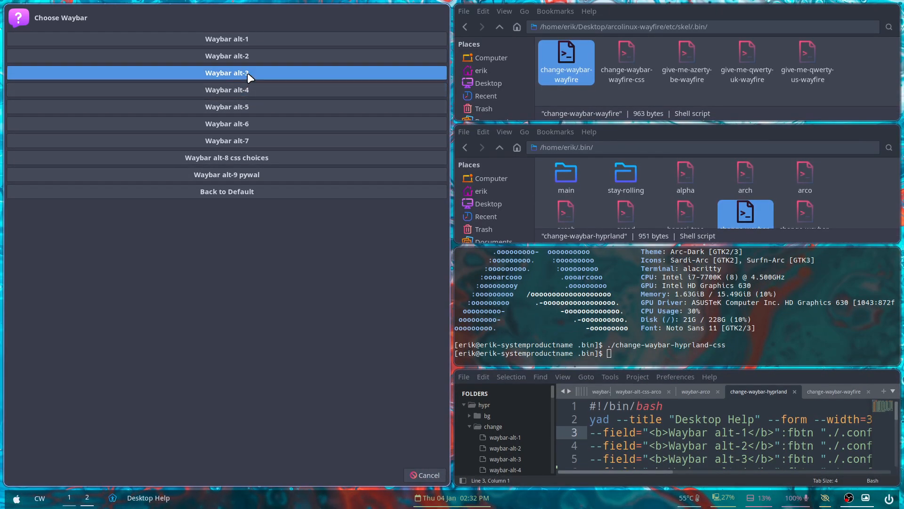
pyautogui.click(246, 87)
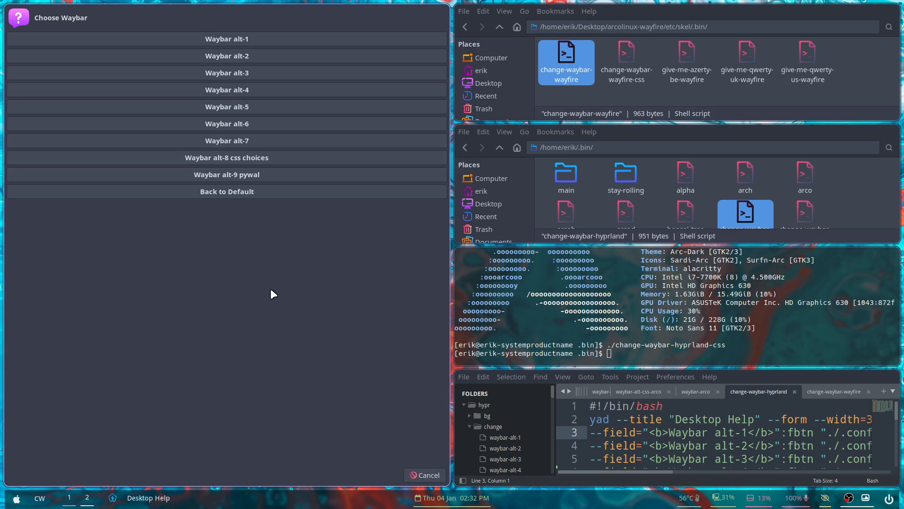
# Cancel the Choose Waybar dialog and close the terminal and the text editor.
pyautogui.click(422, 474)
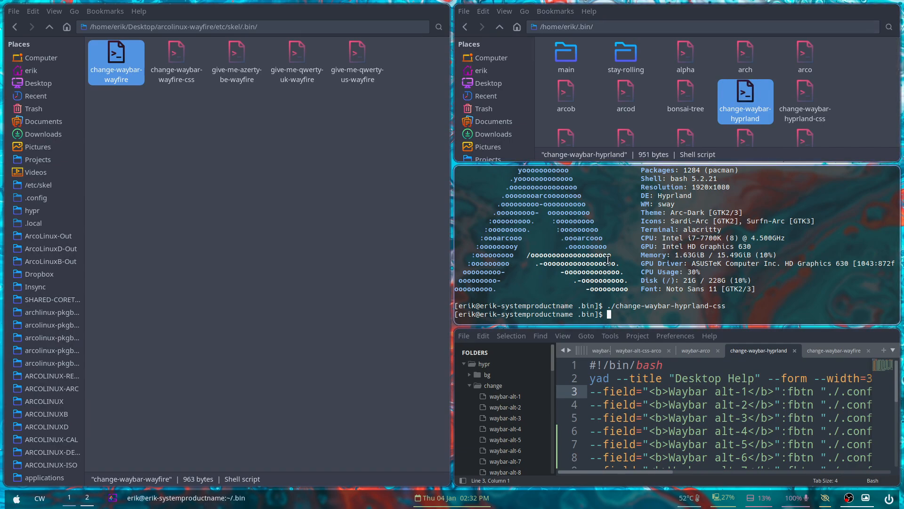
pyautogui.press('super+q')
pyautogui.press('super+q')
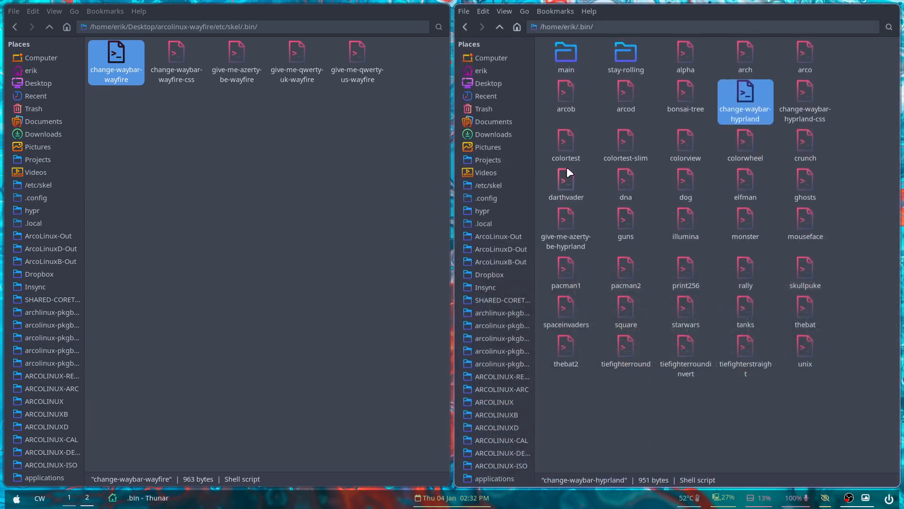
# Open the waybar-alt-5 script from .config/hypr/change to check its paths, and return to the hypr folder.
pyautogui.click(501, 27)
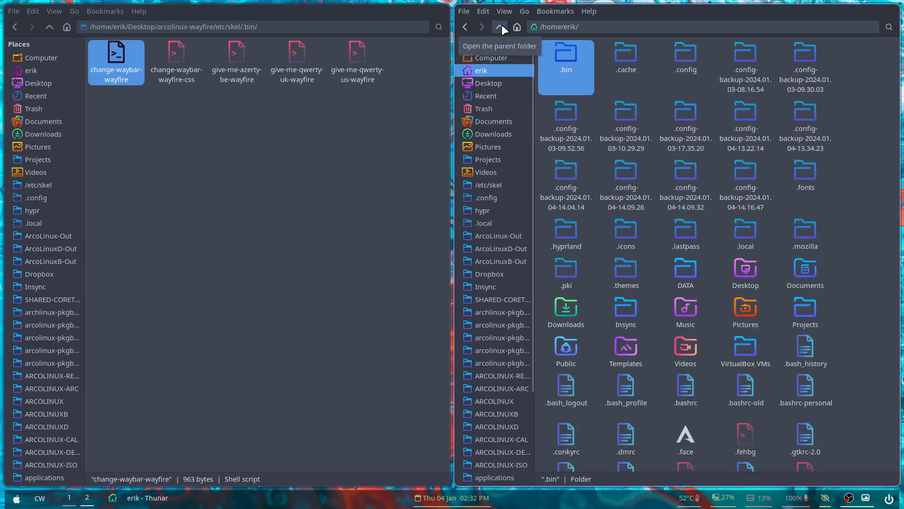
pyautogui.doubleClick(686, 46)
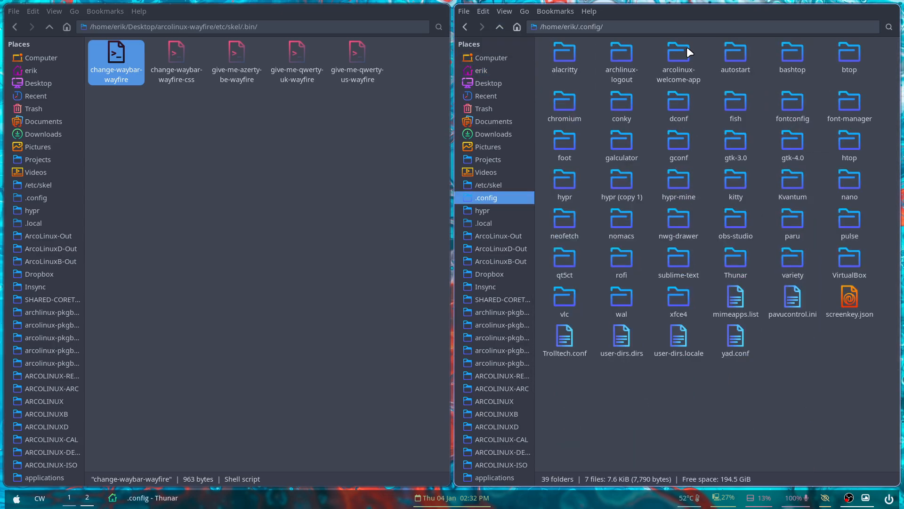
pyautogui.doubleClick(565, 183)
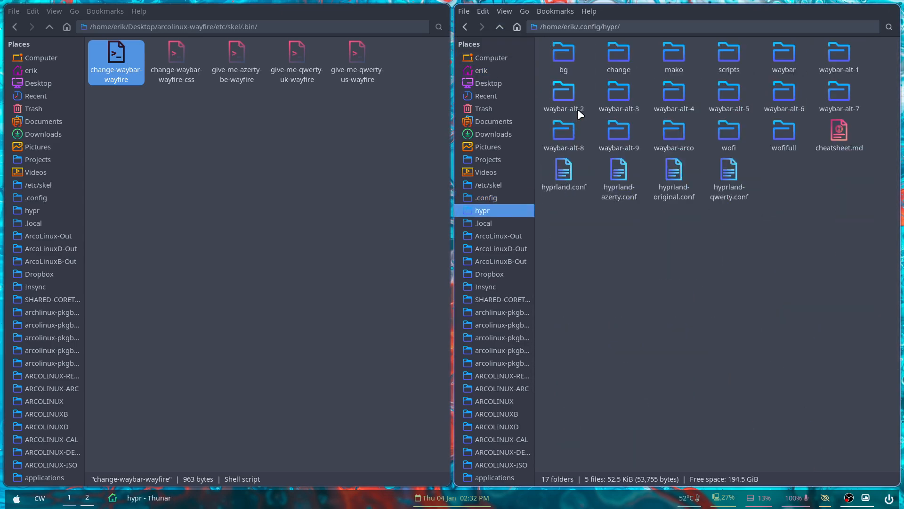
pyautogui.doubleClick(615, 63)
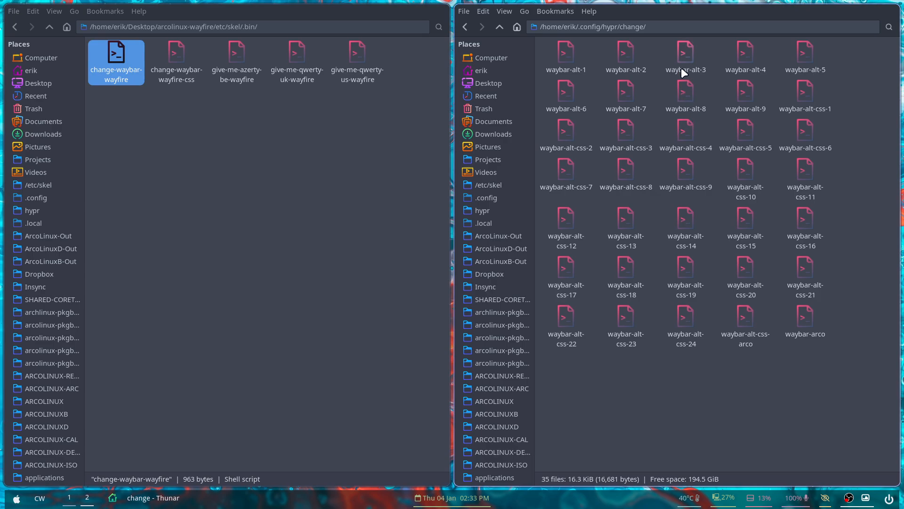
pyautogui.doubleClick(805, 52)
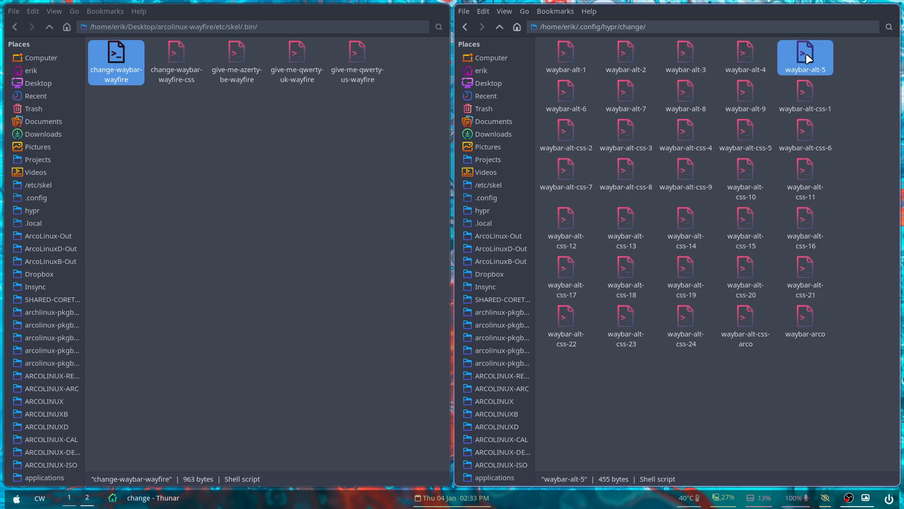
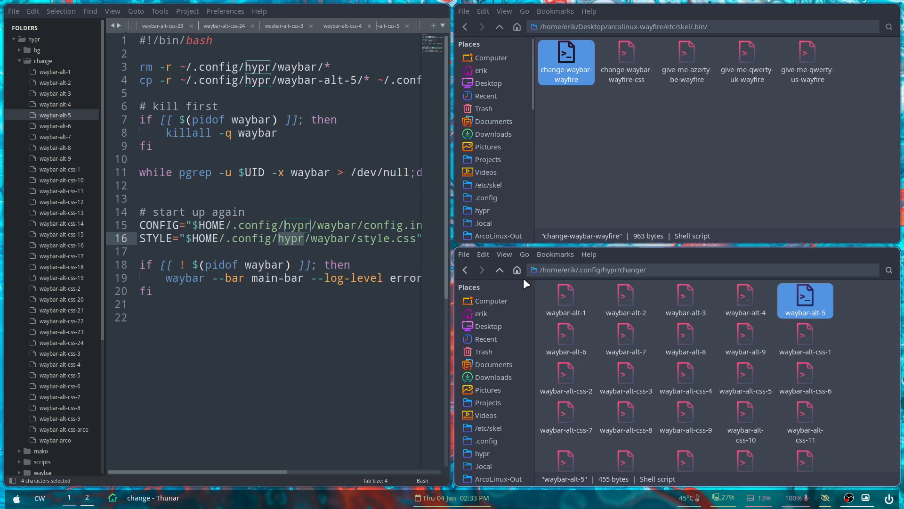
pyautogui.click(501, 271)
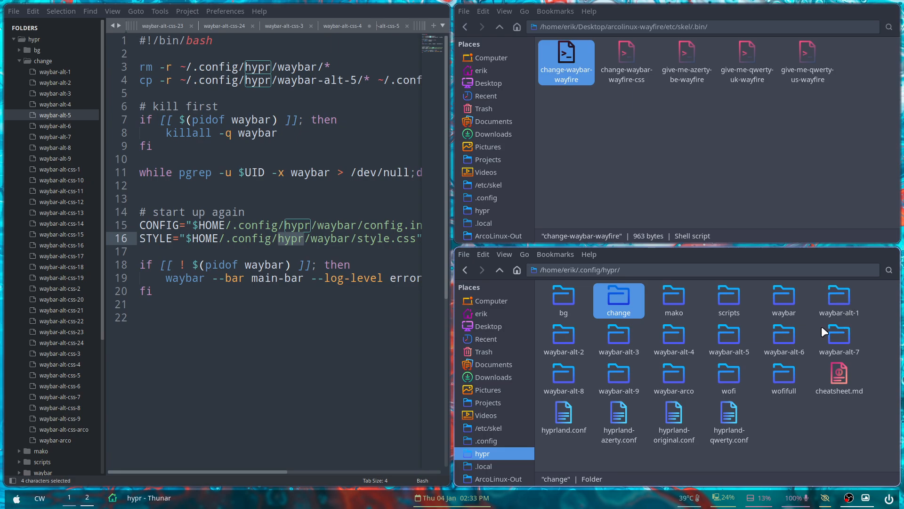
# Open the waybar-alt-5 folder to check its config file name, and choose Waybar alt-3 in the Choose Waybar dialog.
pyautogui.click(724, 346)
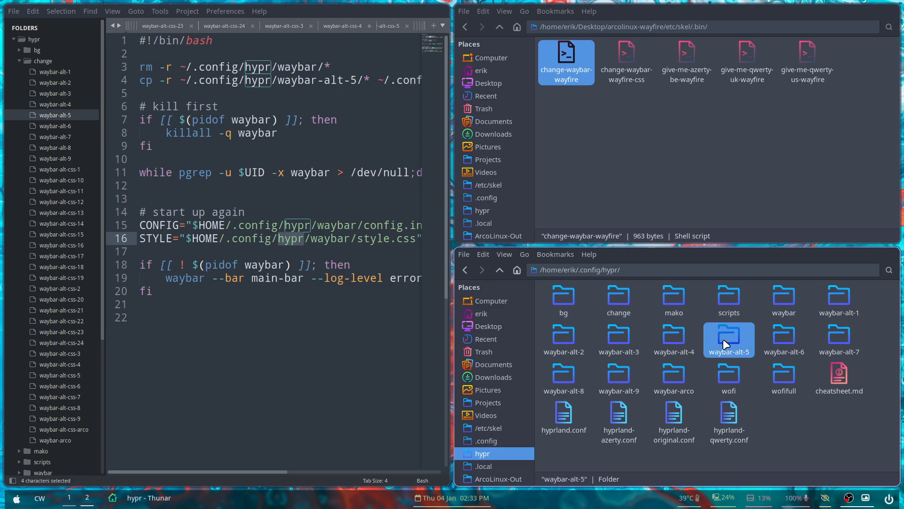
pyautogui.doubleClick(724, 345)
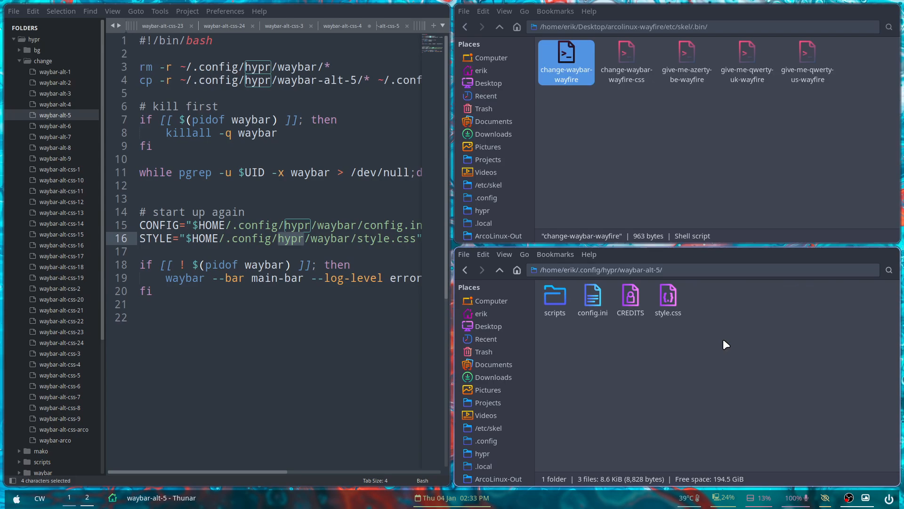
pyautogui.click(362, 162)
pyautogui.click(363, 140)
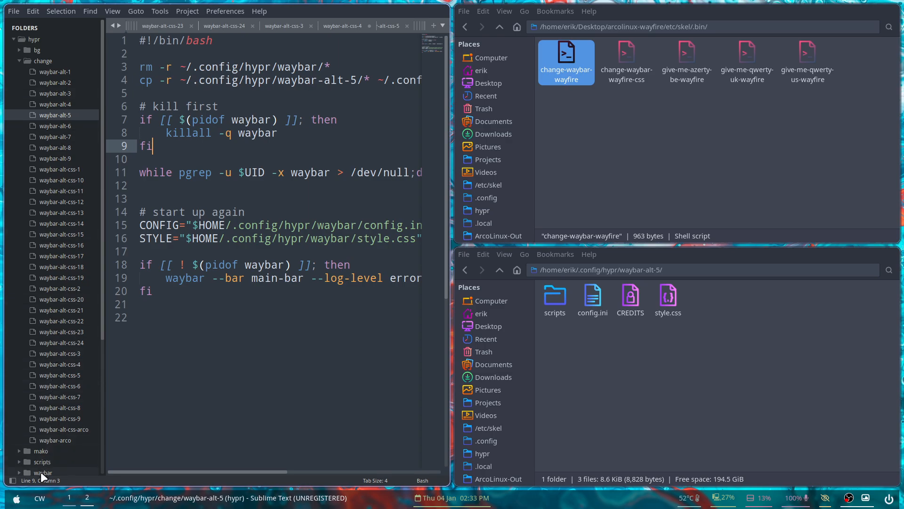
pyautogui.click(39, 497)
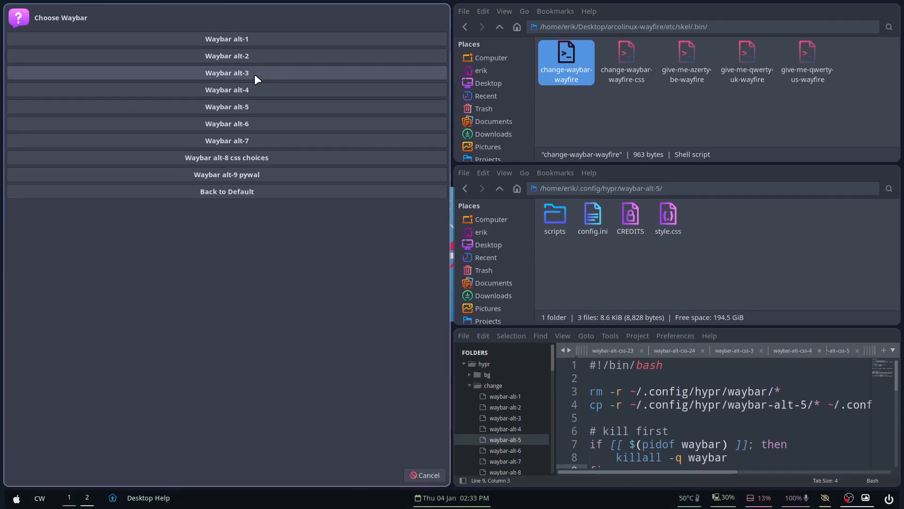
pyautogui.click(254, 75)
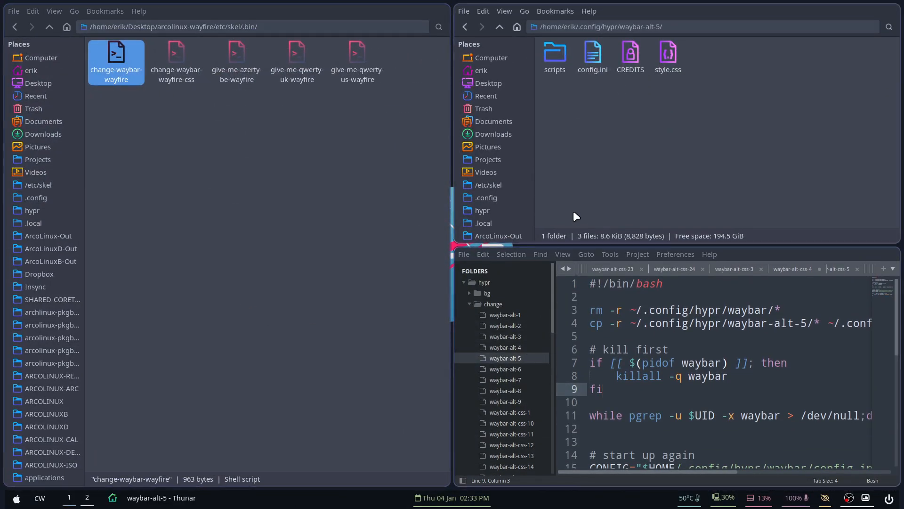
# Show the editor full screen and compare the CONFIG path lines in the waybar-alt-3 and waybar-alt-4 scripts.
pyautogui.click(514, 336)
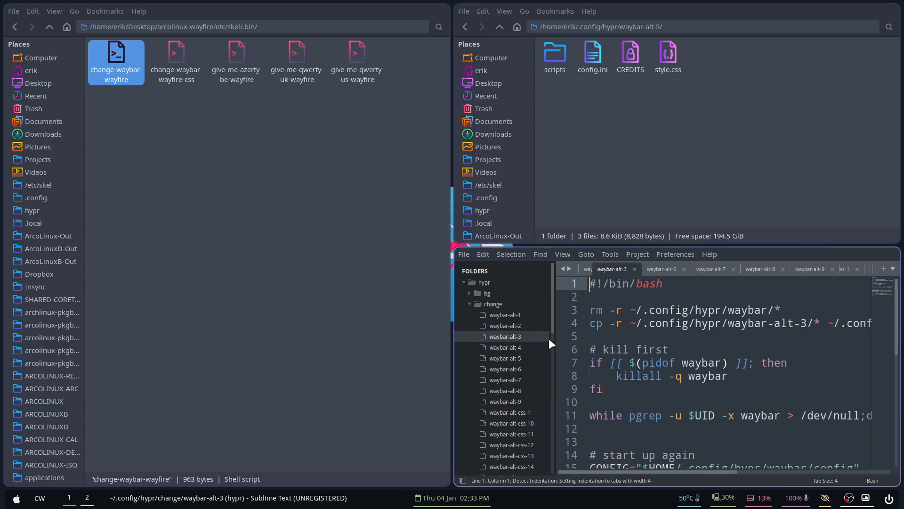
pyautogui.press('super+f')
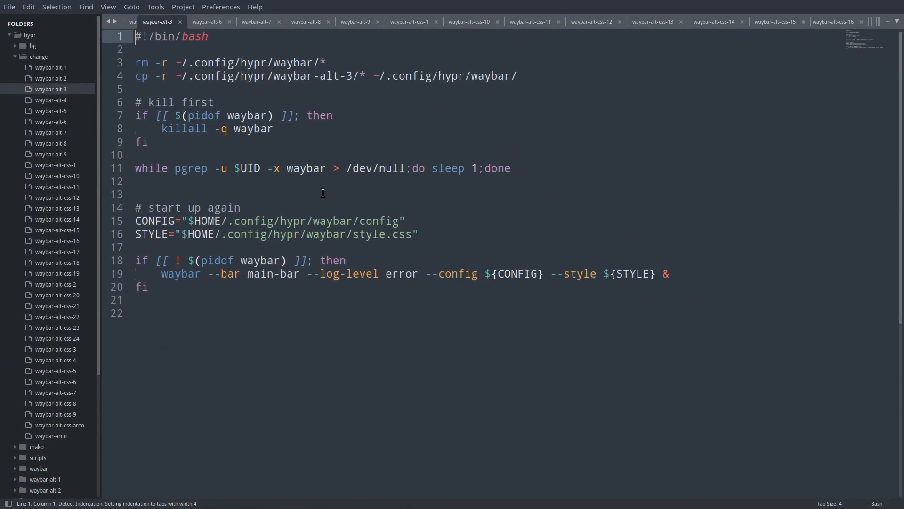
pyautogui.click(70, 99)
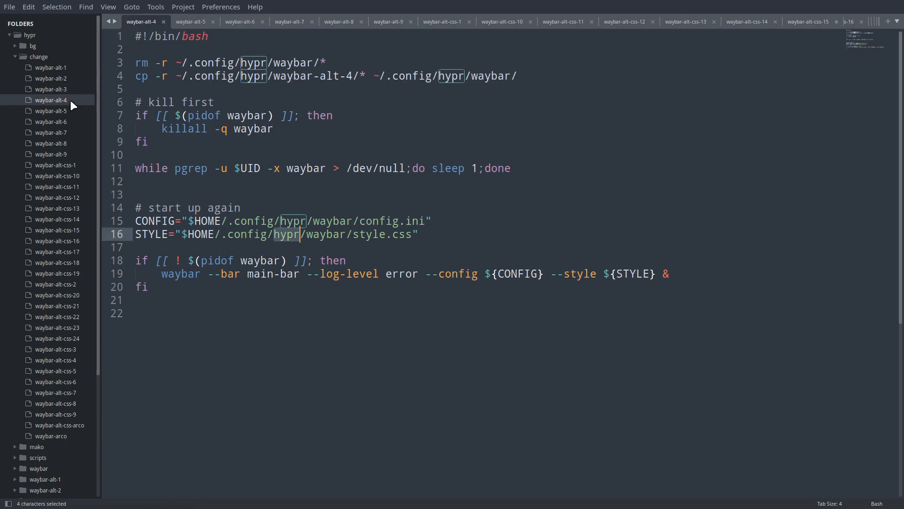
pyautogui.click(69, 89)
pyautogui.click(68, 100)
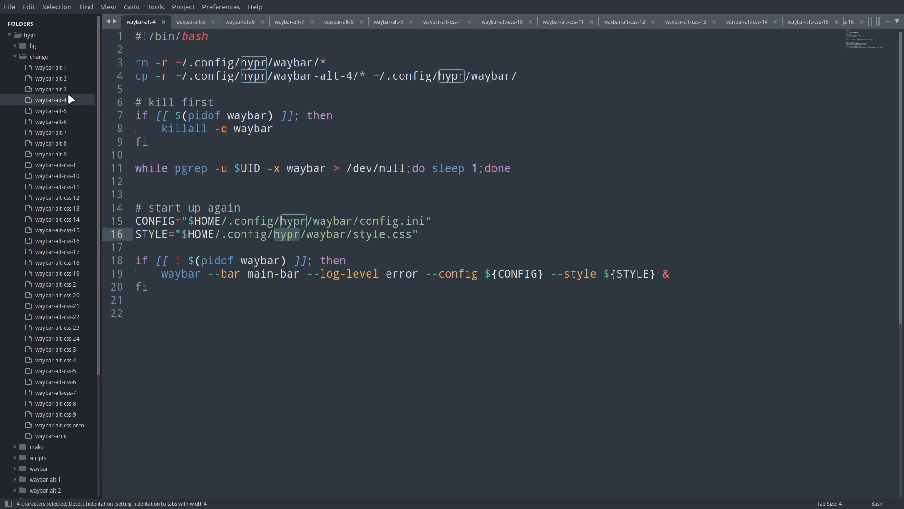
pyautogui.click(64, 90)
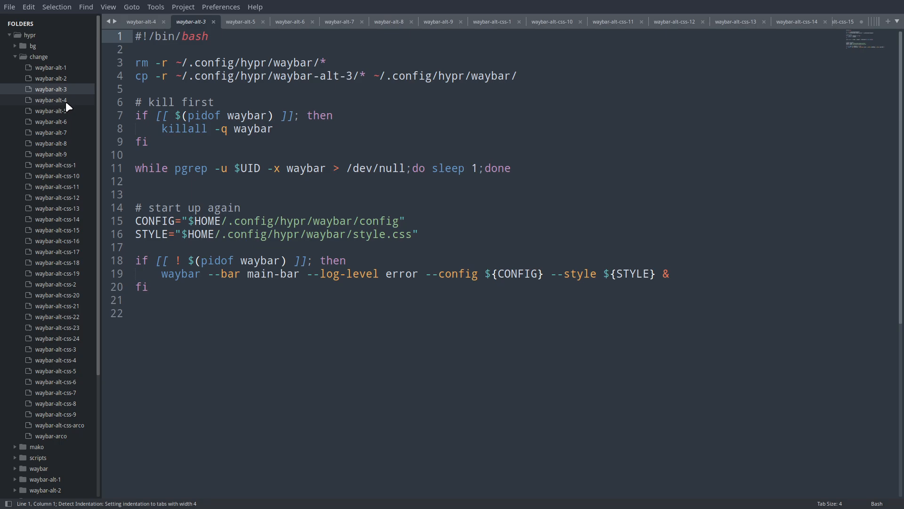
pyautogui.click(66, 100)
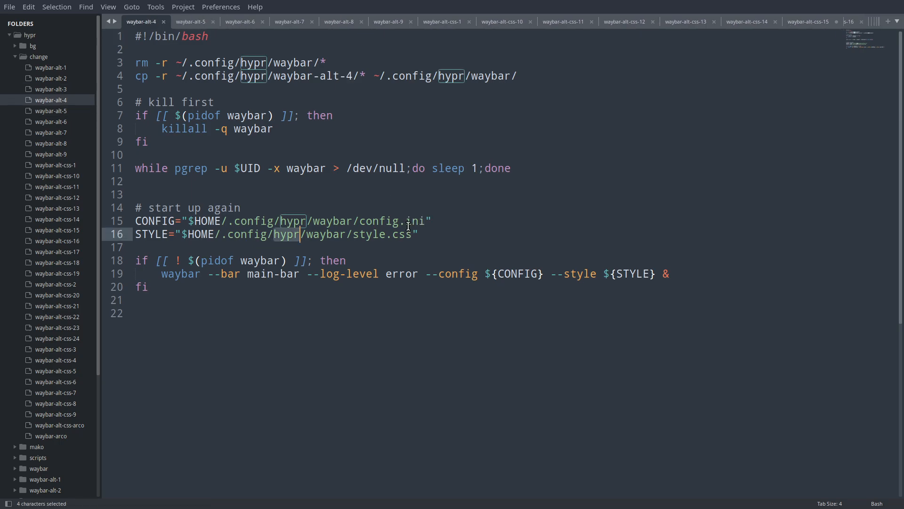
pyautogui.click(68, 90)
pyautogui.click(63, 77)
# Add .ini to the CONFIG path in the waybar-alt-1 script so it points to config.ini.
pyautogui.click(64, 69)
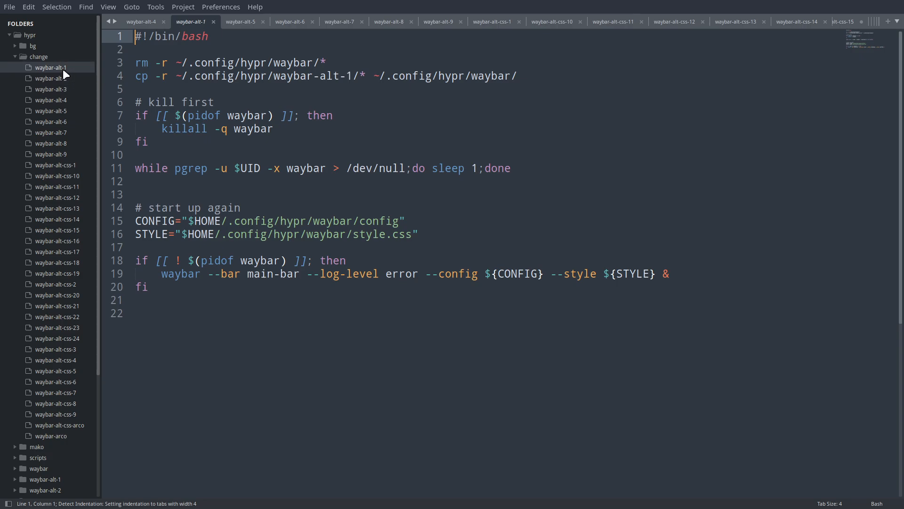
pyautogui.click(394, 222)
pyautogui.moveTo(397, 225); pyautogui.dragTo(398, 233)
pyautogui.press('Left')
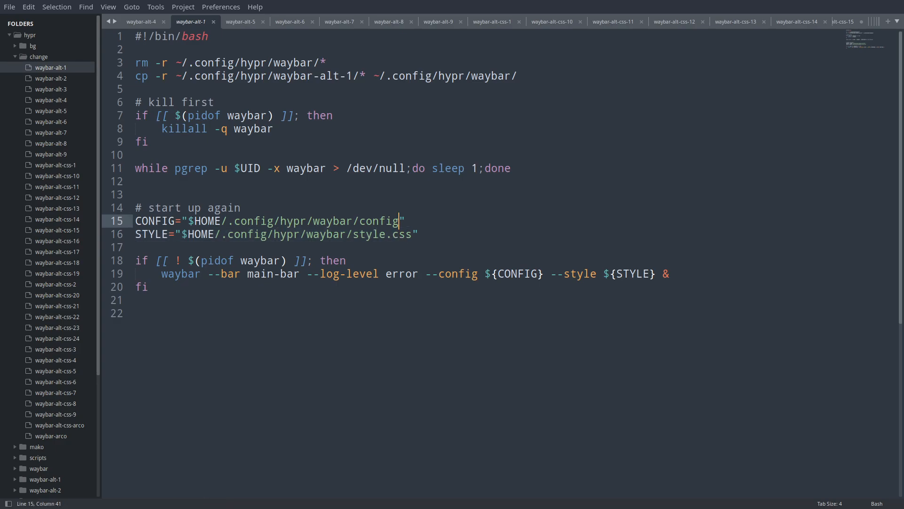
pyautogui.write('.ini')
# Make the CONFIG path in the waybar-alt-2 script end in config.ini, and save both waybar-alt-2 and waybar-alt-1.
pyautogui.click(75, 78)
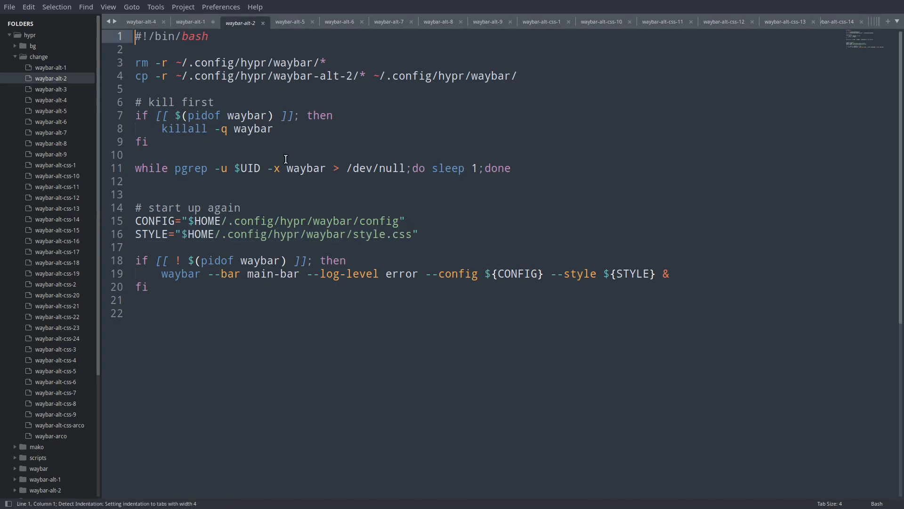
pyautogui.click(400, 221)
pyautogui.write('.ini')
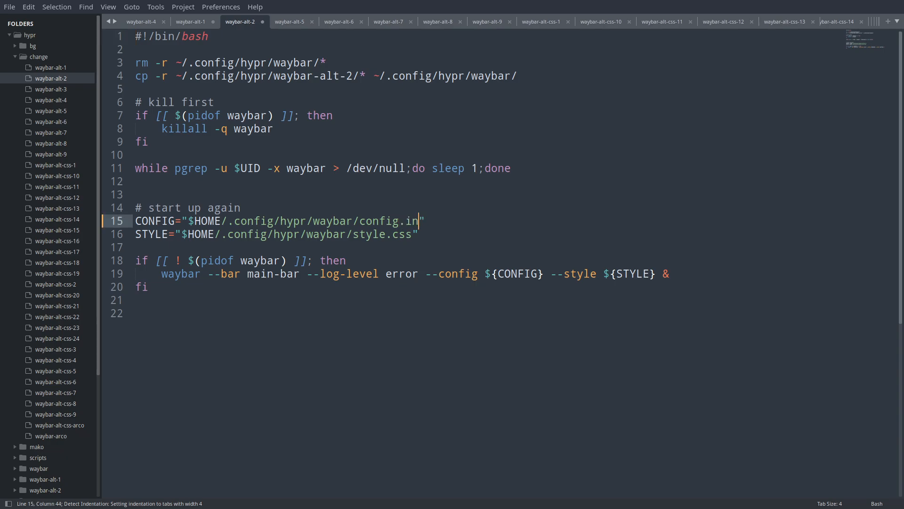
pyautogui.hotkey('ctrl', 's')
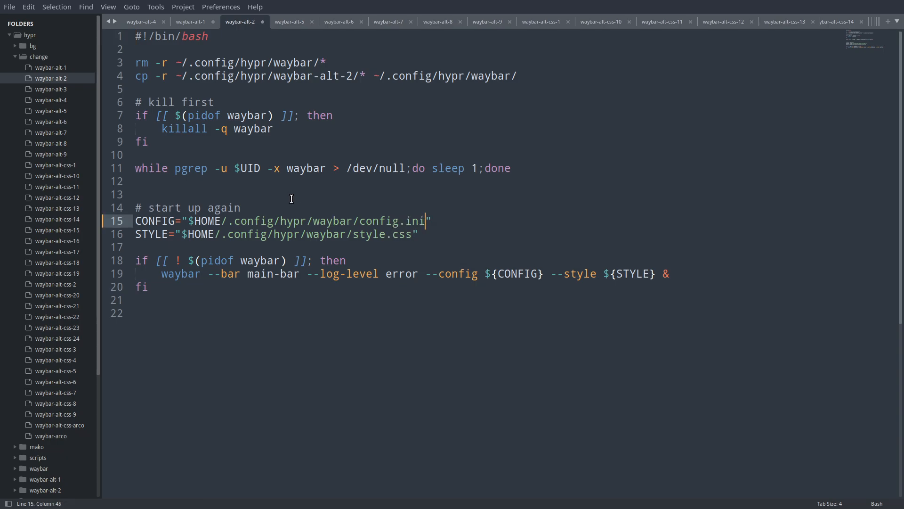
pyautogui.click(201, 21)
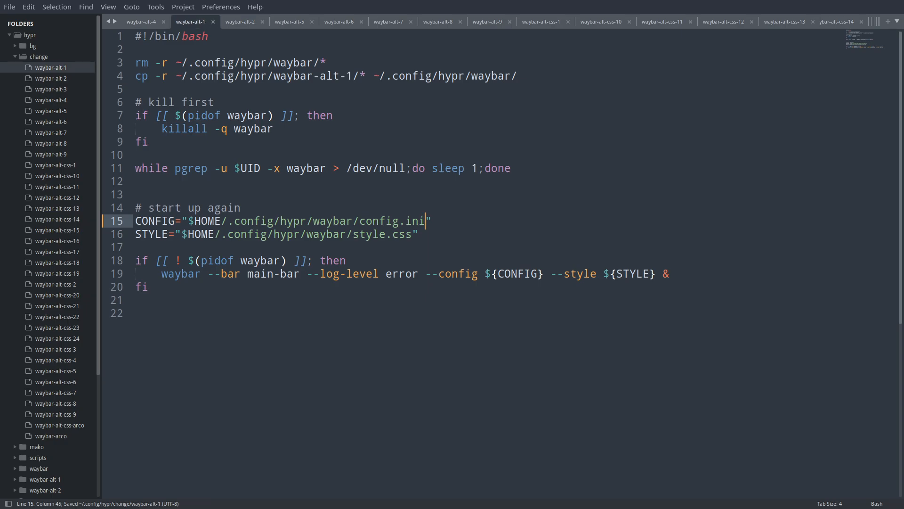
# Change the CONFIG path in the waybar-alt-3 script to end in config.ini and save the file.
pyautogui.click(63, 93)
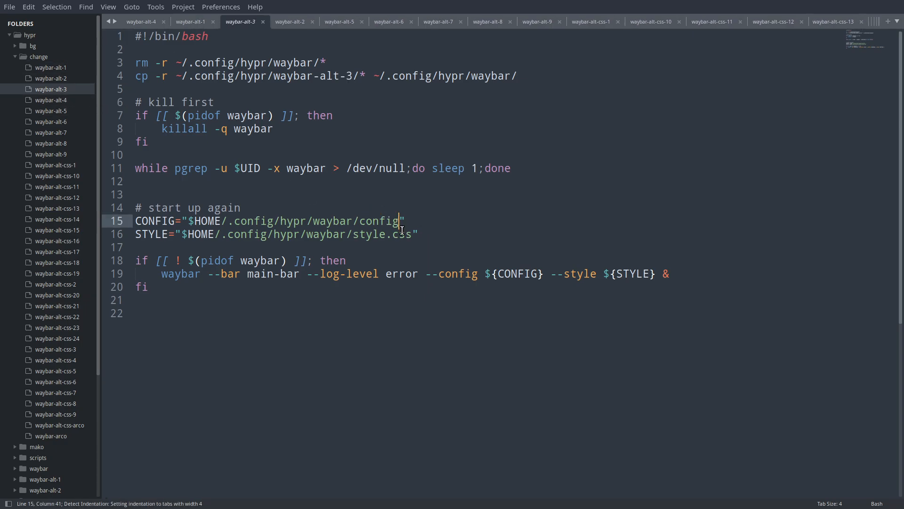
pyautogui.write('.ini')
pyautogui.hotkey('ctrl', 's')
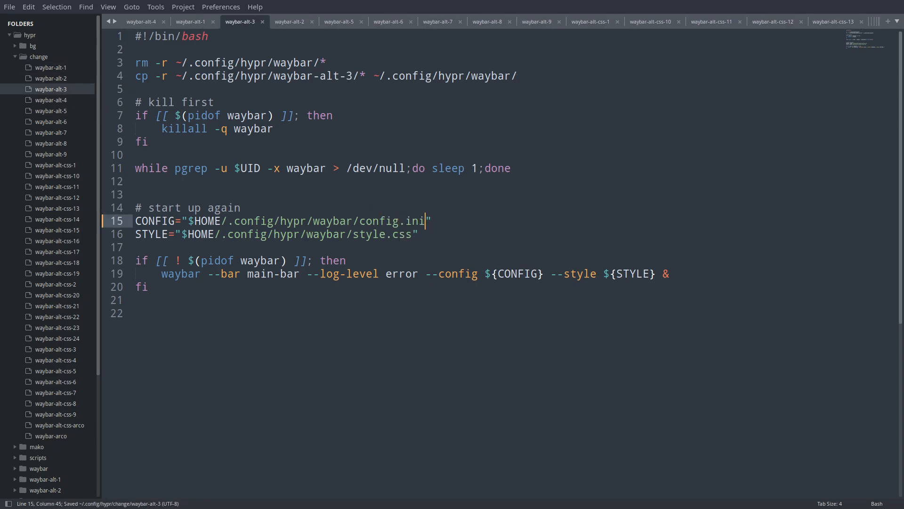
# Check the CONFIG paths in the waybar-alt-4, alt-6, alt-7, alt-9 and alt-css-1 scripts, and close the editor.
pyautogui.click(63, 100)
pyautogui.click(66, 125)
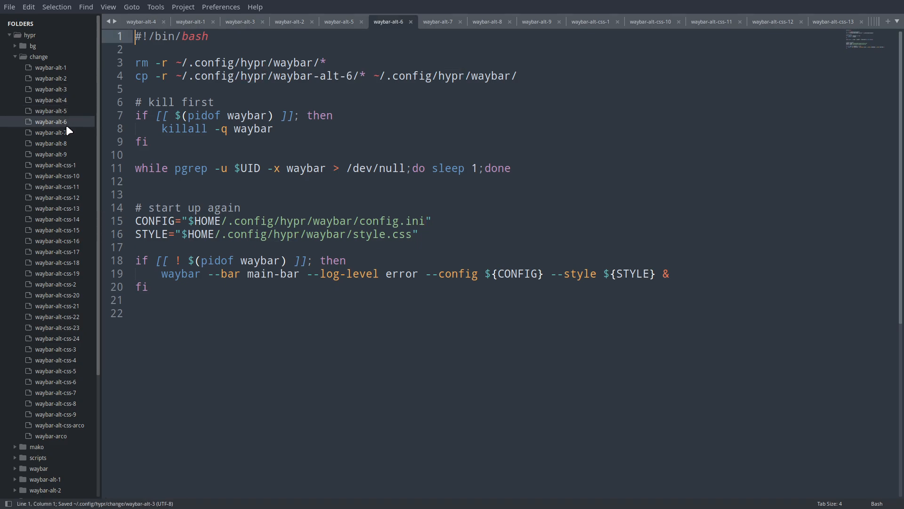
pyautogui.click(68, 134)
pyautogui.click(69, 155)
pyautogui.click(69, 166)
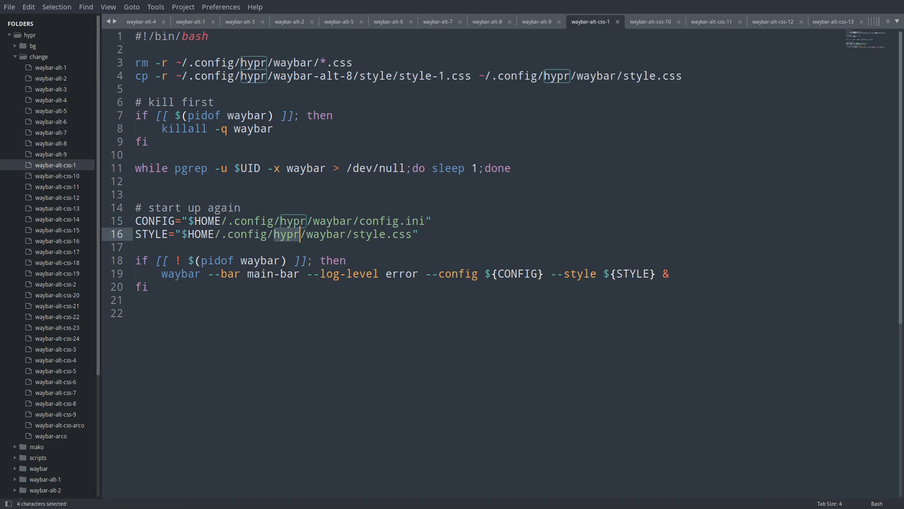
pyautogui.press('super+q')
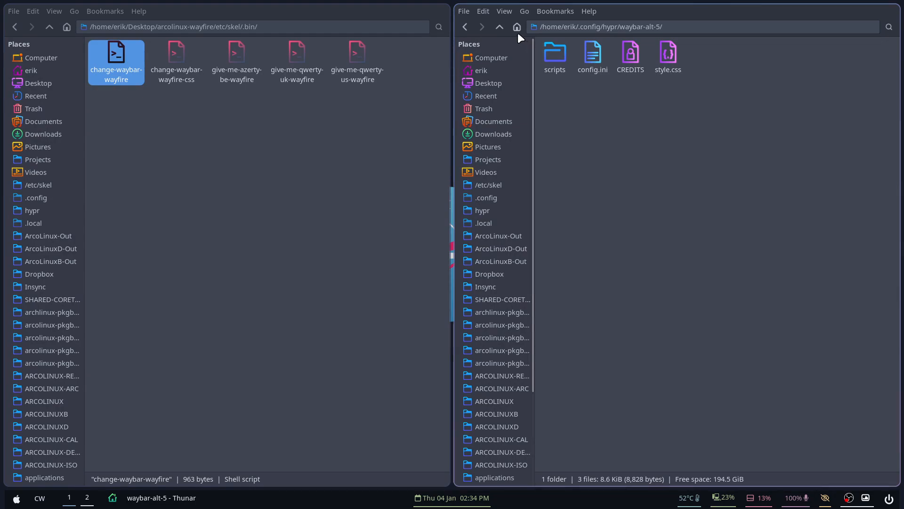
# Open the waybar-alt-3 folder in hypr to check its config file name, and return to the hypr folder.
pyautogui.click(499, 26)
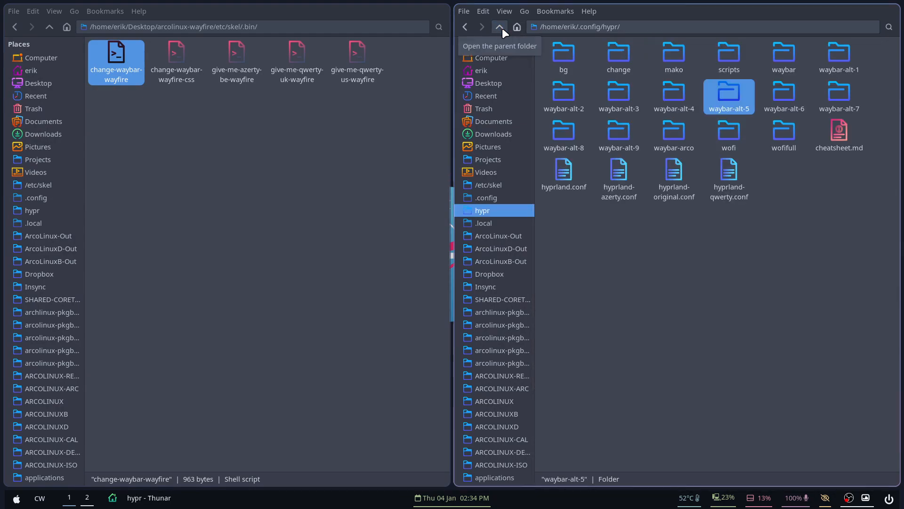
pyautogui.doubleClick(626, 96)
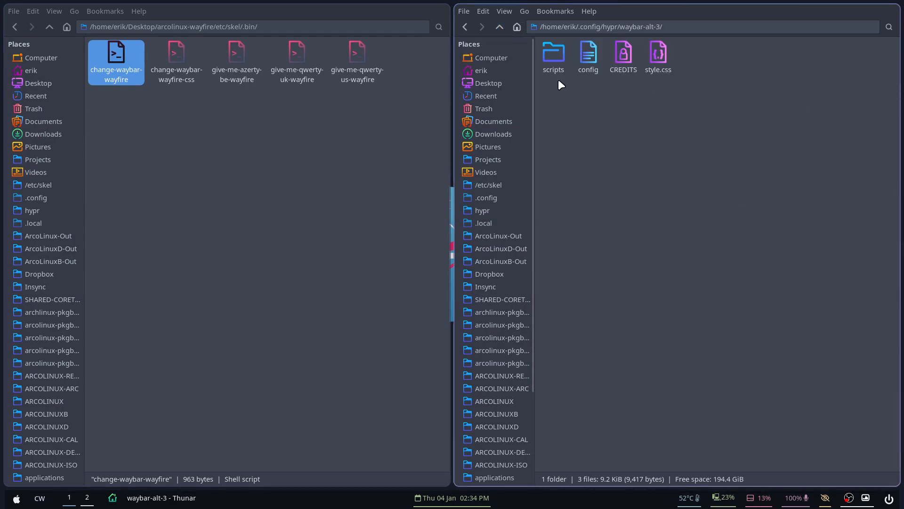
pyautogui.click(500, 28)
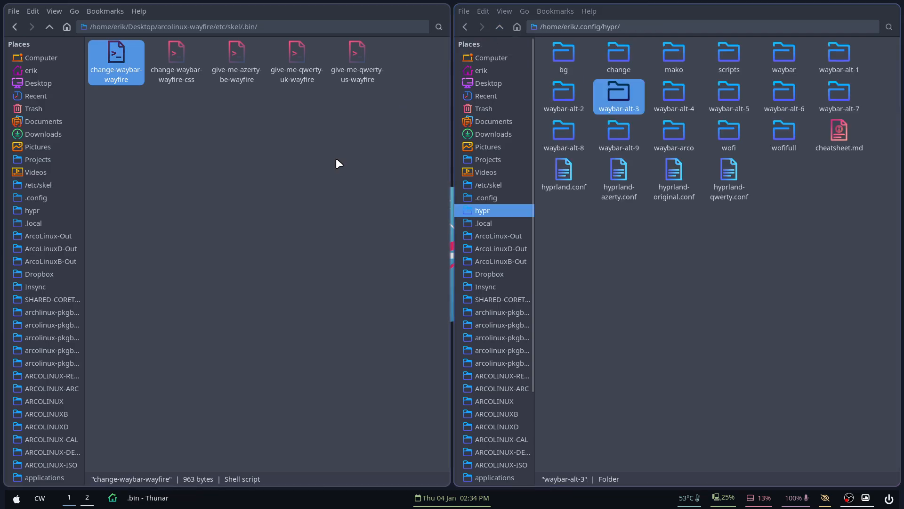
pyautogui.press('super')
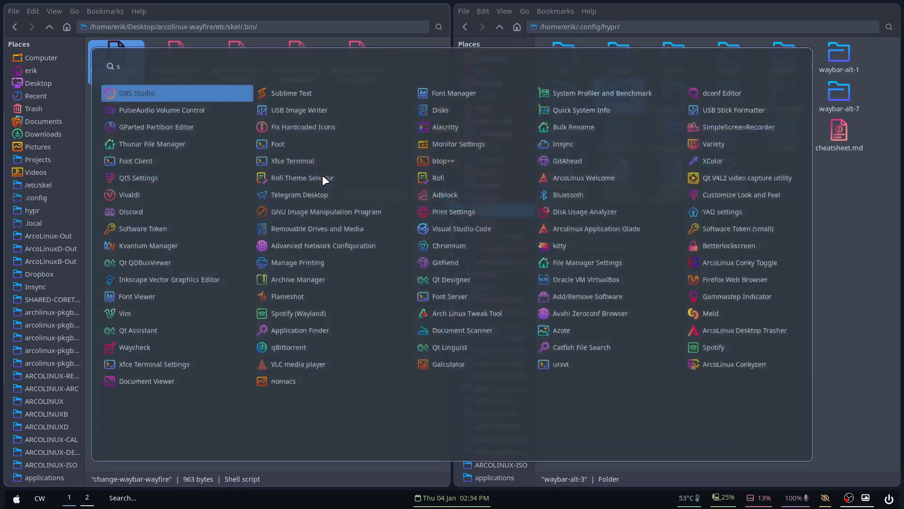
pyautogui.write('su')
pyautogui.press('Return')
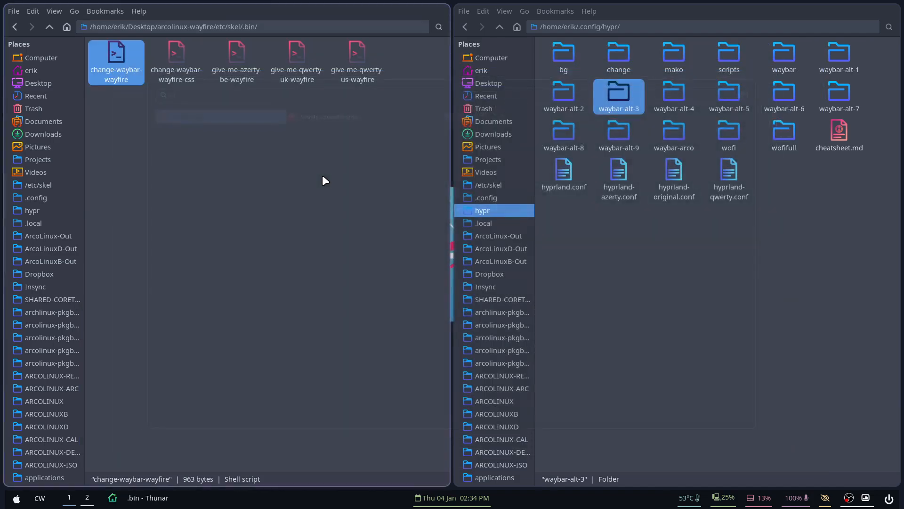
# Rename the config file in the waybar-alt-1 folder to config.ini.
pyautogui.click(783, 56)
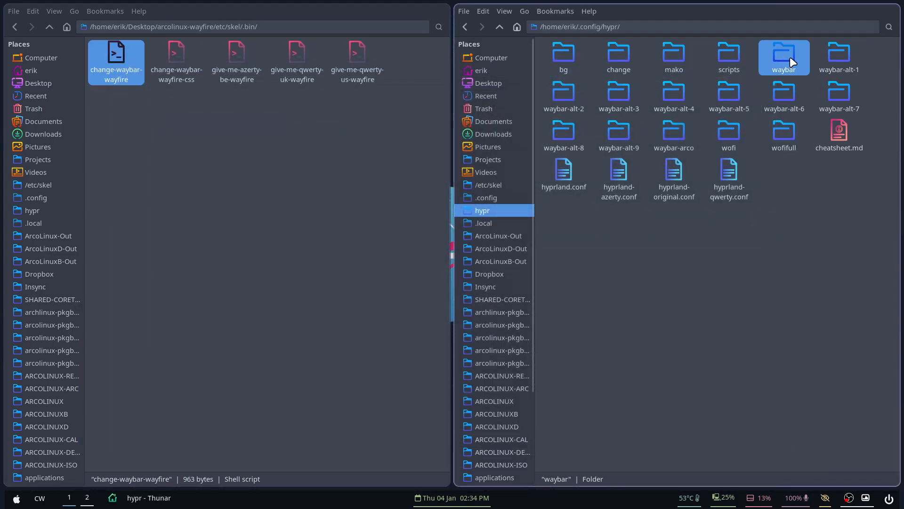
pyautogui.doubleClick(839, 55)
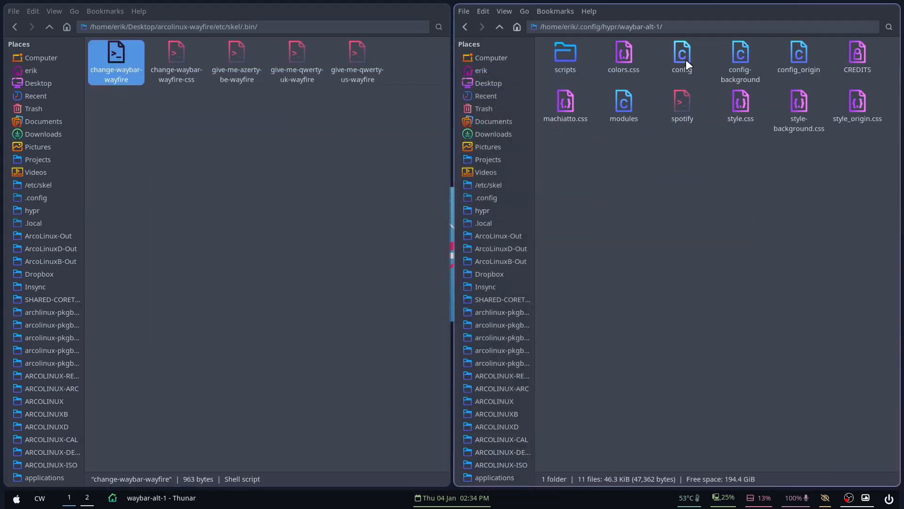
pyautogui.click(682, 52)
pyautogui.press('F2')
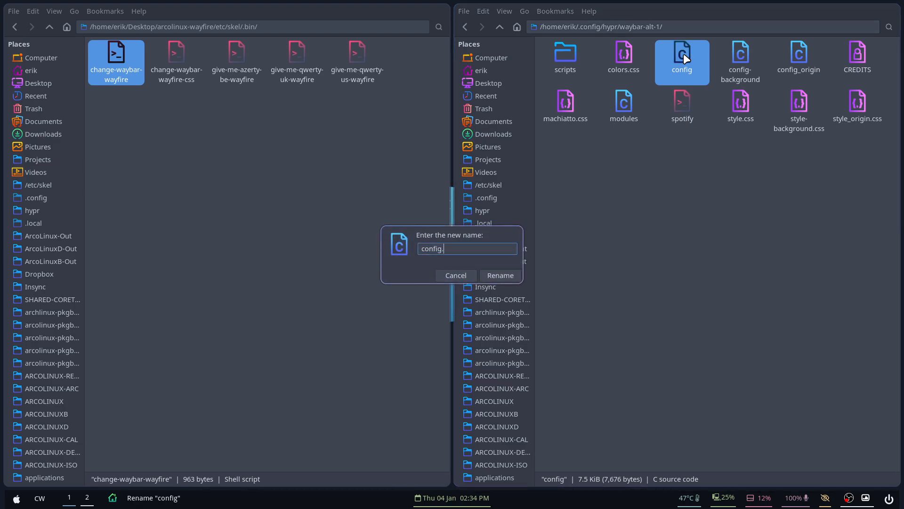
pyautogui.write('.ini')
pyautogui.press('Return')
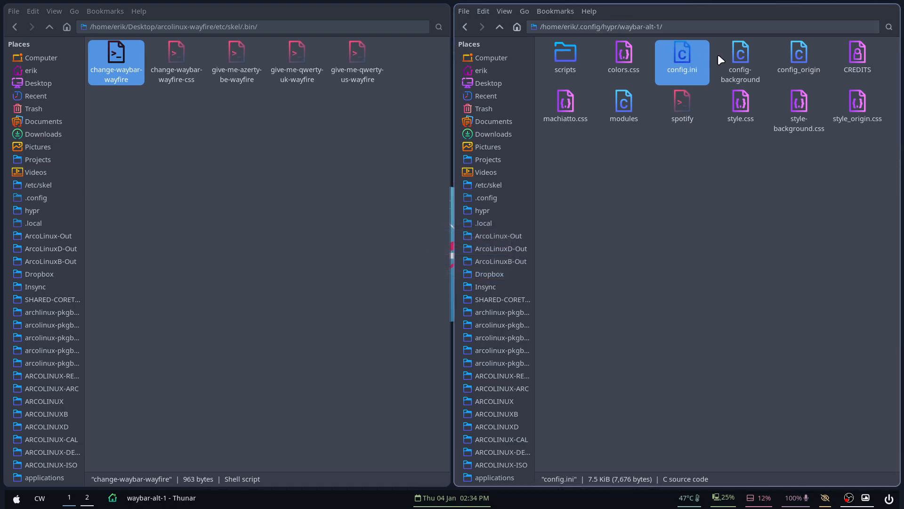
# Rename the config-background file in the waybar-alt-1 folder to config-background.ini.
pyautogui.click(737, 58)
pyautogui.press('F2')
pyautogui.press('End')
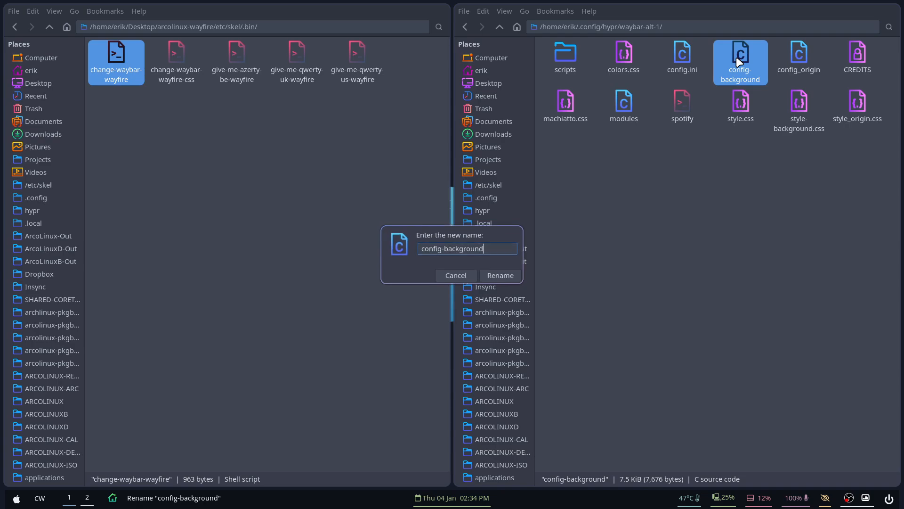
pyautogui.write('.ini')
pyautogui.press('Return')
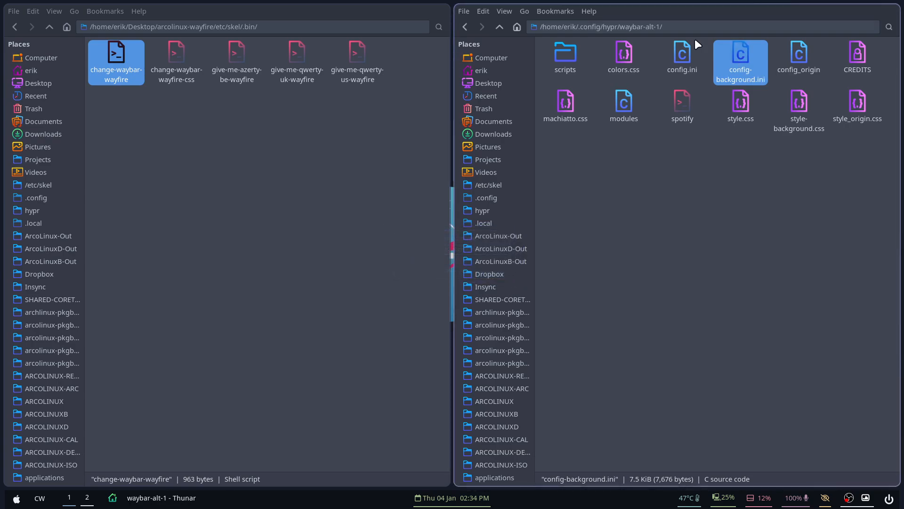
# Rename the config file in the waybar-alt-2 folder of hypr to config.ini.
pyautogui.click(493, 29)
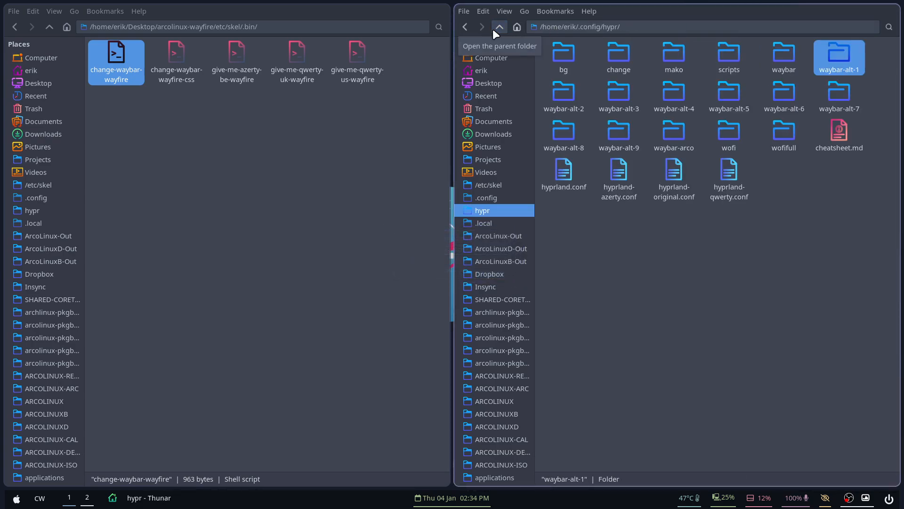
pyautogui.doubleClick(565, 89)
pyautogui.click(584, 57)
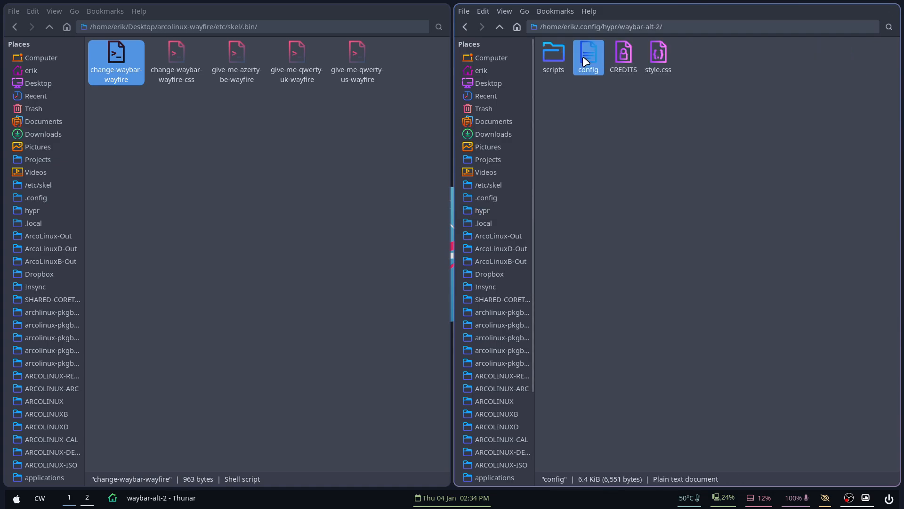
pyautogui.press('F2')
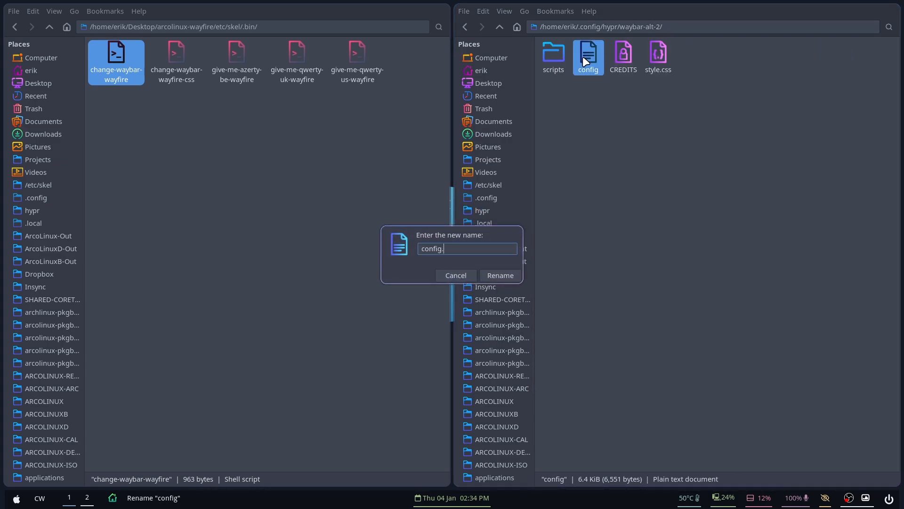
pyautogui.press('Return')
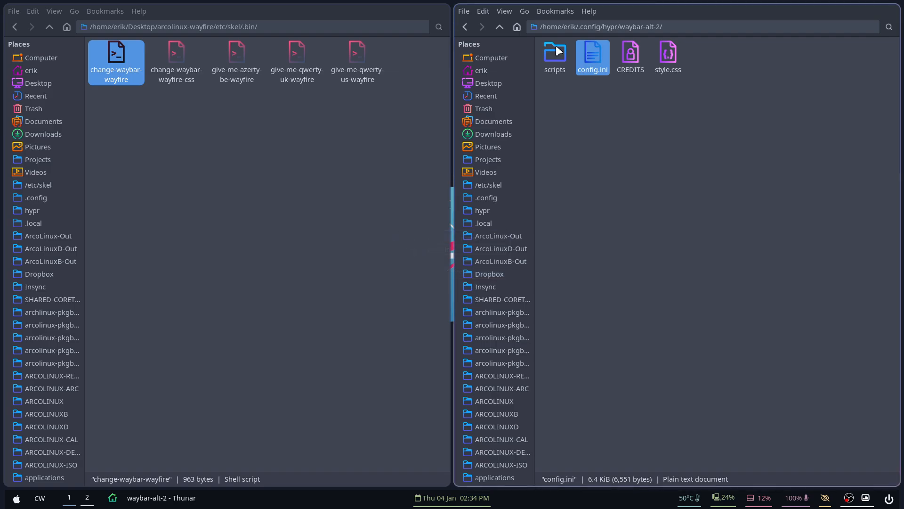
# Rename the config file in the waybar-alt-3 folder of hypr to config.ini.
pyautogui.click(499, 26)
pyautogui.doubleClick(618, 92)
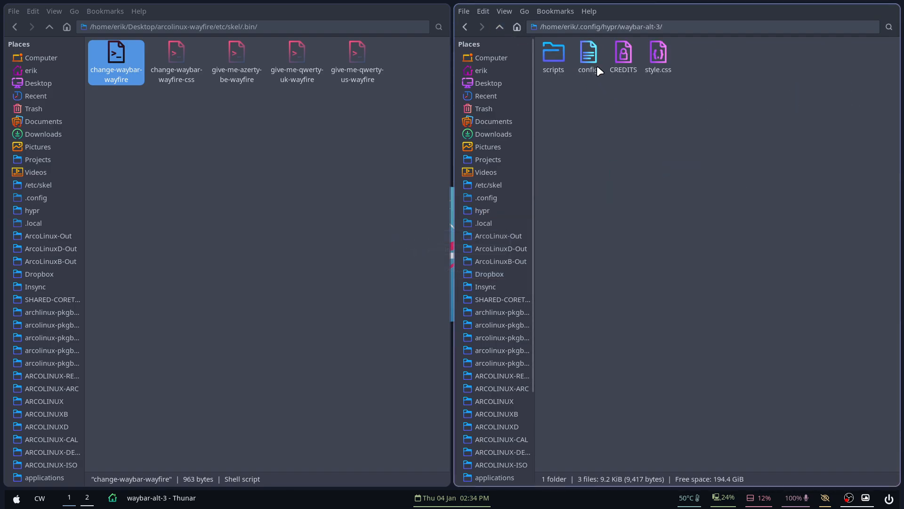
pyautogui.click(588, 55)
pyautogui.press('F2')
pyautogui.press('End')
pyautogui.write('.')
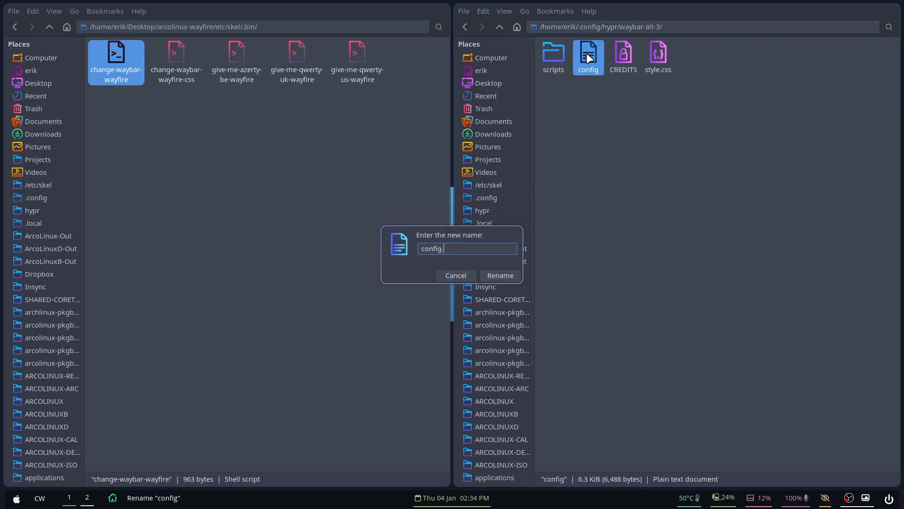
pyautogui.write('ini')
pyautogui.press('Return')
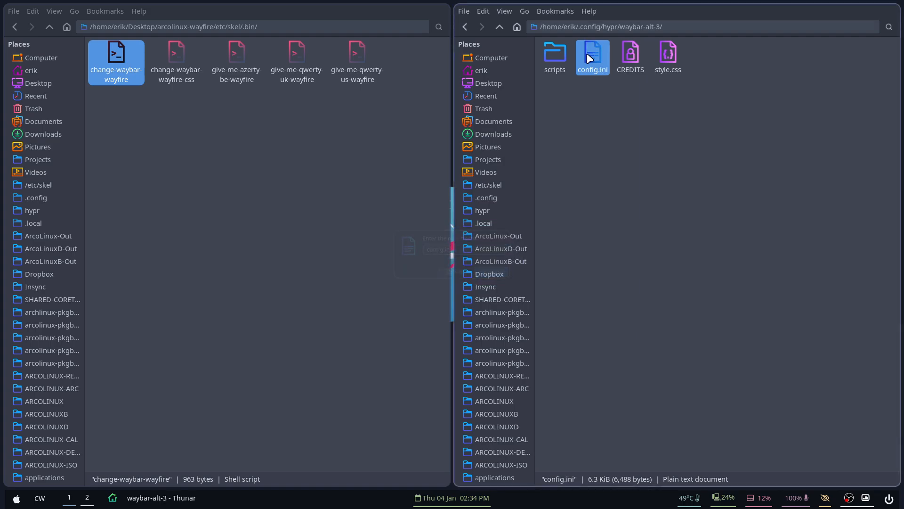
# Check the config file's name in the waybar-alt-4 folder and keep it as config.ini.
pyautogui.click(500, 27)
pyautogui.doubleClick(672, 86)
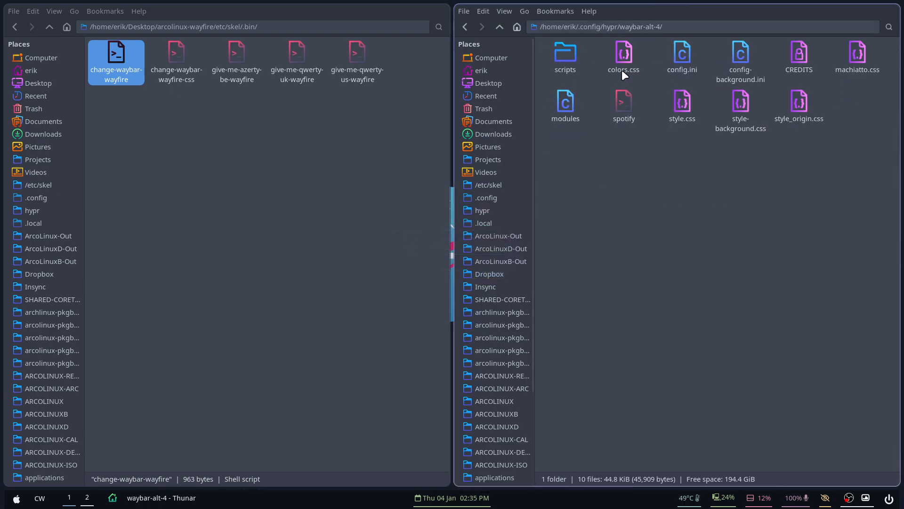
pyautogui.click(690, 66)
pyautogui.press('F2')
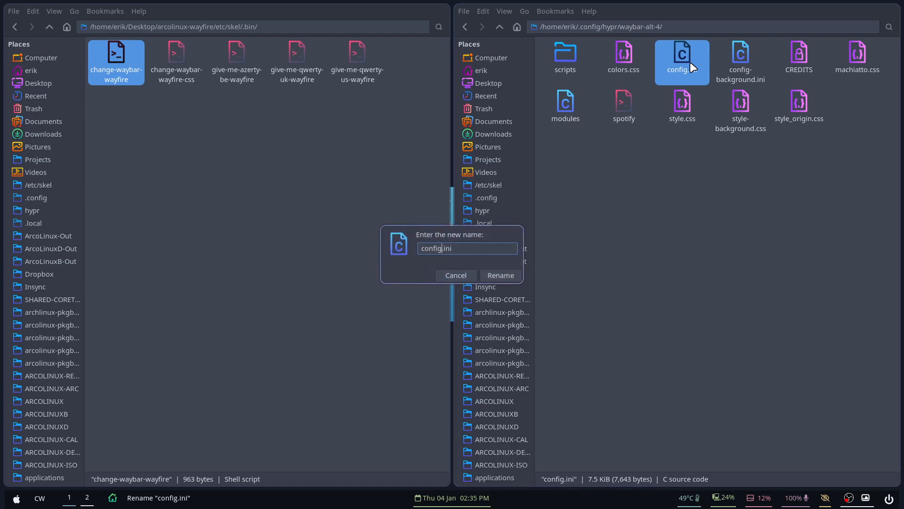
pyautogui.press('Return')
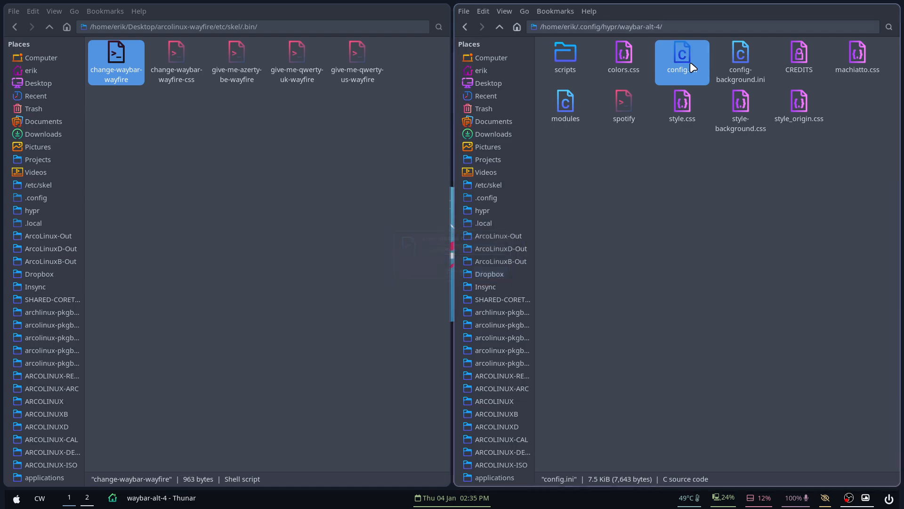
# Check the config file names in the waybar-alt-5, waybar-alt-6 and waybar-alt-7 folders, and return to the hypr folder.
pyautogui.click(499, 26)
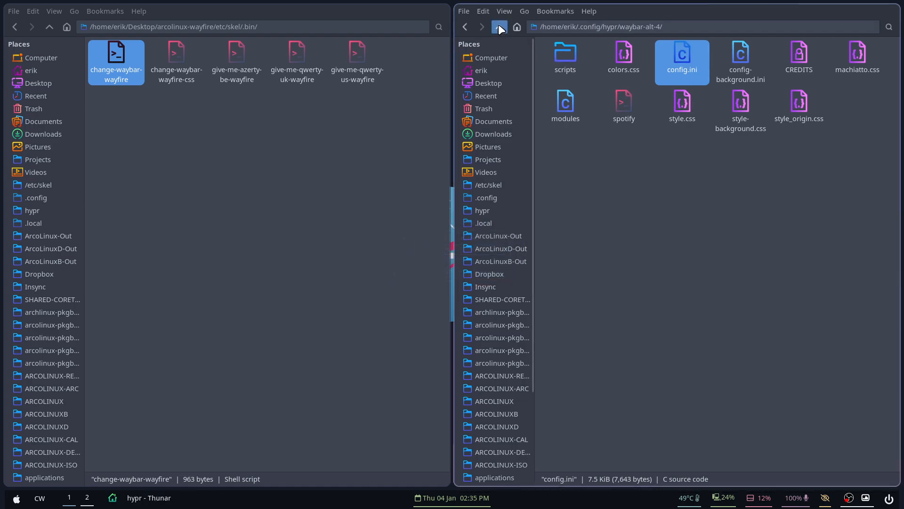
pyautogui.click(725, 85)
pyautogui.doubleClick(726, 86)
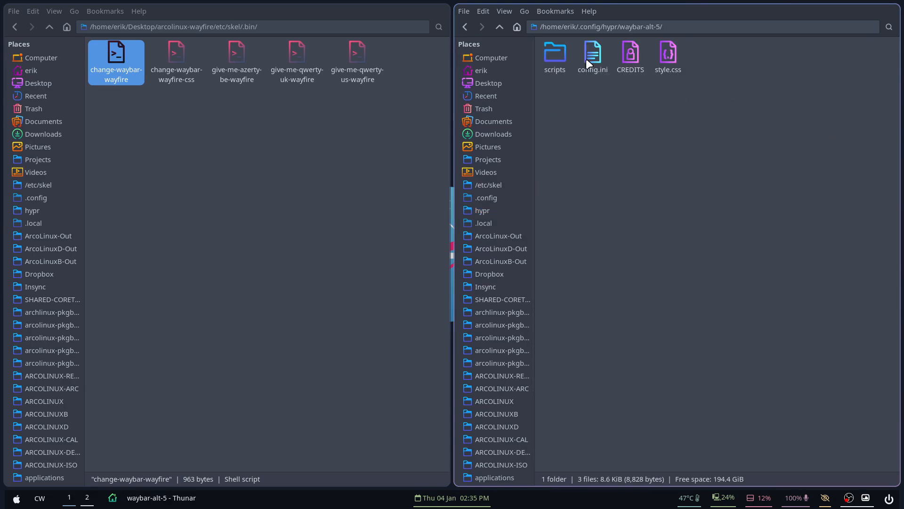
pyautogui.click(500, 26)
pyautogui.doubleClick(785, 95)
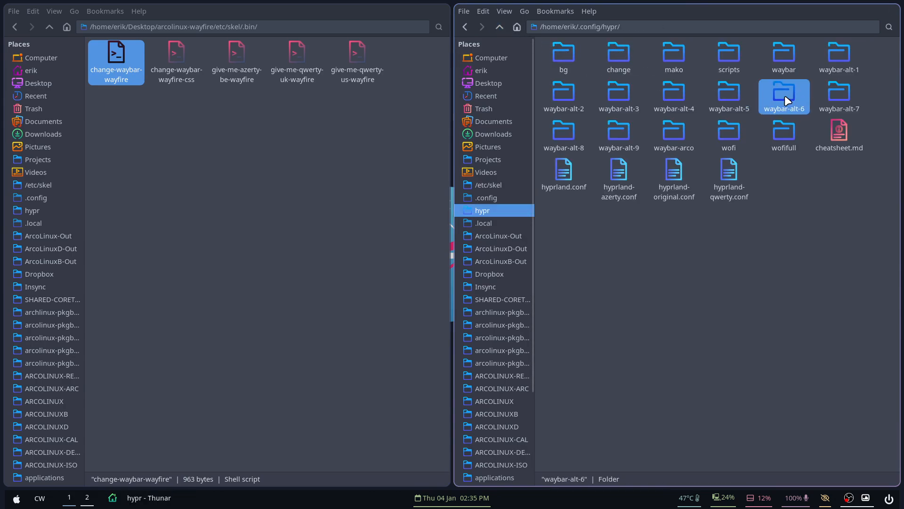
pyautogui.click(499, 26)
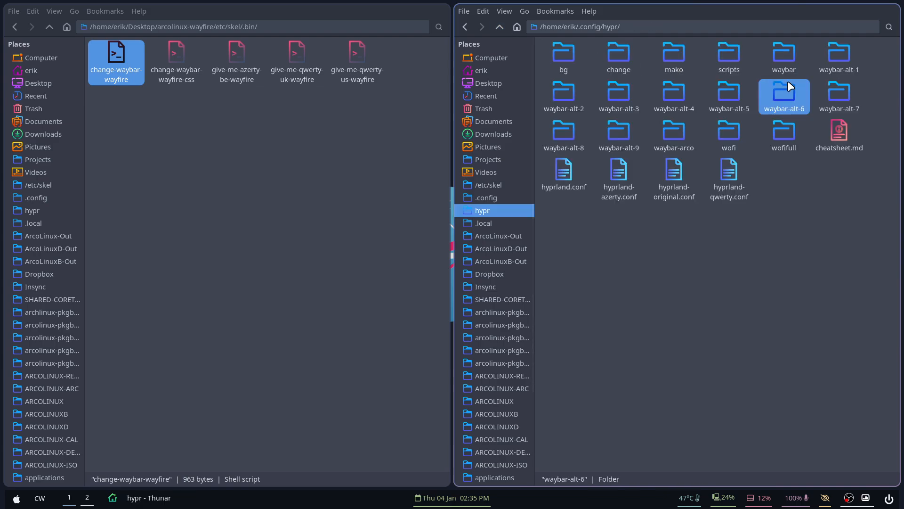
pyautogui.click(838, 94)
pyautogui.doubleClick(838, 94)
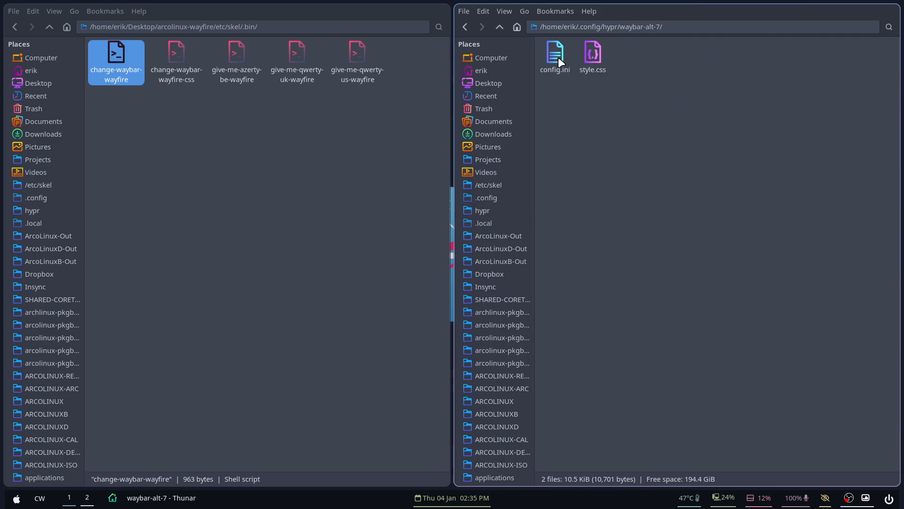
pyautogui.click(501, 27)
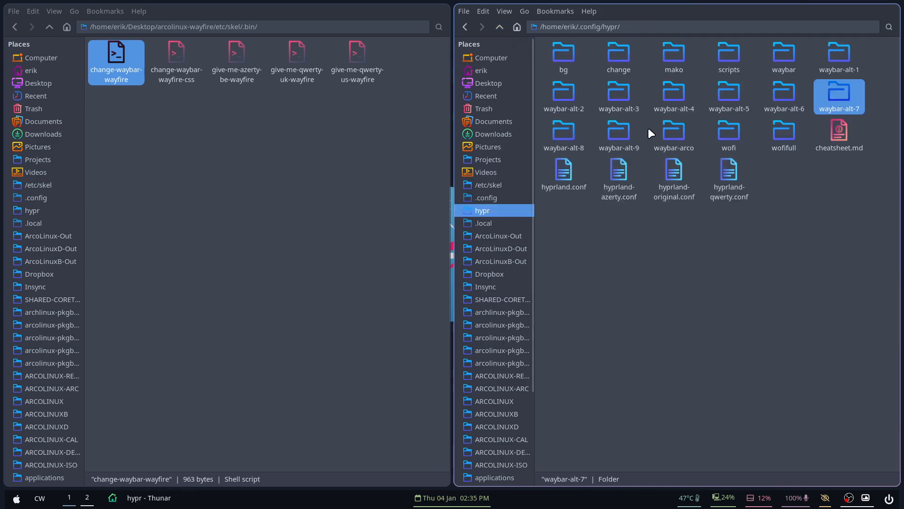
# Set the CONFIG path in the statusbar script of hypr's scripts folder to waybar/config.ini, save it and close the editor.
pyautogui.doubleClick(716, 63)
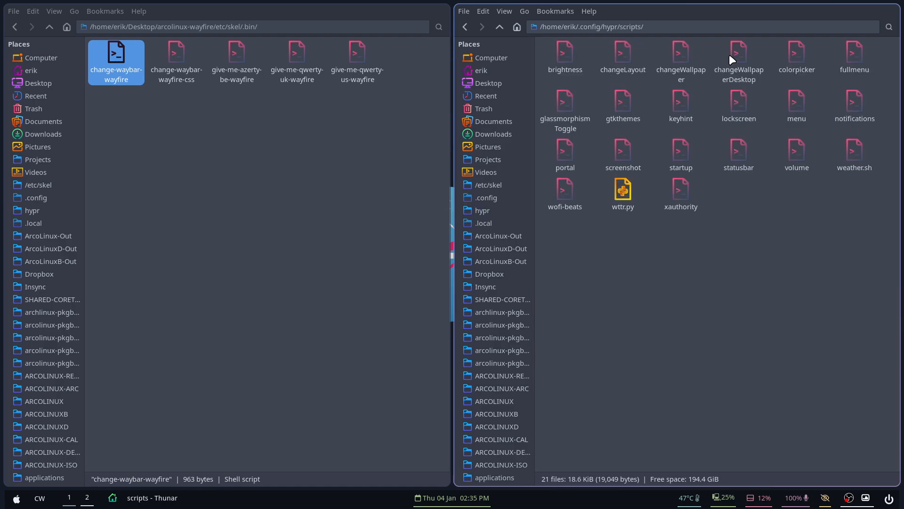
pyautogui.doubleClick(739, 153)
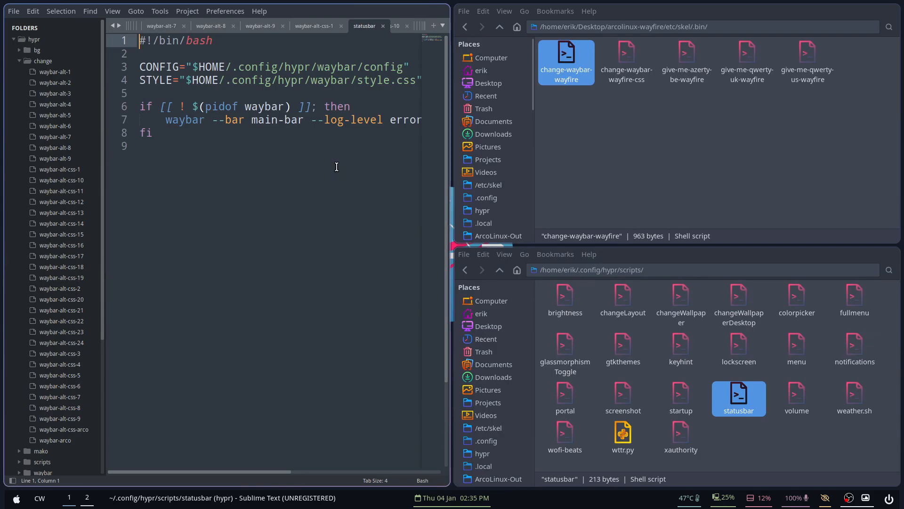
pyautogui.press('super+f')
pyautogui.click(399, 64)
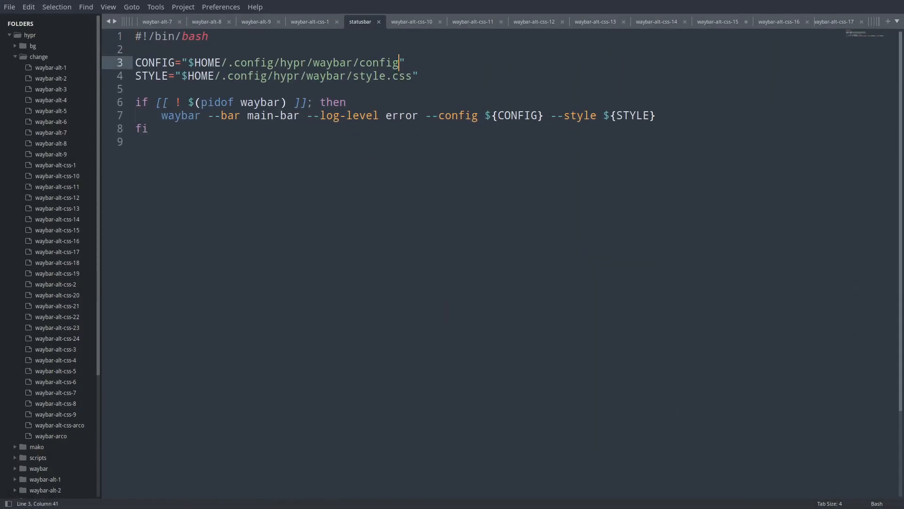
pyautogui.write('.ini')
pyautogui.hotkey('ctrl', 's')
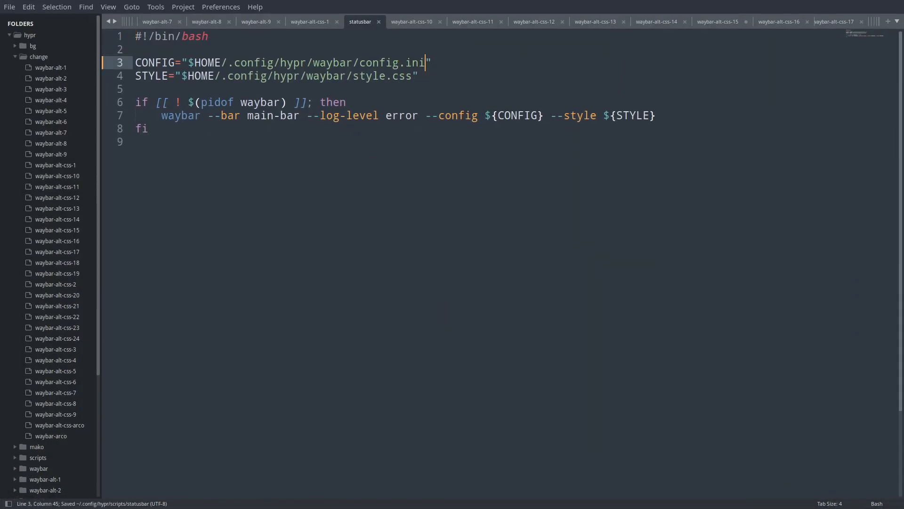
pyautogui.press('super+q')
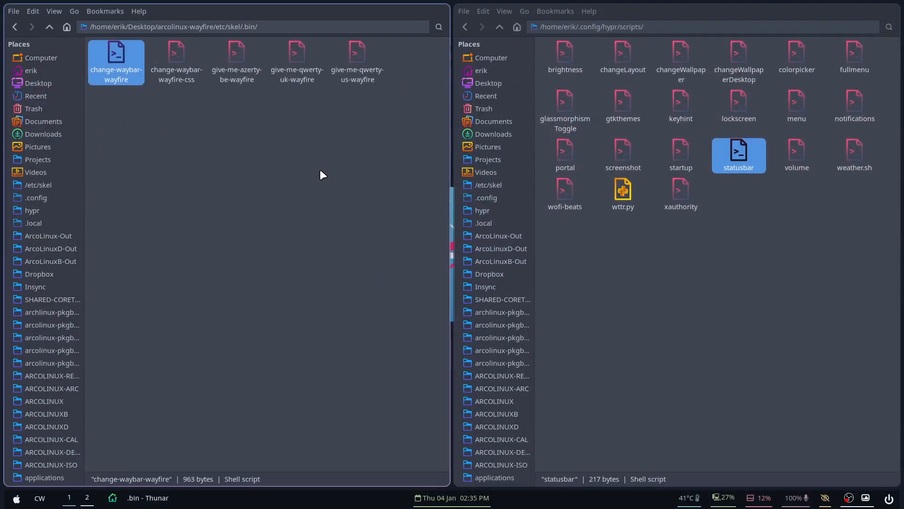
# Open the Waybar chooser and test its bar layouts, including Waybar alt-1, alt-2 and alt-3.
pyautogui.click(40, 499)
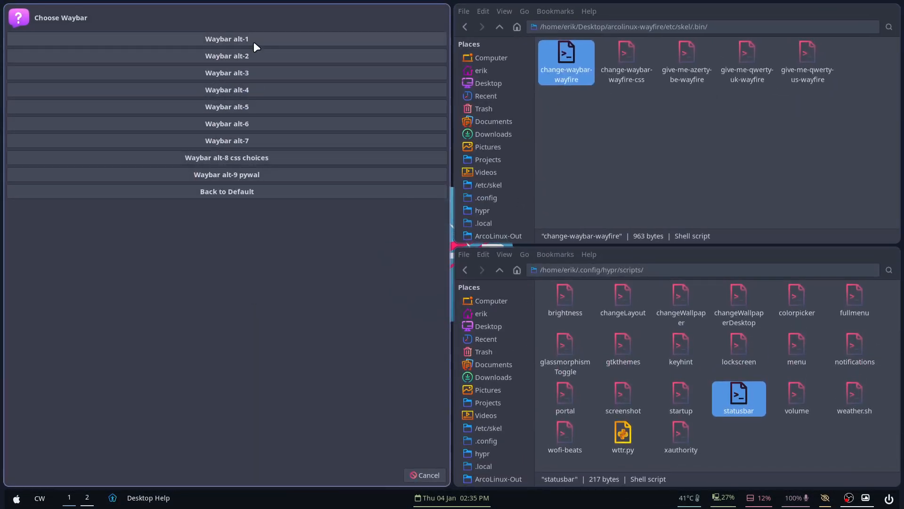
pyautogui.click(253, 41)
pyautogui.click(262, 79)
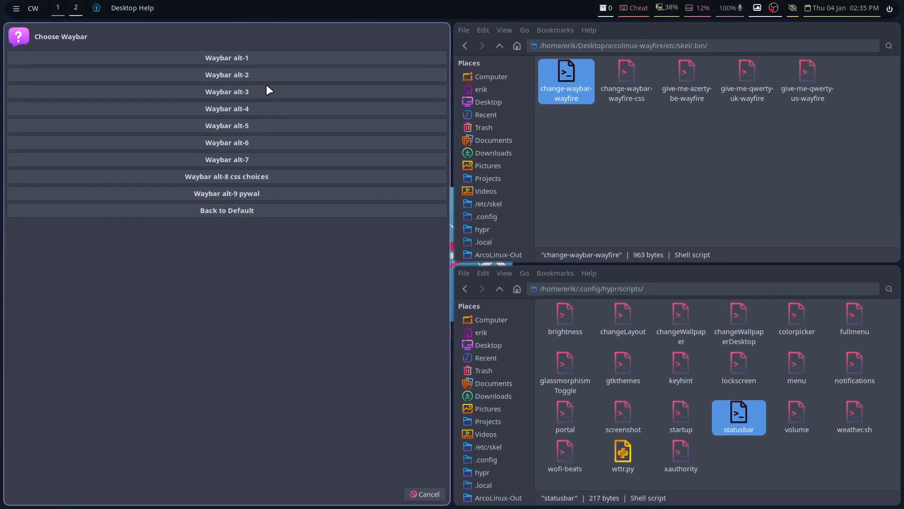
pyautogui.click(265, 89)
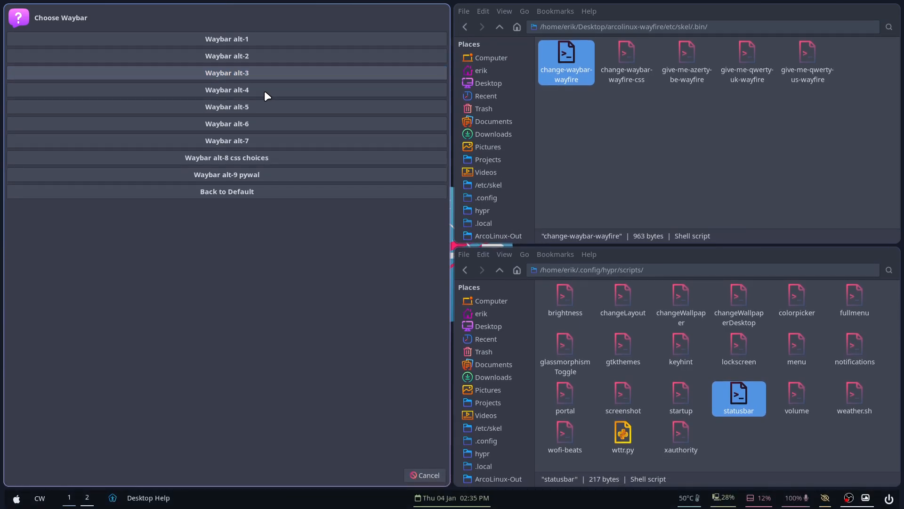
pyautogui.click(267, 106)
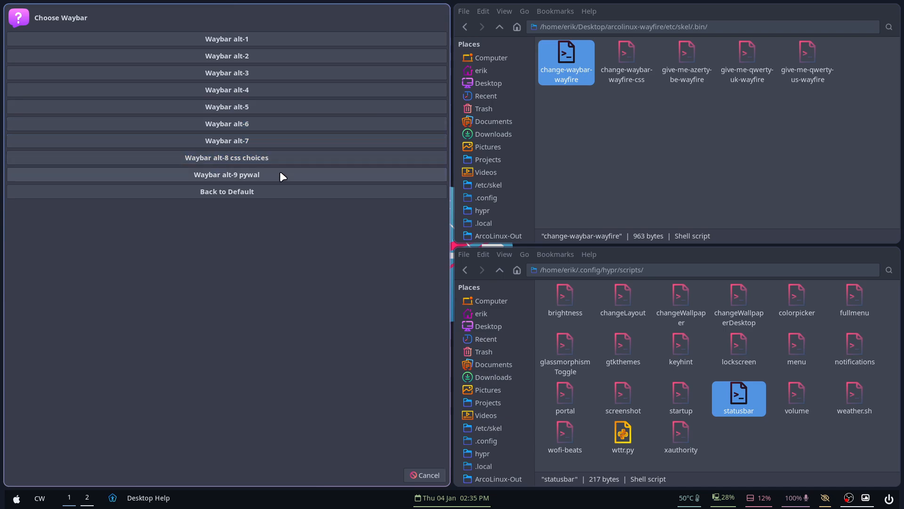
pyautogui.click(279, 196)
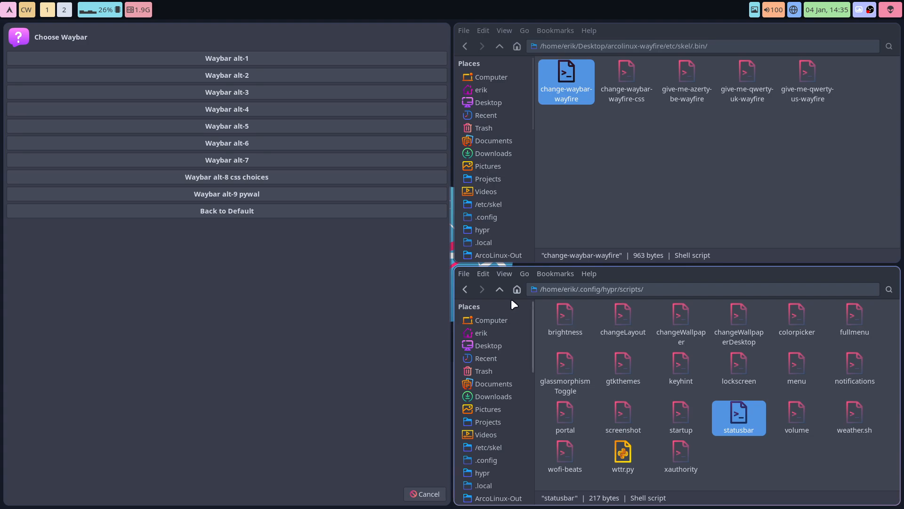
# Open the change-waybar-hyprland script from the home folder's .bin directory in the text editor, shown full screen.
pyautogui.click(498, 294)
pyautogui.click(497, 295)
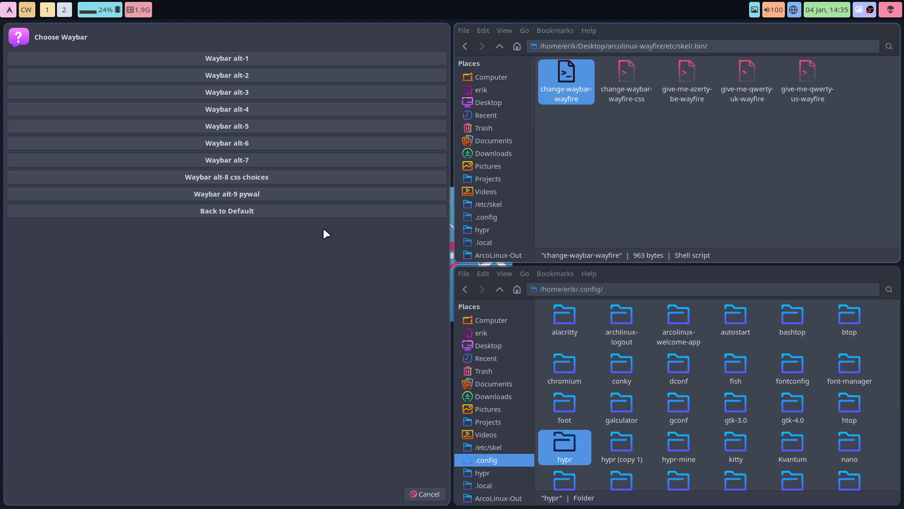
pyautogui.click(484, 92)
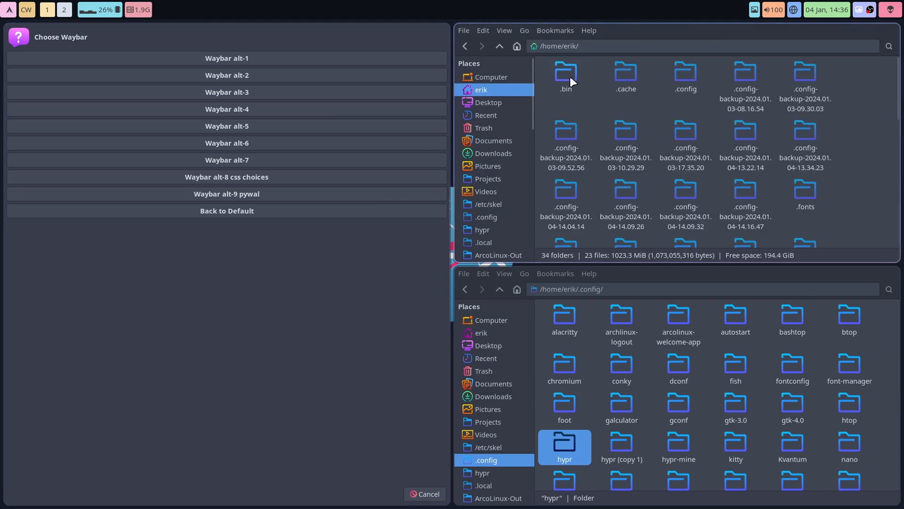
pyautogui.doubleClick(563, 70)
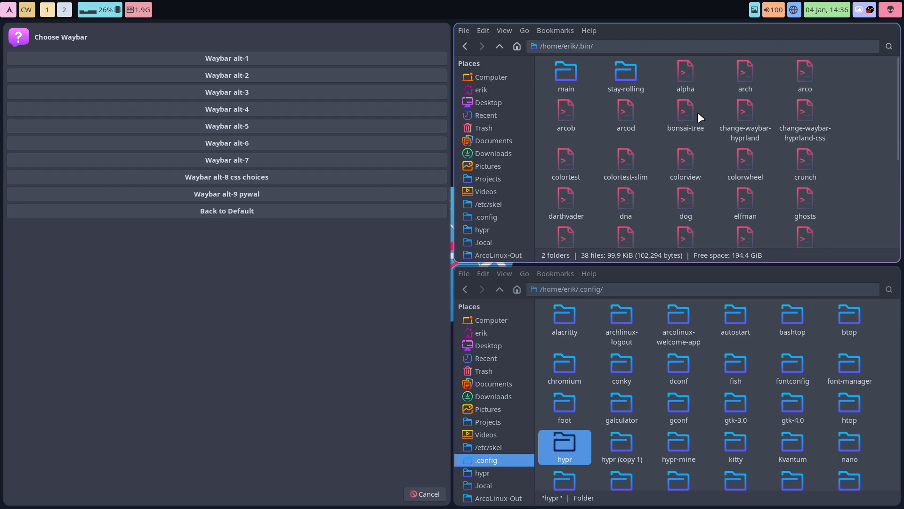
pyautogui.doubleClick(747, 113)
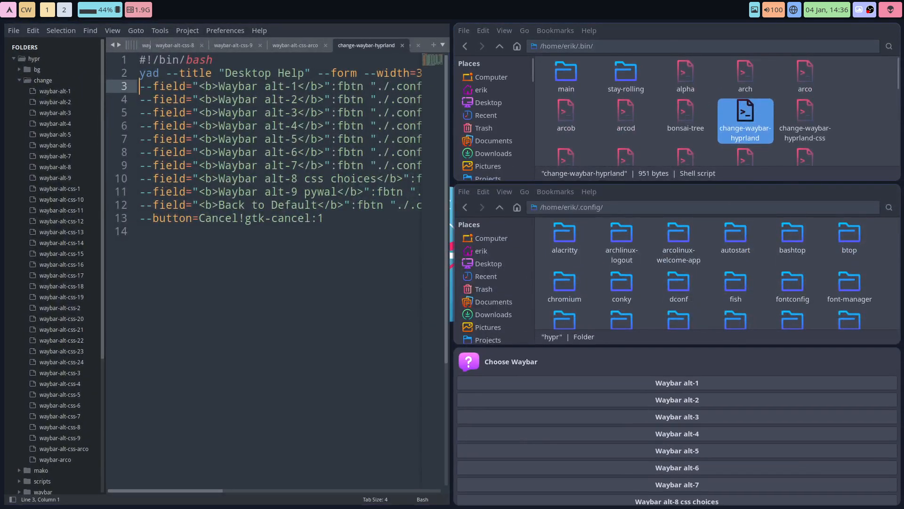
pyautogui.press('super+f')
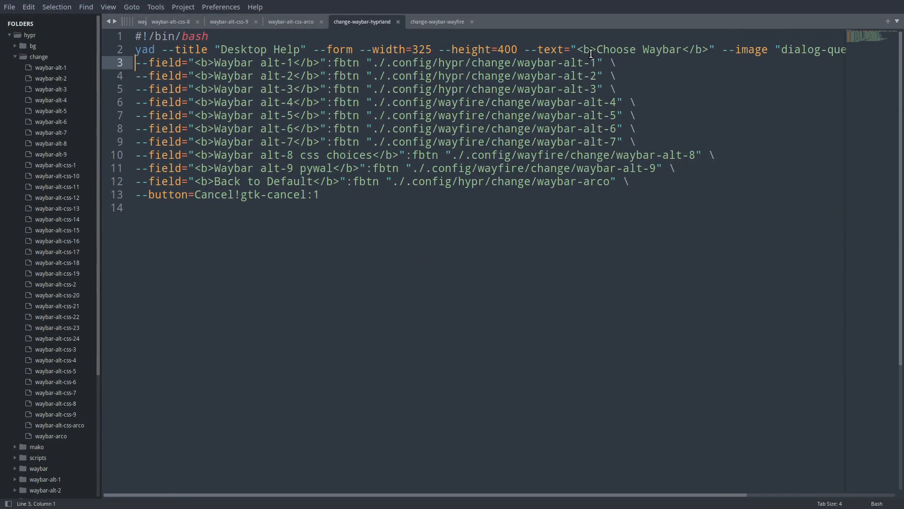
# Replace every "wayfire" with "hypr" in the change-waybar-hyprland script's paths, then save and close the editor.
pyautogui.doubleClick(462, 103)
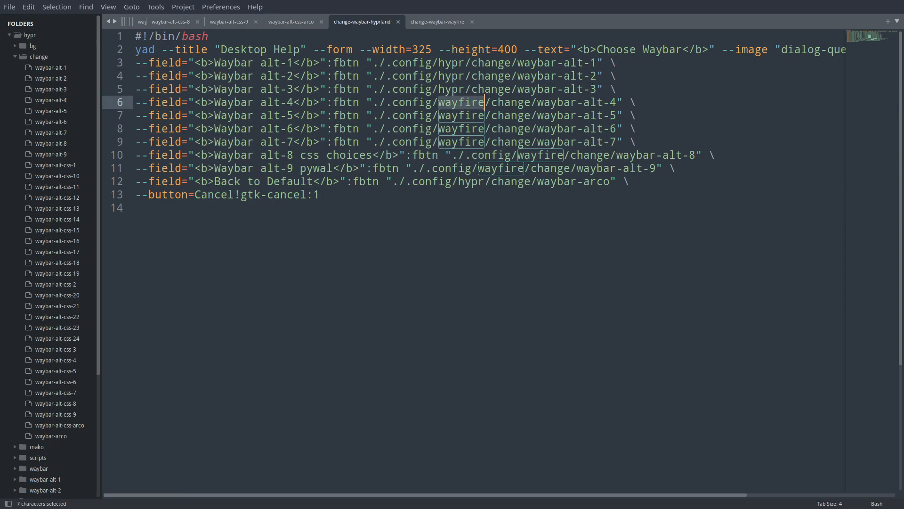
pyautogui.hotkey('ctrl', 'h')
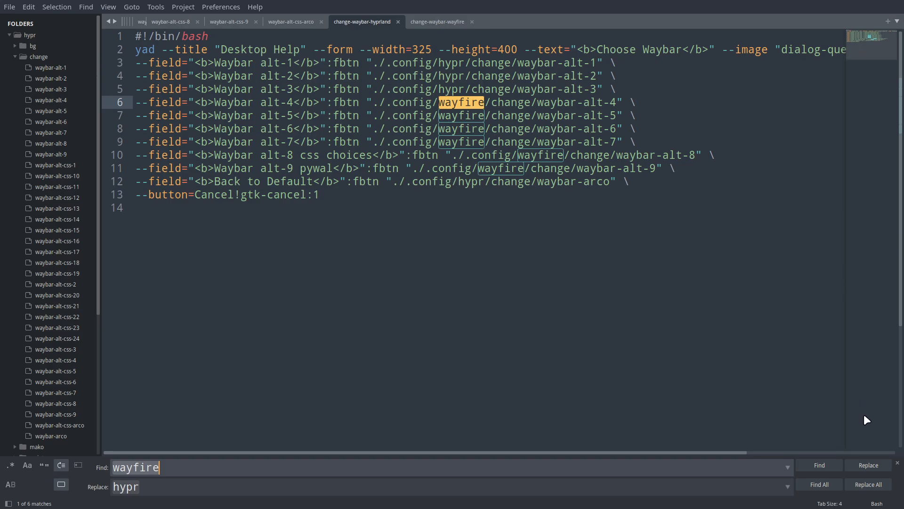
pyautogui.click(874, 464)
pyautogui.click(874, 464)
pyautogui.click(874, 464)
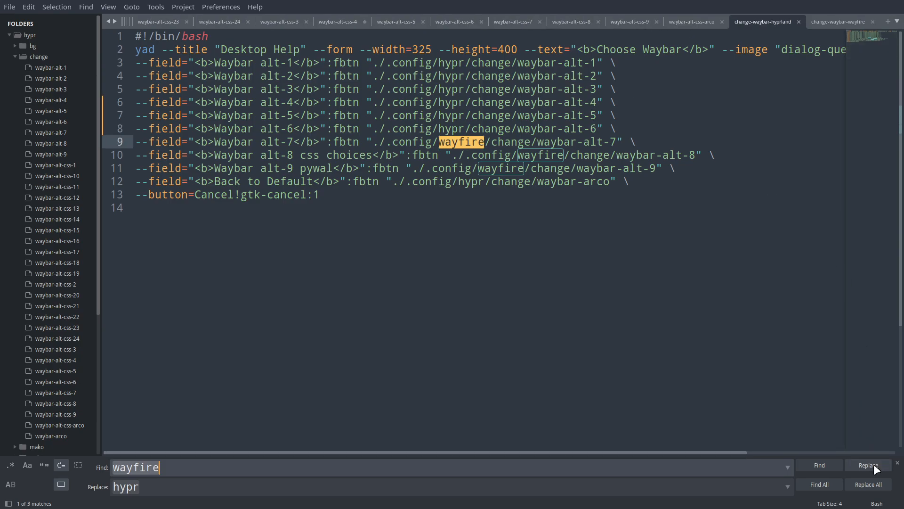
pyautogui.click(874, 465)
pyautogui.click(874, 464)
pyautogui.click(874, 464)
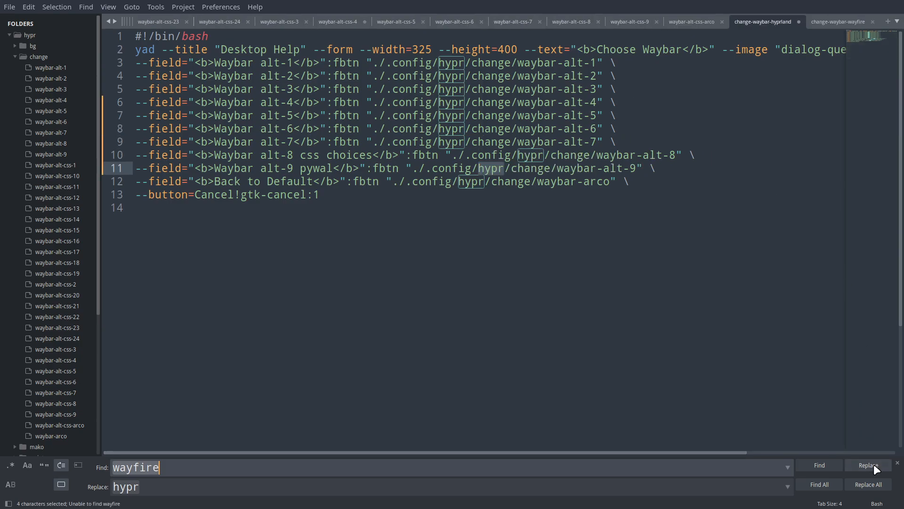
pyautogui.click(651, 307)
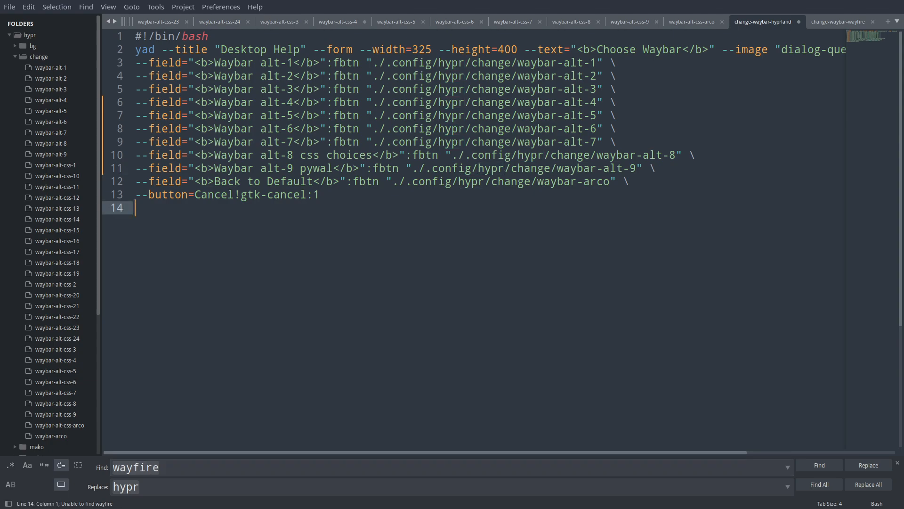
pyautogui.hotkey('ctrl', 's')
pyautogui.press('super+q')
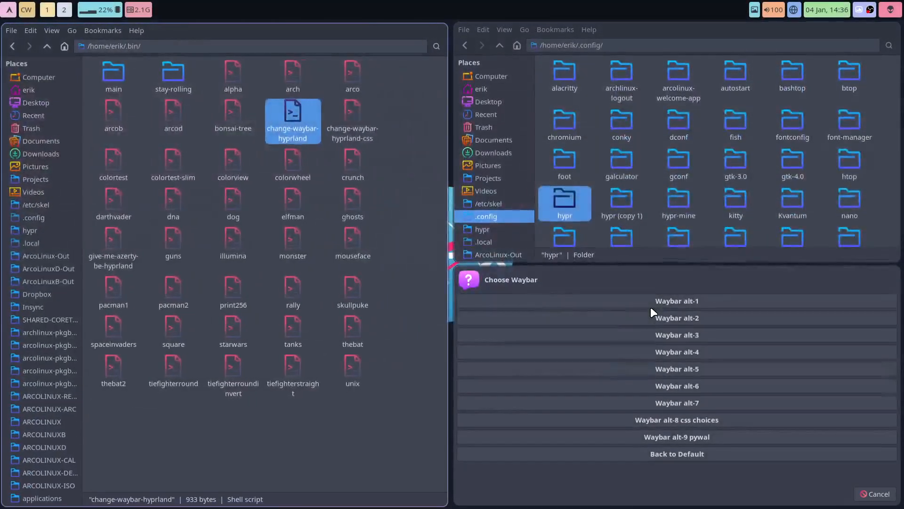
# Close the old Waybar chooser, reopen it from the bar, and test its layouts starting with Waybar alt-1.
pyautogui.click(874, 493)
pyautogui.click(25, 7)
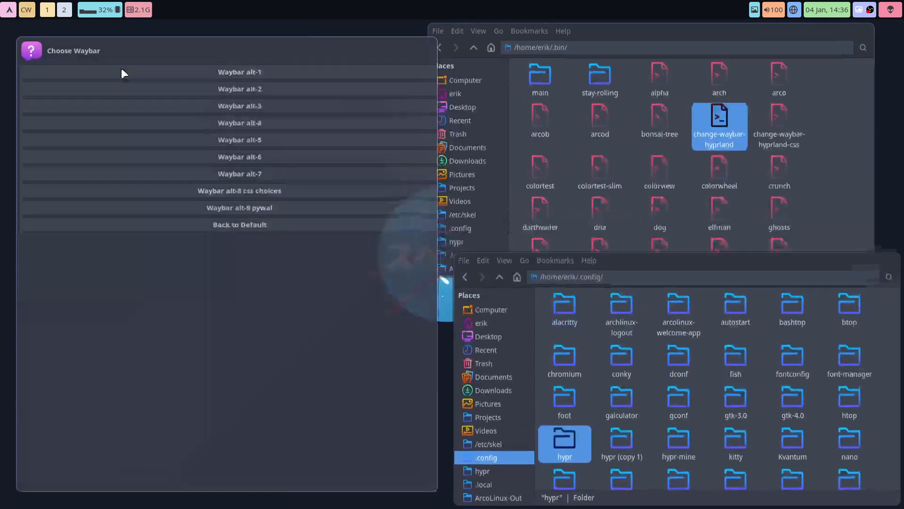
pyautogui.click(253, 58)
pyautogui.click(254, 80)
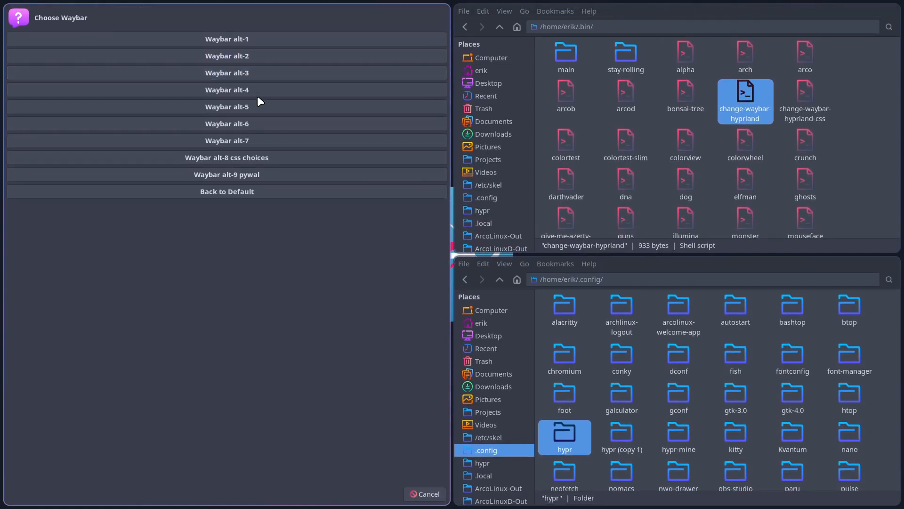
pyautogui.click(259, 92)
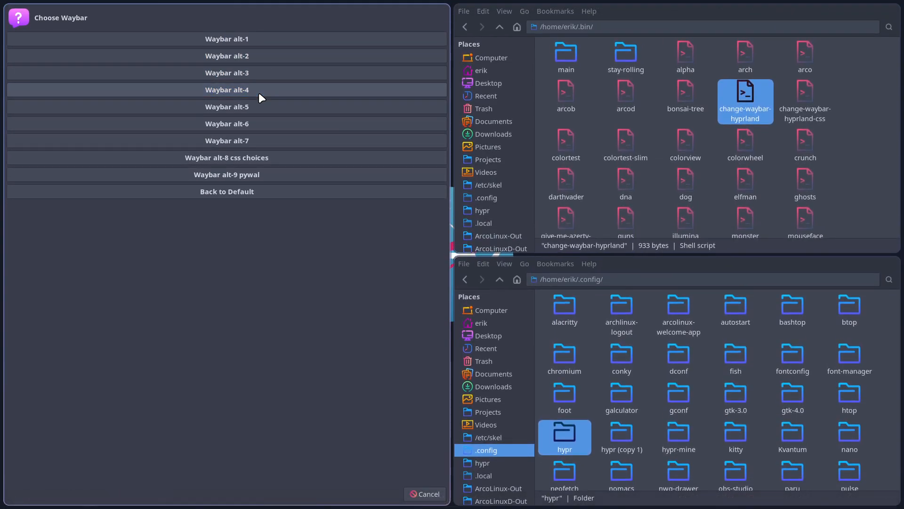
pyautogui.click(262, 131)
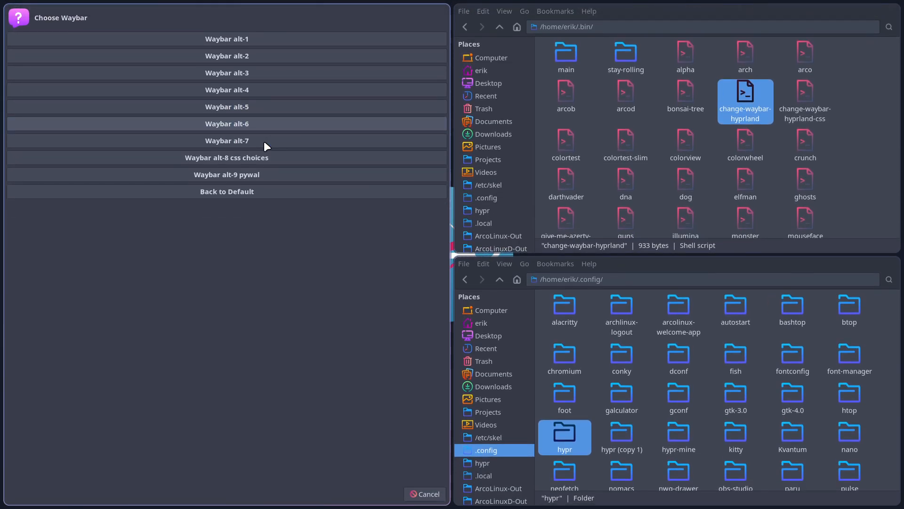
pyautogui.click(266, 140)
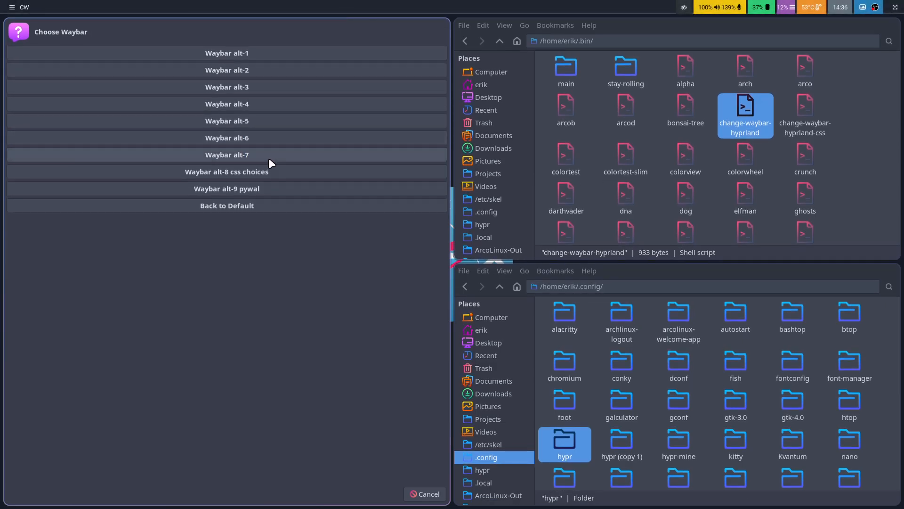
pyautogui.click(276, 175)
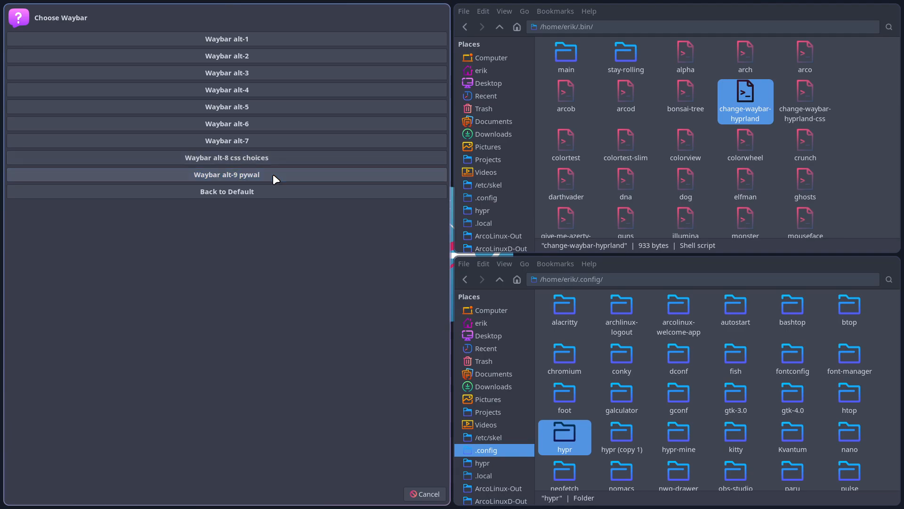
# Retest the Waybar alt-4, alt-5 and alt-6 layouts from the chooser.
pyautogui.click(258, 92)
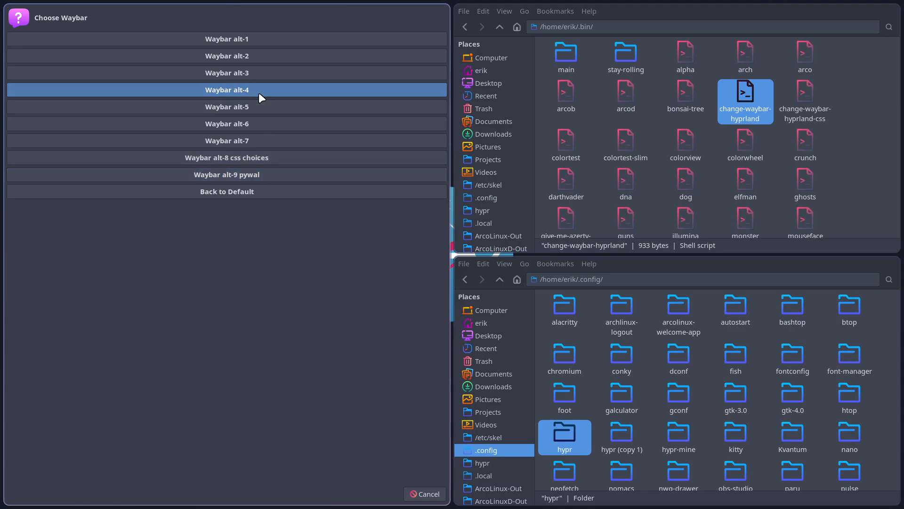
pyautogui.click(260, 131)
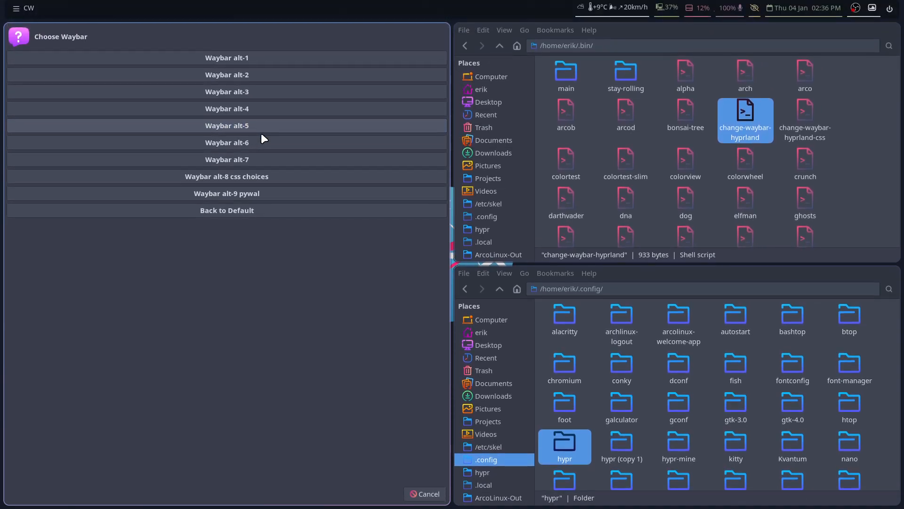
pyautogui.click(262, 146)
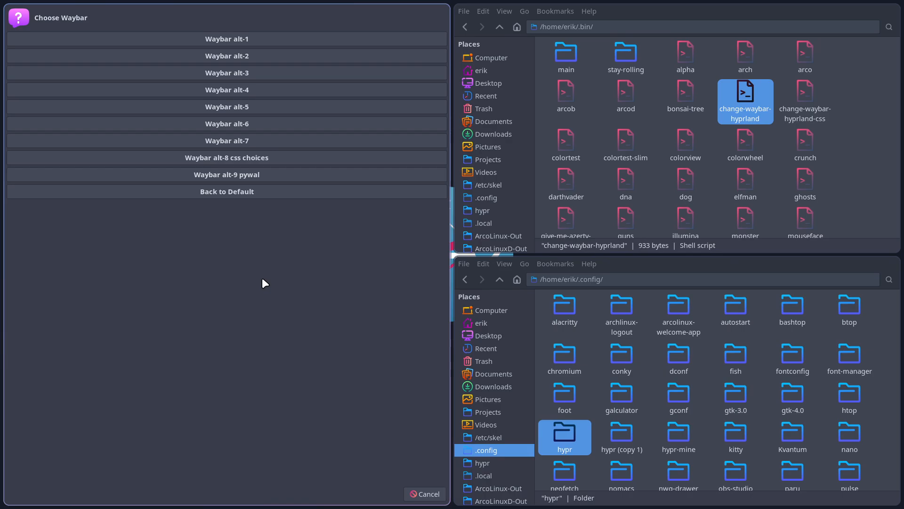
# Launch Sublime Text full screen and close the change-waybar-hyprland script.
pyautogui.press('super+d')
pyautogui.write('sub')
pyautogui.press('Return')
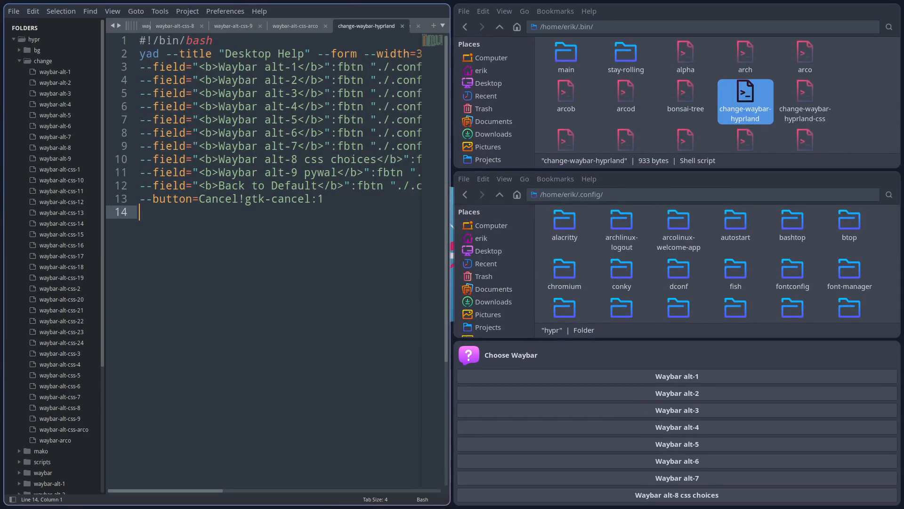
pyautogui.press('super+f')
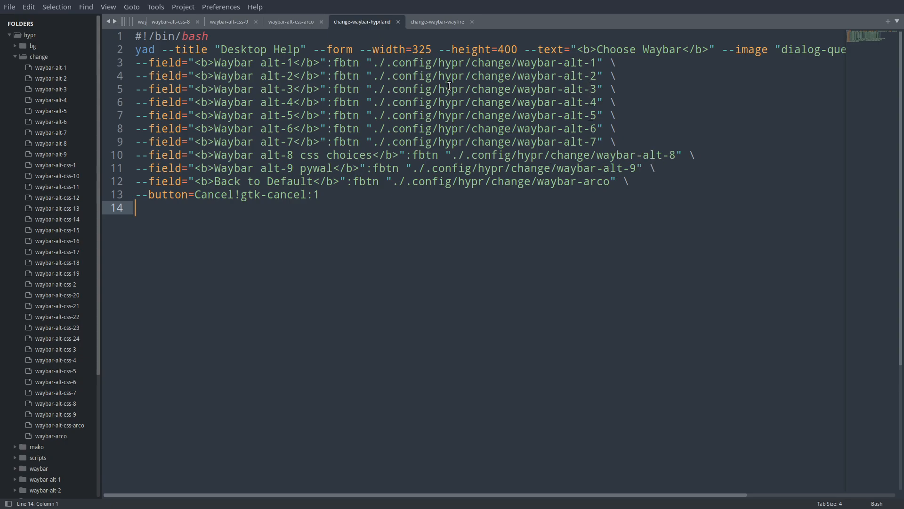
pyautogui.click(398, 21)
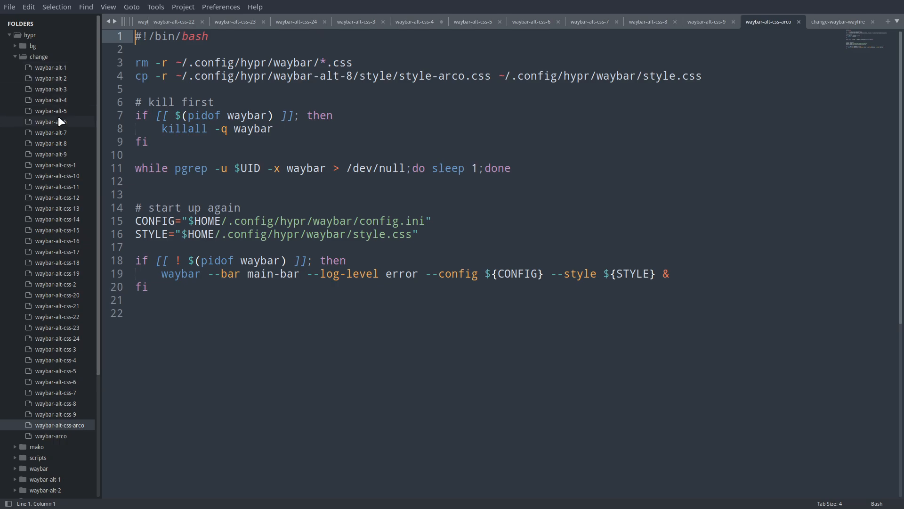
# Inspect the waybar-alt-1 to waybar-alt-9 scripts in the change folder, checking the copied folder number and the config.ini path.
pyautogui.click(60, 68)
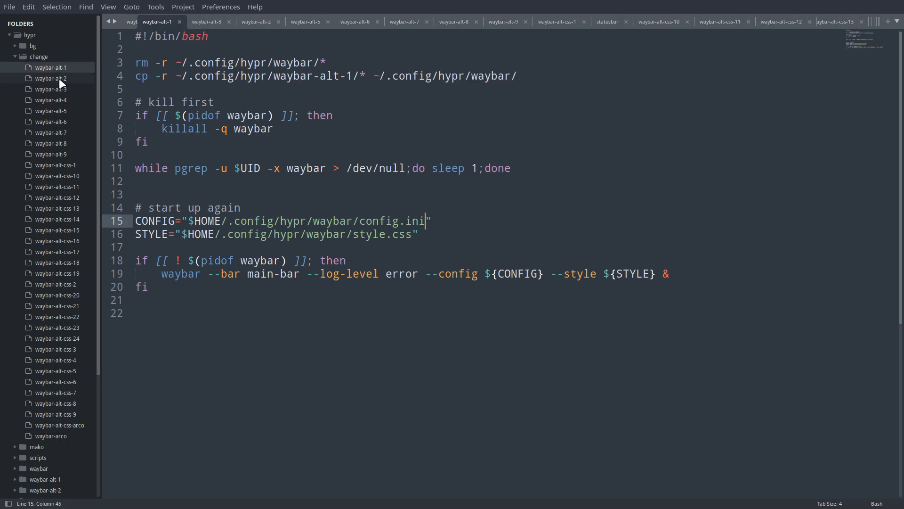
pyautogui.click(61, 79)
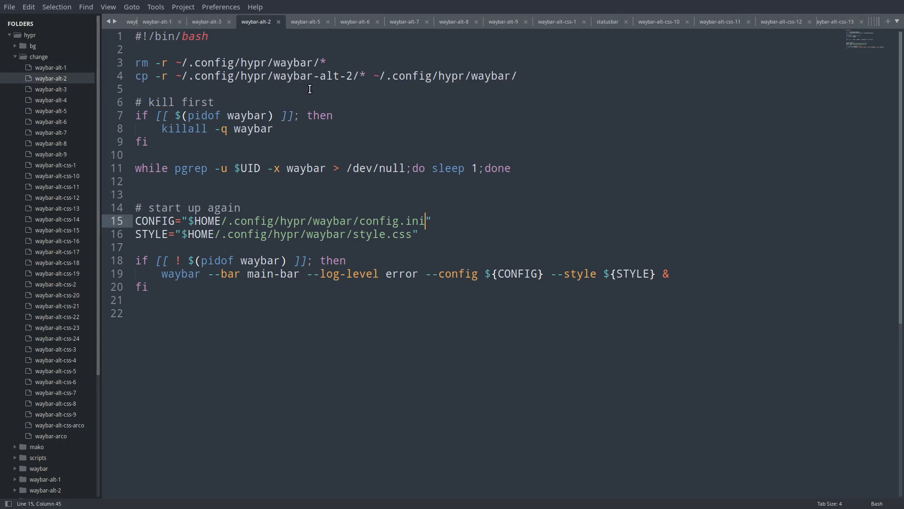
pyautogui.doubleClick(349, 76)
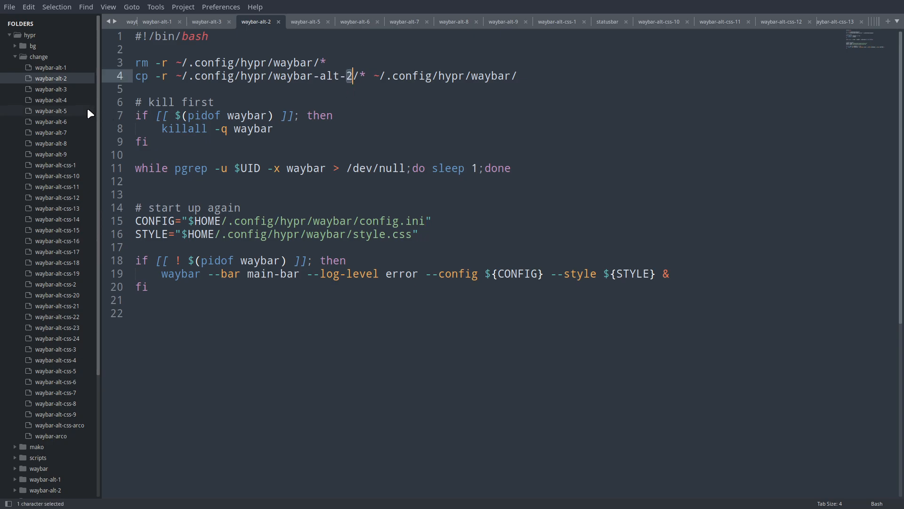
pyautogui.doubleClick(415, 221)
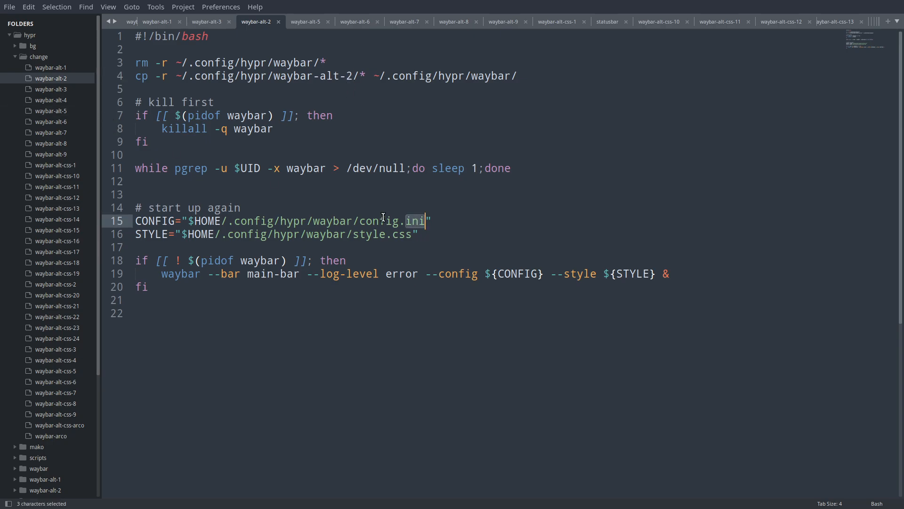
pyautogui.click(56, 90)
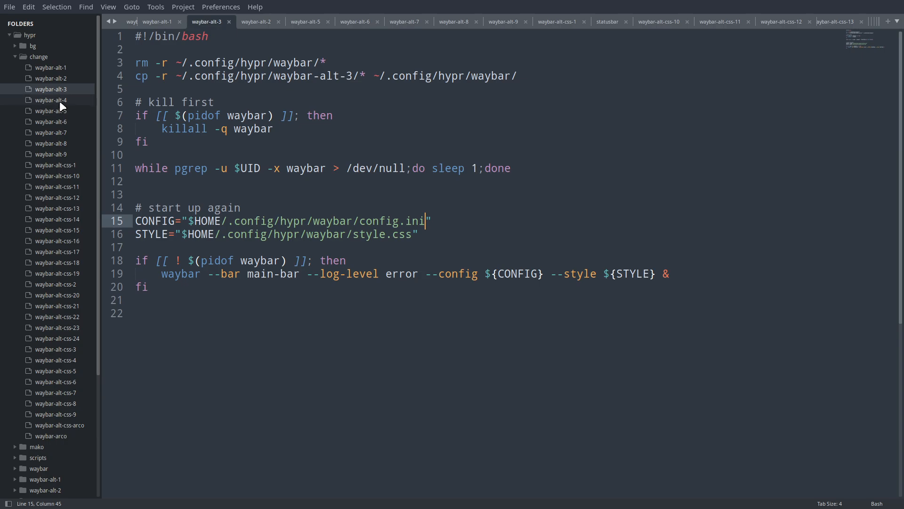
pyautogui.click(59, 100)
pyautogui.click(62, 113)
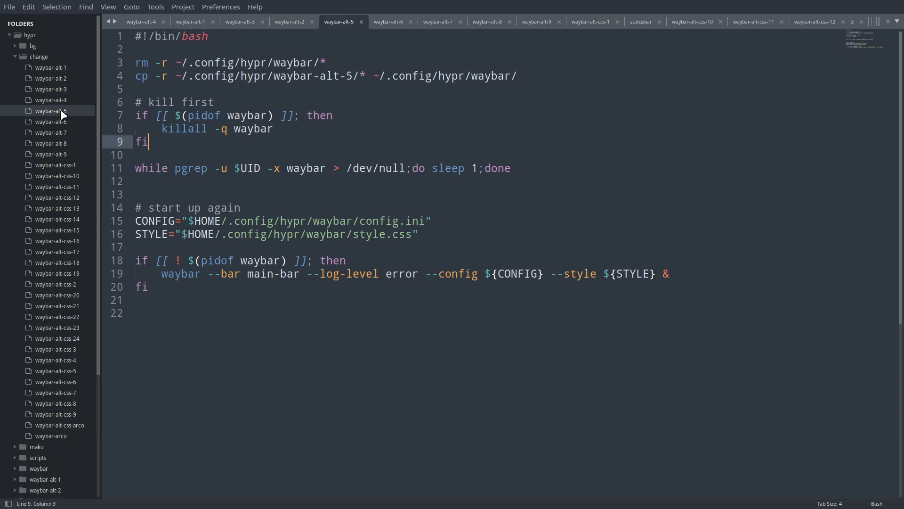
pyautogui.click(61, 120)
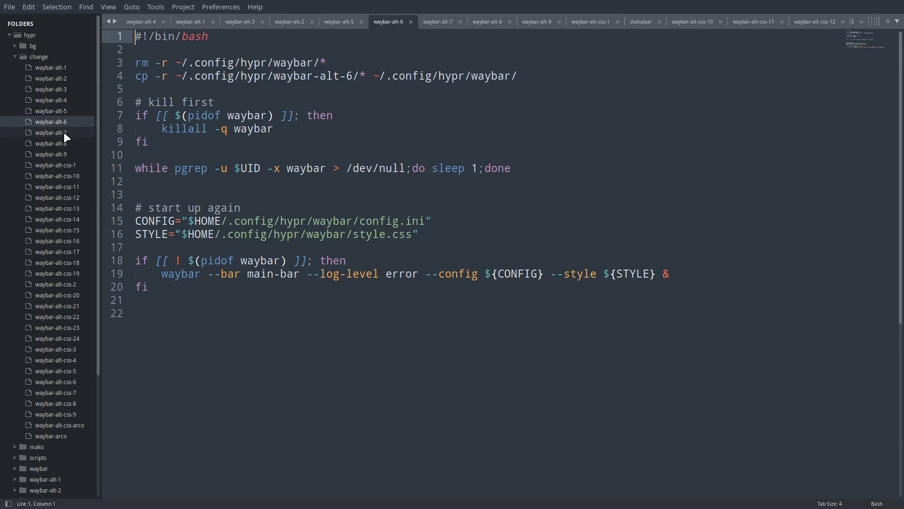
pyautogui.click(64, 133)
pyautogui.click(63, 146)
pyautogui.click(62, 154)
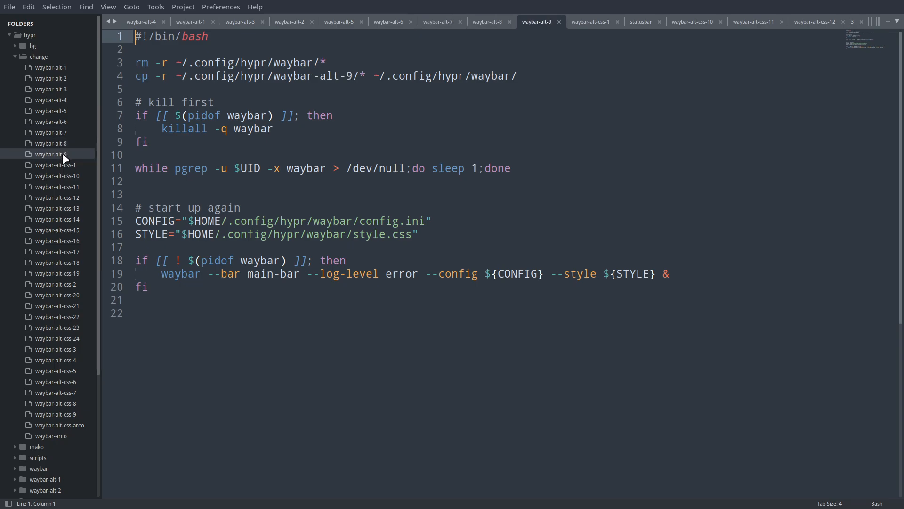
# Go through the waybar-alt-1 to waybar-alt-9 scripts again, comparing each script's name with the folder it copies.
pyautogui.click(53, 69)
pyautogui.click(55, 81)
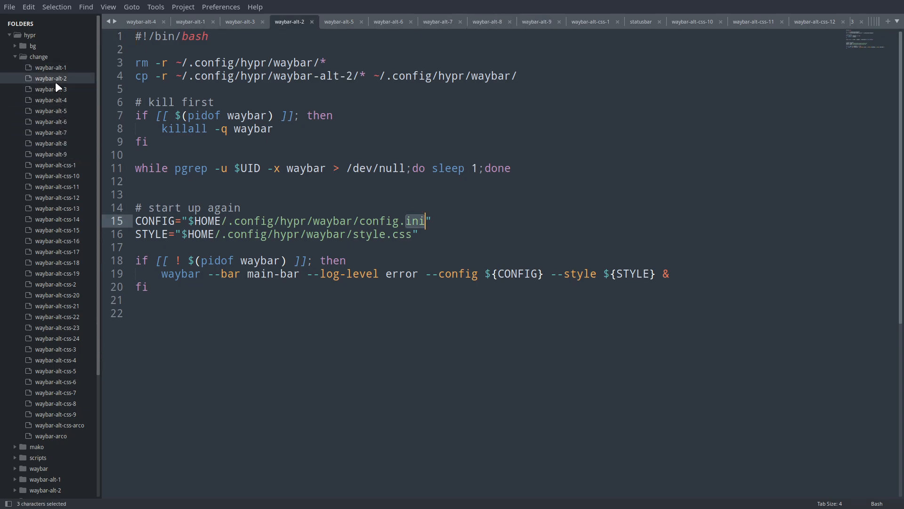
pyautogui.click(56, 90)
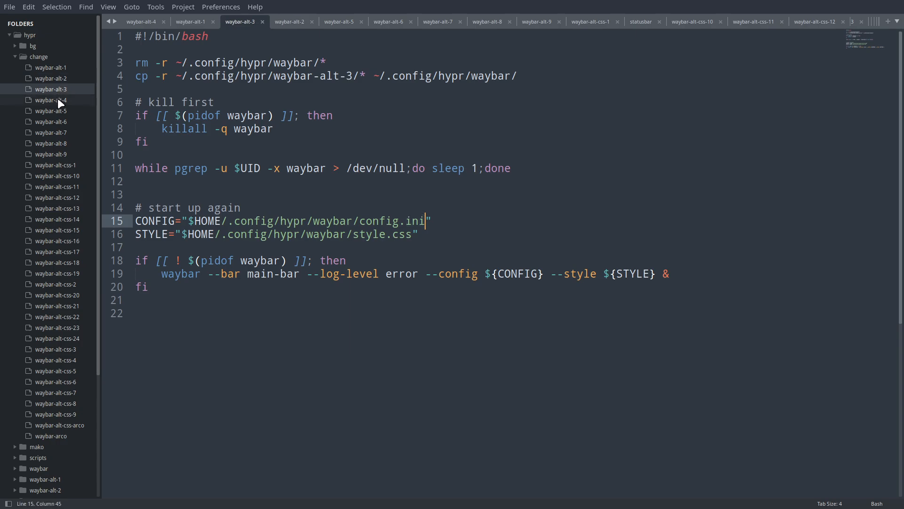
pyautogui.click(57, 98)
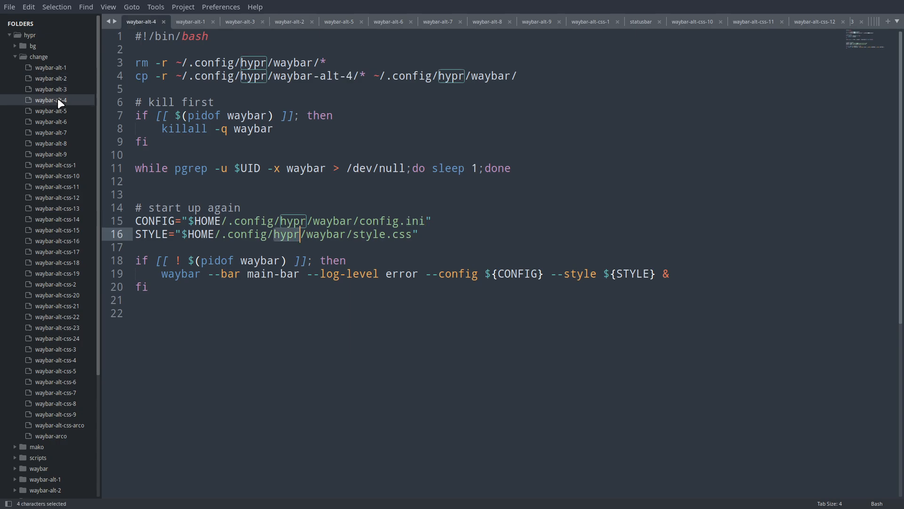
pyautogui.click(58, 109)
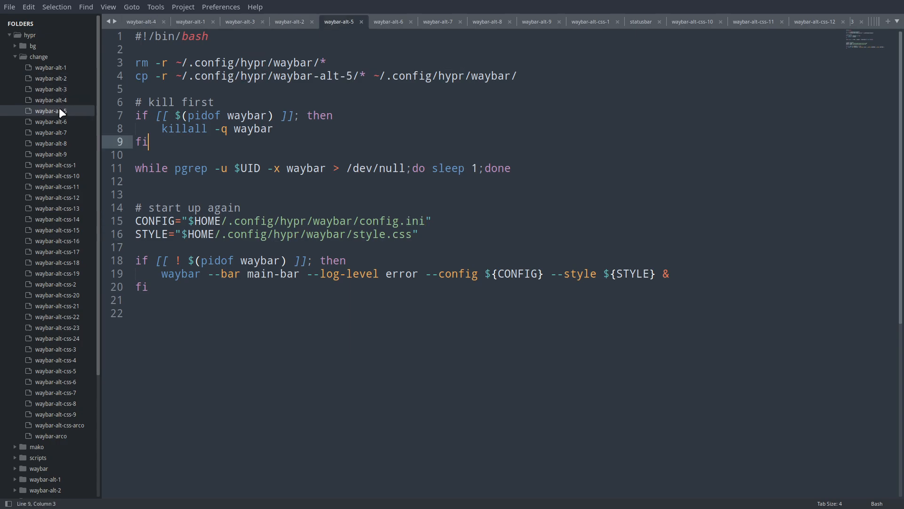
pyautogui.click(61, 121)
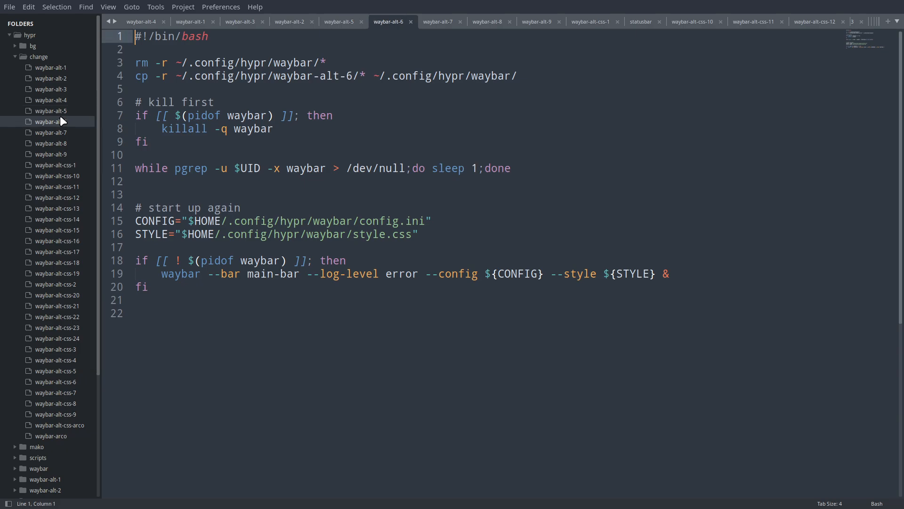
pyautogui.click(60, 133)
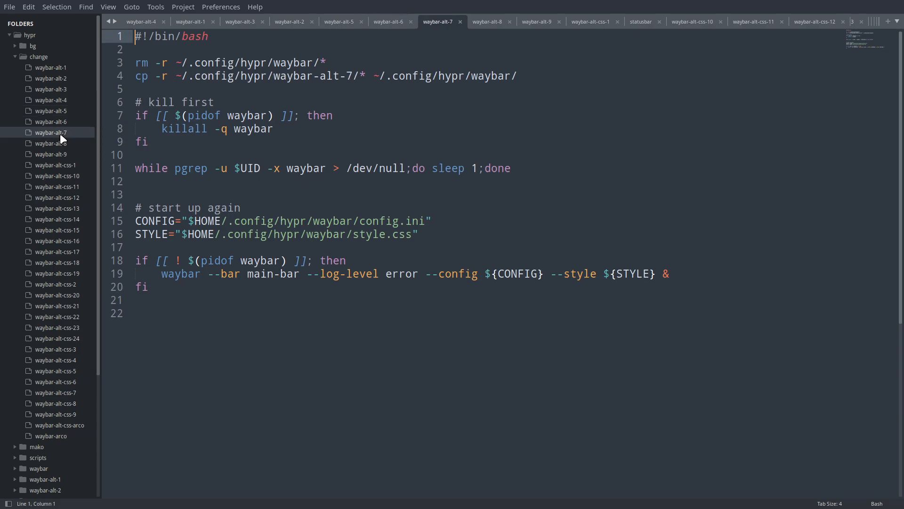
pyautogui.click(60, 143)
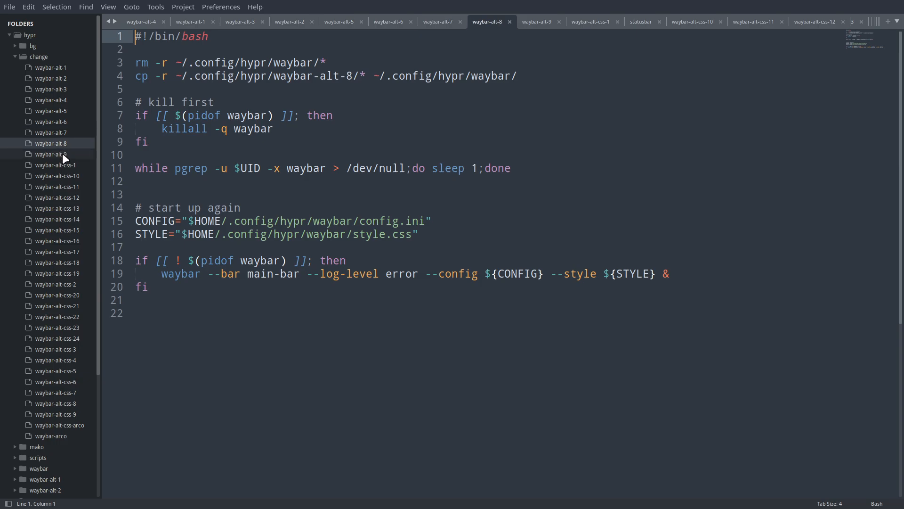
pyautogui.click(62, 154)
# Reopen the waybar-alt-5 and waybar-alt-4 scripts, and expand the waybar-alt-4 folder to inspect its files.
pyautogui.click(55, 111)
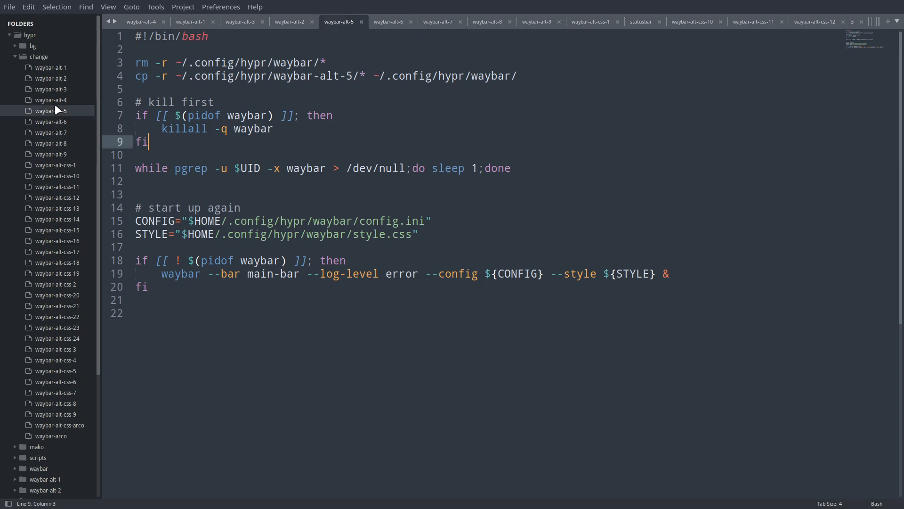
pyautogui.click(55, 100)
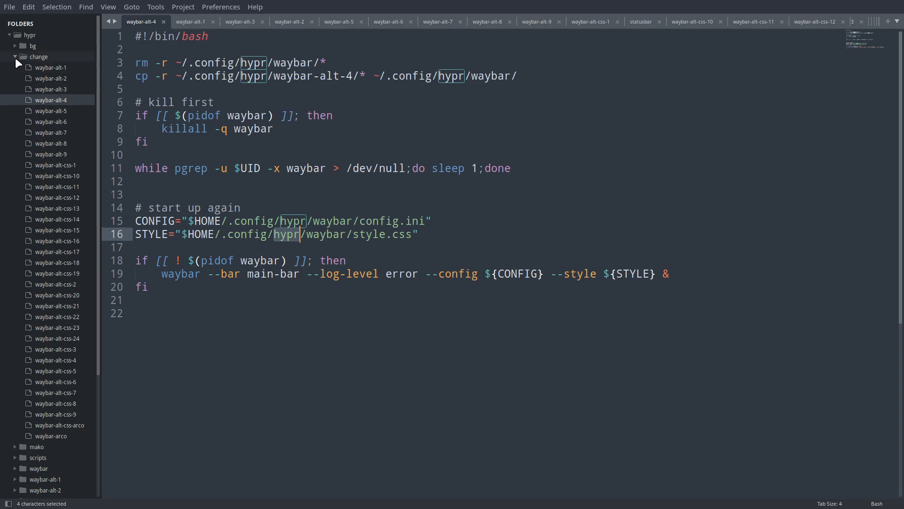
pyautogui.scroll(-5, 28, 240)
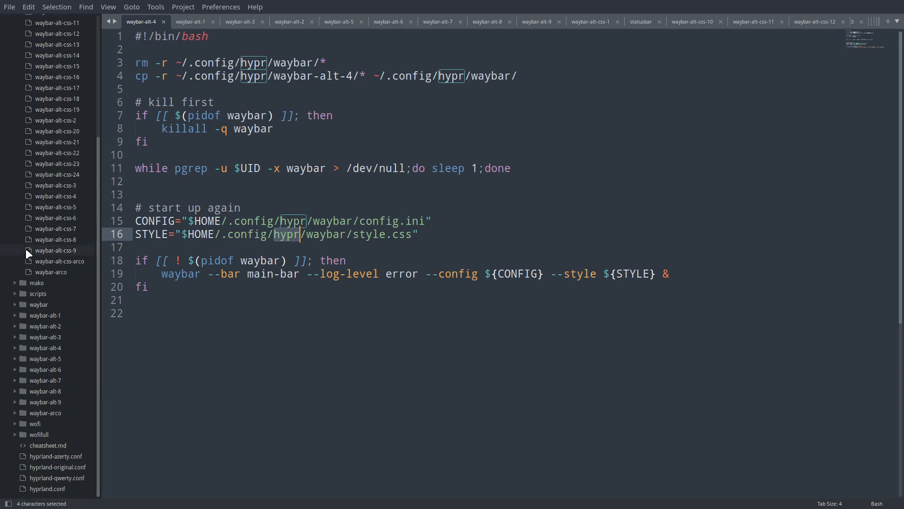
pyautogui.click(56, 348)
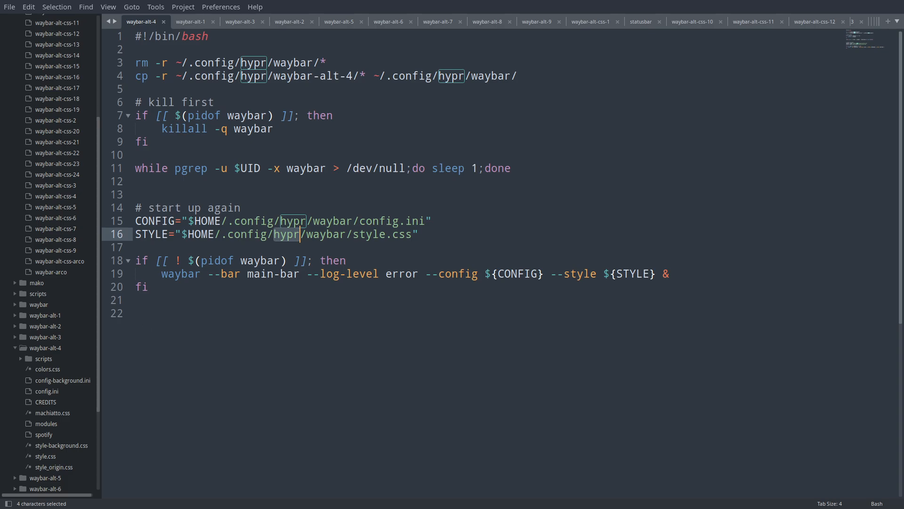
# Take the editor out of full screen and test the Waybar alt-1, alt-4, alt-5 and alt-6 layouts from the chooser.
pyautogui.press('super+f')
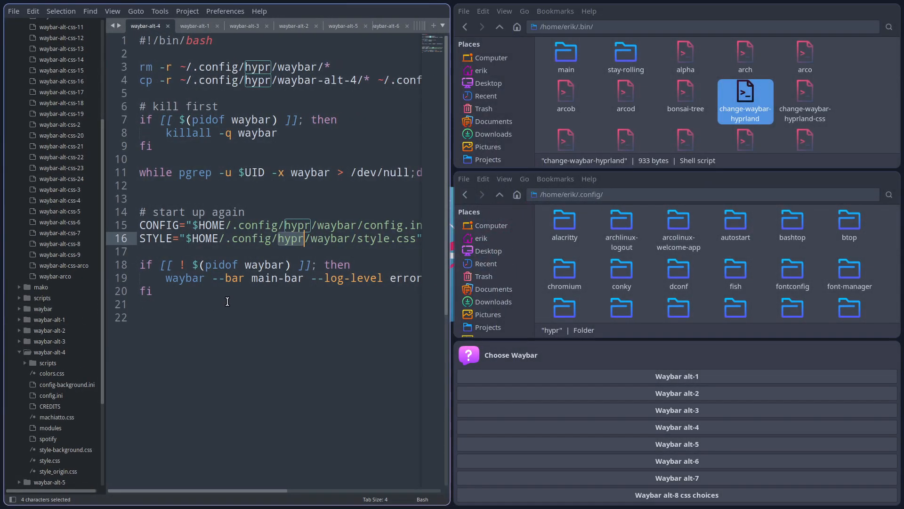
pyautogui.click(653, 380)
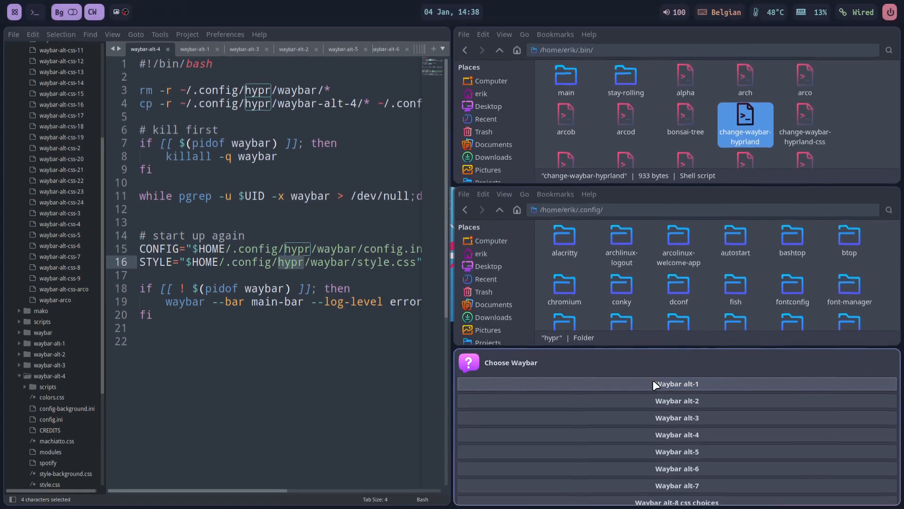
pyautogui.click(679, 439)
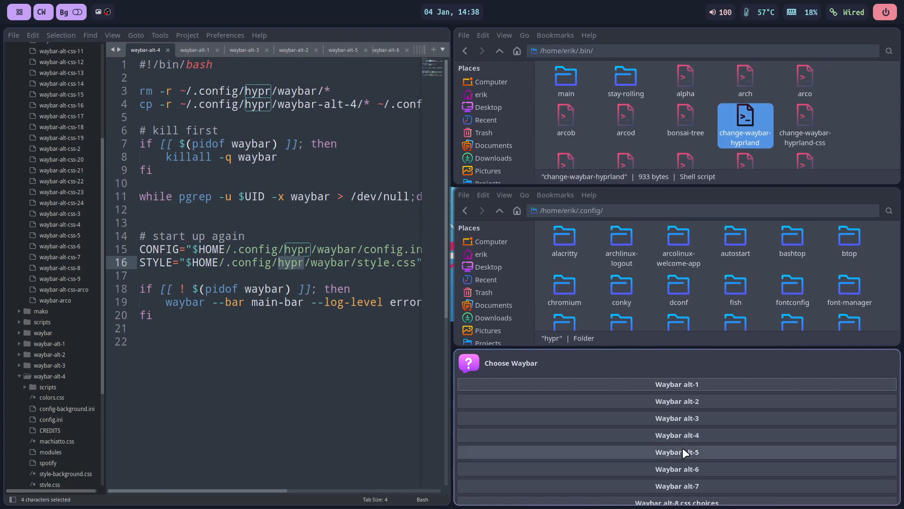
pyautogui.click(696, 454)
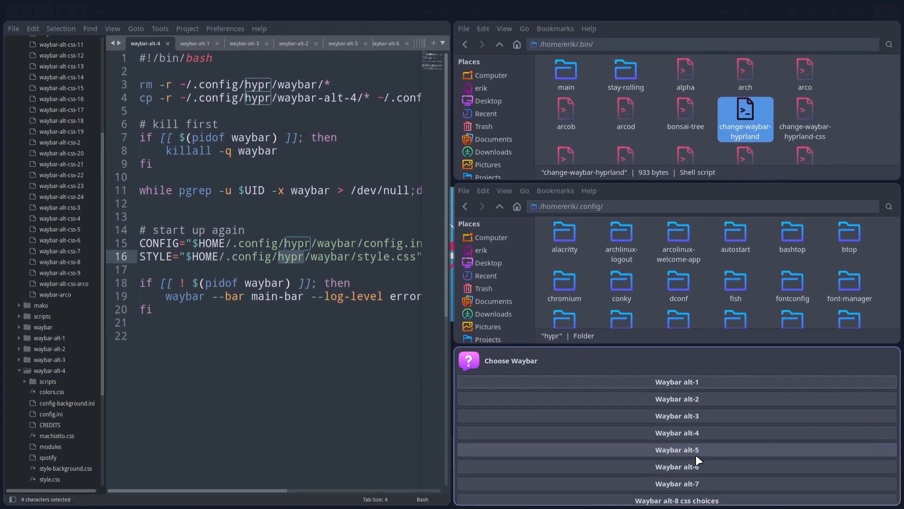
pyautogui.click(695, 462)
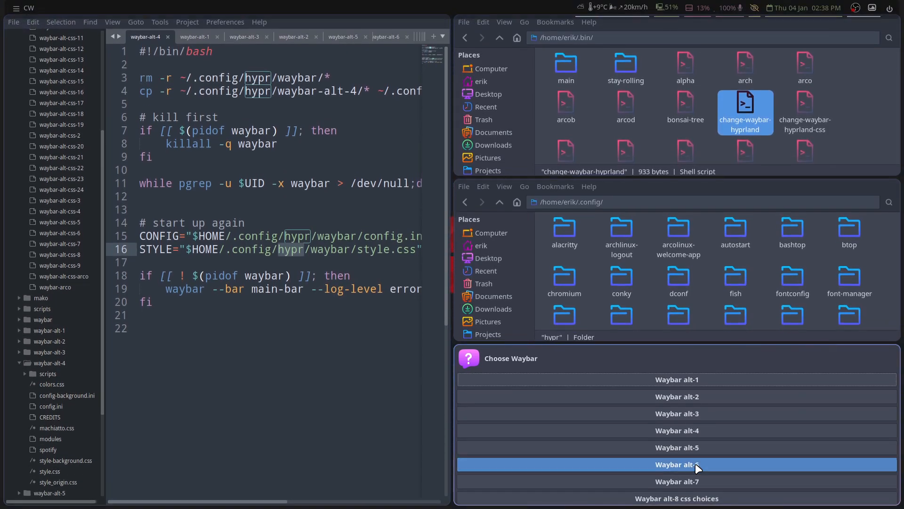
# Open the waybar-alt-6 script, and select config.ini in the .config/hypr/waybar-alt-6 folder in the file manager.
pyautogui.scroll(5, 85, 168)
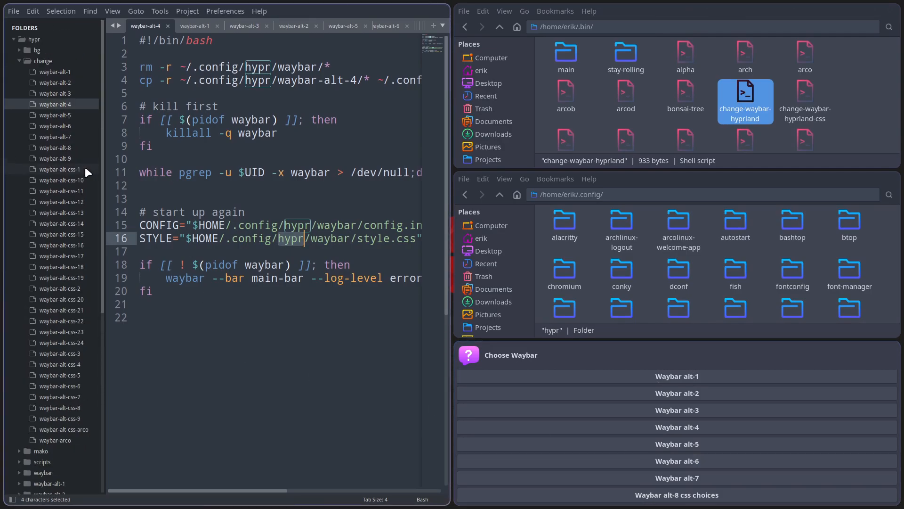
pyautogui.click(67, 125)
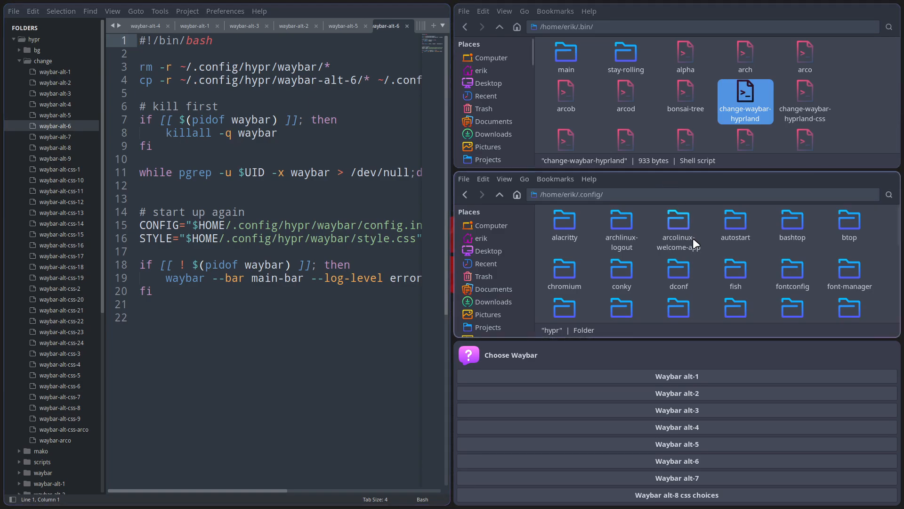
pyautogui.scroll(-2, 693, 238)
pyautogui.scroll(-1, 693, 238)
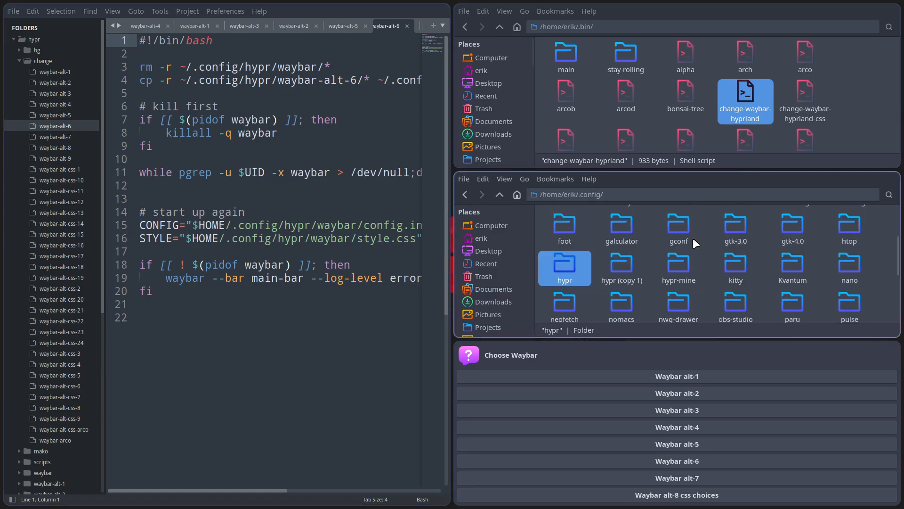
pyautogui.doubleClick(567, 266)
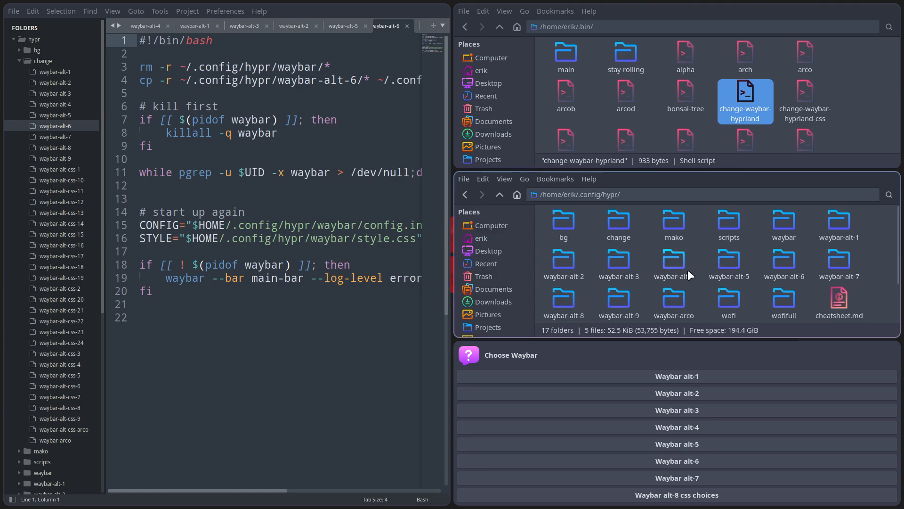
pyautogui.click(785, 265)
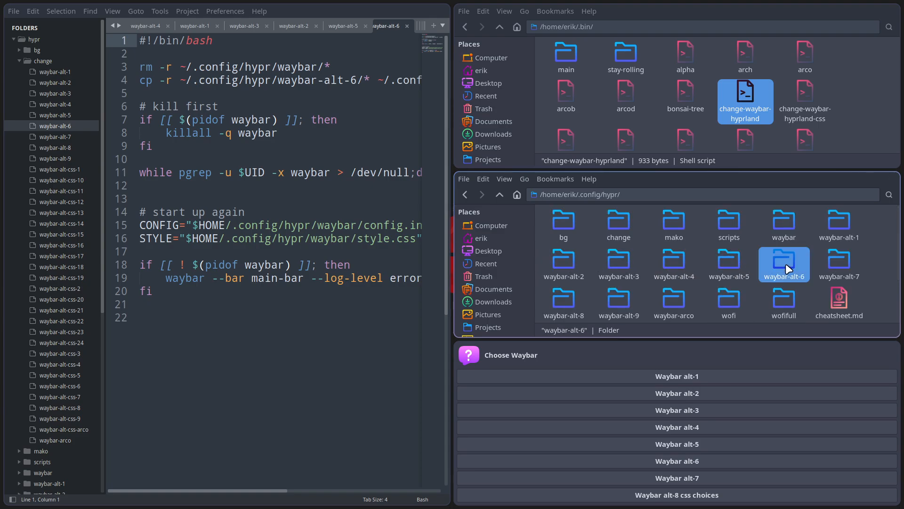
pyautogui.doubleClick(786, 264)
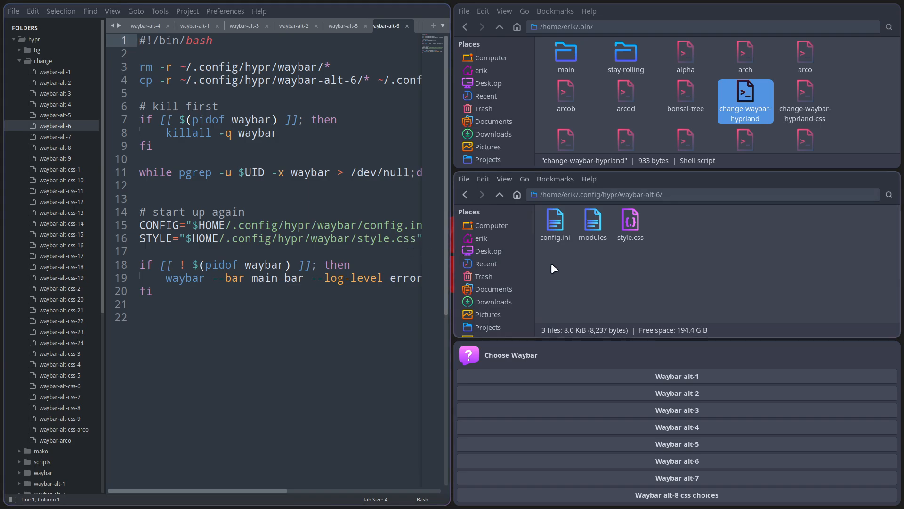
pyautogui.click(554, 231)
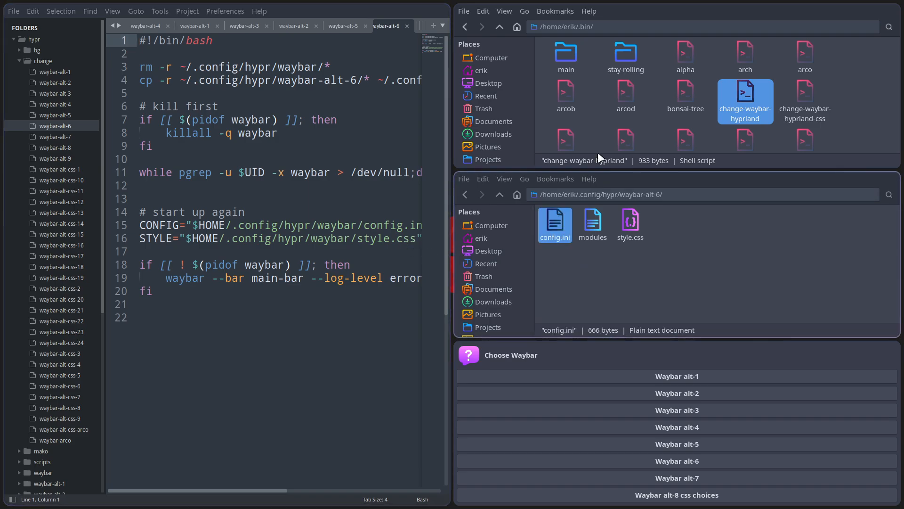
# Browse the file manager from .bin to the .config/hypr/scripts folder and open a terminal there.
pyautogui.scroll(-2, 603, 112)
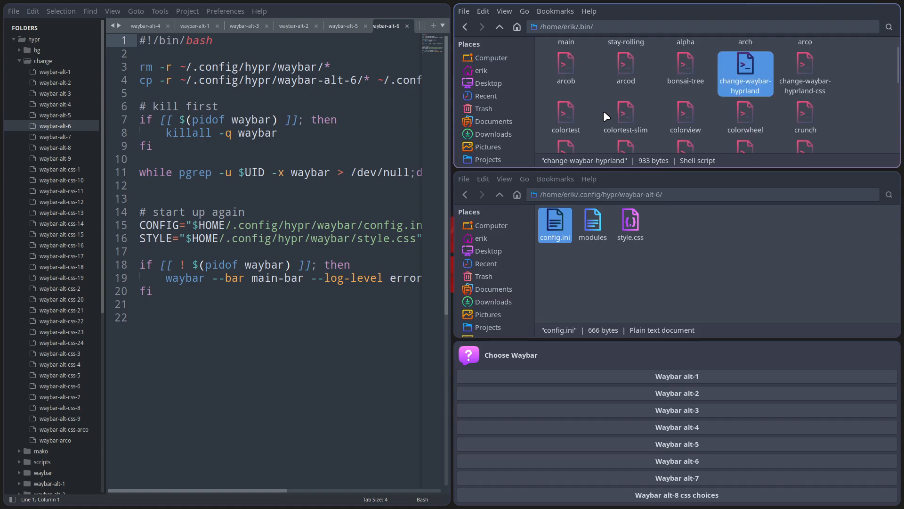
pyautogui.scroll(2, 603, 111)
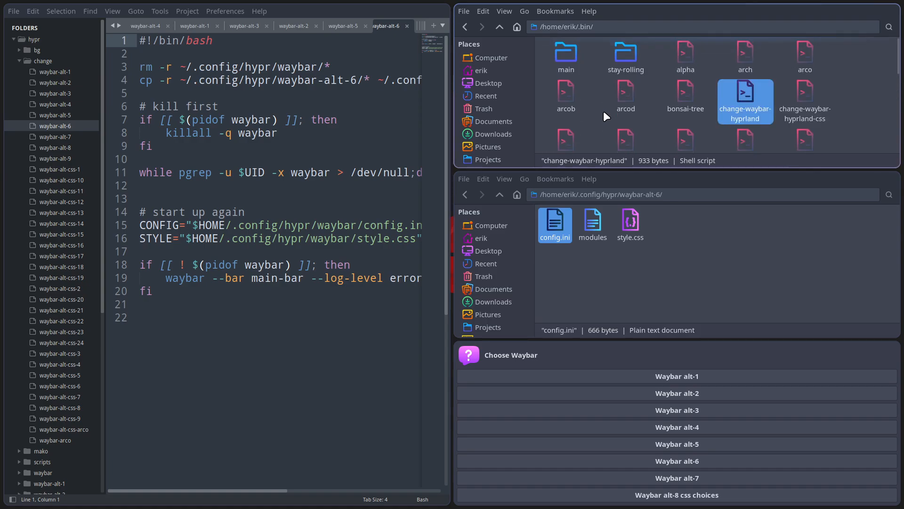
pyautogui.click(500, 26)
pyautogui.doubleClick(683, 55)
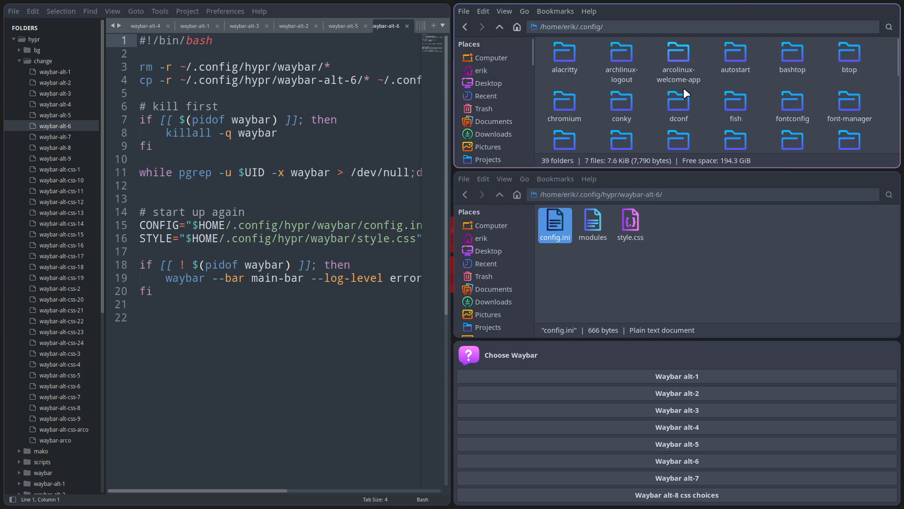
pyautogui.scroll(-1, 684, 113)
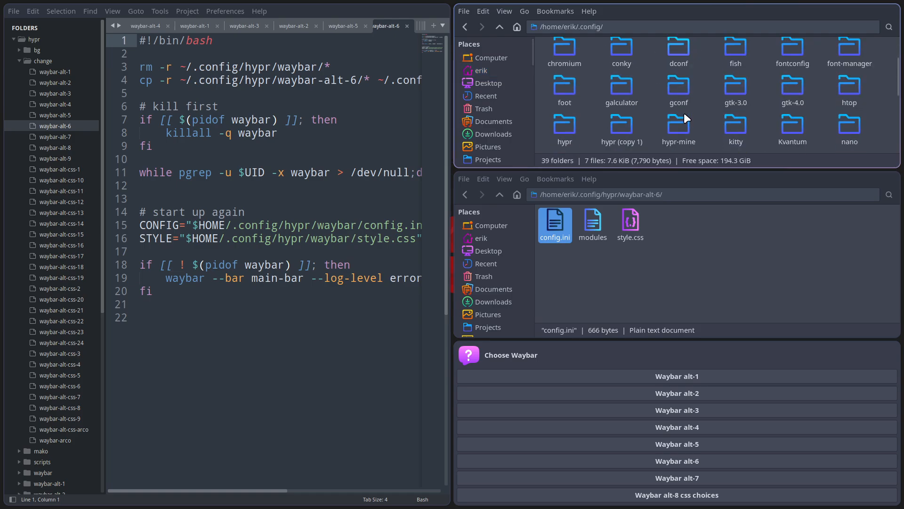
pyautogui.doubleClick(572, 128)
pyautogui.doubleClick(725, 63)
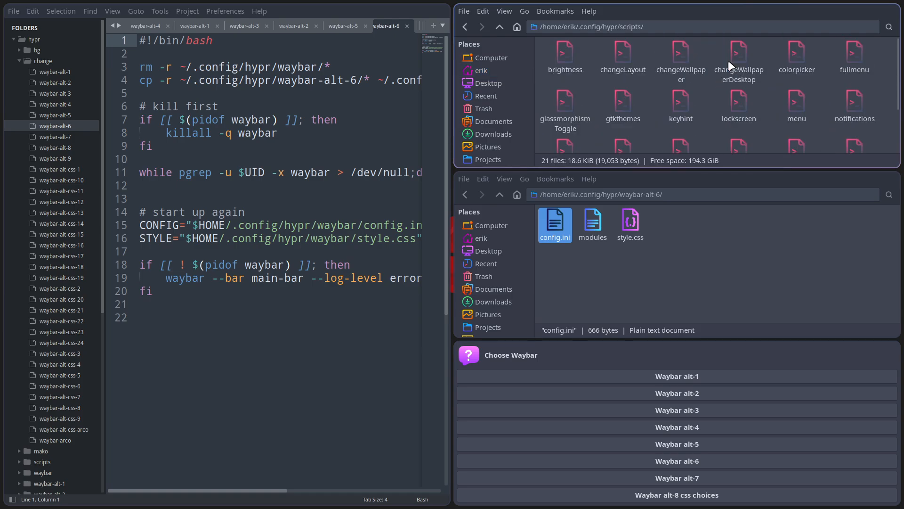
pyautogui.rightClick(651, 131)
pyautogui.click(681, 187)
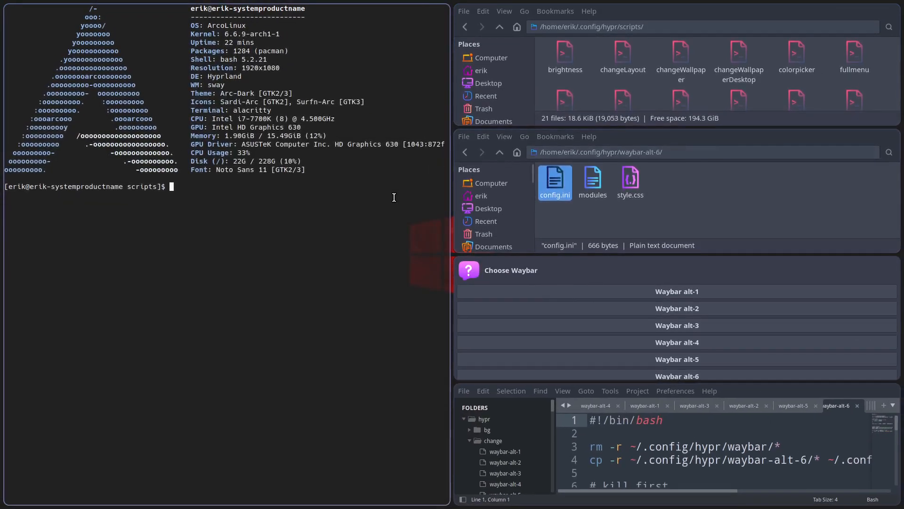
# Run the ./statusbar script in the terminal to see why Waybar does not load.
pyautogui.write('sat')
pyautogui.press('BackSpace')
pyautogui.press('BackSpace')
pyautogui.press('BackSpace')
pyautogui.write('./status')
pyautogui.press('Tab')
pyautogui.press('Return')
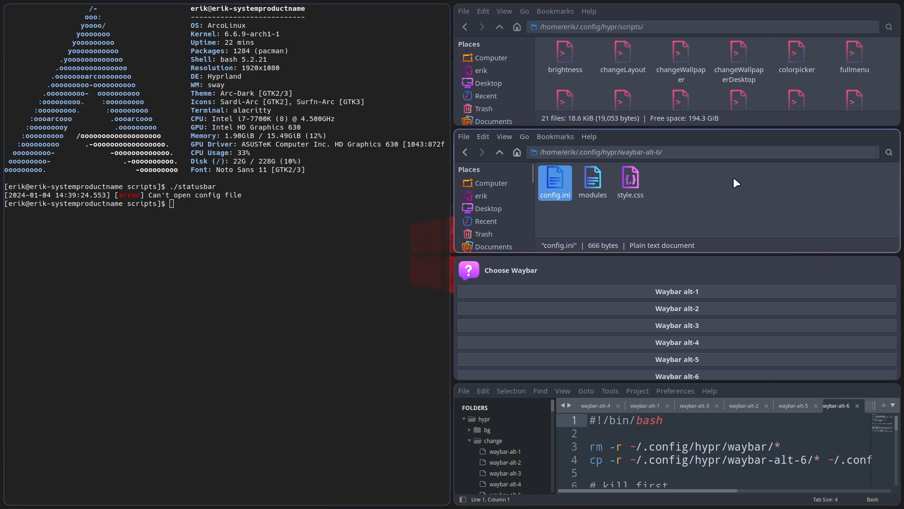
# Open the statusbar script in the editor and check its CONFIG and STYLE paths in full screen.
pyautogui.scroll(-5, 719, 101)
pyautogui.doubleClick(742, 74)
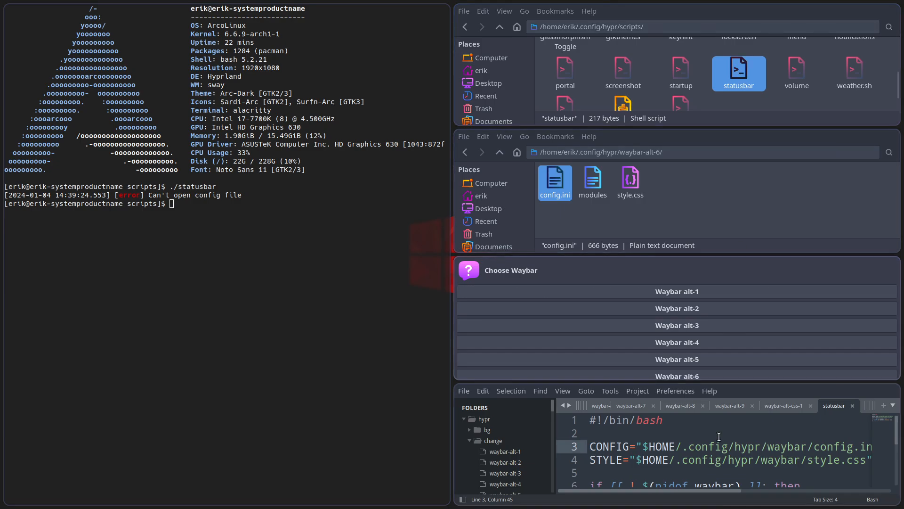
pyautogui.press('super+f')
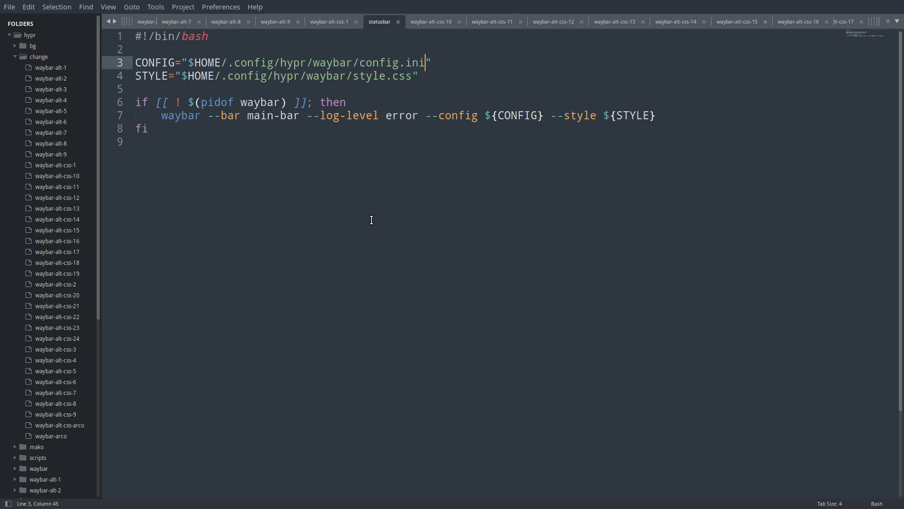
pyautogui.press('super+f')
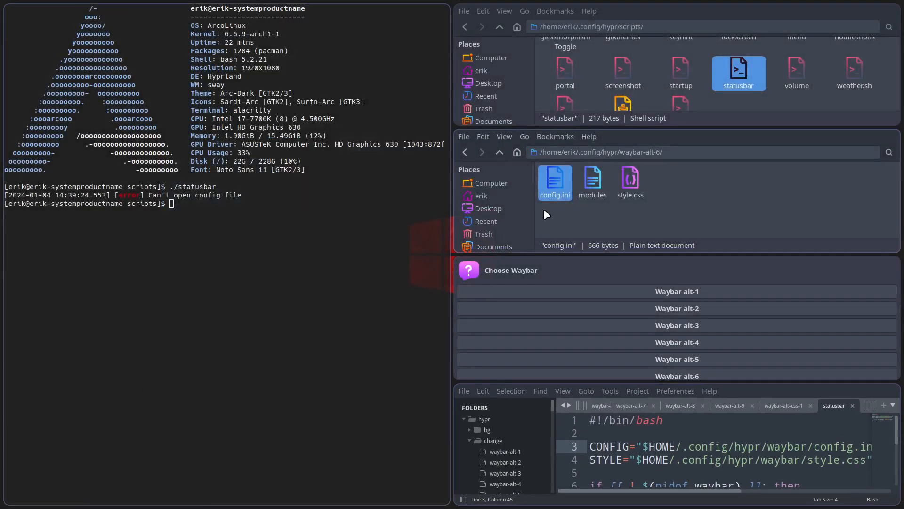
# Open config.ini from the .config/hypr/waybar folder and select wayfire in its include path.
pyautogui.click(501, 152)
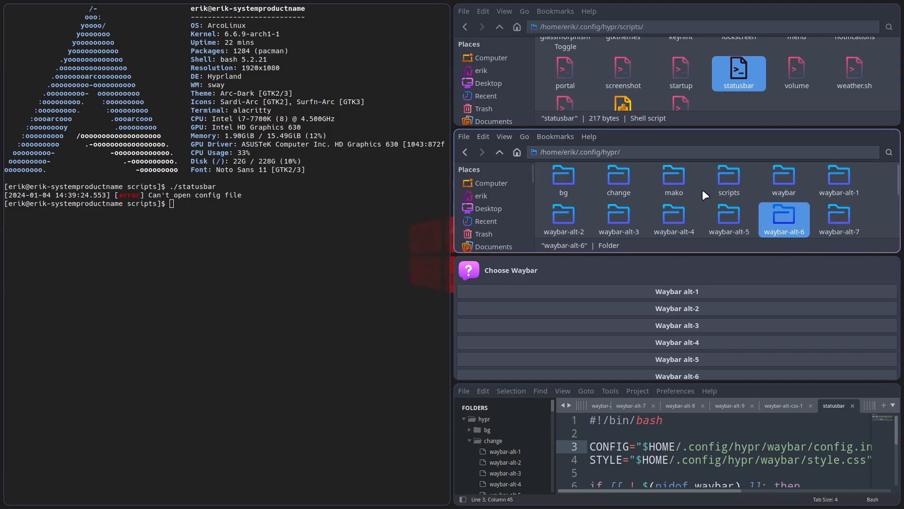
pyautogui.doubleClick(773, 177)
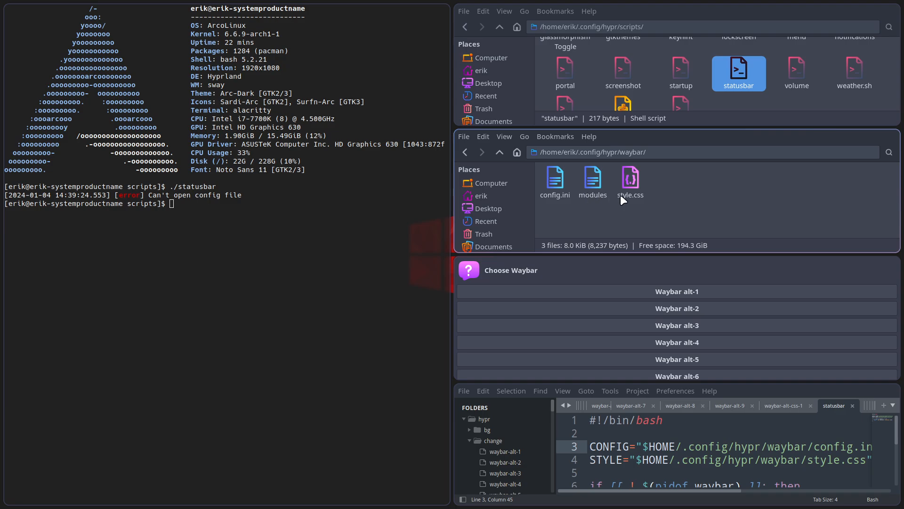
pyautogui.doubleClick(555, 184)
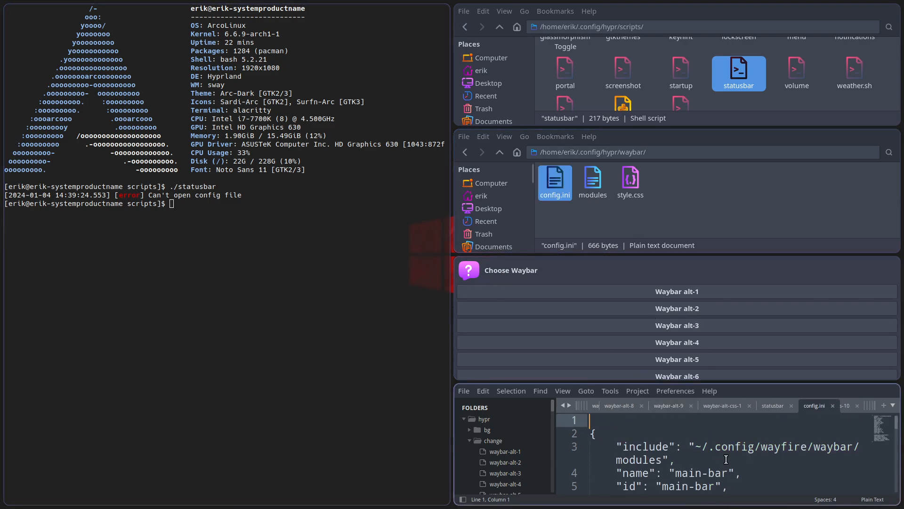
pyautogui.doubleClick(770, 447)
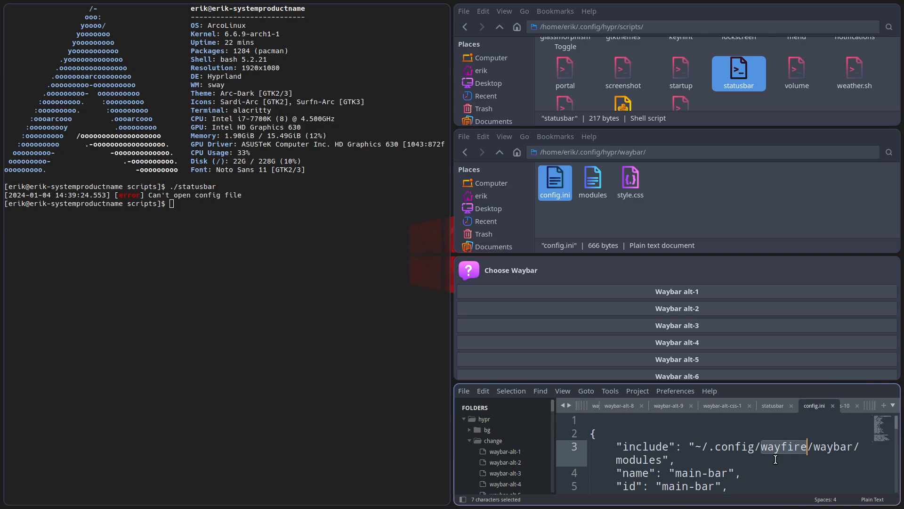
# Close the terminal and open a new one in the .config/hypr folder.
pyautogui.press('super+q')
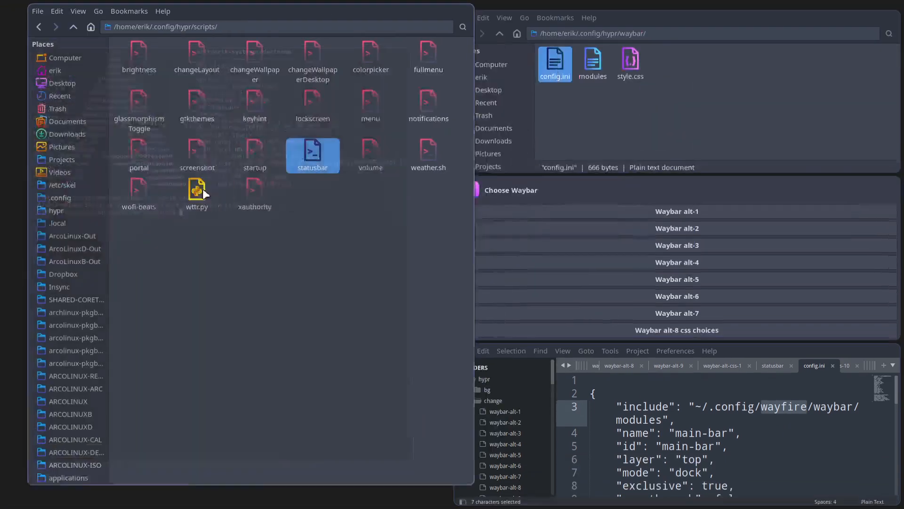
pyautogui.click(263, 263)
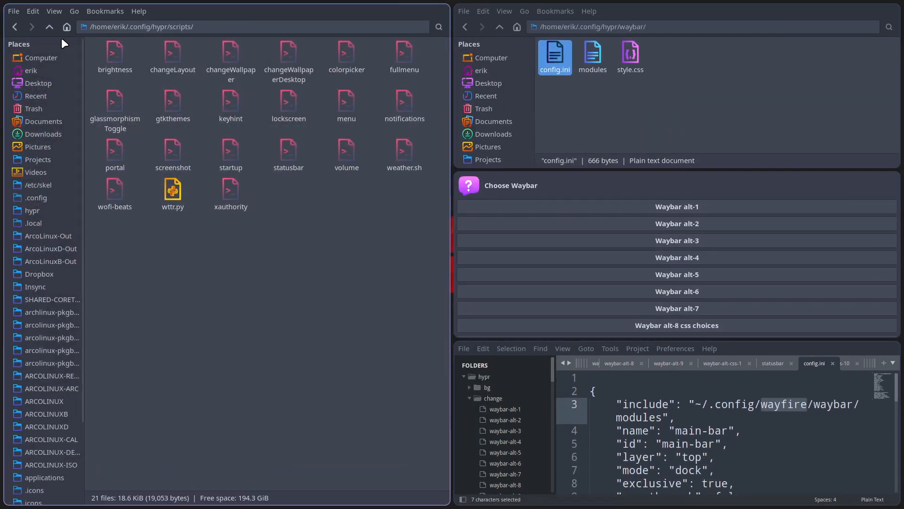
pyautogui.click(49, 26)
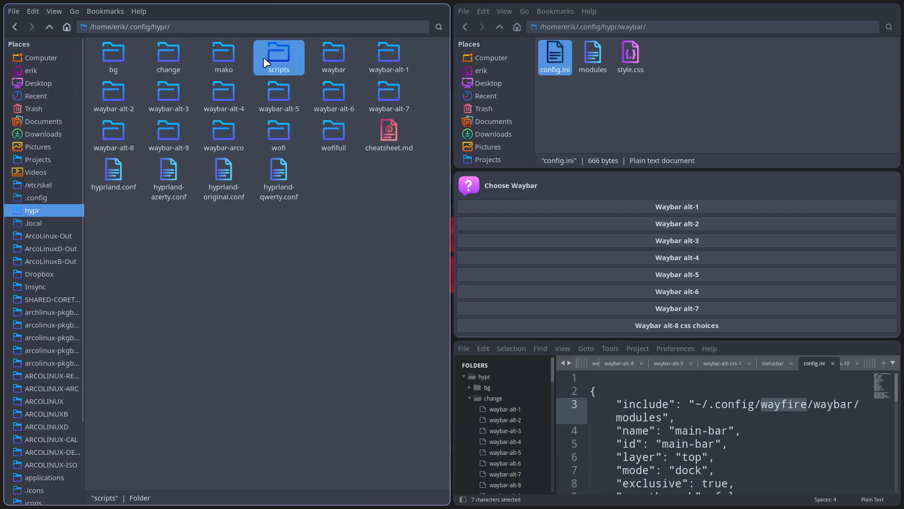
pyautogui.click(224, 94)
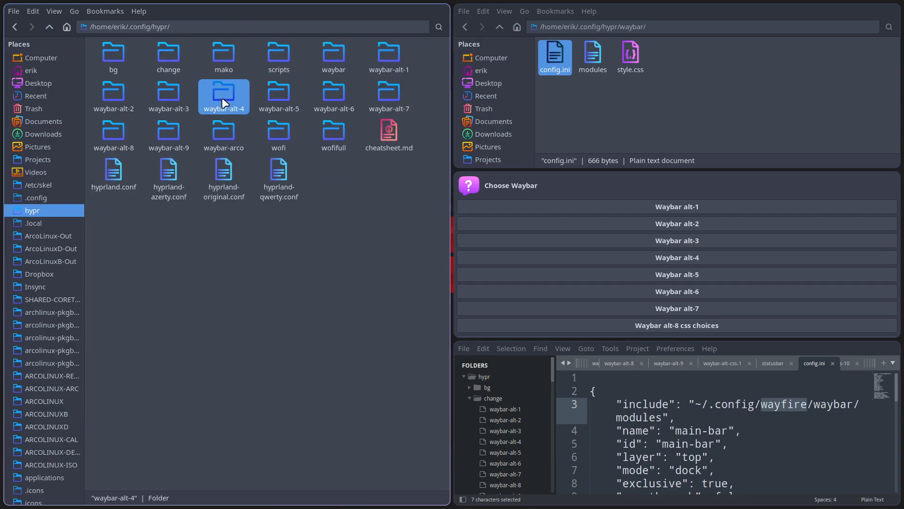
pyautogui.rightClick(278, 232)
pyautogui.click(326, 286)
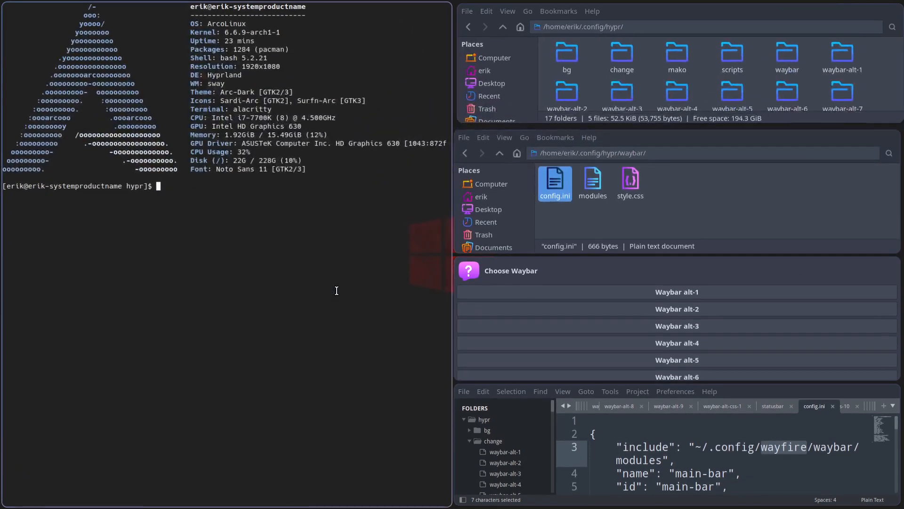
# Run rg wayfire in the hypr folder and review the matching files from the start of the output.
pyautogui.write('rg wayfire')
pyautogui.press('Return')
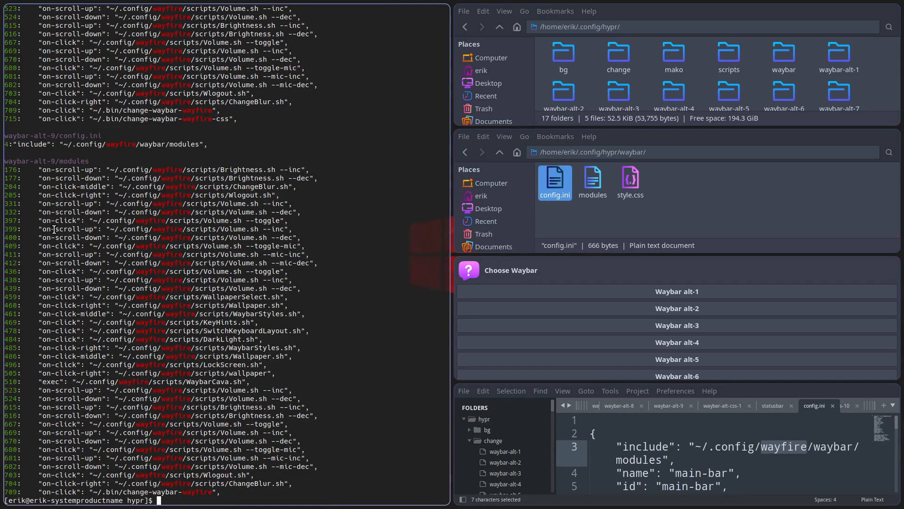
pyautogui.scroll(15, 54, 230)
pyautogui.scroll(20, 54, 230)
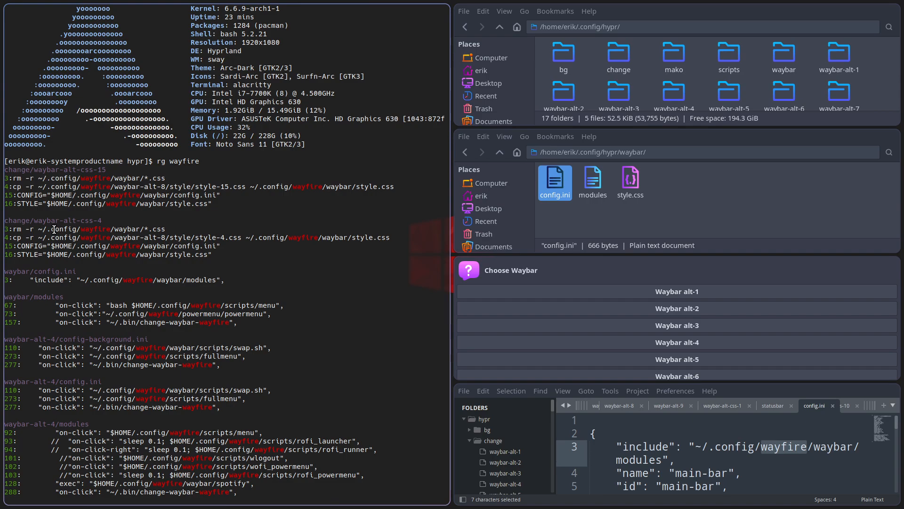
# Close the terminal, both file manager windows and the Waybar chooser, leaving only the editor open.
pyautogui.press('super+q')
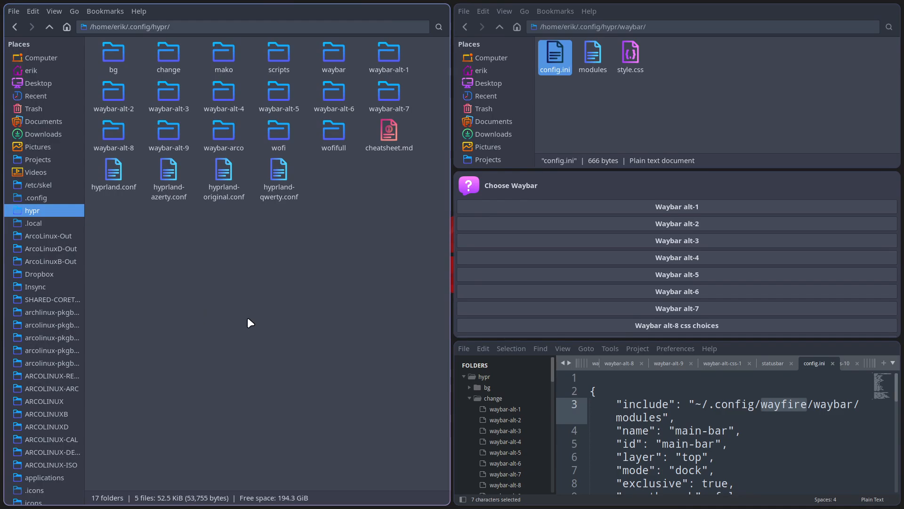
pyautogui.press('super+q')
pyautogui.press('super+q')
pyautogui.press('super+q')
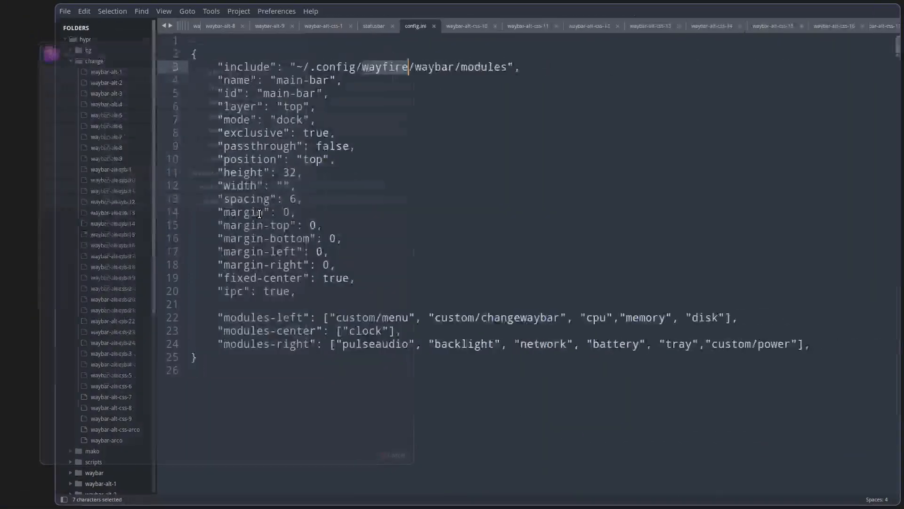
# Open config.ini in the waybar-alt-4 folder and search it for wayfire.
pyautogui.click(19, 60)
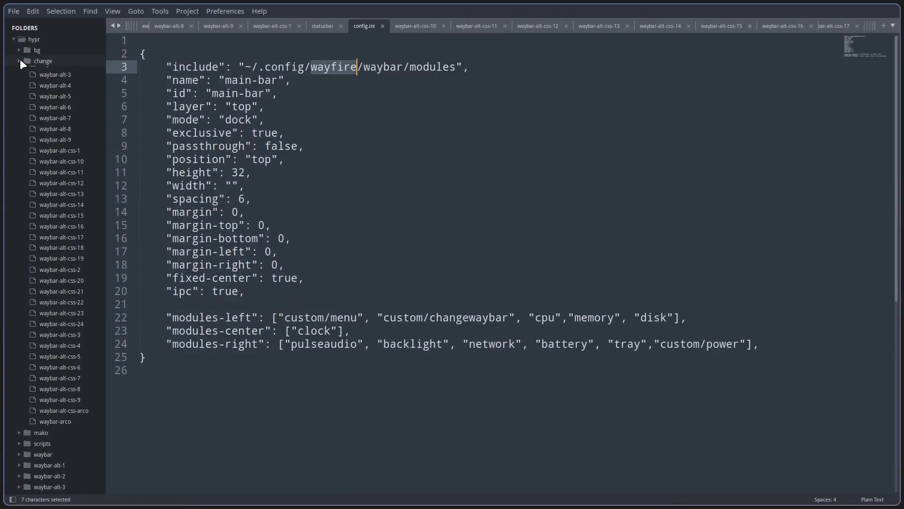
pyautogui.click(37, 138)
pyautogui.click(50, 106)
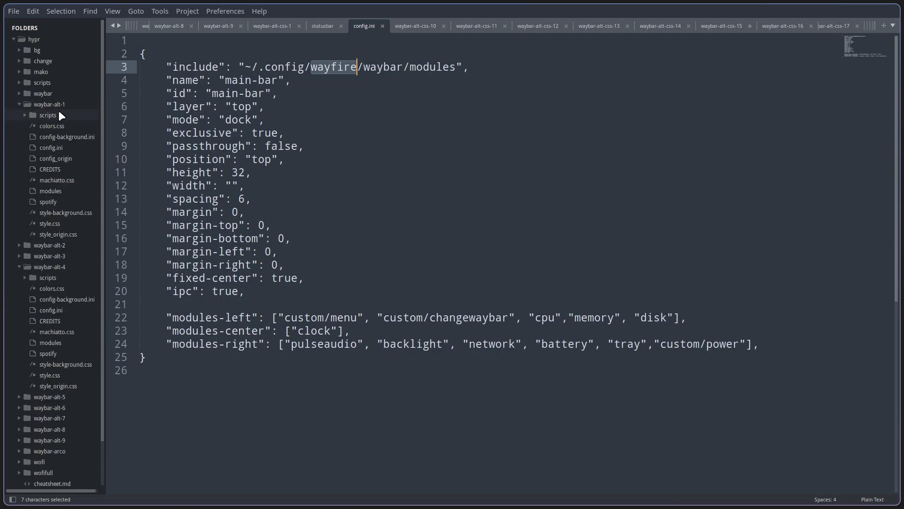
pyautogui.click(49, 106)
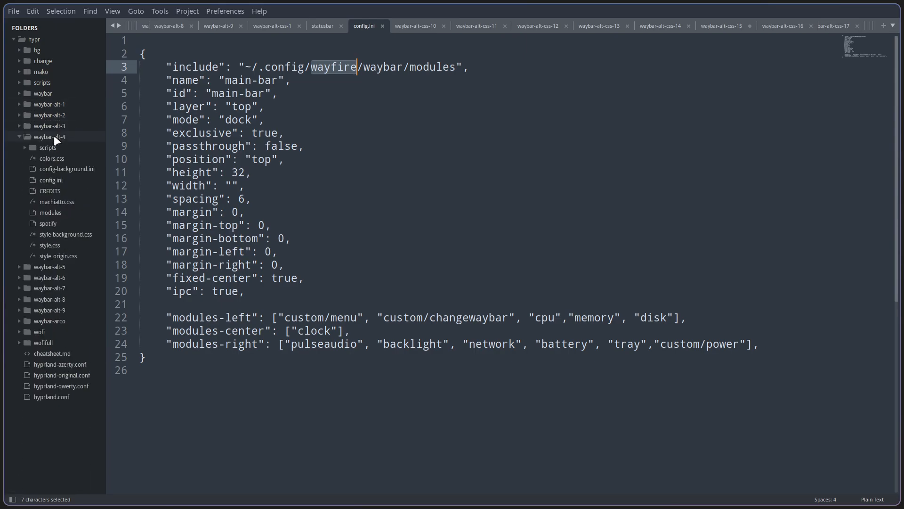
pyautogui.click(53, 135)
pyautogui.click(54, 135)
pyautogui.click(60, 181)
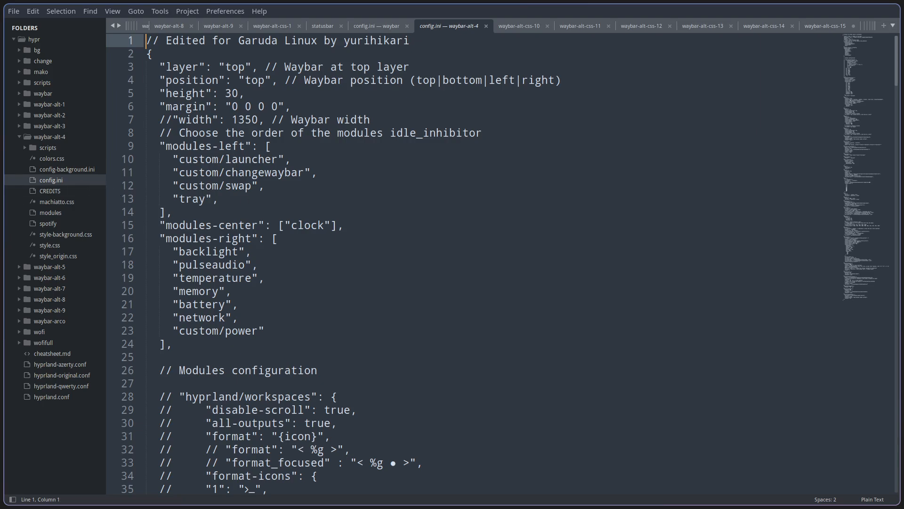
pyautogui.hotkey('ctrl', 'f')
pyautogui.write('wayfire')
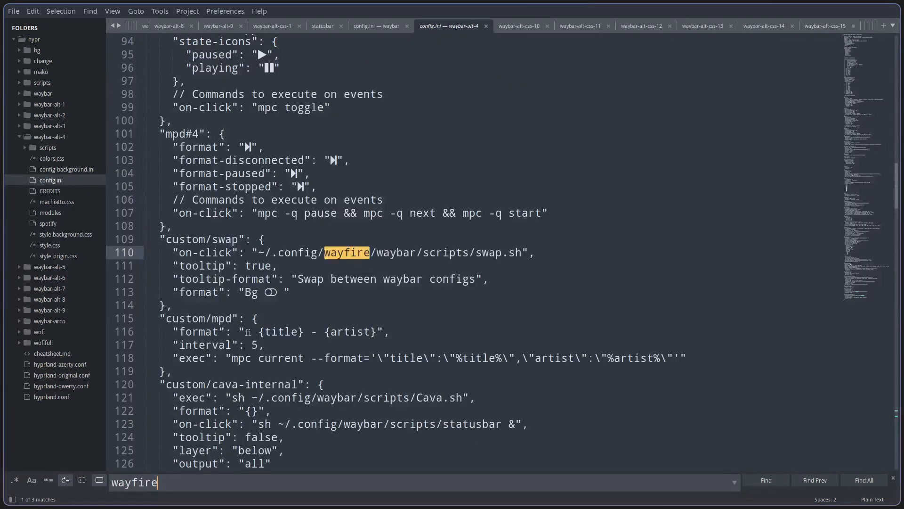
# In the waybar-alt-5 config.ini, find wayfire and replace it with hypr in the custom/launcher on-click path.
pyautogui.click(56, 267)
pyautogui.click(60, 287)
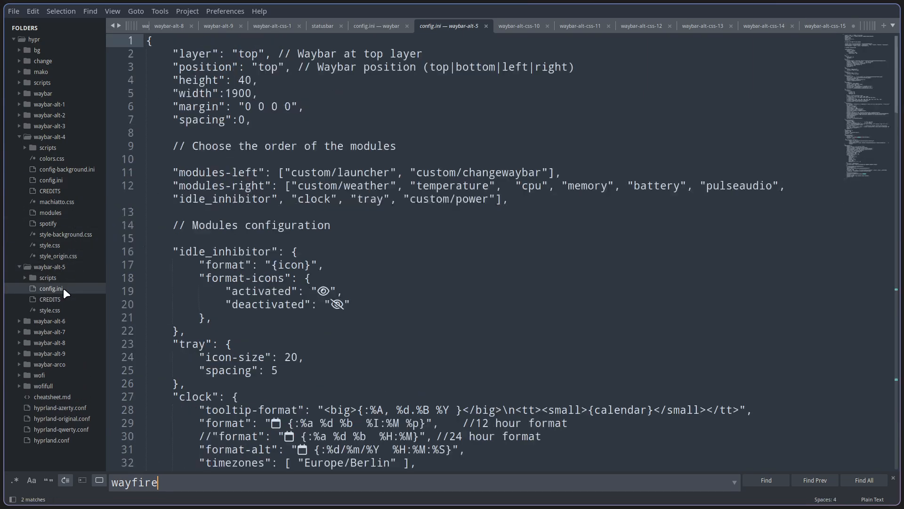
pyautogui.click(258, 278)
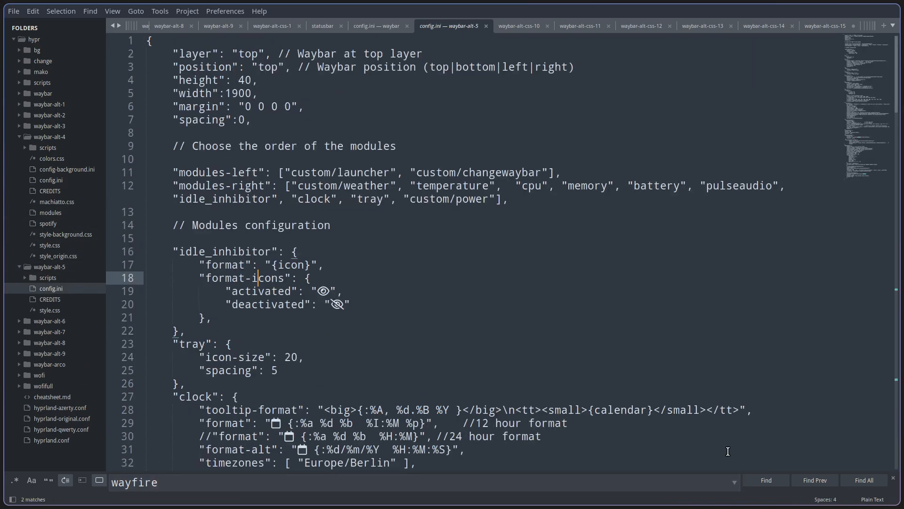
pyautogui.click(766, 480)
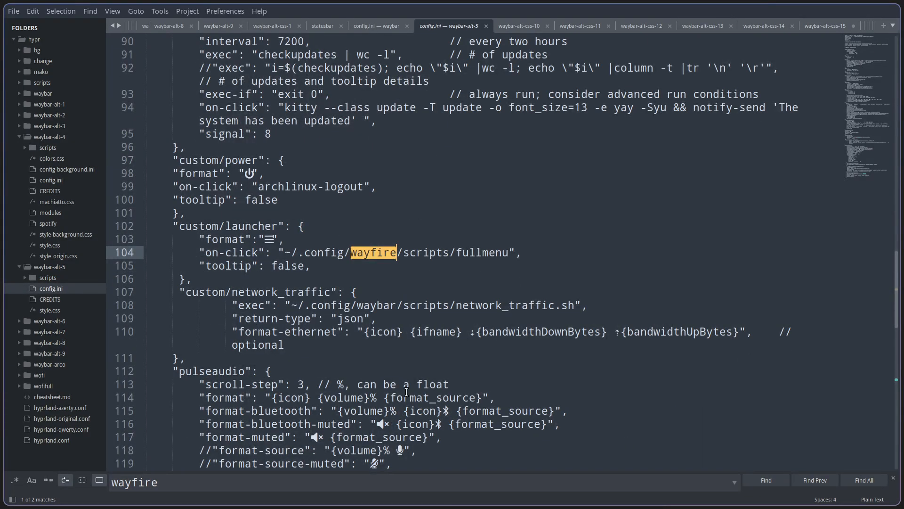
pyautogui.hotkey('ctrl', 'h')
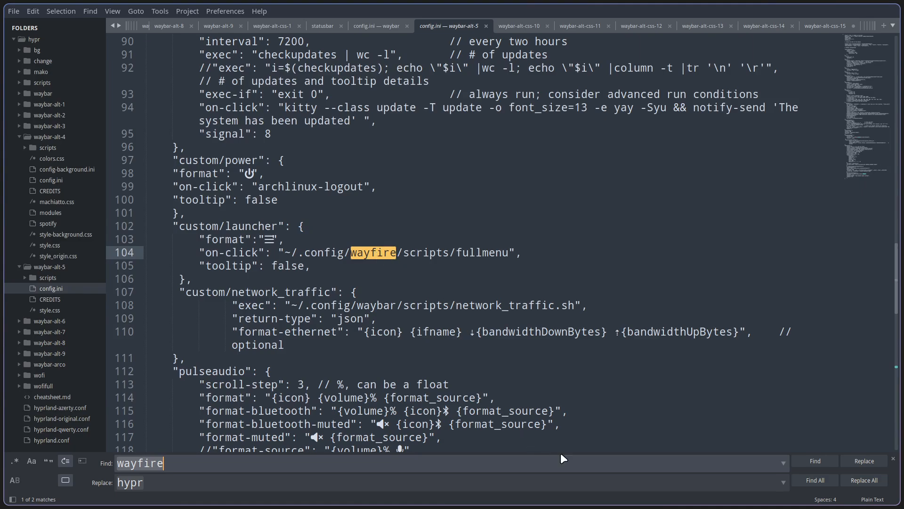
pyautogui.click(865, 463)
pyautogui.click(865, 463)
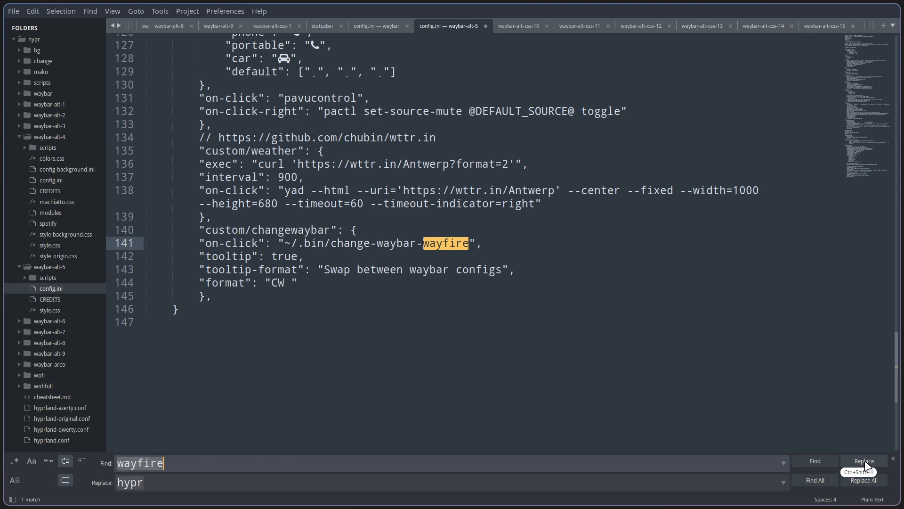
# Try replacing wayfire with hypr in the custom/changewaybar on-click command, and undo that replacement.
pyautogui.click(865, 463)
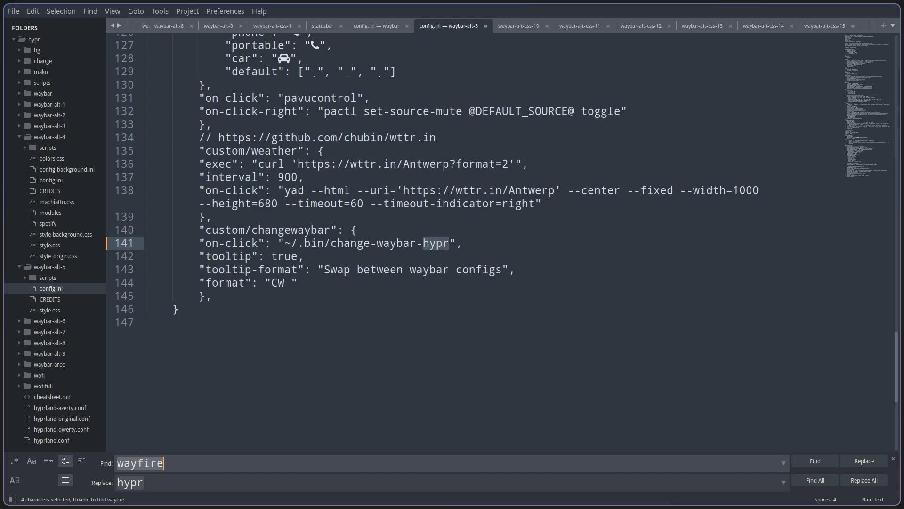
pyautogui.hotkey('ctrl', 'z')
pyautogui.click(661, 431)
pyautogui.hotkey('ctrl', 'z')
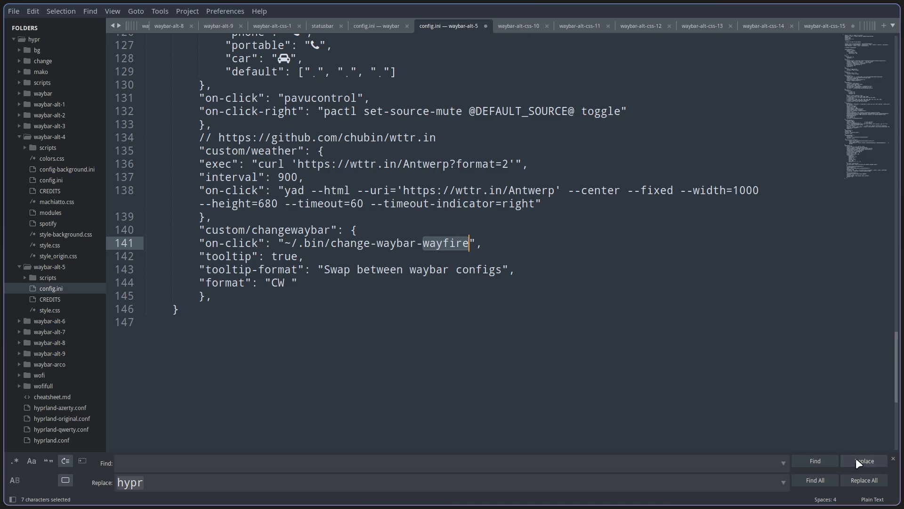
# Replace wayfire with hypr in the custom/changewaybar on-click command of the waybar-alt-5 config.ini and save the file.
pyautogui.click(384, 397)
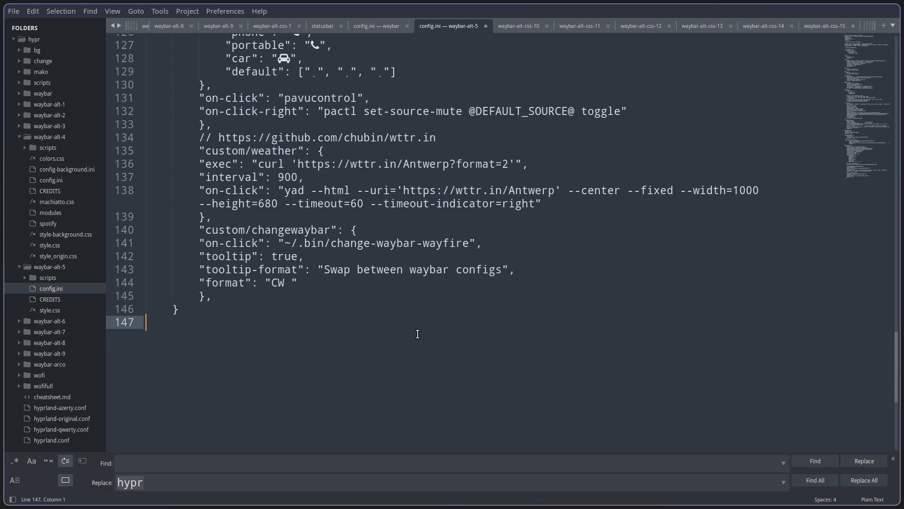
pyautogui.doubleClick(433, 243)
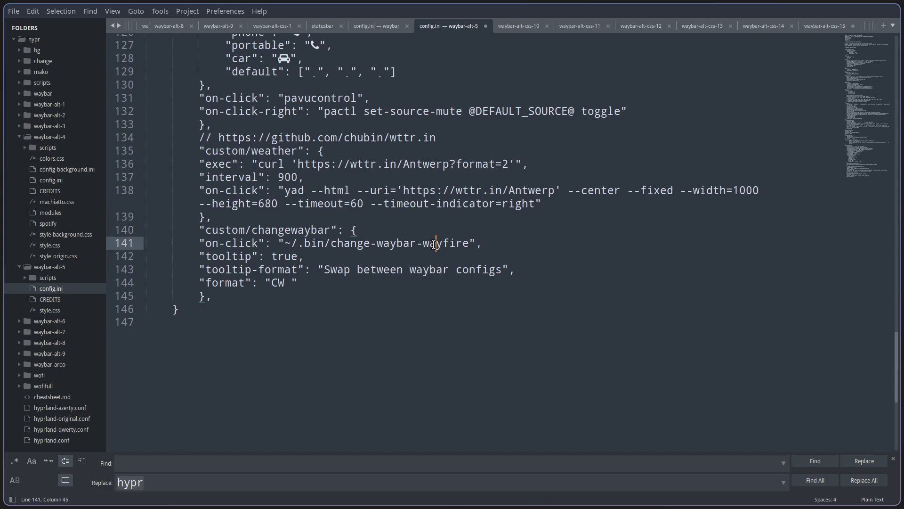
pyautogui.hotkey('ctrl', 'f')
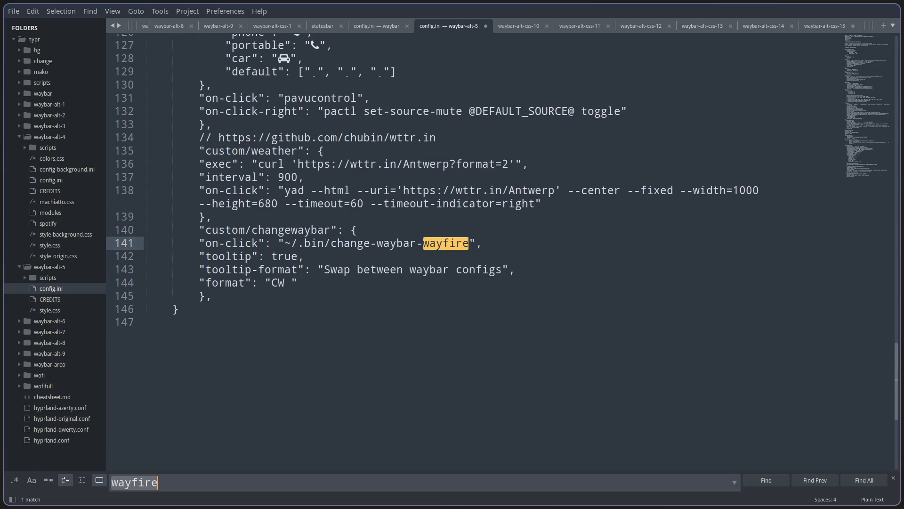
pyautogui.hotkey('ctrl', 'h')
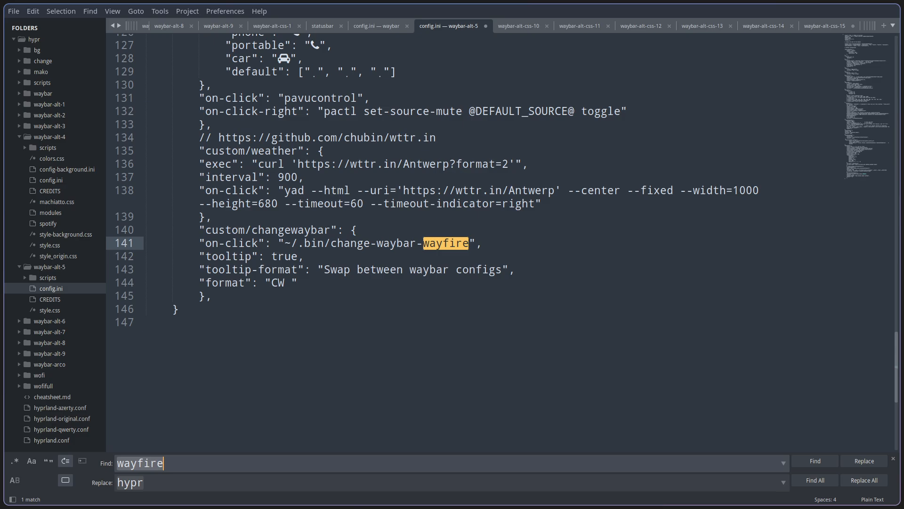
pyautogui.click(867, 460)
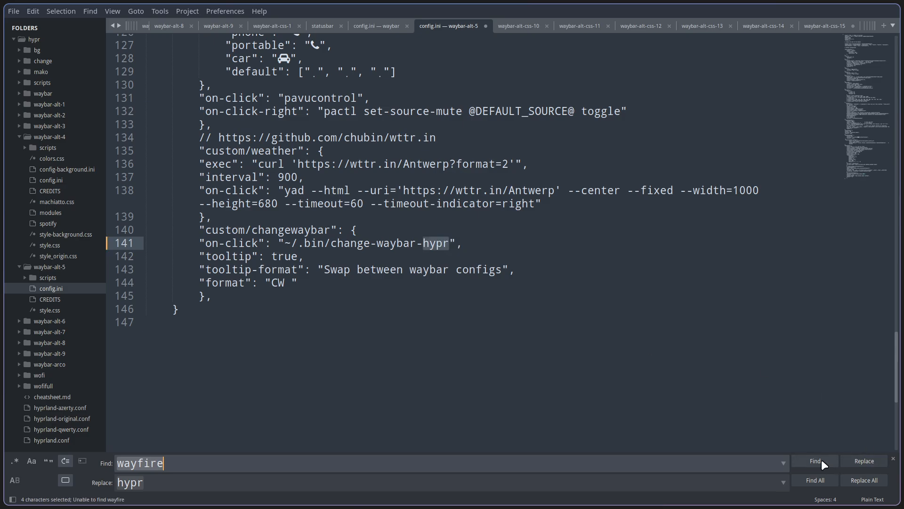
pyautogui.click(521, 401)
pyautogui.hotkey('ctrl', 's')
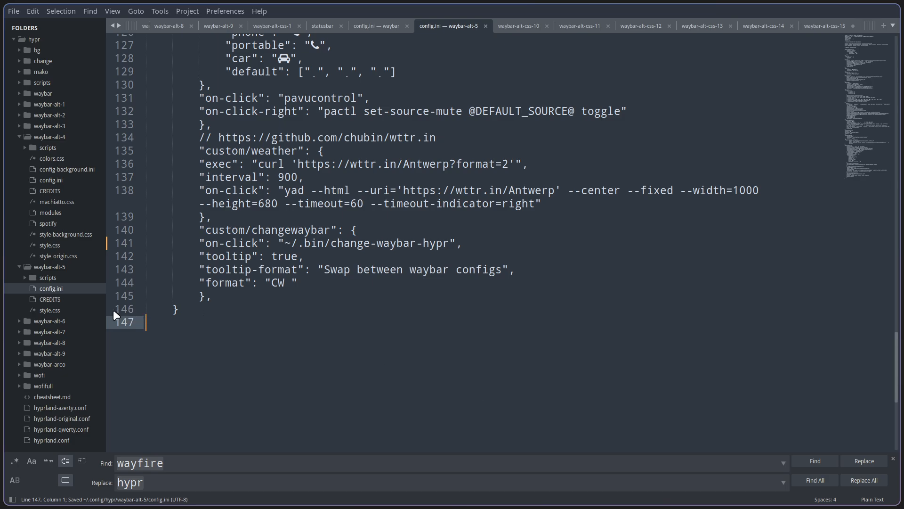
# Check the style.css file and the scripts folder of waybar-alt-5, and collapse the waybar-alt-5 folder.
pyautogui.click(63, 308)
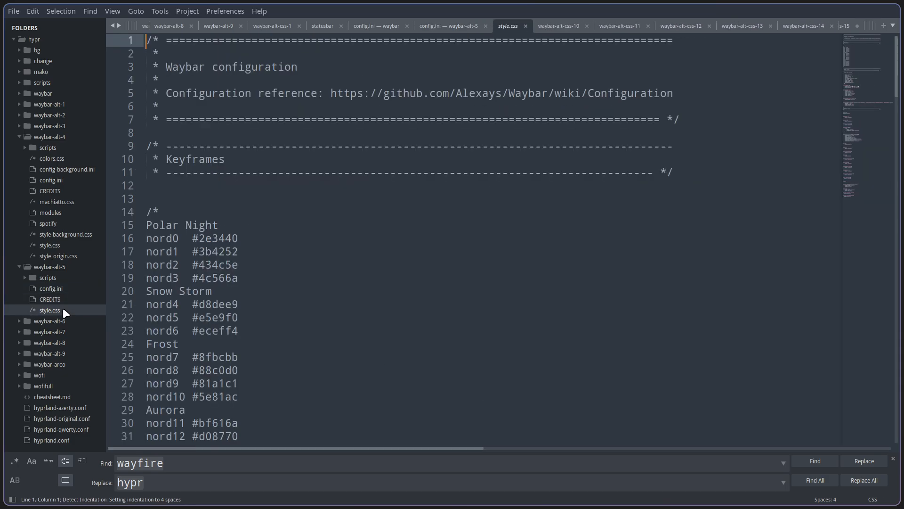
pyautogui.click(51, 278)
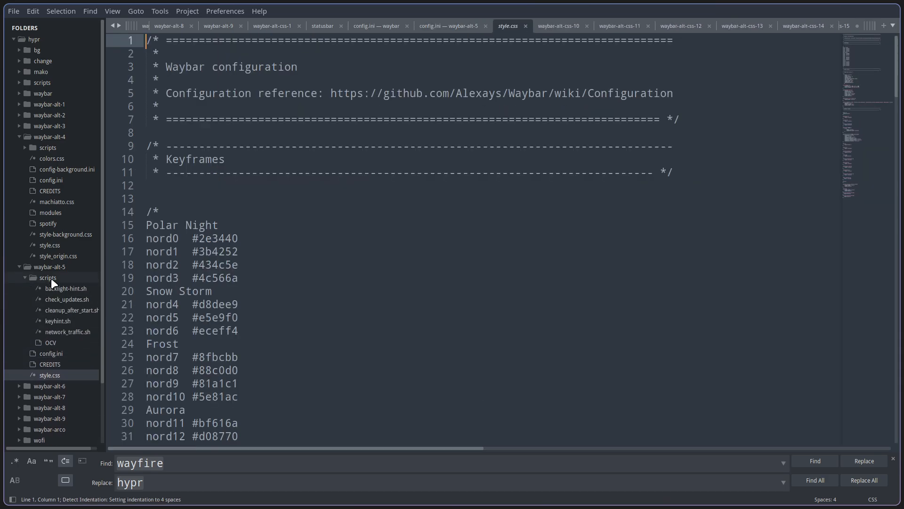
pyautogui.click(55, 267)
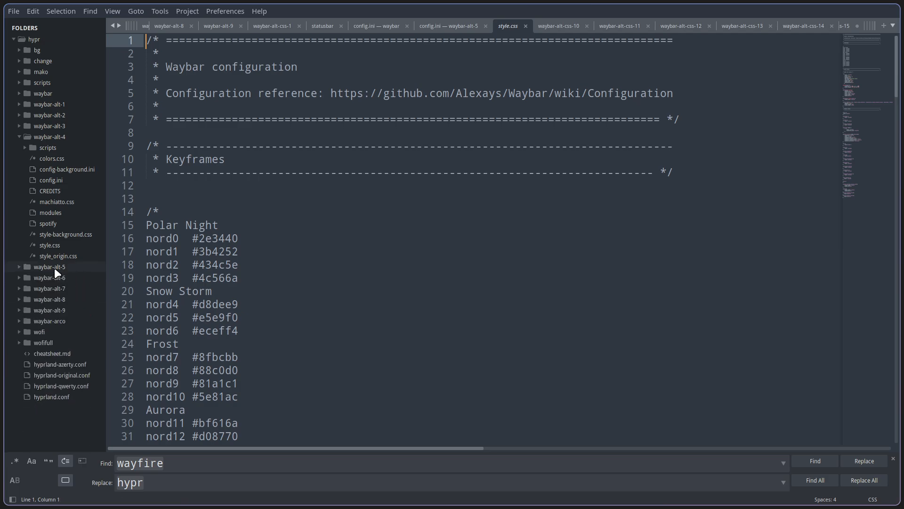
# In the waybar-alt-4 config.ini, replace wayfire with hypr in the custom/swap, custom/launcher and custom/changewaybar on-click entries, and save the file.
pyautogui.click(55, 180)
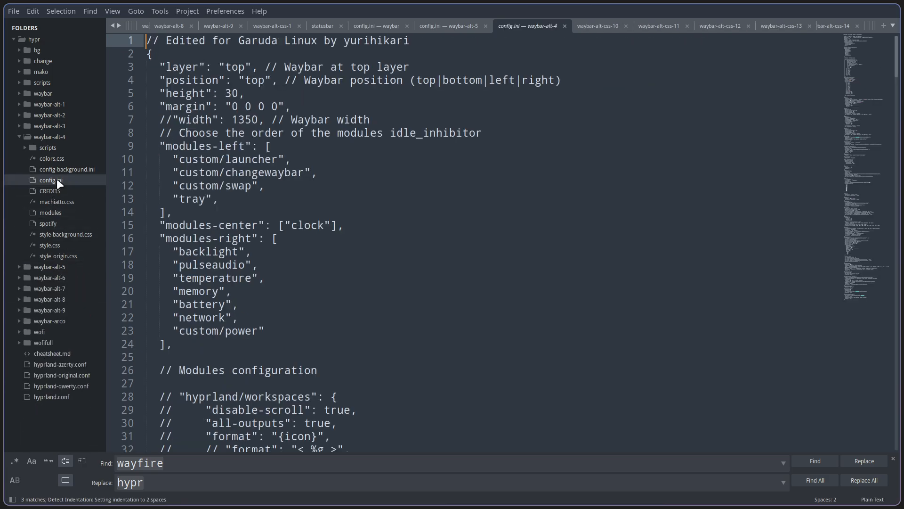
pyautogui.click(814, 460)
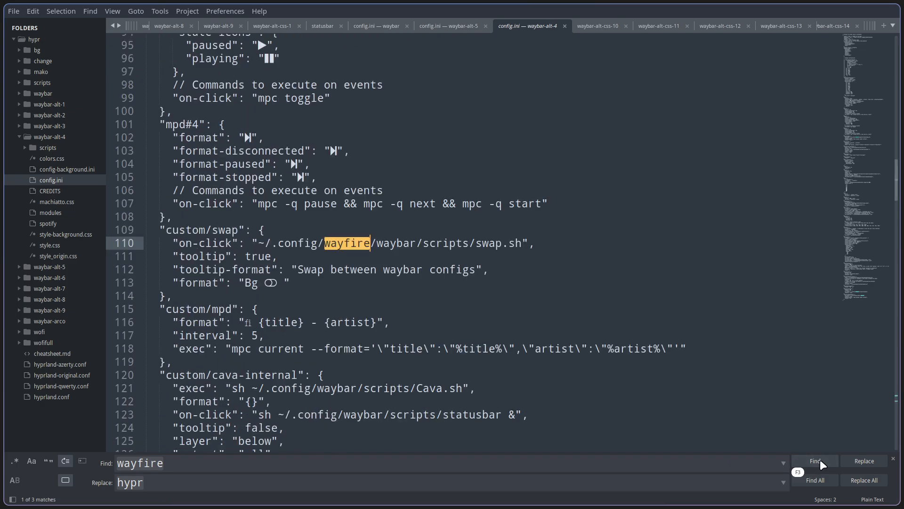
pyautogui.click(869, 461)
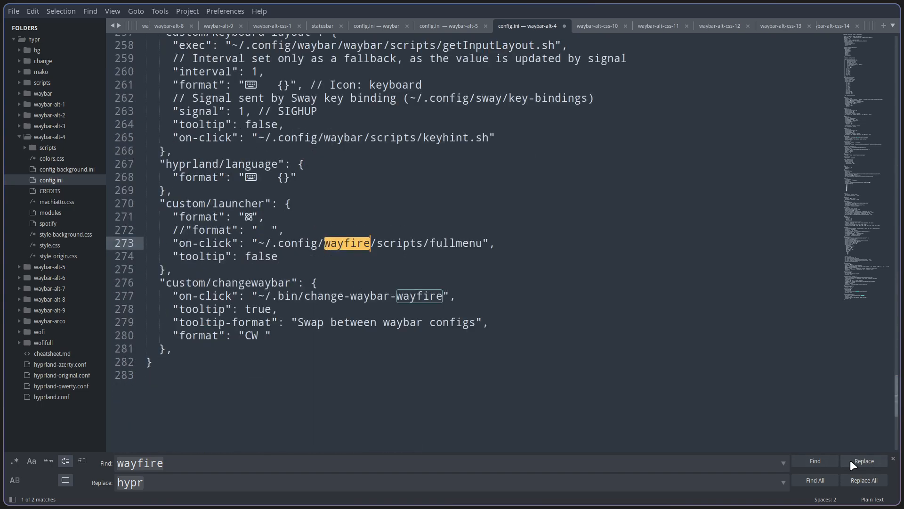
pyautogui.click(857, 459)
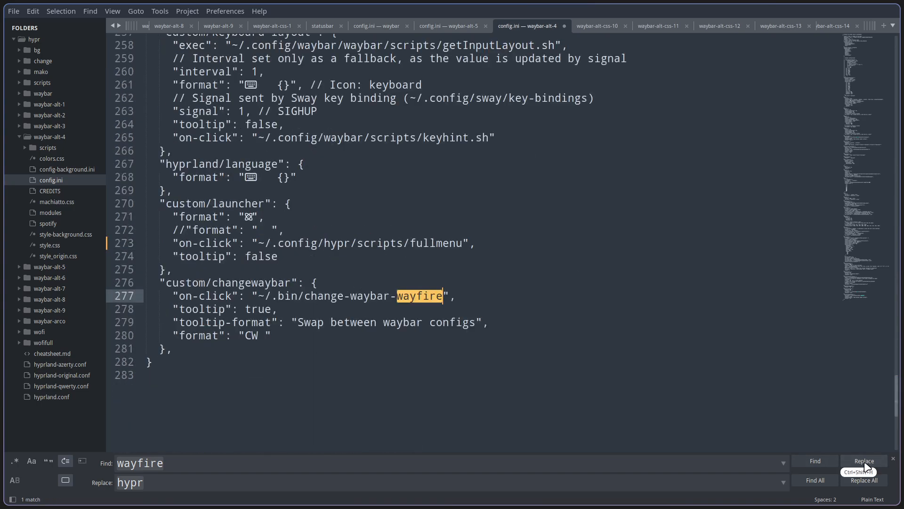
pyautogui.click(869, 462)
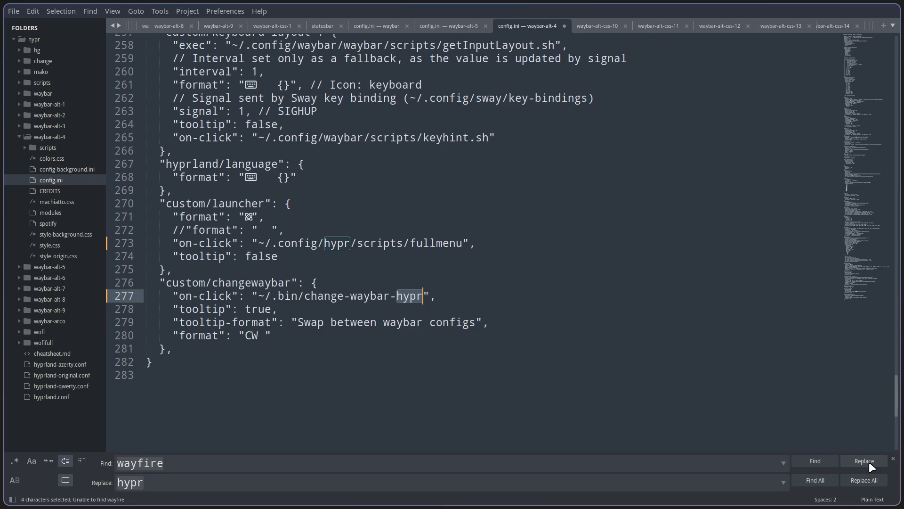
pyautogui.hotkey('ctrl', 'End')
pyautogui.hotkey('ctrl', 's')
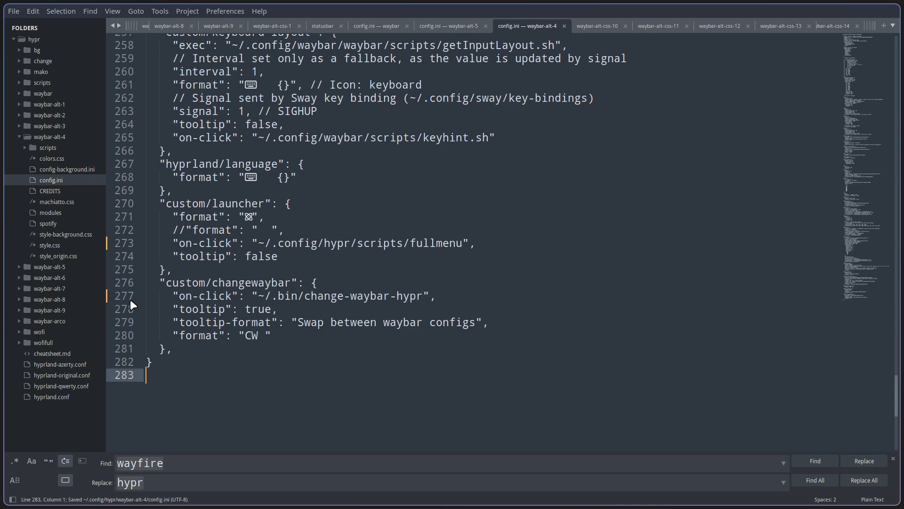
# Reopen config.ini in the waybar-alt-5 folder and search it again for wayfire.
pyautogui.click(47, 268)
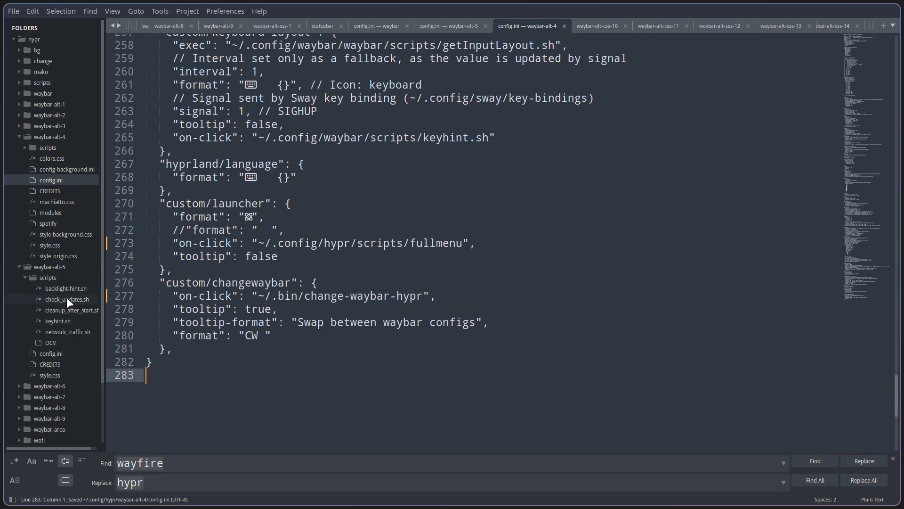
pyautogui.click(61, 354)
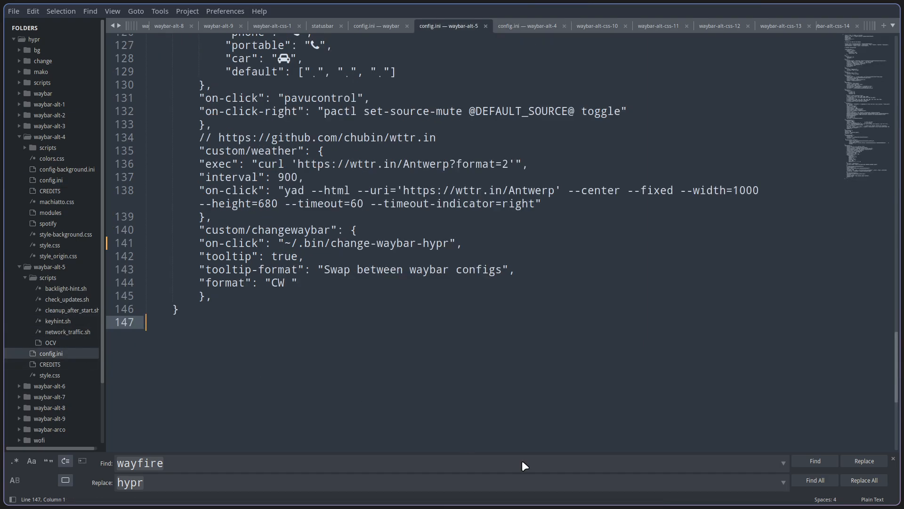
pyautogui.click(819, 460)
# In the waybar-alt-6 config.ini, replace wayfire with hypr in the modules include path and save the file.
pyautogui.click(63, 386)
pyautogui.click(66, 396)
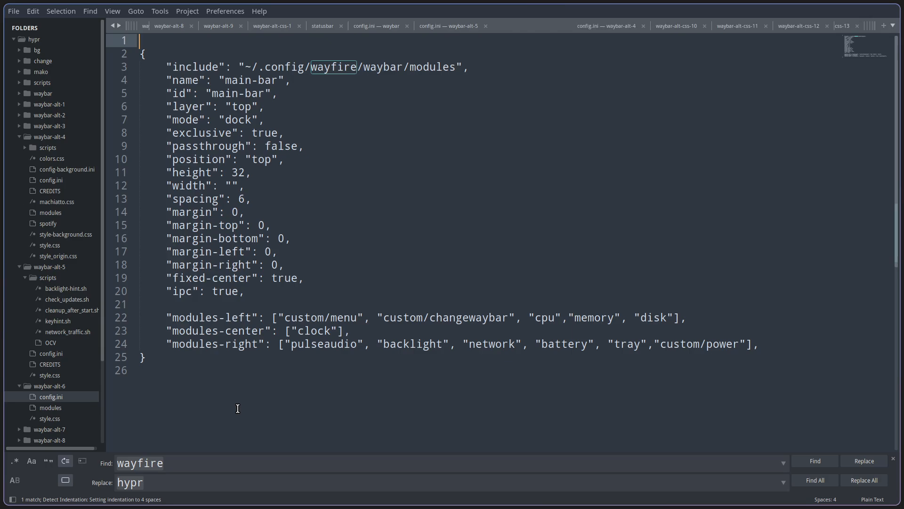
pyautogui.click(810, 459)
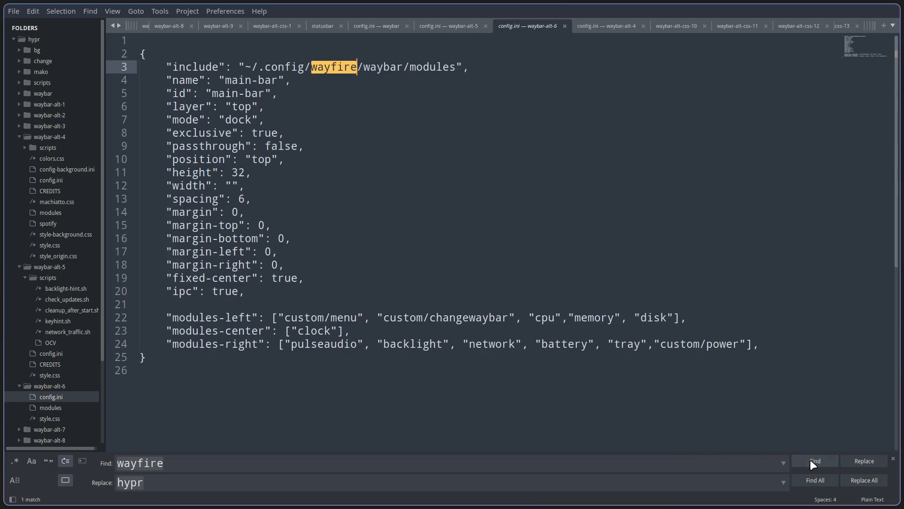
pyautogui.click(863, 457)
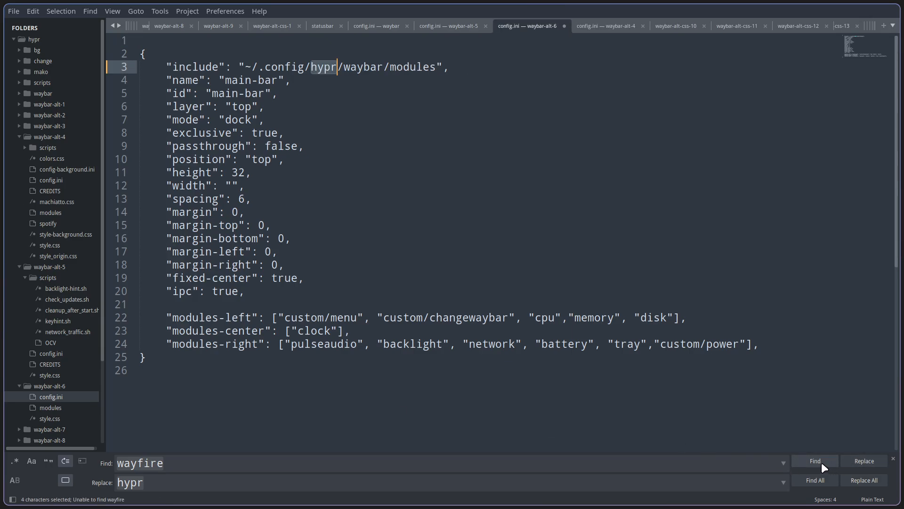
pyautogui.click(611, 396)
pyautogui.hotkey('ctrl', 's')
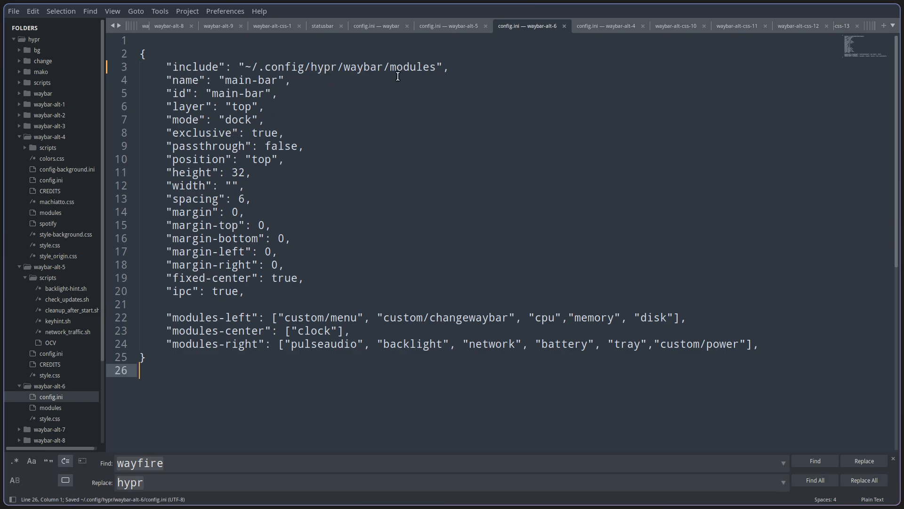
# Review the waybar-alt-5 config.ini from its beginning, and search the waybar-alt-6 config.ini once more for wayfire.
pyautogui.click(62, 353)
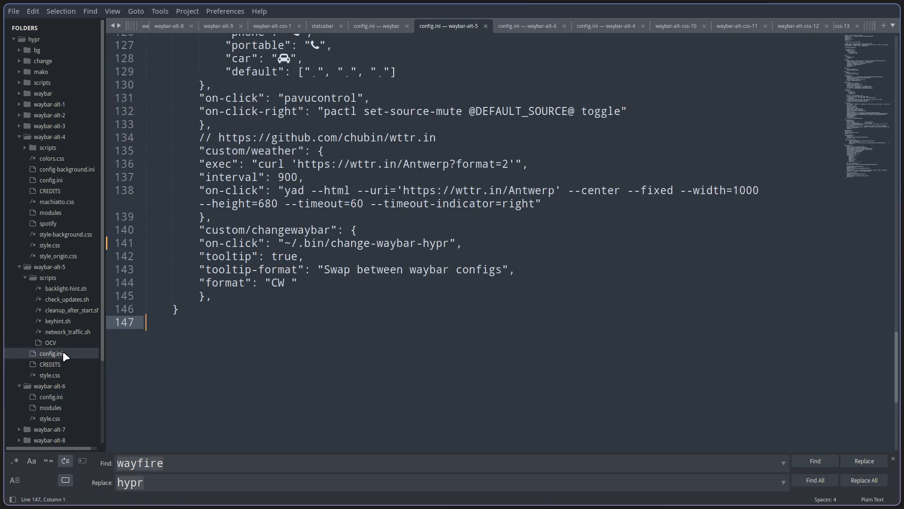
pyautogui.scroll(15, 582, 359)
pyautogui.scroll(10, 582, 359)
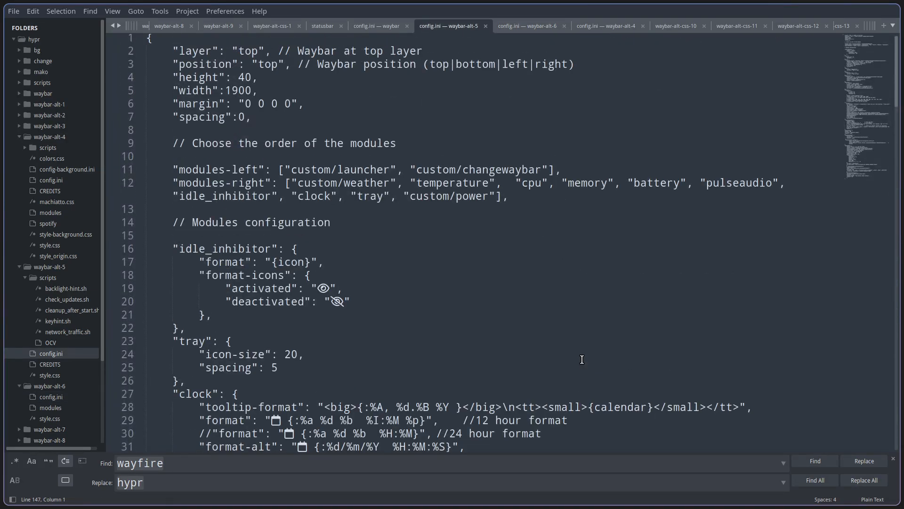
pyautogui.scroll(-7, 582, 359)
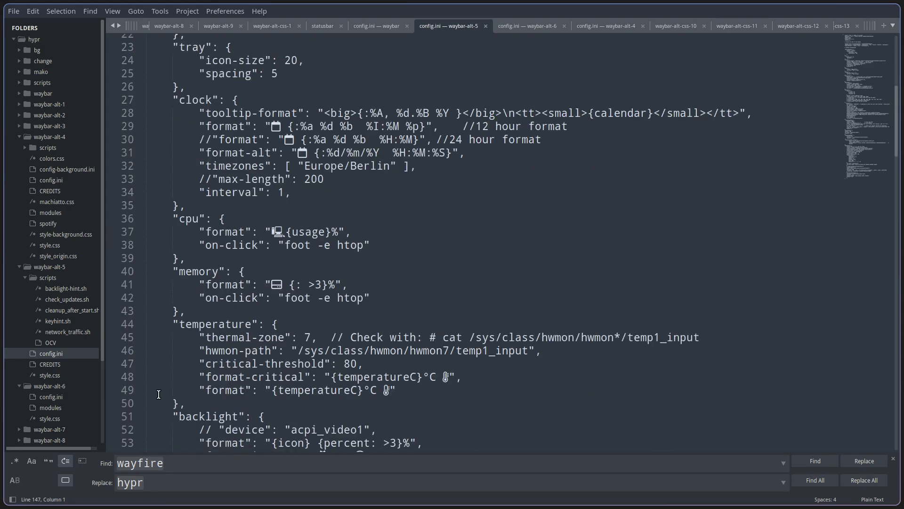
pyautogui.click(49, 396)
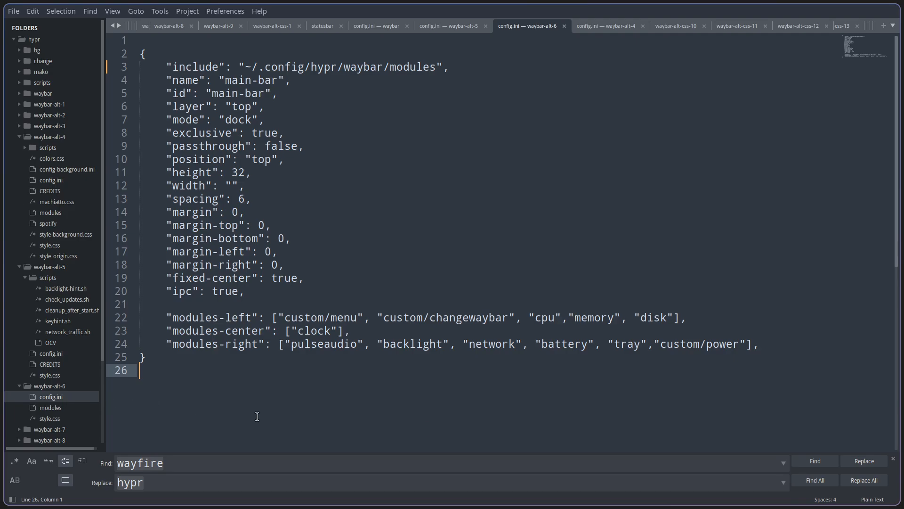
pyautogui.click(806, 459)
# In the waybar-alt-7 config.ini, replace wayfire with hypr in the custom/launcher, custom/power and custom/changewaybar on-click entries, and save the file.
pyautogui.scroll(-5, 36, 332)
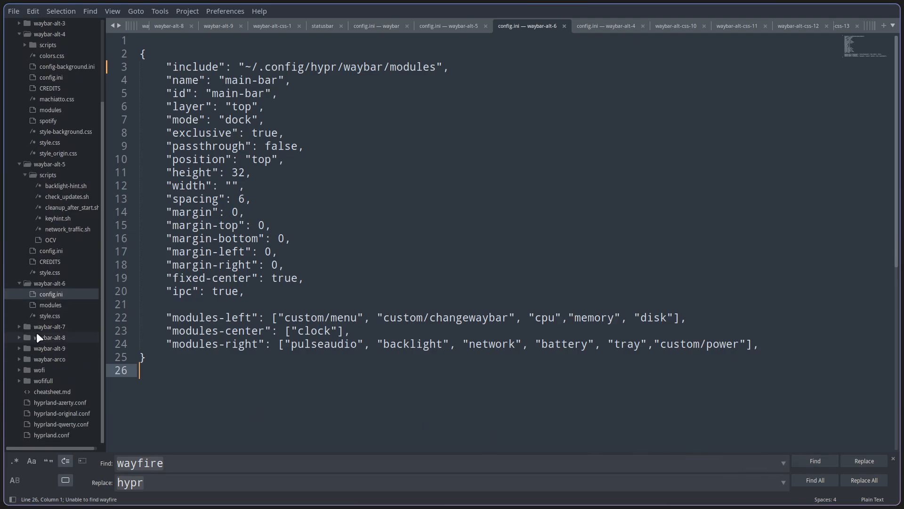
pyautogui.click(59, 326)
pyautogui.click(57, 338)
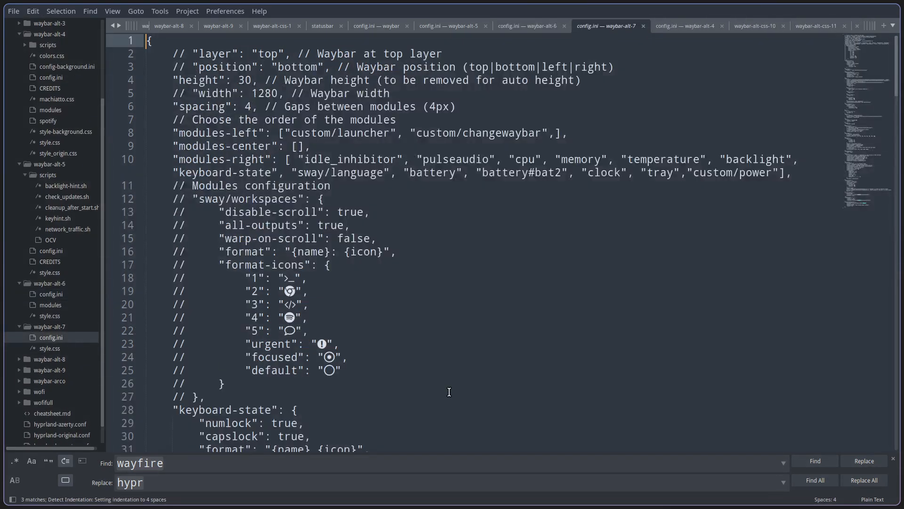
pyautogui.click(813, 459)
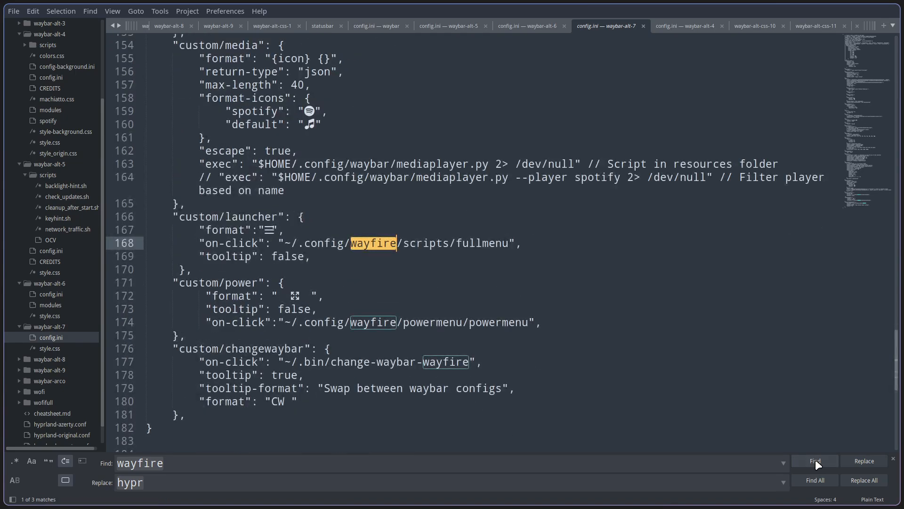
pyautogui.click(864, 461)
pyautogui.click(862, 462)
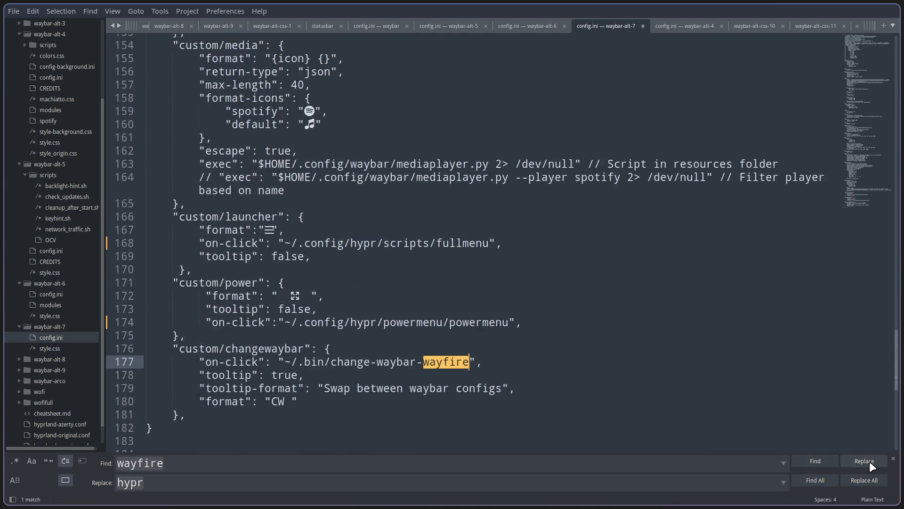
pyautogui.click(869, 462)
pyautogui.hotkey('ctrl', 's')
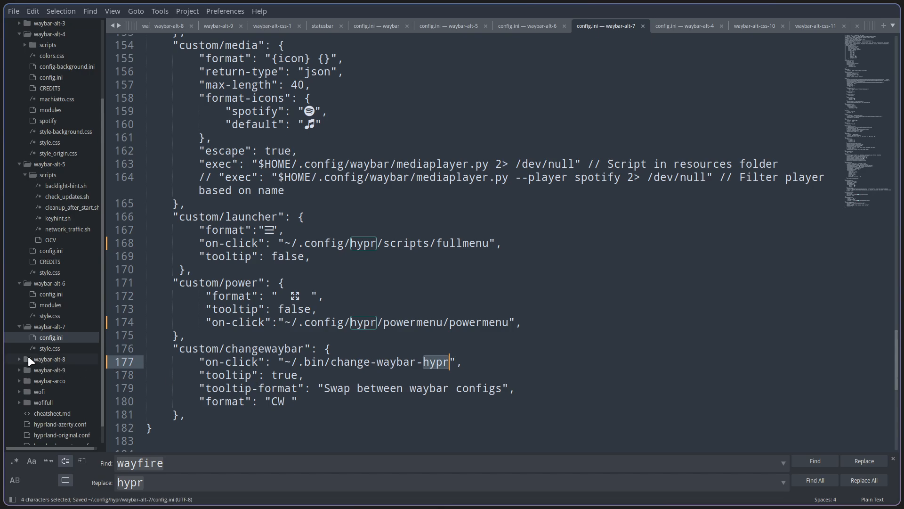
# In the waybar-alt-8 config.ini, replace wayfire with hypr in the modules include path and save the file.
pyautogui.click(56, 360)
pyautogui.click(51, 391)
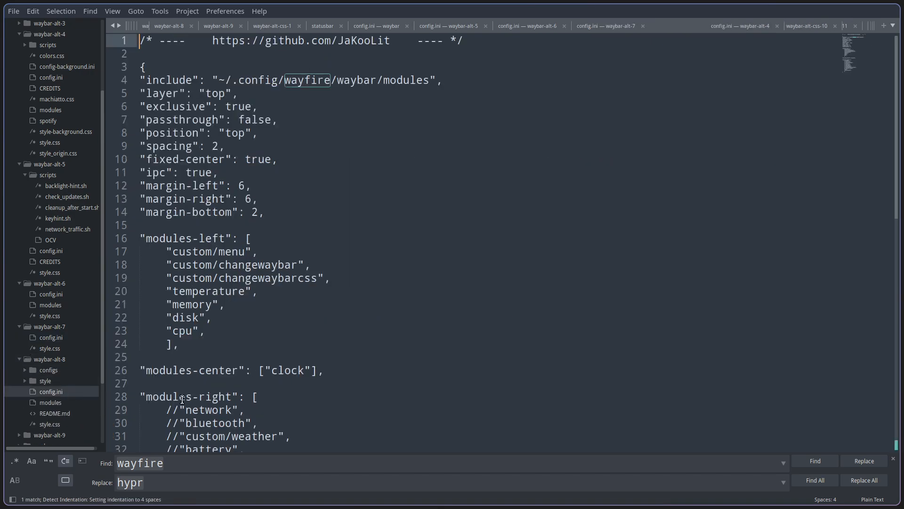
pyautogui.click(815, 460)
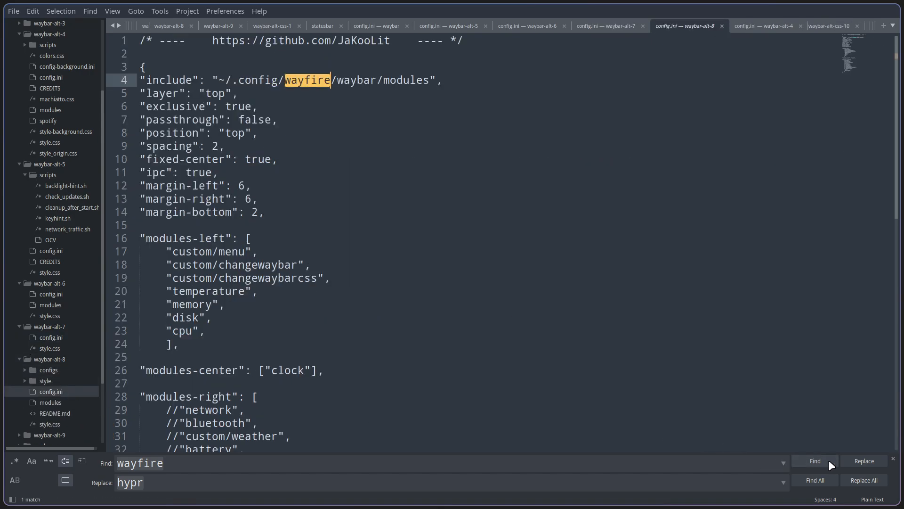
pyautogui.click(857, 458)
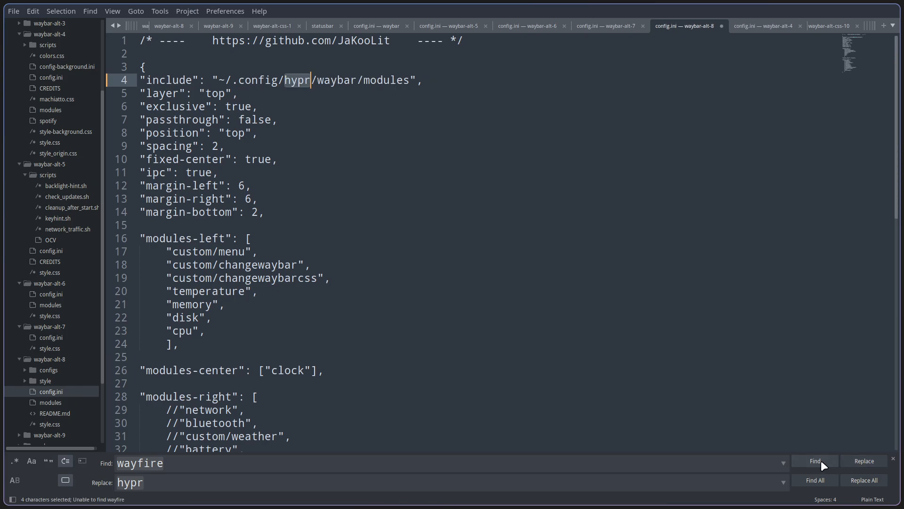
pyautogui.hotkey('ctrl', 's')
# In the waybar-alt-8 modules file, replace every wayfire with hypr, from the backlight entries through custom/changewaybarcss, and save the file.
pyautogui.click(60, 399)
pyautogui.click(816, 461)
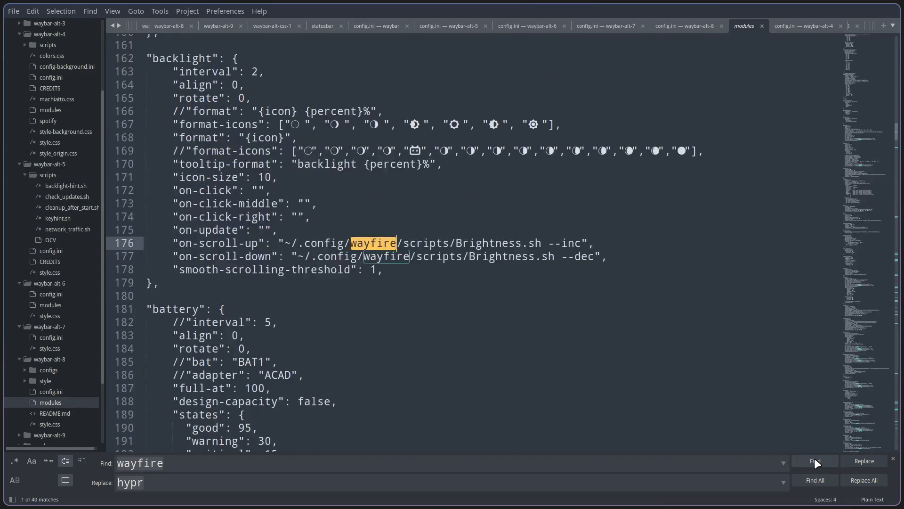
pyautogui.click(866, 461)
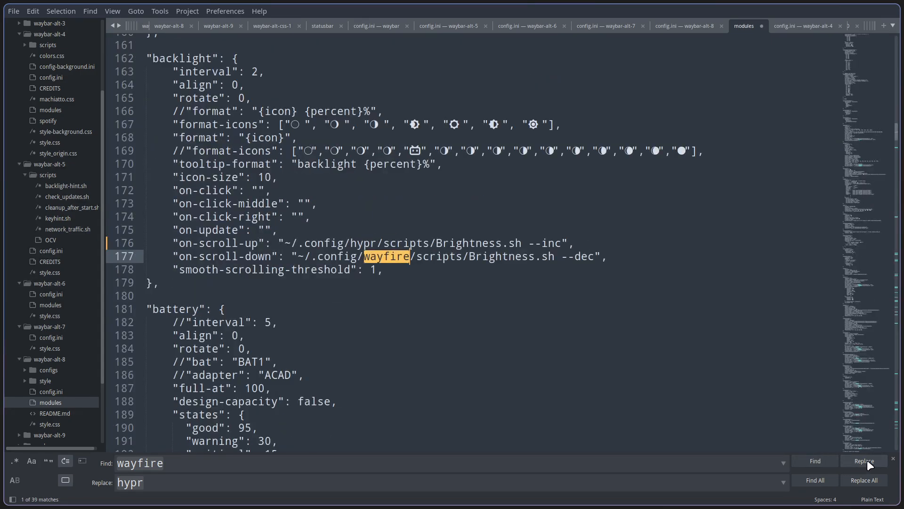
pyautogui.click(867, 460)
pyautogui.click(867, 459)
pyautogui.click(867, 460)
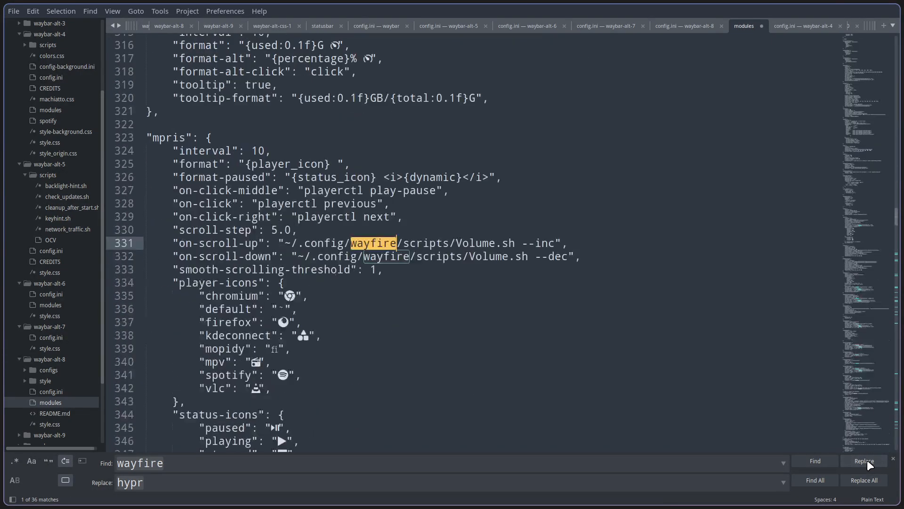
pyautogui.click(867, 460)
pyautogui.click(867, 459)
pyautogui.click(866, 460)
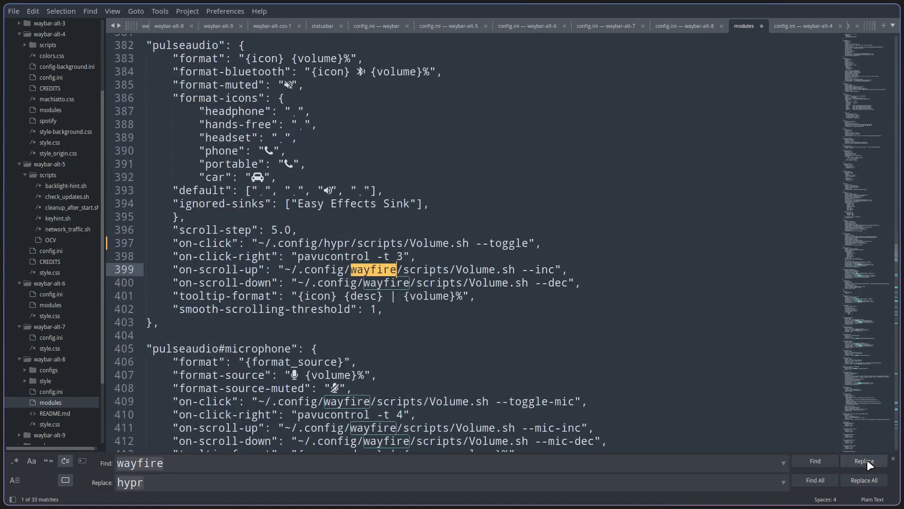
pyautogui.click(866, 459)
pyautogui.click(867, 460)
pyautogui.click(866, 460)
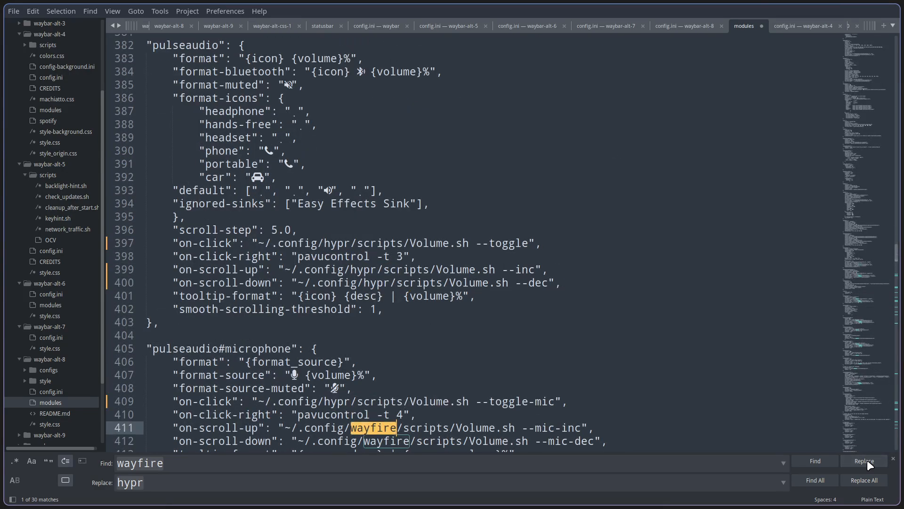
pyautogui.click(867, 460)
pyautogui.click(866, 460)
pyautogui.click(866, 459)
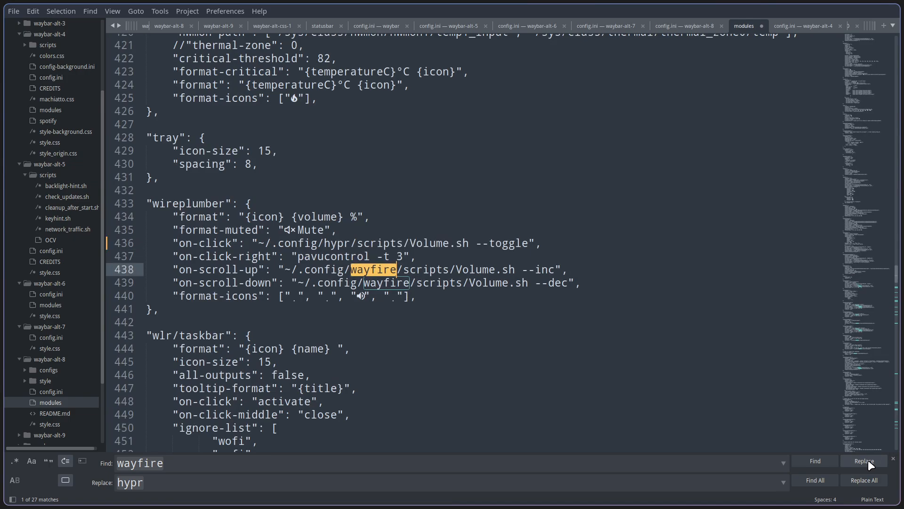
pyautogui.click(866, 460)
pyautogui.click(866, 459)
pyautogui.click(866, 460)
pyautogui.click(867, 459)
pyautogui.click(867, 460)
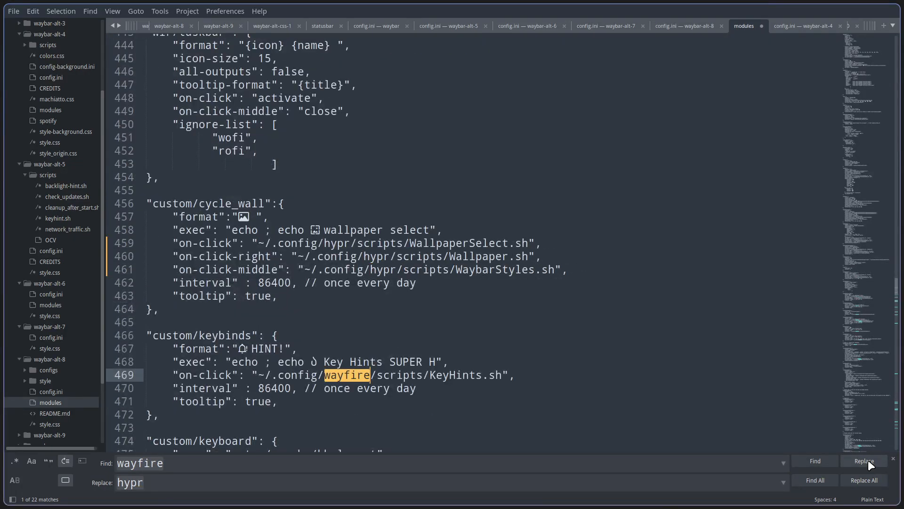
pyautogui.click(868, 459)
pyautogui.click(869, 459)
pyautogui.click(868, 459)
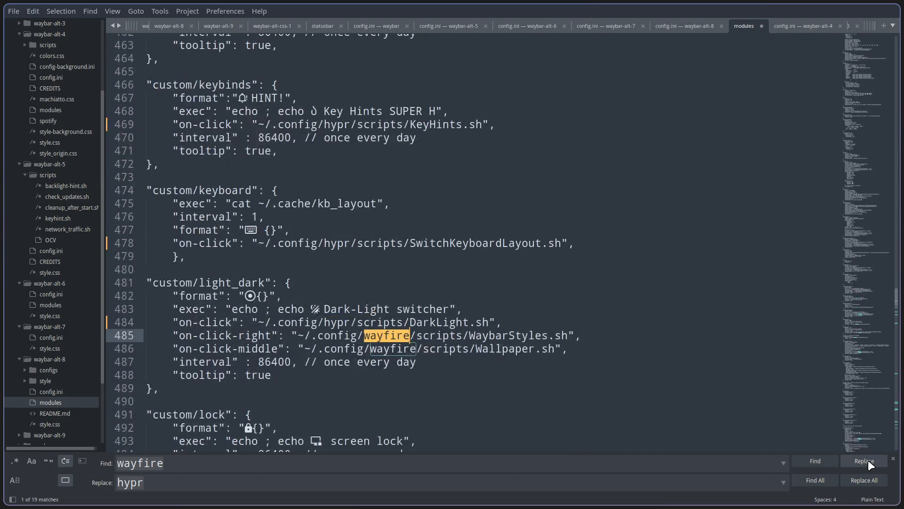
pyautogui.click(869, 460)
pyautogui.click(869, 460)
pyautogui.click(868, 459)
pyautogui.click(868, 460)
pyautogui.click(868, 459)
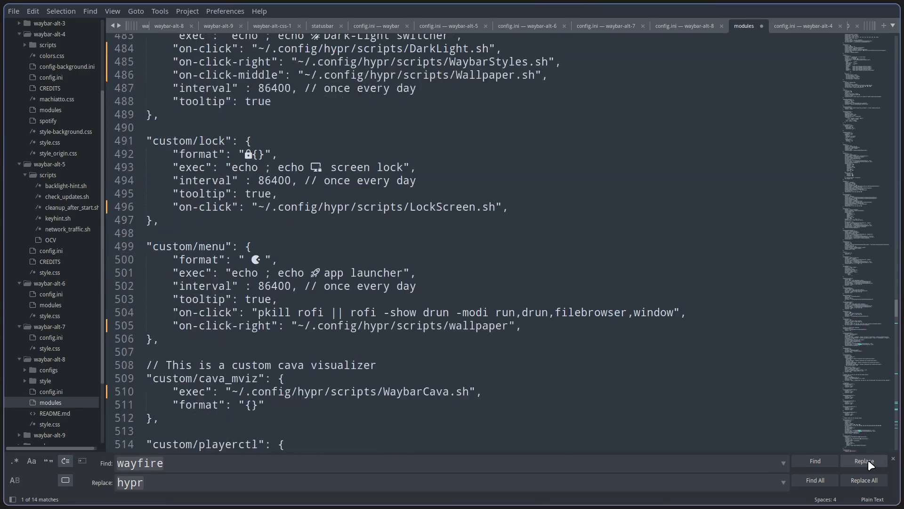
pyautogui.click(869, 460)
pyautogui.click(868, 459)
pyautogui.click(869, 459)
pyautogui.click(868, 460)
pyautogui.click(868, 460)
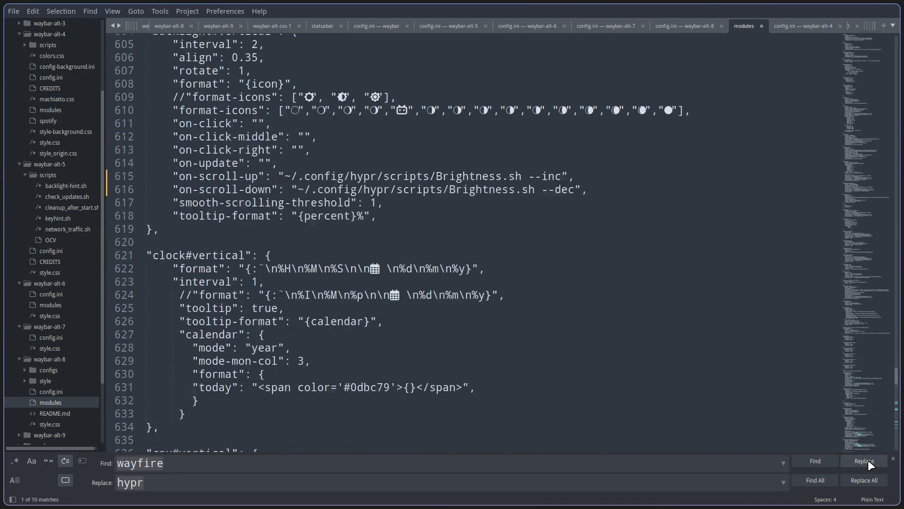
pyautogui.click(868, 459)
pyautogui.click(869, 460)
pyautogui.click(868, 460)
pyautogui.click(868, 460)
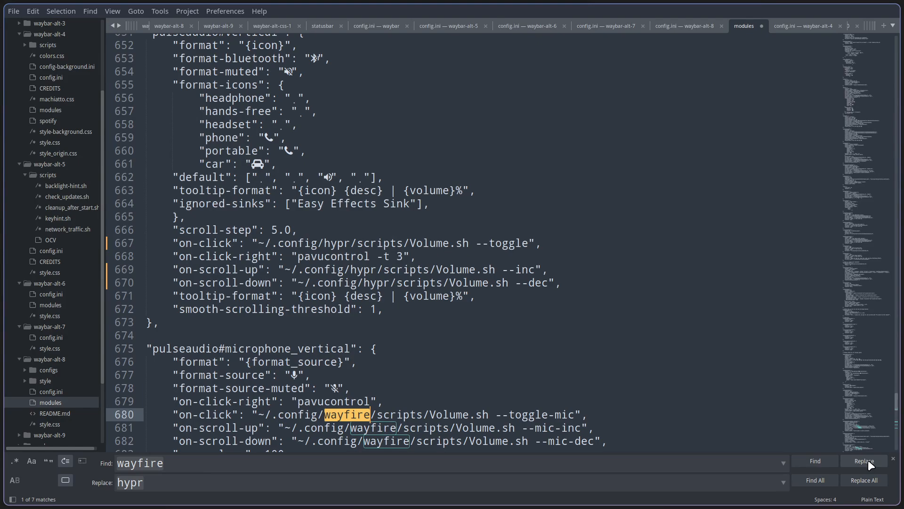
pyautogui.click(869, 459)
pyautogui.click(868, 460)
pyautogui.click(868, 460)
pyautogui.click(868, 460)
pyautogui.click(868, 460)
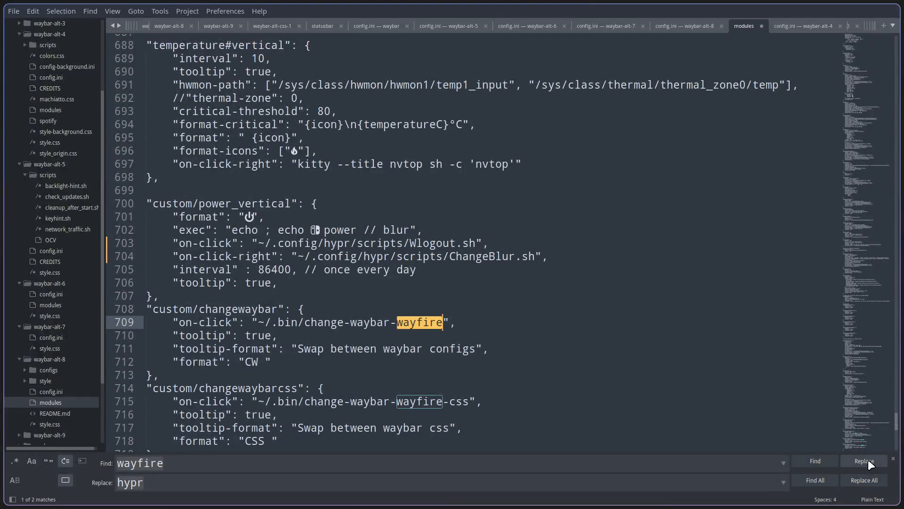
pyautogui.click(868, 460)
pyautogui.click(869, 460)
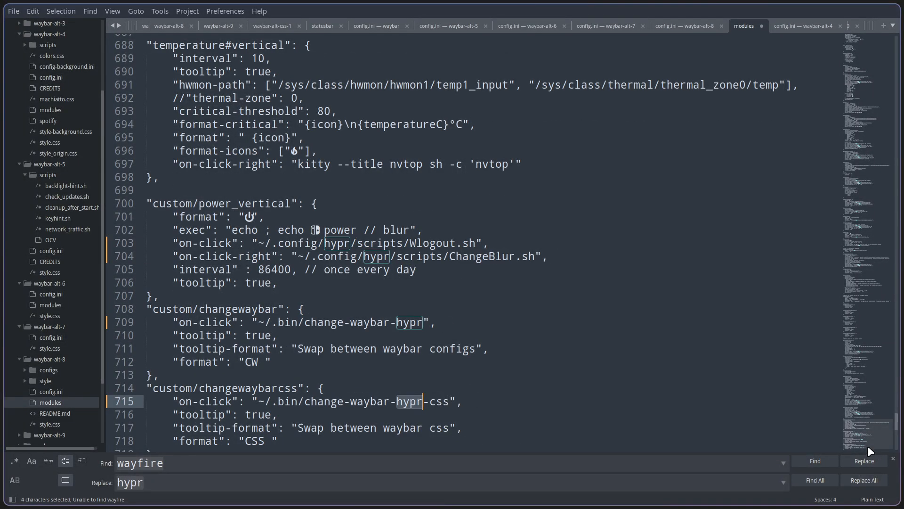
pyautogui.hotkey('ctrl', 's')
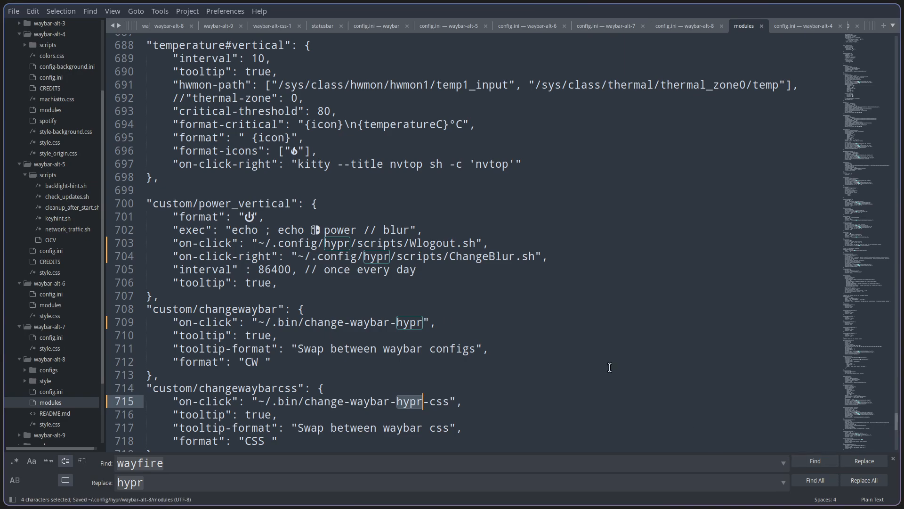
# Look at the waybar-alt-8 style.css, and in the waybar-alt-9 config.ini replace wayfire with hypr in the modules include path and save the file.
pyautogui.scroll(-3, 57, 310)
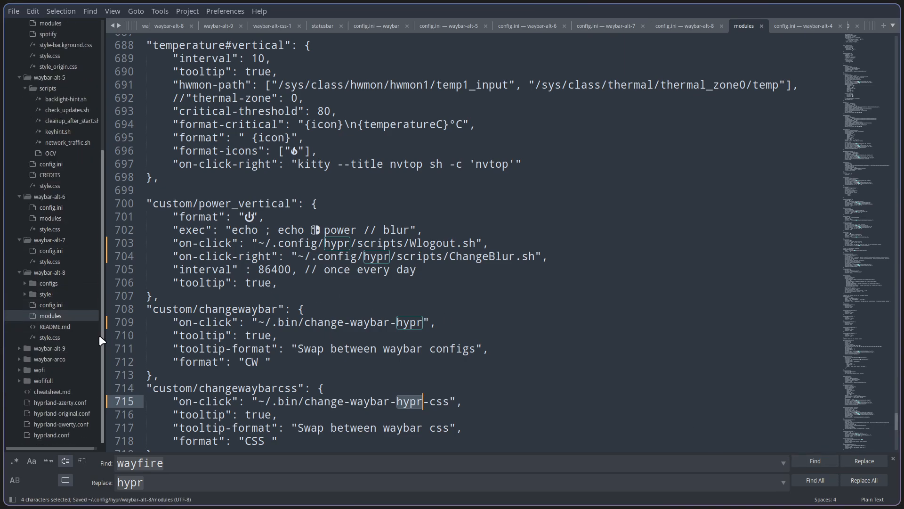
pyautogui.click(62, 336)
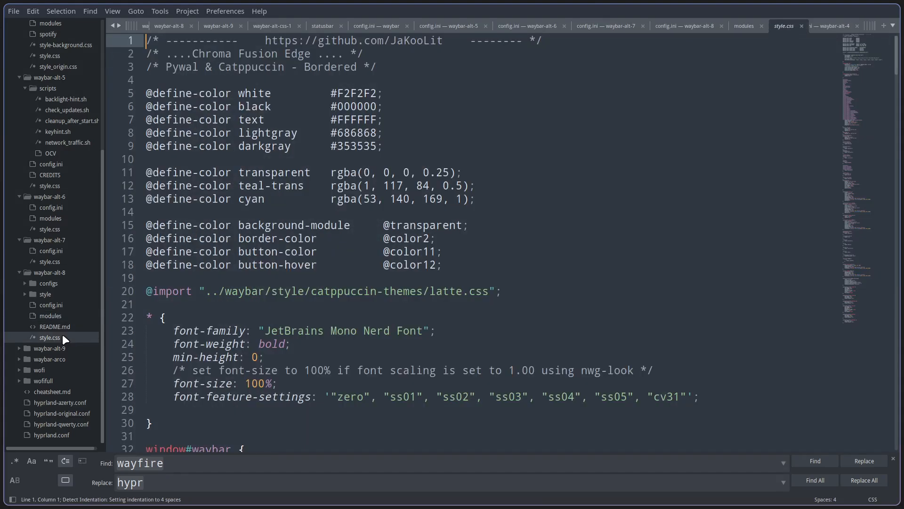
pyautogui.click(51, 351)
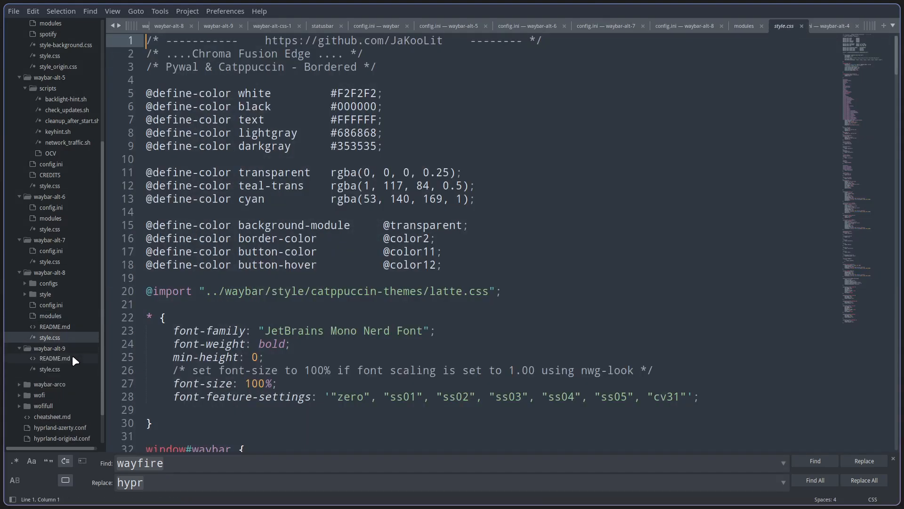
pyautogui.click(57, 358)
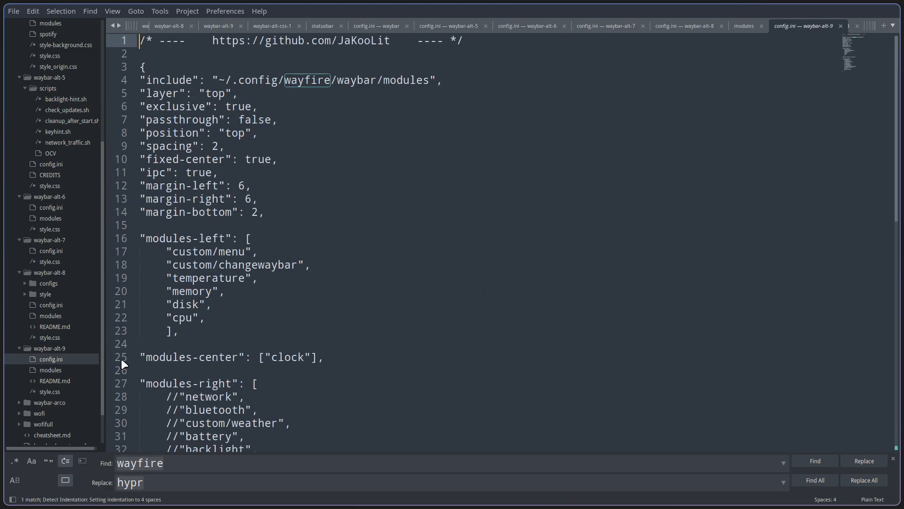
pyautogui.click(811, 460)
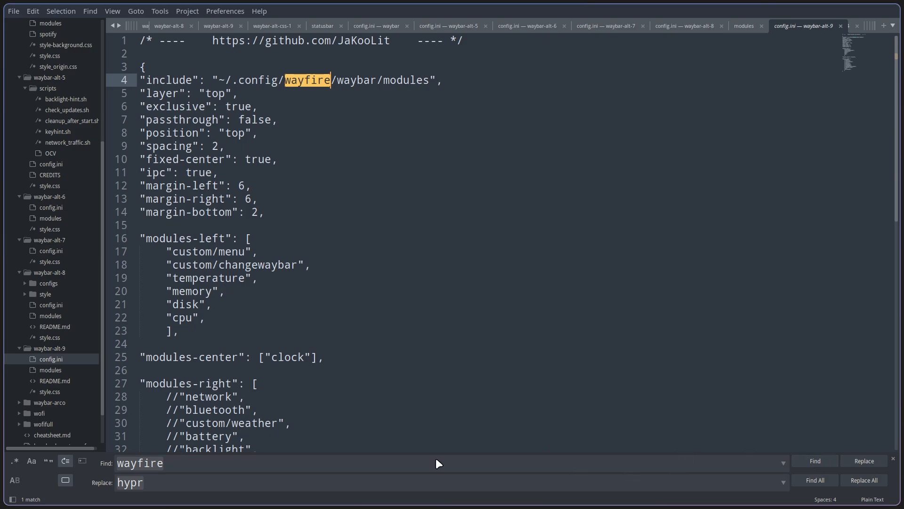
pyautogui.click(859, 459)
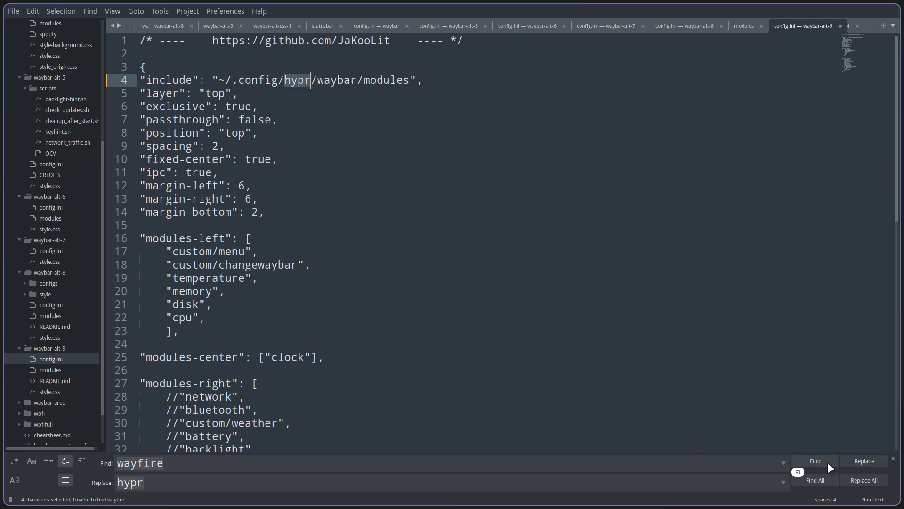
pyautogui.hotkey('ctrl', 's')
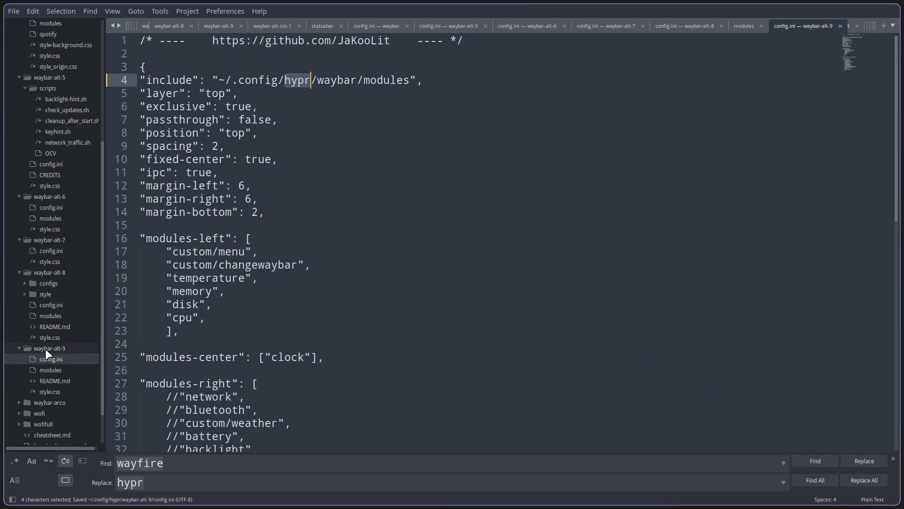
# Expand the waybar-arco folder and search the waybar-alt-9 config.ini once more for wayfire.
pyautogui.click(50, 403)
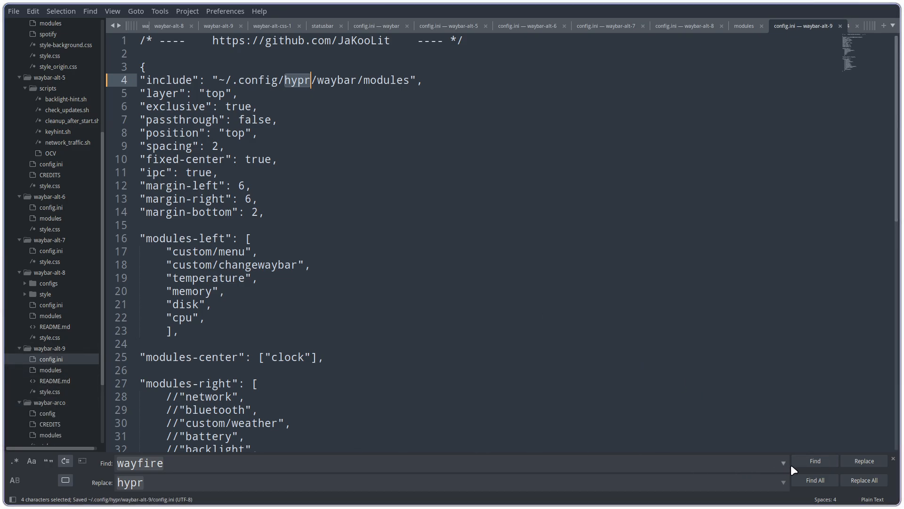
pyautogui.click(810, 464)
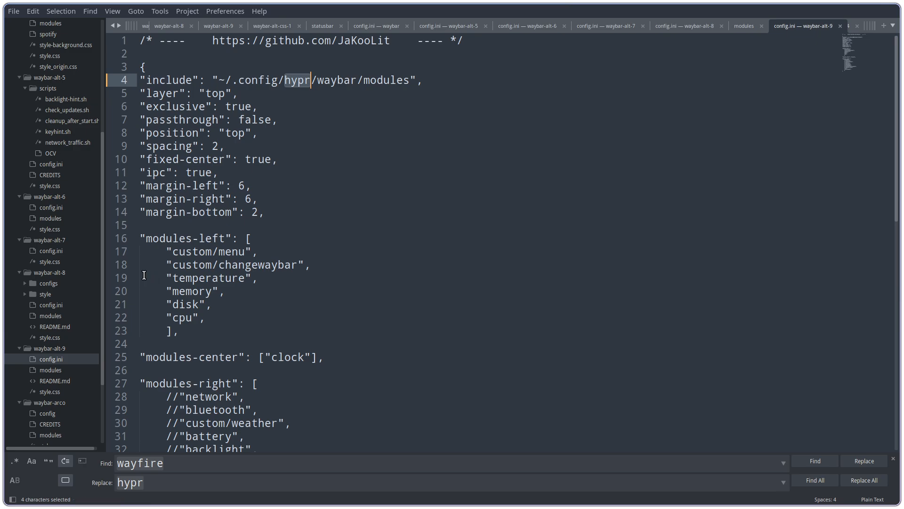
# Open a new terminal and run change-waybar-hyprland to launch the Waybar chooser.
pyautogui.press('super+Return')
pyautogui.write('w')
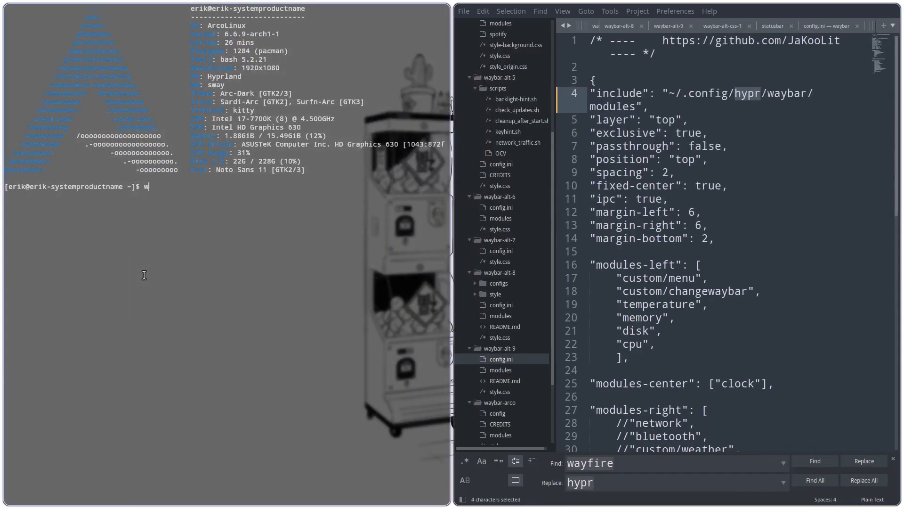
pyautogui.write('han')
pyautogui.press('Tab')
pyautogui.press('Return')
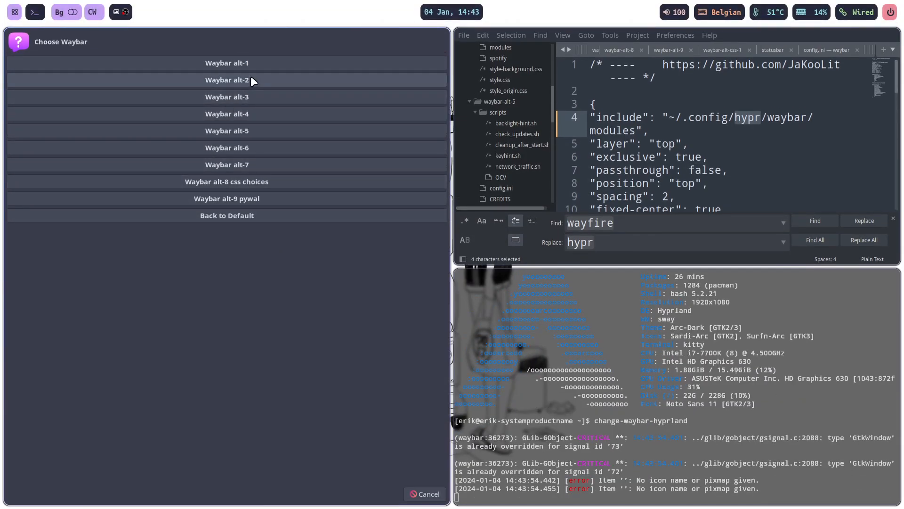
# Apply each bar from the Waybar chooser in turn, from Waybar alt-2 through Waybar alt-8 css choices to Waybar alt-9 pywal.
pyautogui.click(251, 79)
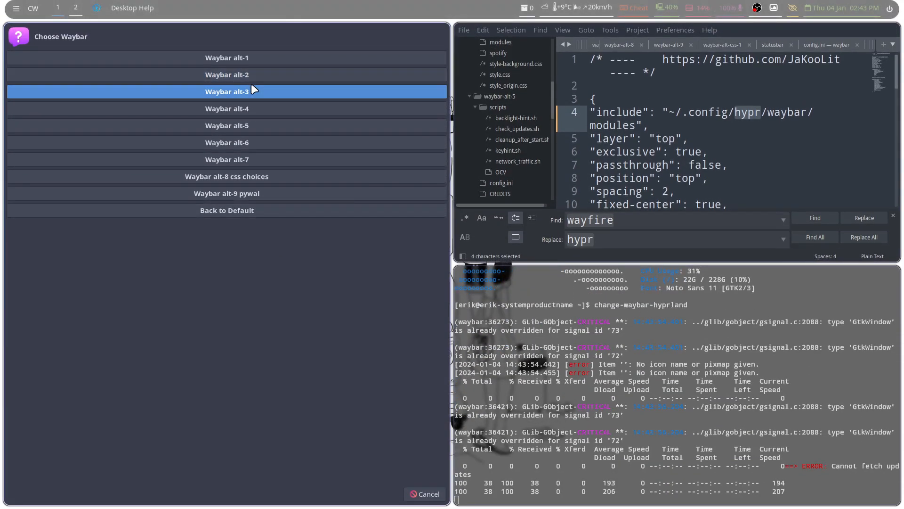
pyautogui.click(252, 87)
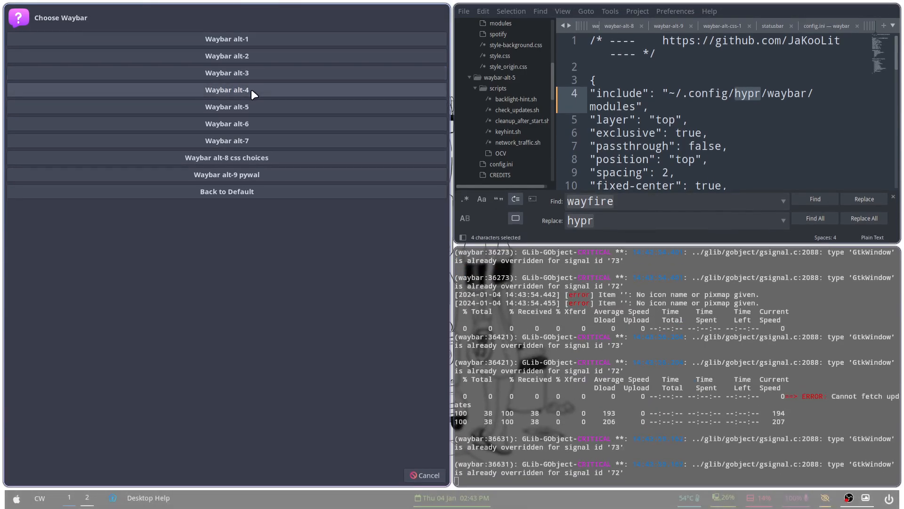
pyautogui.click(251, 89)
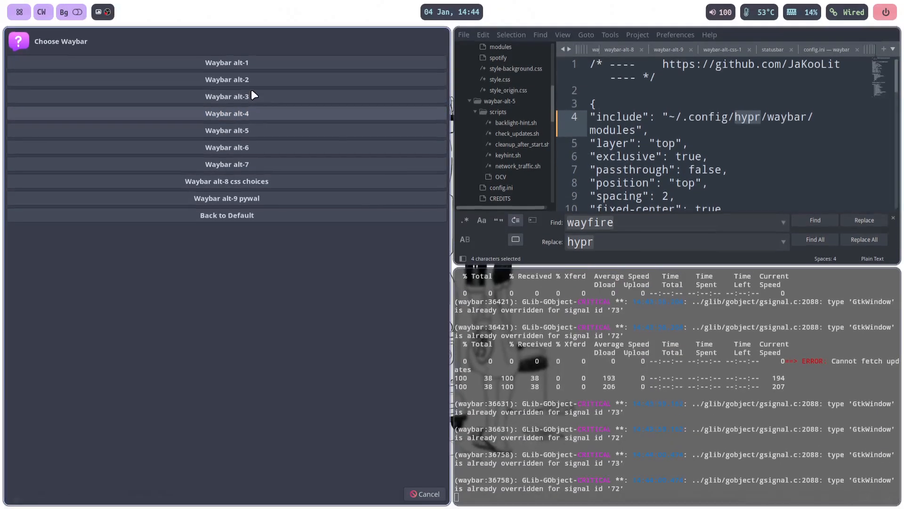
pyautogui.click(250, 127)
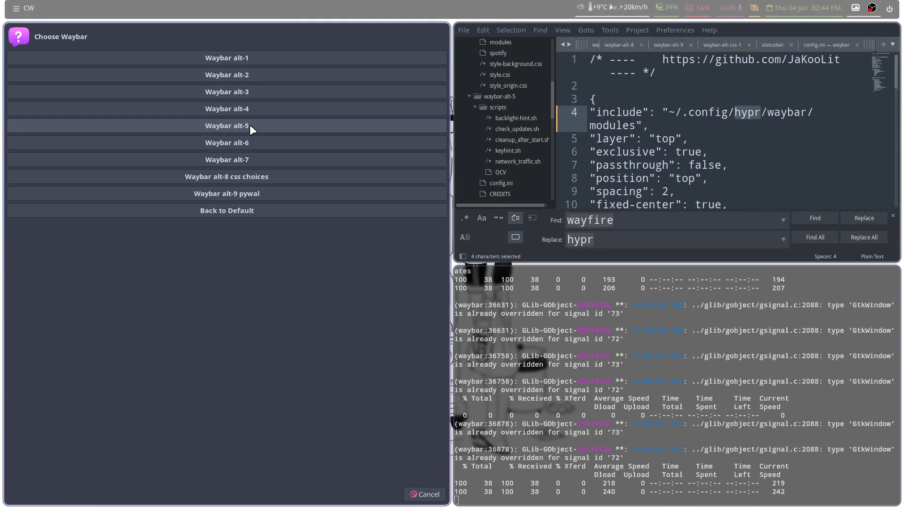
pyautogui.click(257, 143)
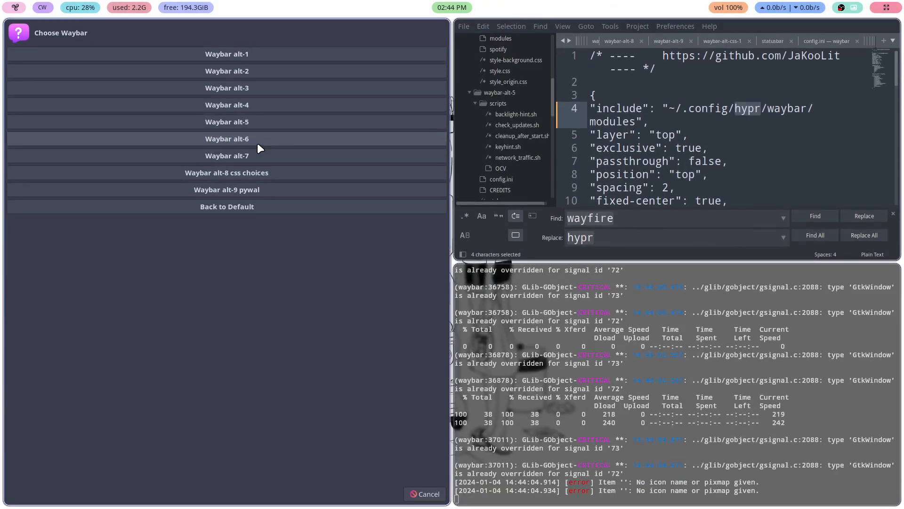
pyautogui.click(259, 153)
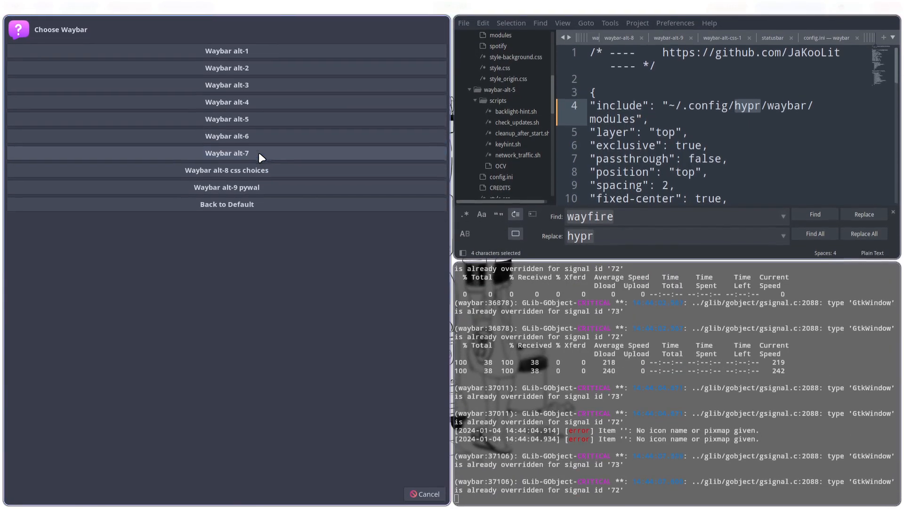
pyautogui.click(267, 170)
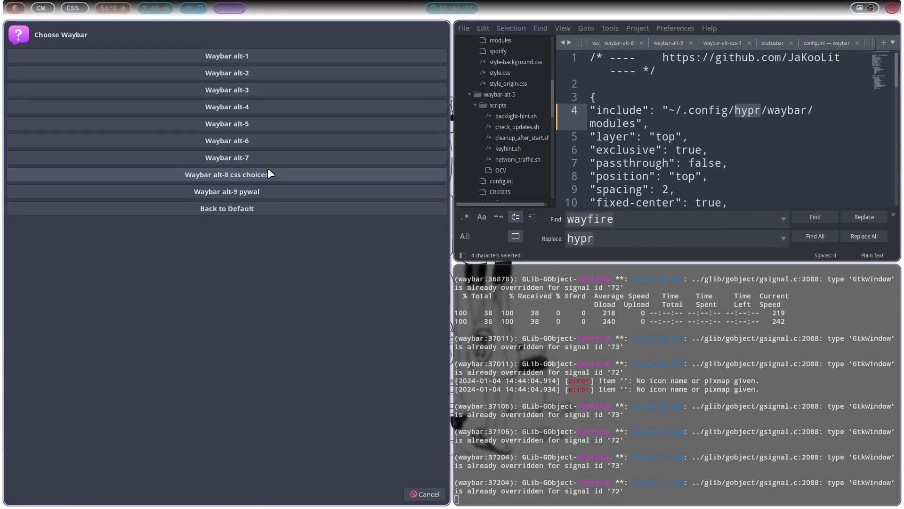
pyautogui.click(272, 188)
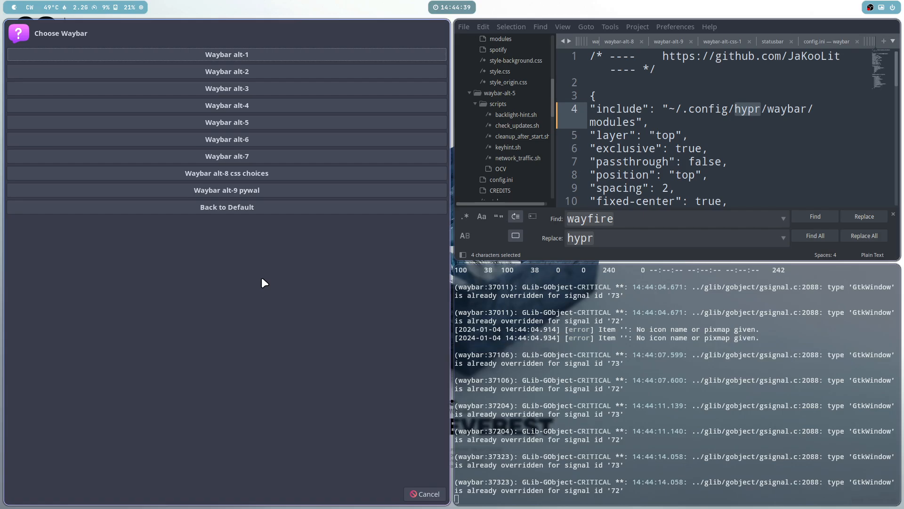
# Open a fresh terminal to check its colours with the pywal Waybar, and close it again.
pyautogui.press('super+Return')
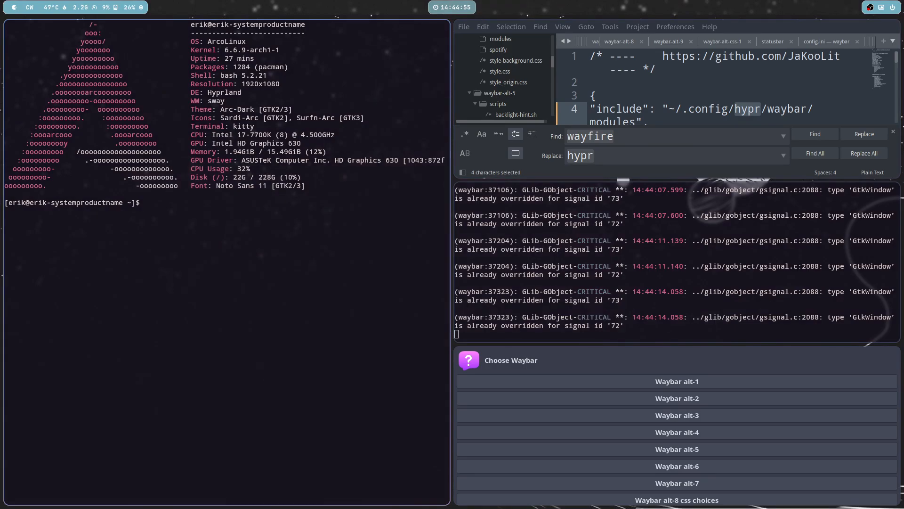
pyautogui.press('super+q')
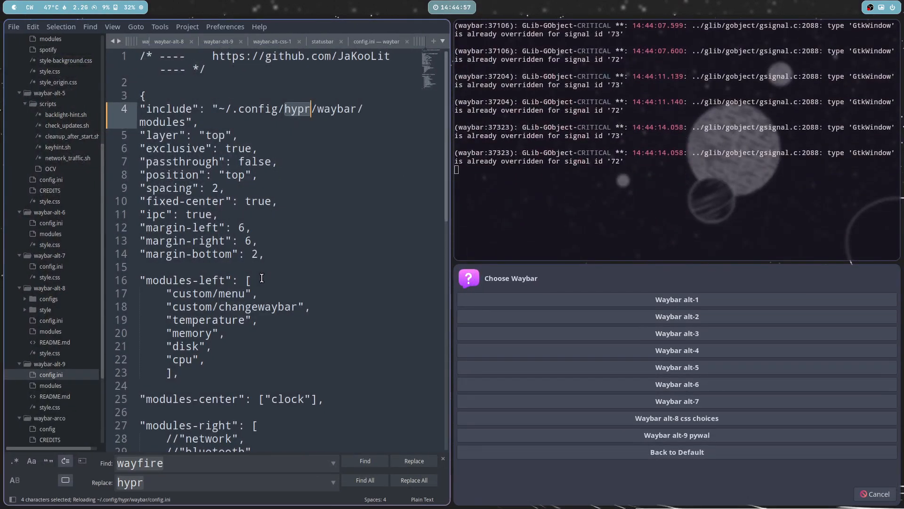
# Close the editor, set the Waybar back to default from the chooser, and close the chooser and its terminal.
pyautogui.press('super+q')
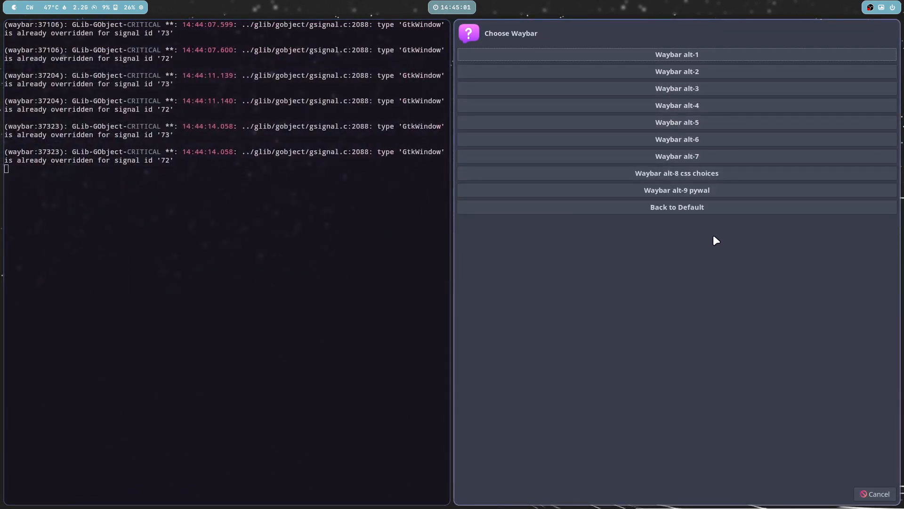
pyautogui.click(704, 206)
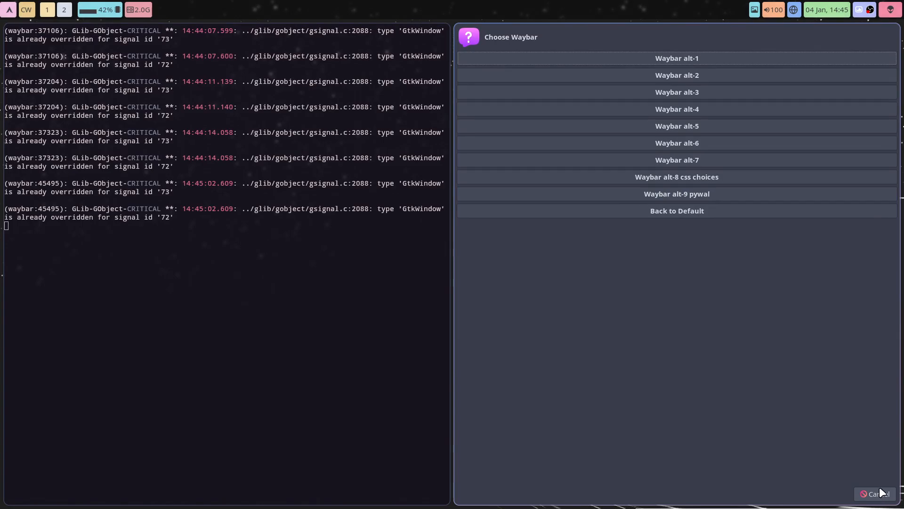
pyautogui.click(878, 494)
pyautogui.press('super+q')
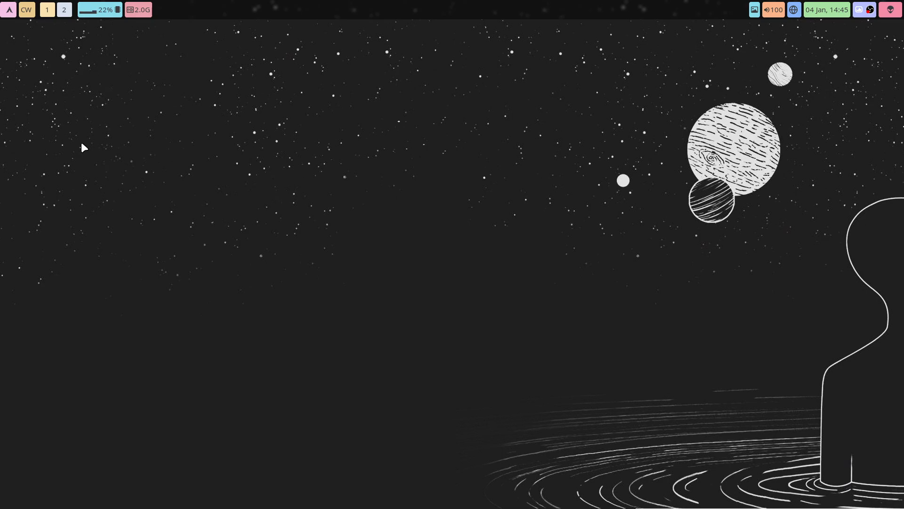
# Launch the chooser from the bar's CW module, switch to Waybar alt-8 css choices, and dismiss the chooser.
pyautogui.click(27, 9)
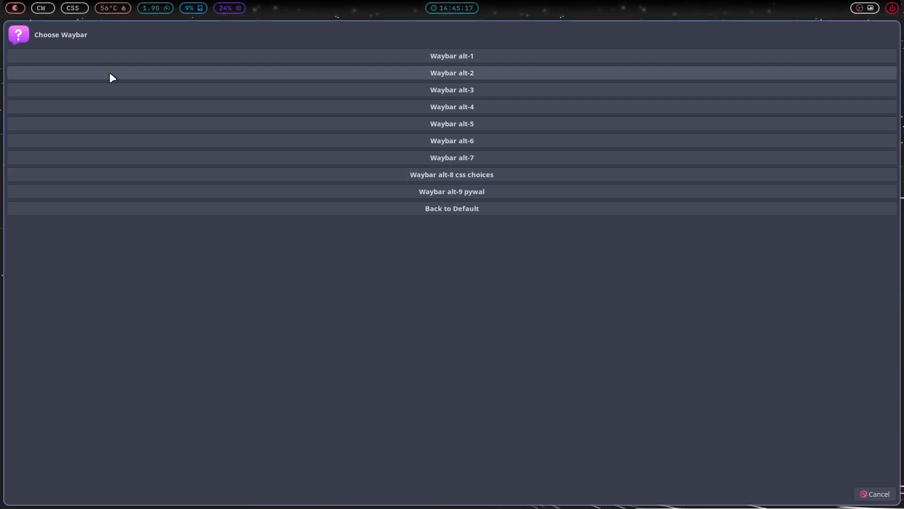
pyautogui.click(875, 495)
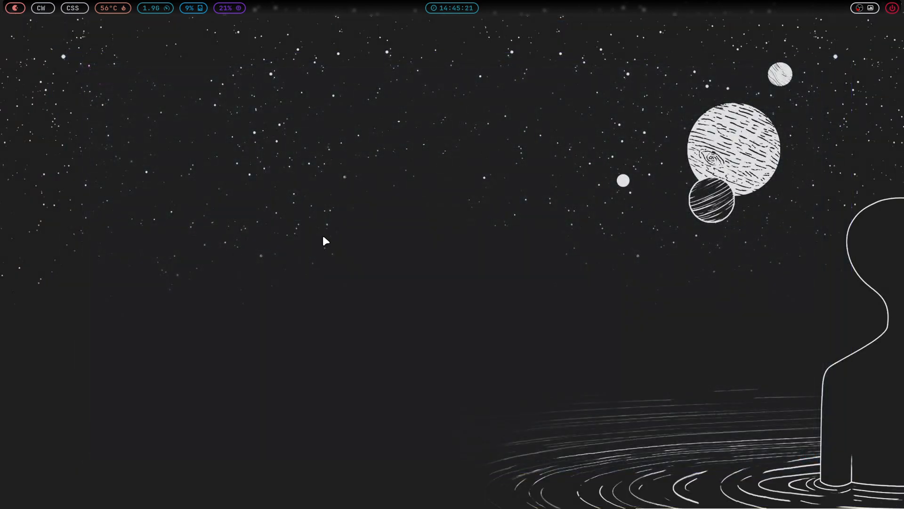
pyautogui.press('super+shift+Return')
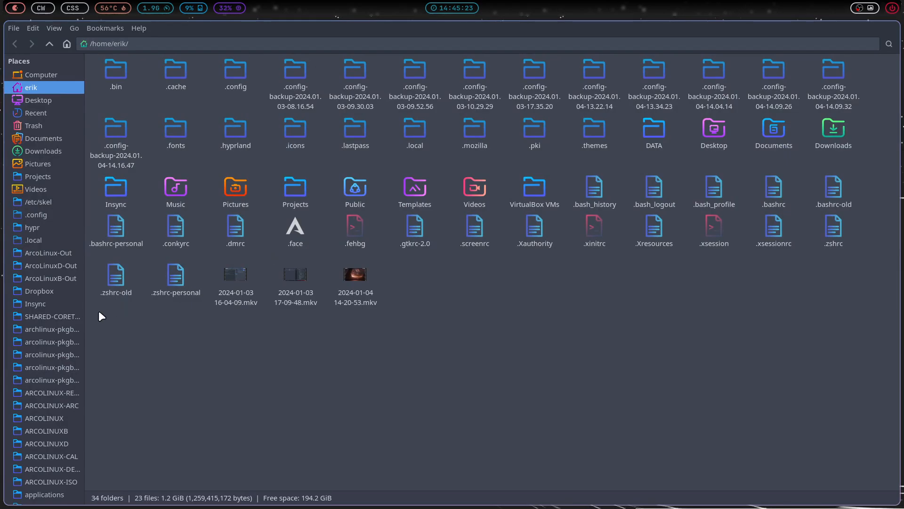
pyautogui.moveTo(85, 317); pyautogui.dragTo(113, 322)
pyautogui.press('super+q')
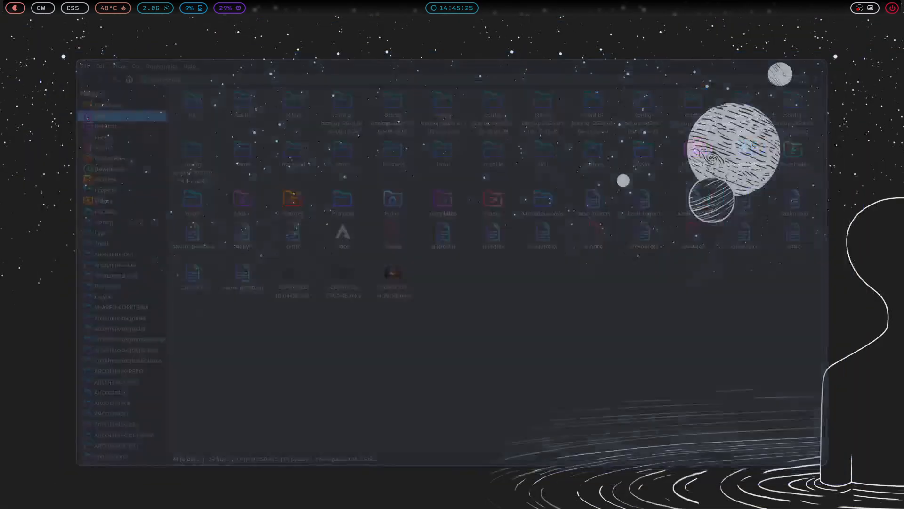
# Launch Sublime Text and search the waybar-alt-9 config.ini for changewaybar.
pyautogui.press('super+d')
pyautogui.write('sub')
pyautogui.press('Return')
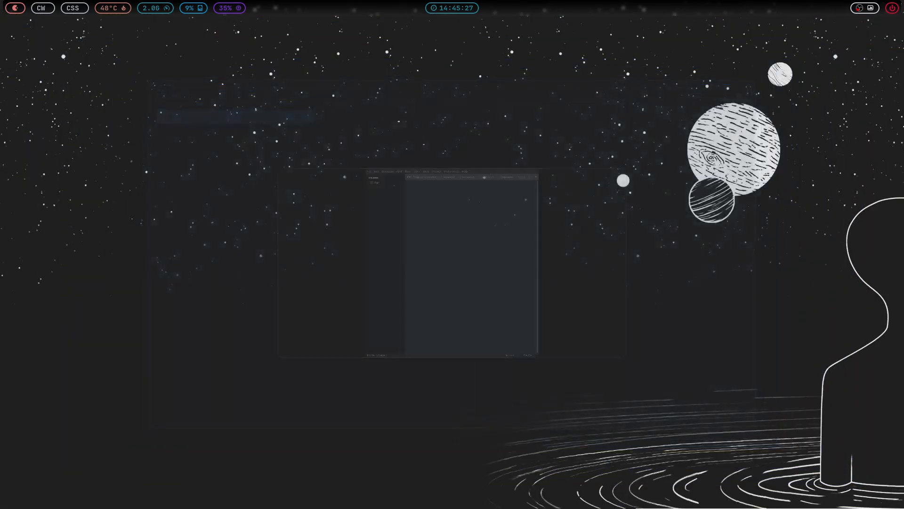
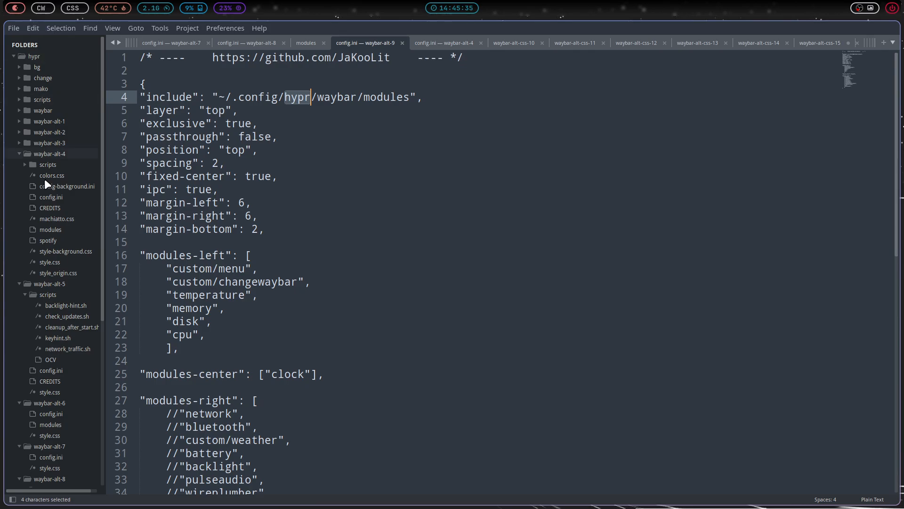
pyautogui.scroll(-5, 43, 293)
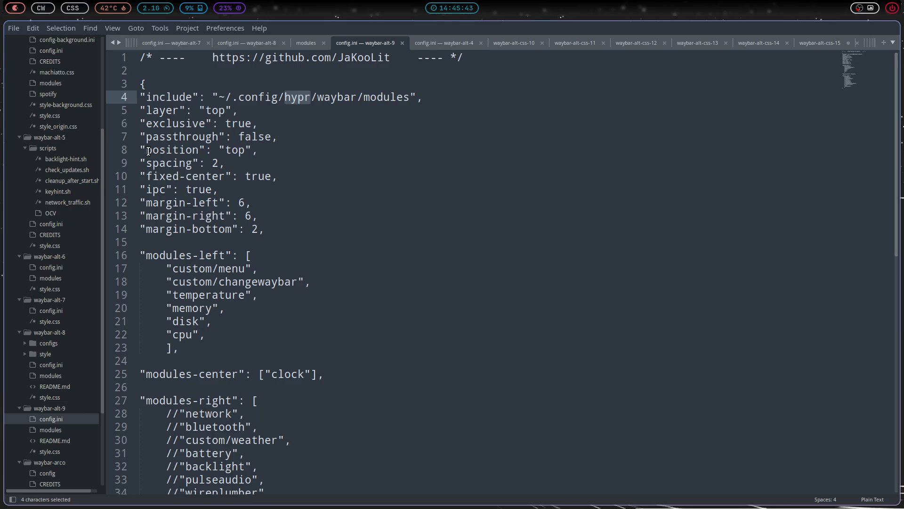
pyautogui.click(389, 290)
pyautogui.hotkey('ctrl', 'f')
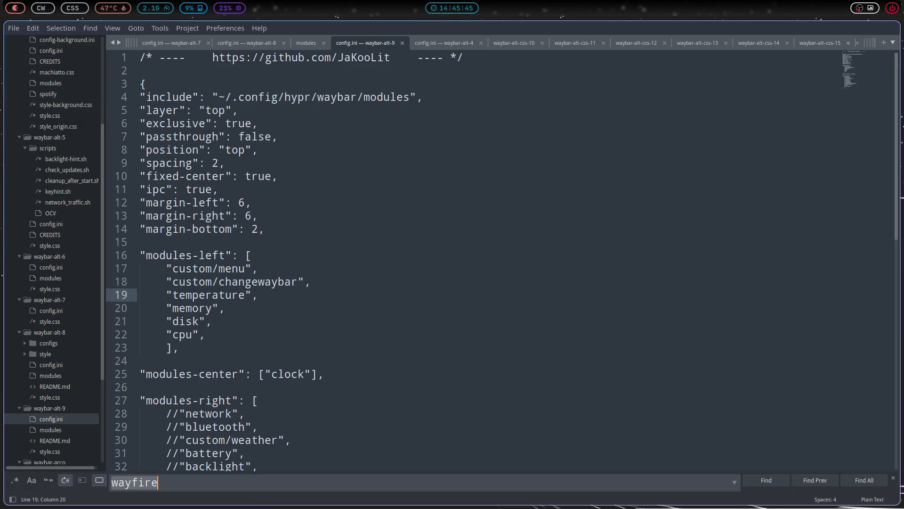
pyautogui.write('ch')
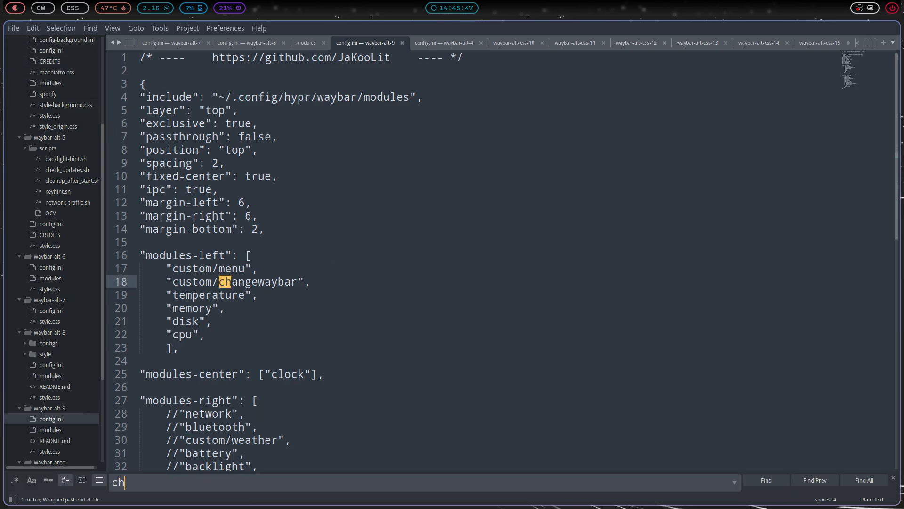
pyautogui.write('angewaybar')
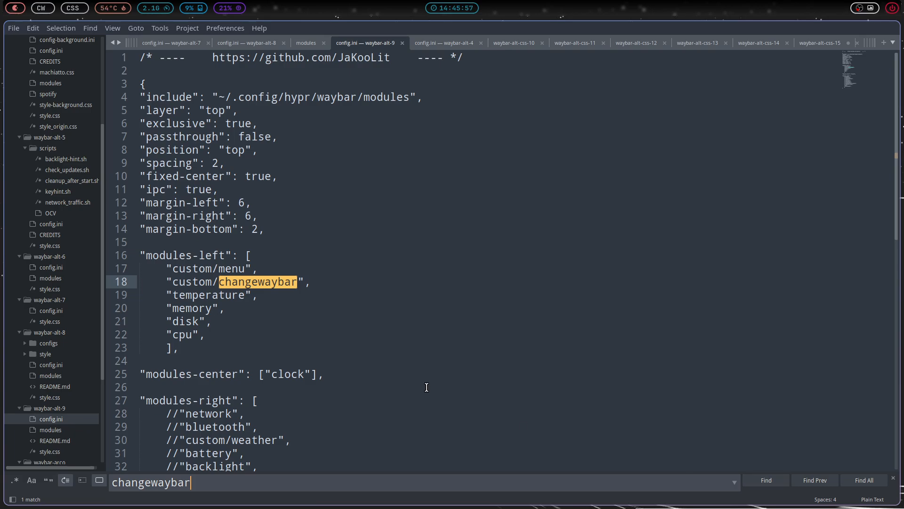
# In the waybar-alt-9 modules file, find changewaybar, set its on-click command to ~/.bin/change-waybar-hyrpland, and save.
pyautogui.click(60, 431)
pyautogui.click(764, 478)
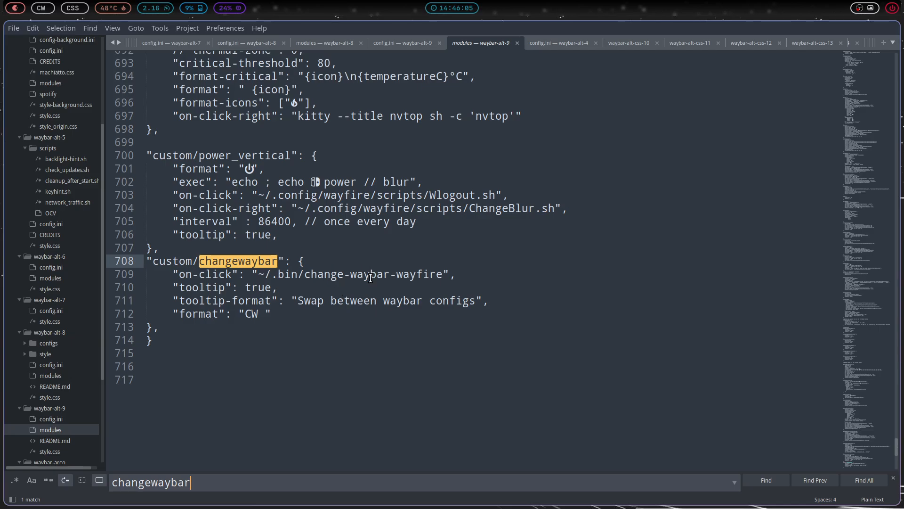
pyautogui.doubleClick(414, 277)
pyautogui.write('hyrpland')
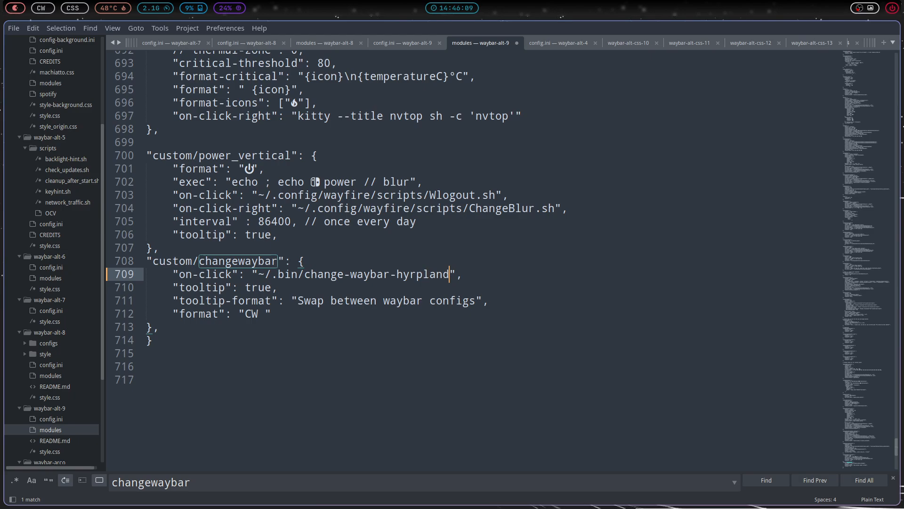
pyautogui.hotkey('ctrl', 's')
# Review the changewaybar entries in the waybar-alt-8 modules file and check the matching script name in the ~/.bin folder.
pyautogui.click(64, 375)
pyautogui.scroll(-5, 323, 375)
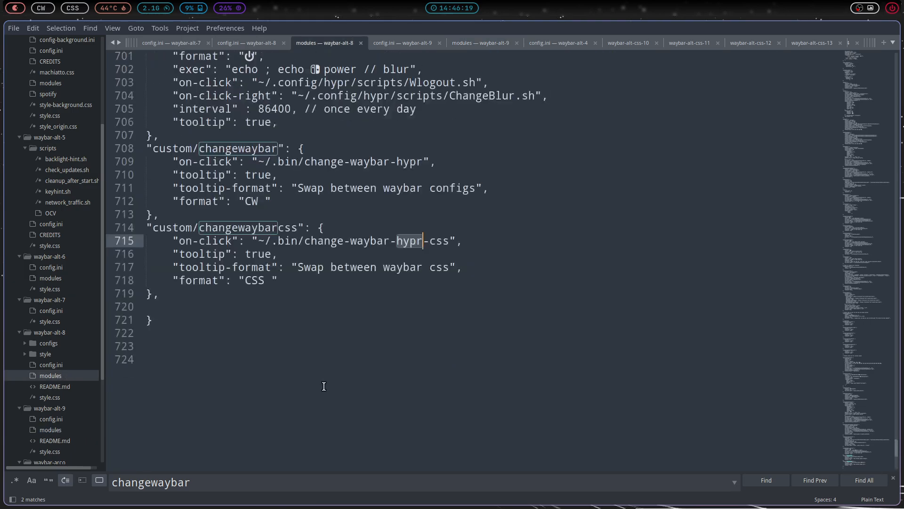
pyautogui.scroll(6, 324, 386)
pyautogui.scroll(-3, 323, 387)
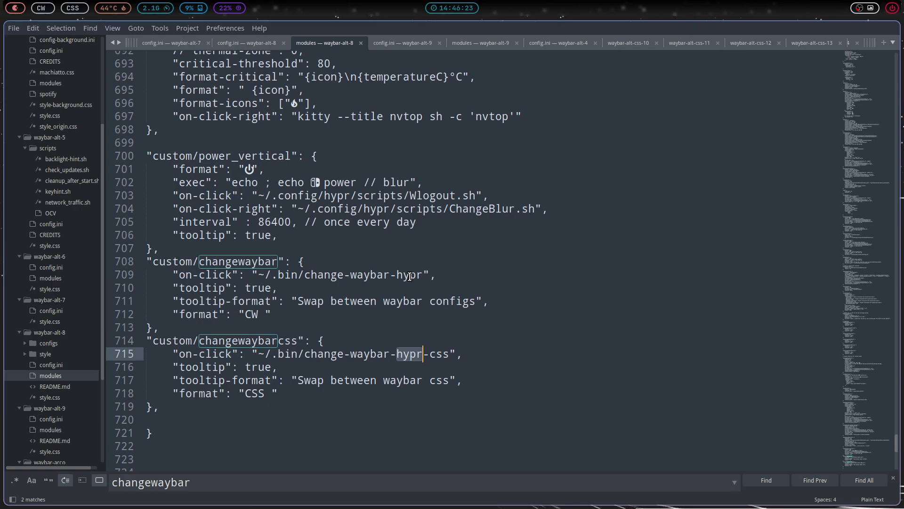
pyautogui.press('super+shift+Return')
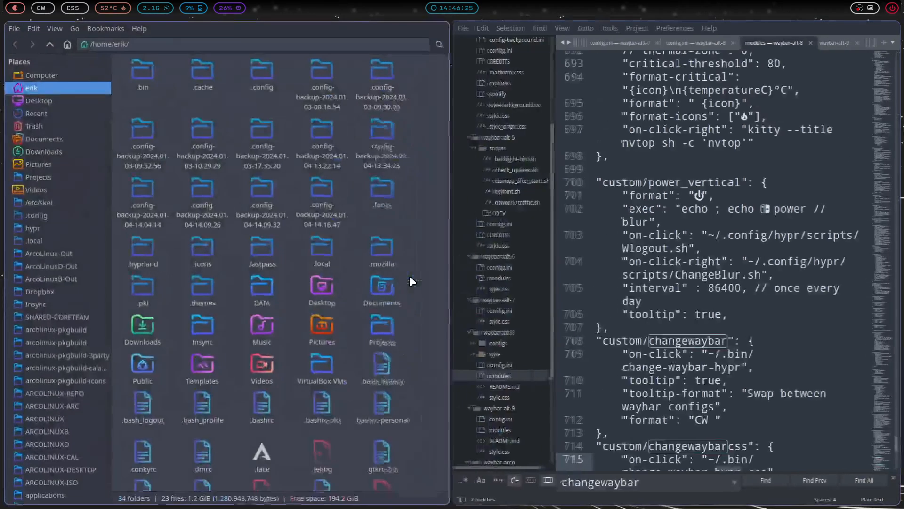
pyautogui.doubleClick(140, 69)
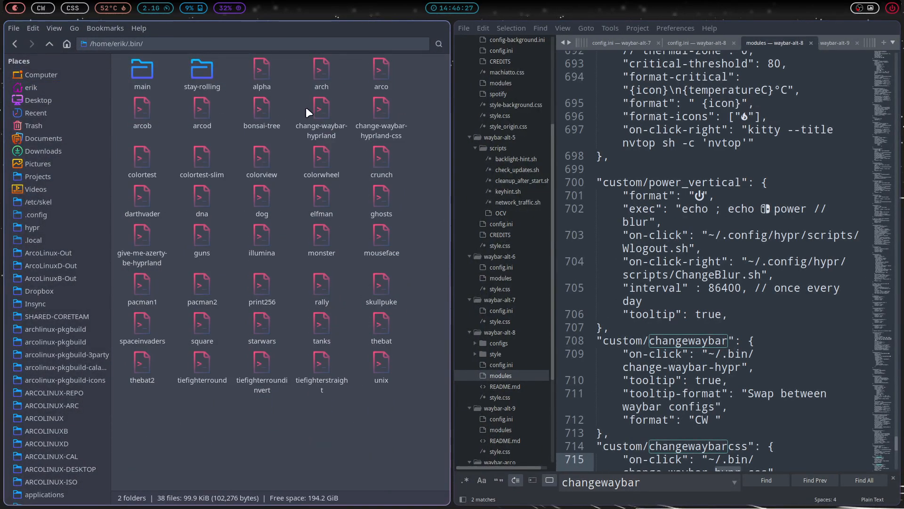
pyautogui.click(324, 124)
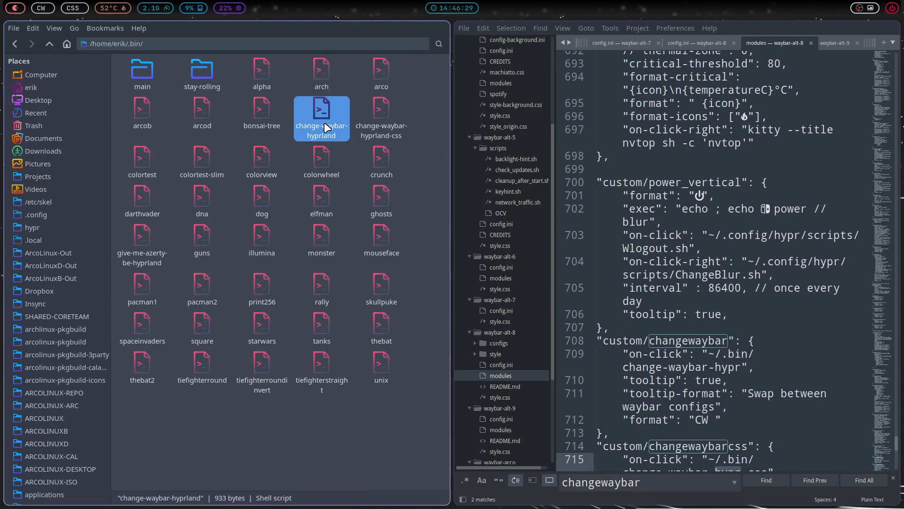
pyautogui.press('super+q')
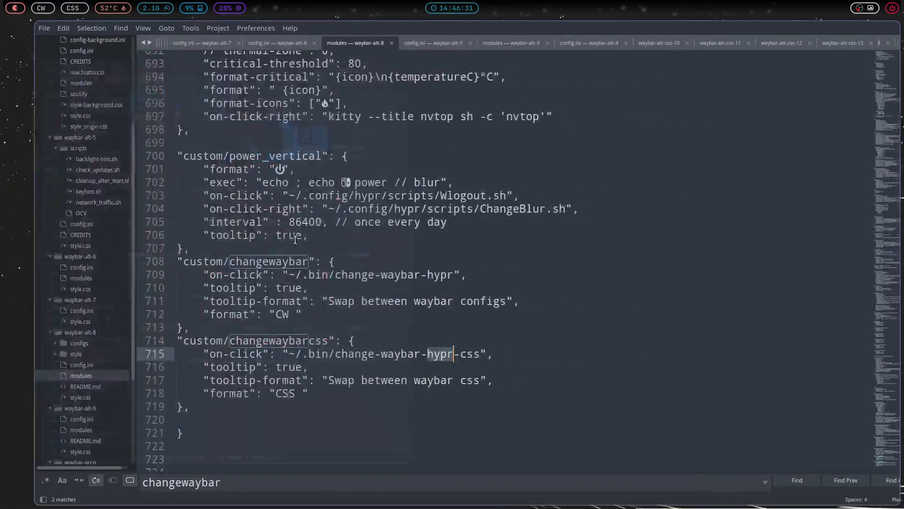
# Change the waybar-alt-8 on-click commands to change-waybar-hyprland and change-waybar-hyprland-css, and save the modules file.
pyautogui.click(427, 274)
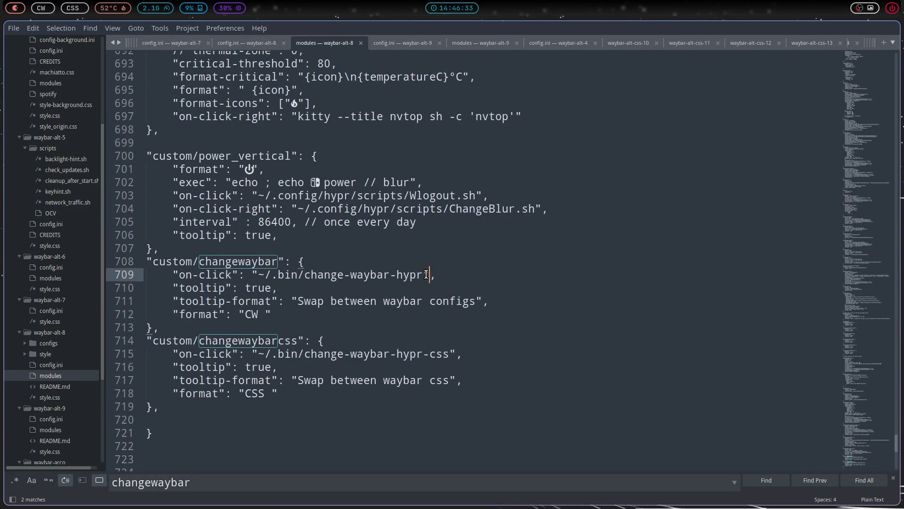
pyautogui.press('Left')
pyautogui.write('land')
pyautogui.click(423, 354)
pyautogui.write('l')
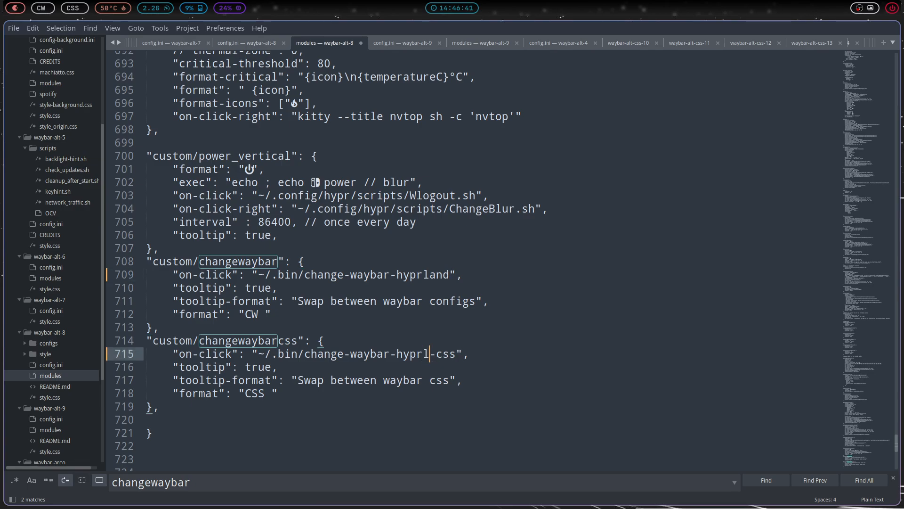
pyautogui.write('and')
pyautogui.hotkey('ctrl', 's')
# Compare the css script's name in ~/.bin with the edited commands, save the modules file again, and close the editor.
pyautogui.press('super+shift+Return')
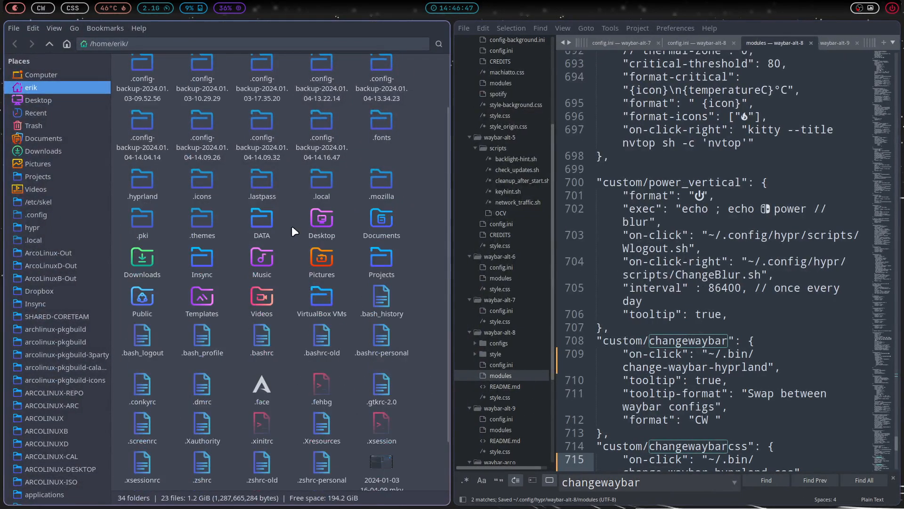
pyautogui.scroll(3, 159, 83)
pyautogui.doubleClick(154, 84)
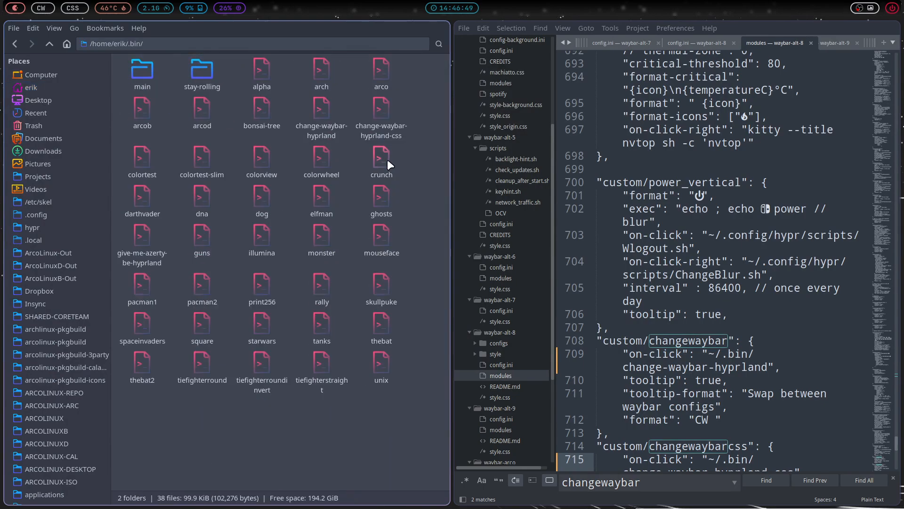
pyautogui.click(378, 111)
pyautogui.scroll(-3, 716, 414)
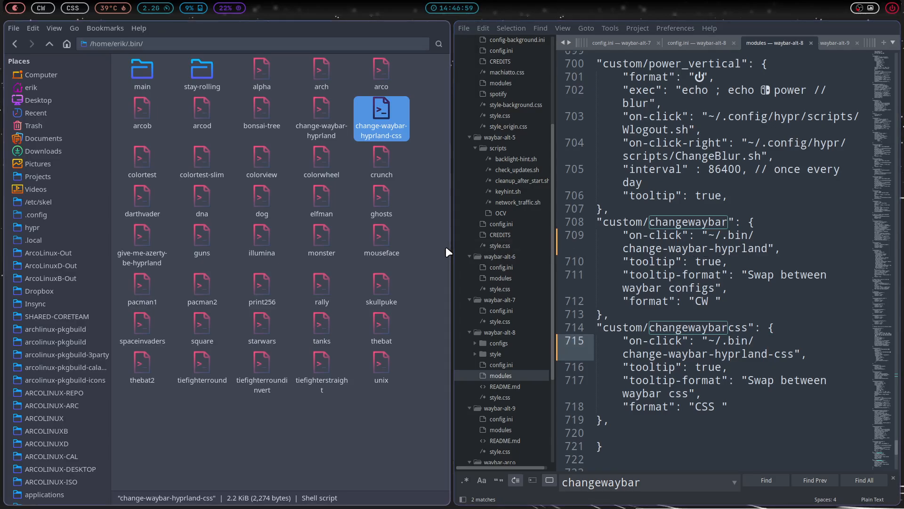
pyautogui.click(702, 248)
pyautogui.hotkey('ctrl', 's')
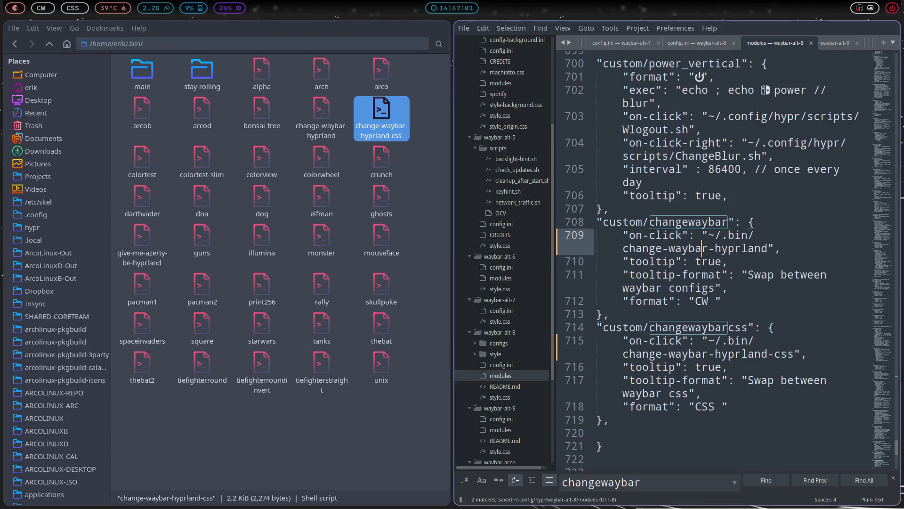
pyautogui.press('super+q')
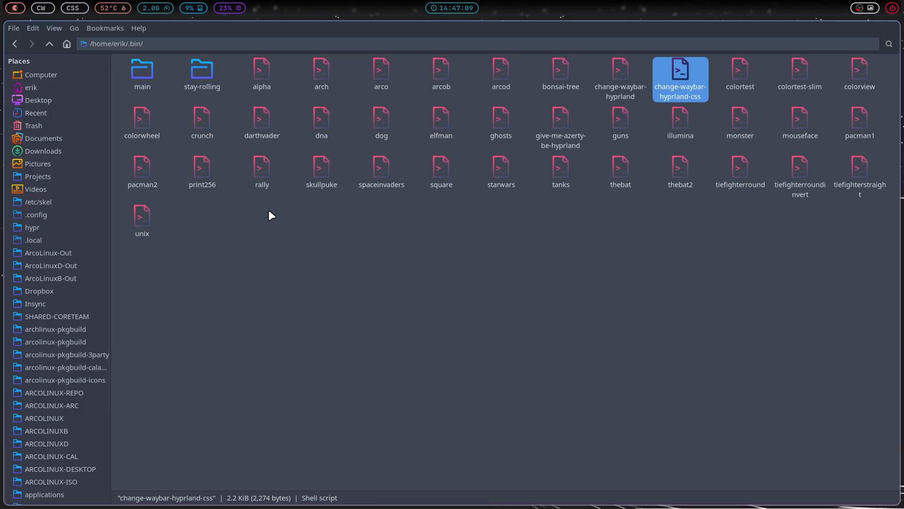
# Run change-waybar-hyprland in a new terminal and apply Waybar alt-8 css choices.
pyautogui.press('super+Return')
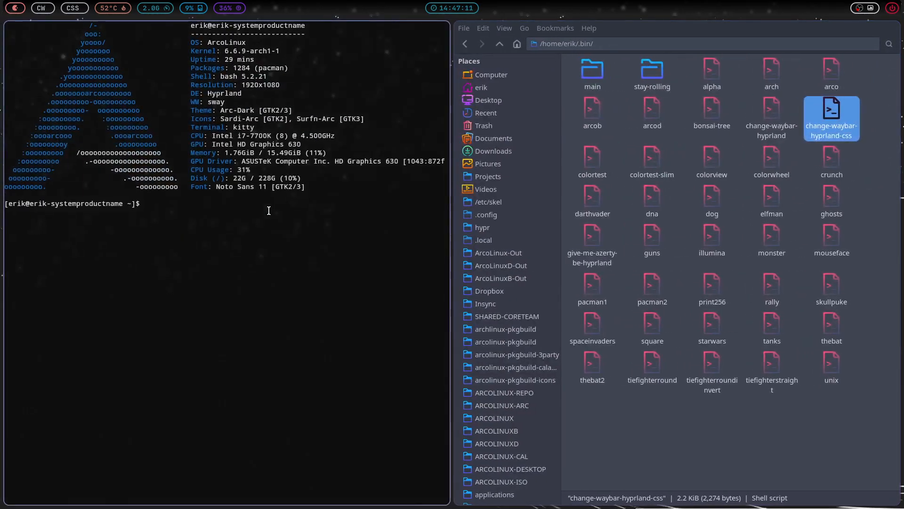
pyautogui.write('chan')
pyautogui.press('Tab')
pyautogui.press('Return')
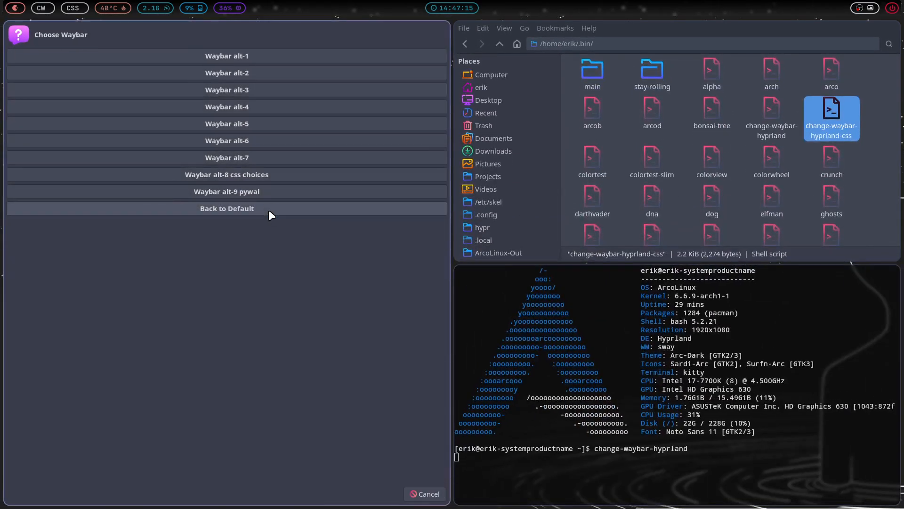
pyautogui.click(275, 177)
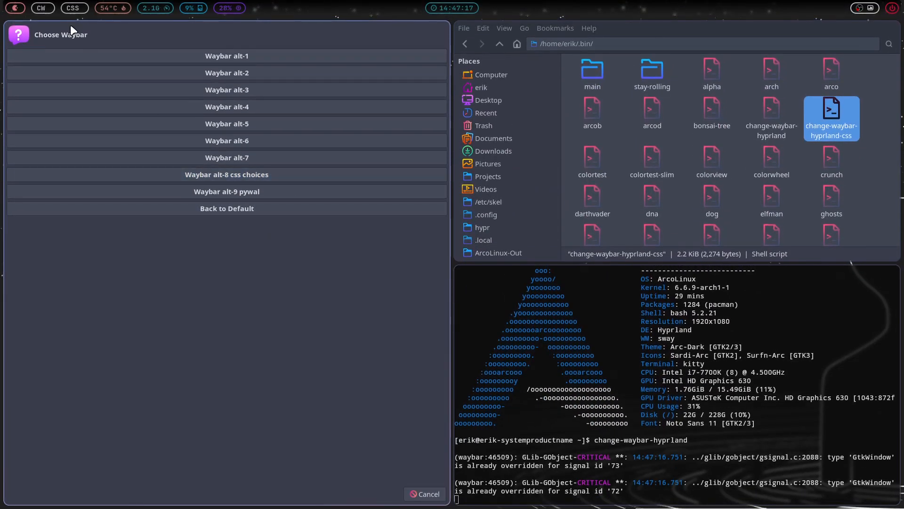
# Test the bar's CW and CSS modules, cancelling the chooser that each one launches.
pyautogui.click(46, 10)
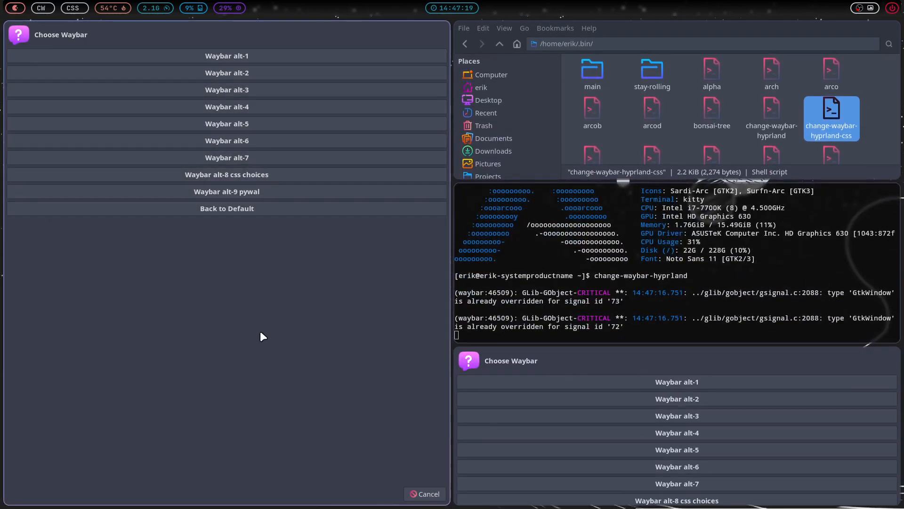
pyautogui.click(407, 492)
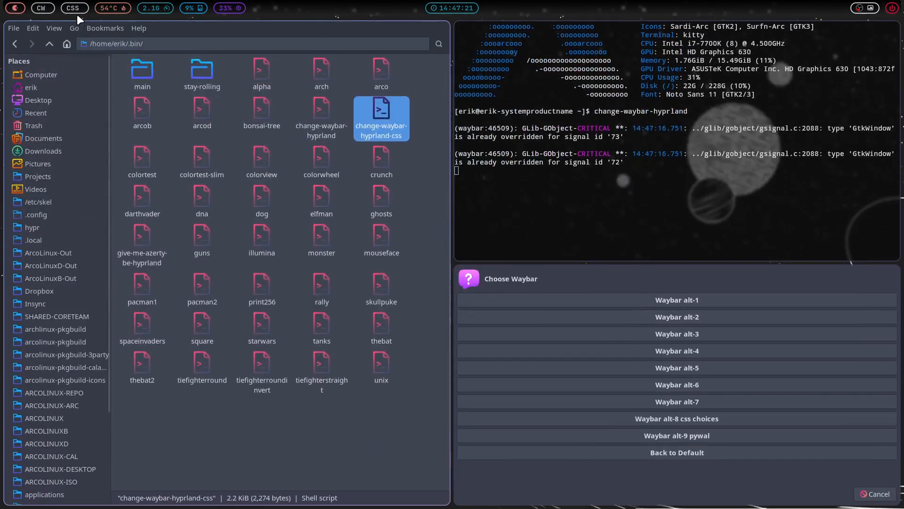
pyautogui.click(75, 10)
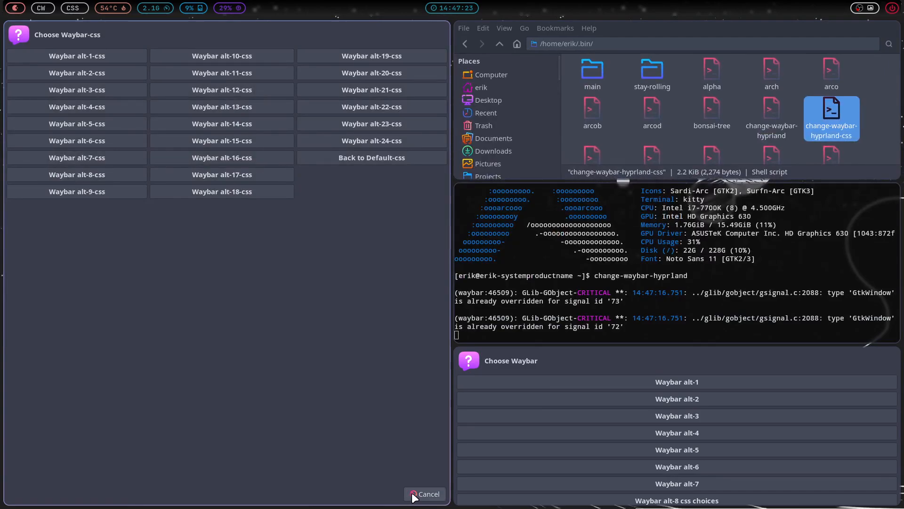
pyautogui.click(415, 494)
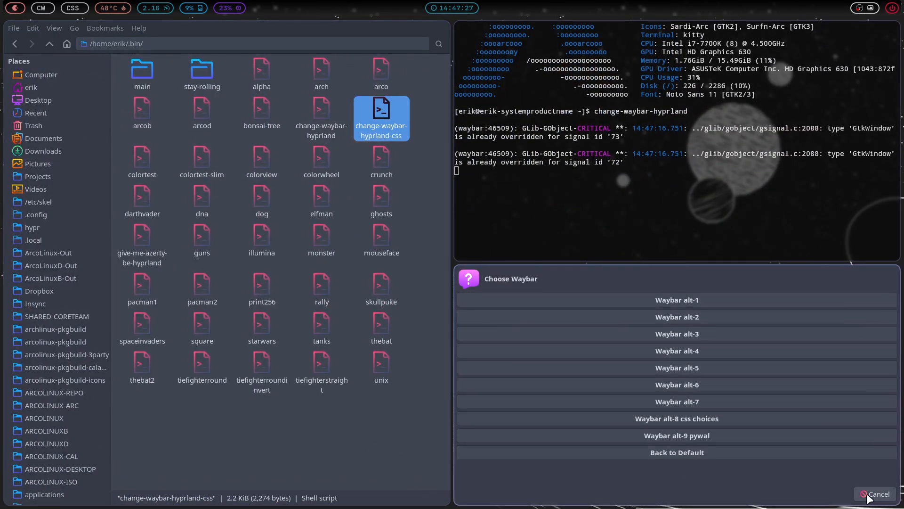
# Apply the Waybar alt-9 pywal bar, switch back to Waybar alt-8 css choices, and cancel the chooser.
pyautogui.click(683, 436)
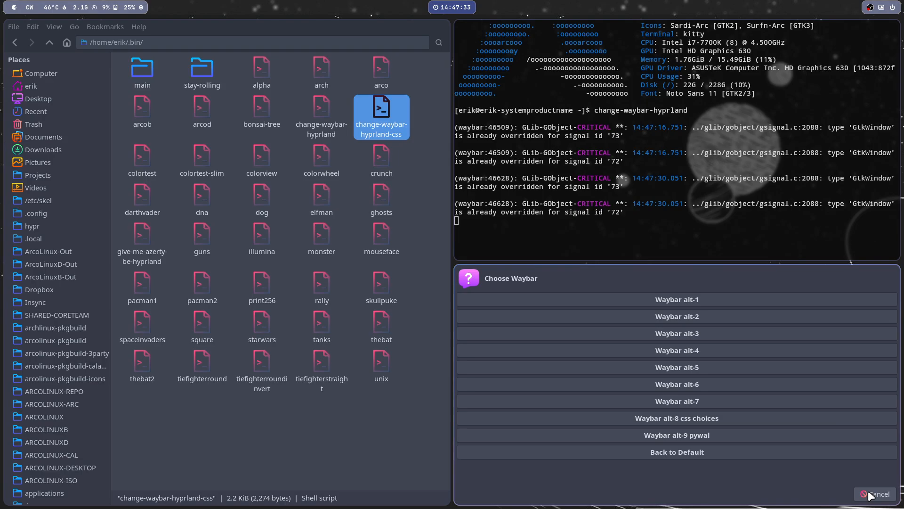
pyautogui.click(692, 418)
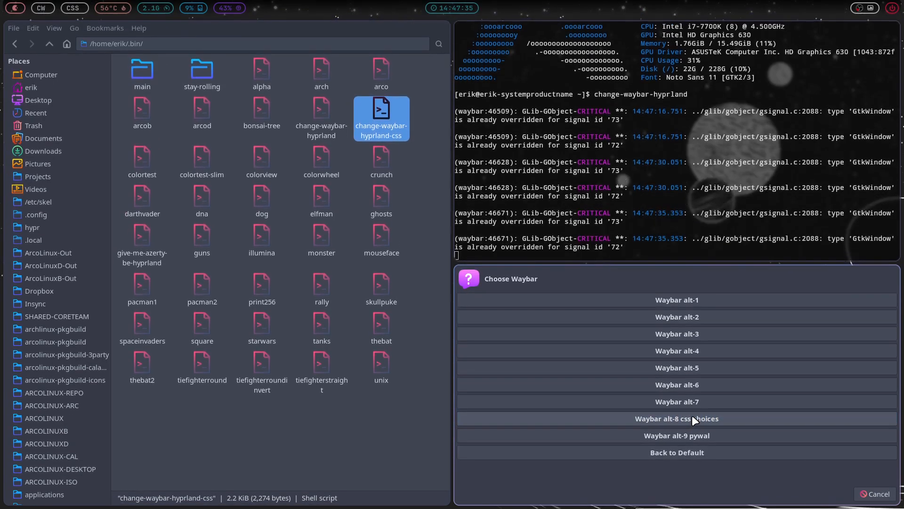
pyautogui.click(868, 494)
# Test Waybar css styles alt-13, alt-21, alt-17, alt-9, alt-6 and alt-10 from the bar's CSS chooser, restore the default css, and cancel the chooser.
pyautogui.click(73, 8)
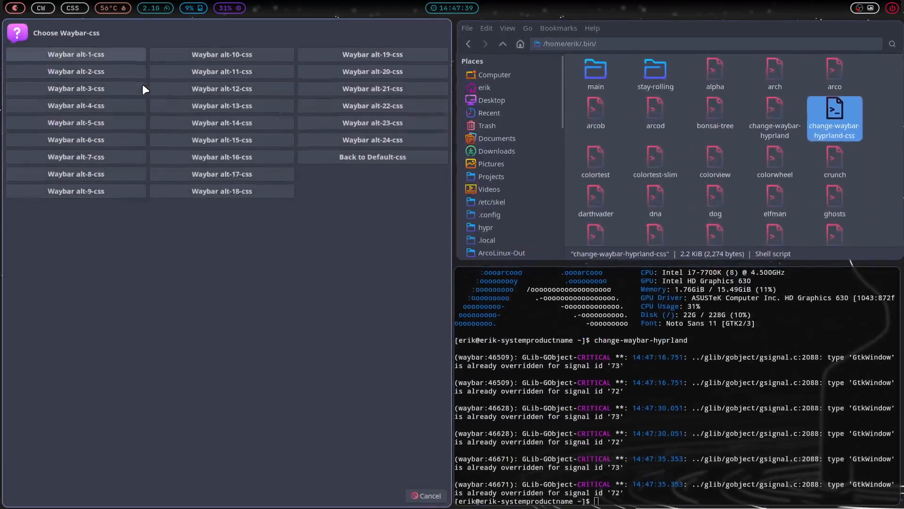
pyautogui.click(236, 108)
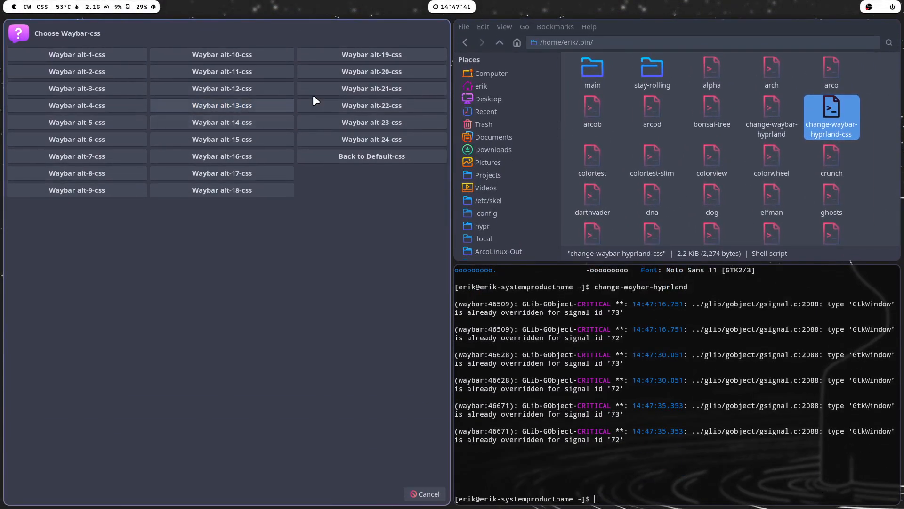
pyautogui.click(330, 90)
pyautogui.click(257, 171)
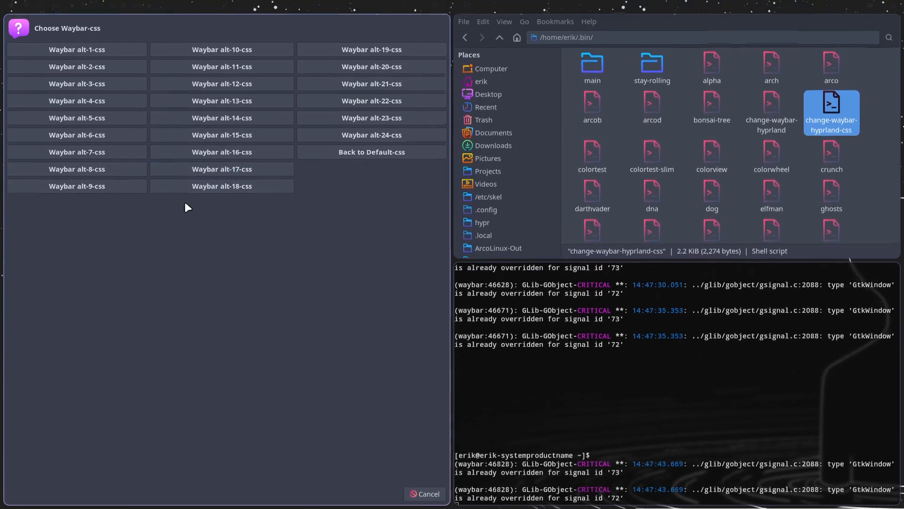
pyautogui.click(87, 187)
pyautogui.click(66, 140)
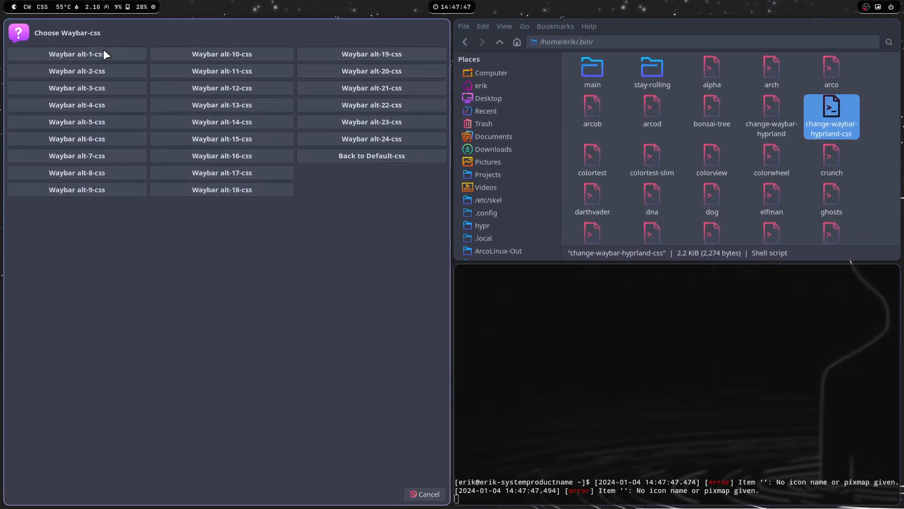
pyautogui.click(188, 55)
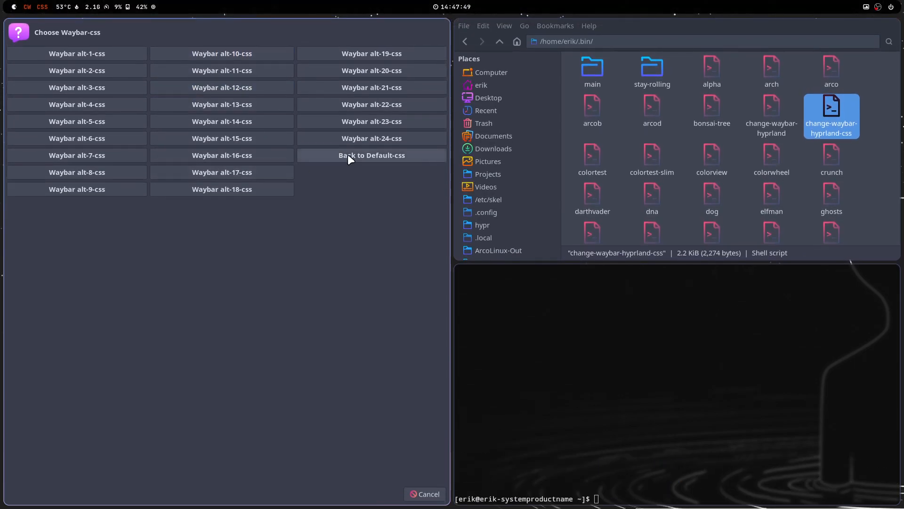
pyautogui.click(347, 154)
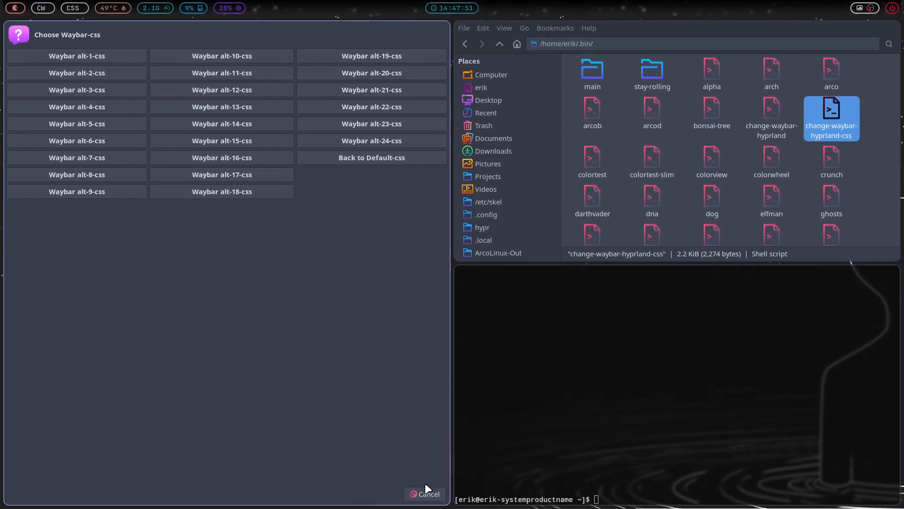
pyautogui.click(425, 485)
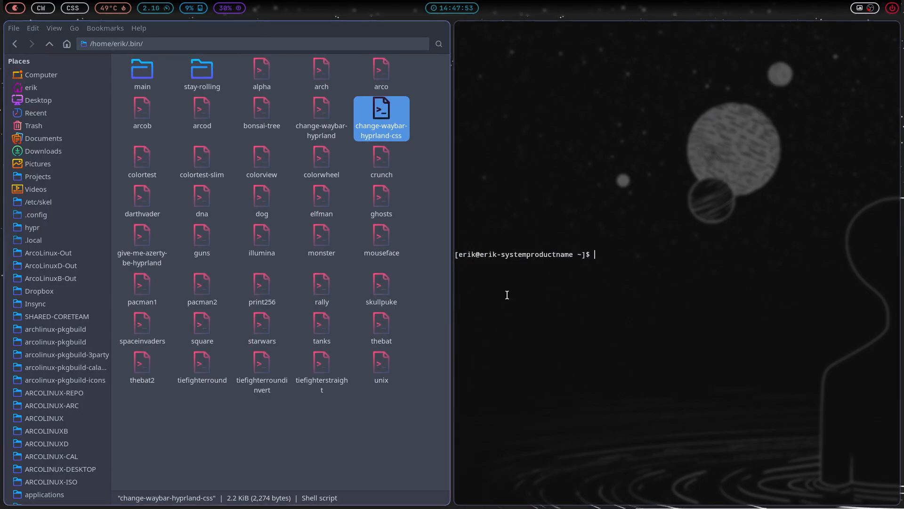
# Close the terminal and open the ~/.config/hypr folder in the file manager.
pyautogui.press('super+q')
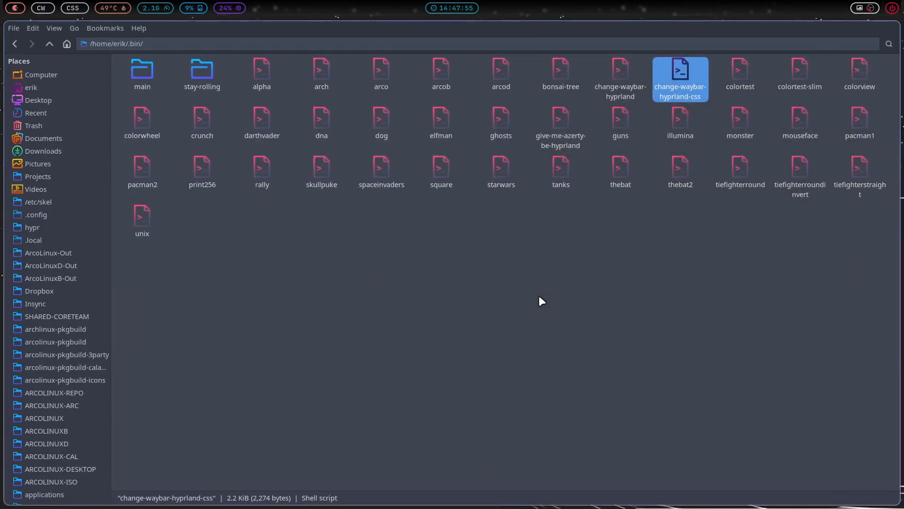
pyautogui.click(49, 44)
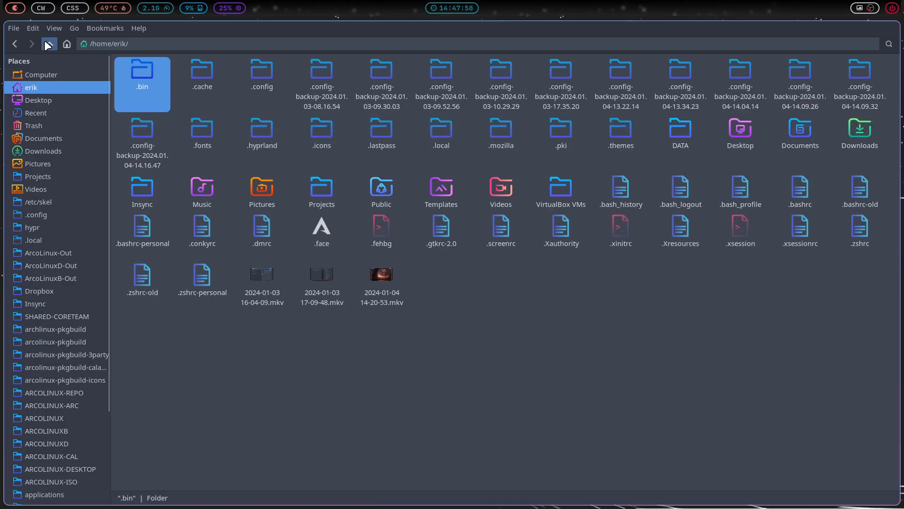
pyautogui.doubleClick(271, 70)
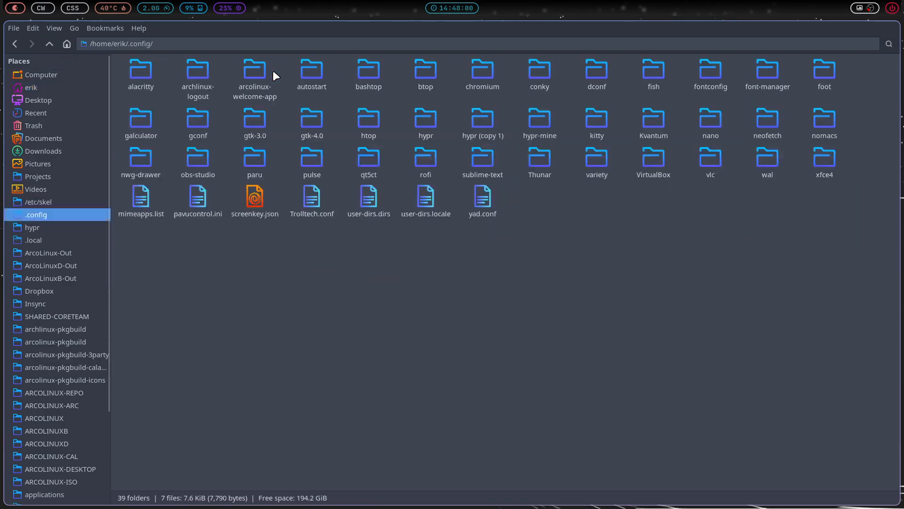
pyautogui.doubleClick(424, 117)
# Run rg wayfire in a terminal opened in the hypr folder and review all matching files and lines.
pyautogui.rightClick(372, 248)
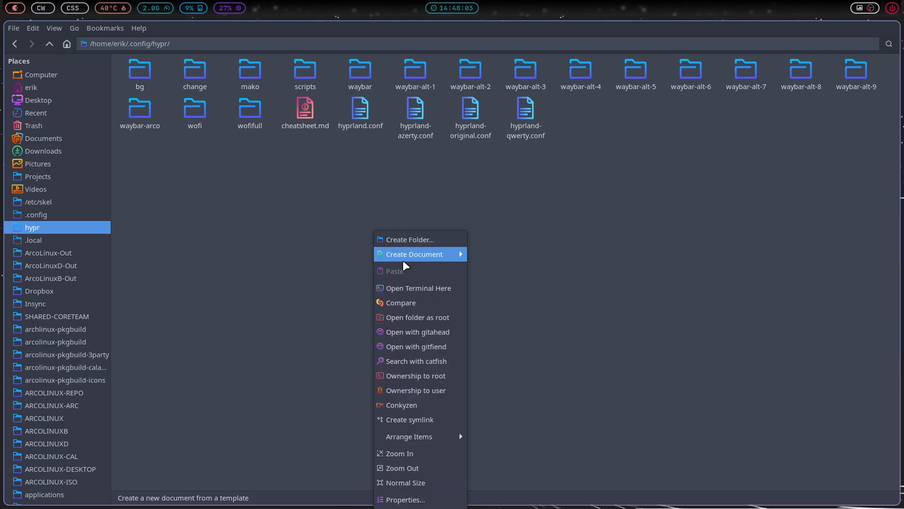
pyautogui.click(440, 290)
pyautogui.write('rg wayfire')
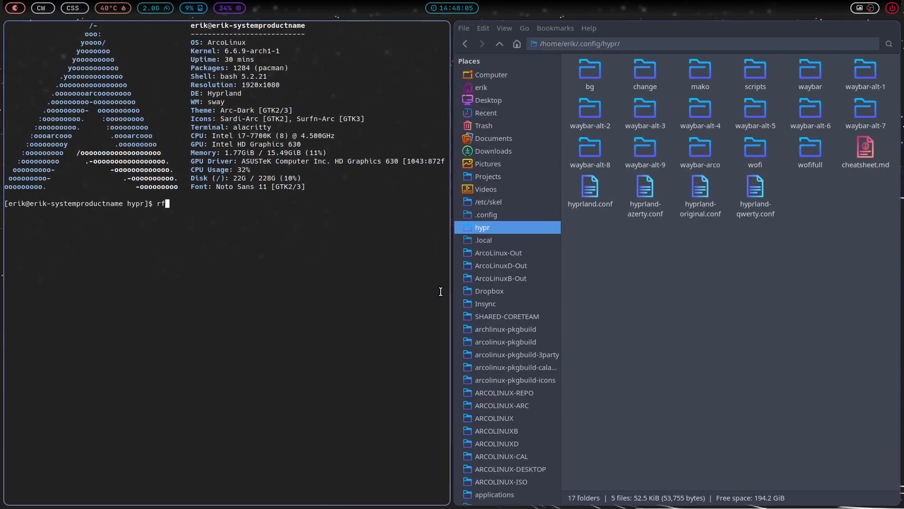
pyautogui.press('Return')
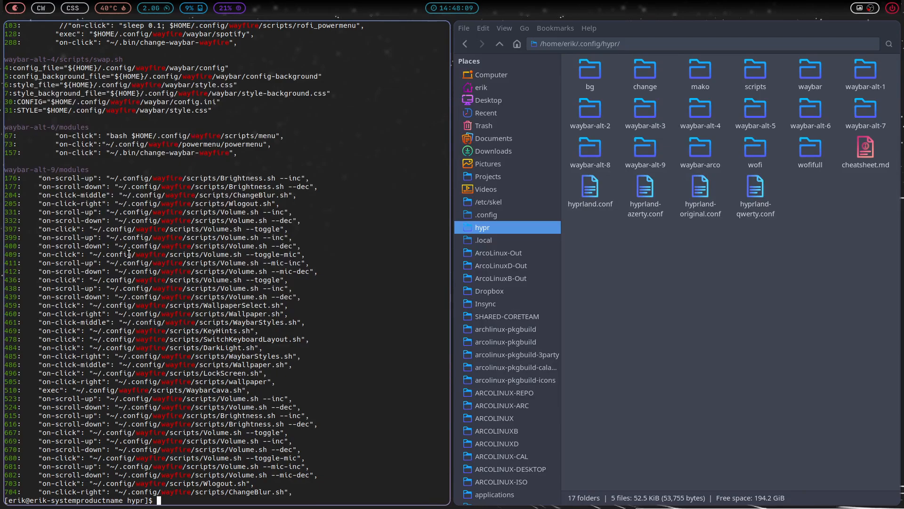
pyautogui.scroll(4, 129, 254)
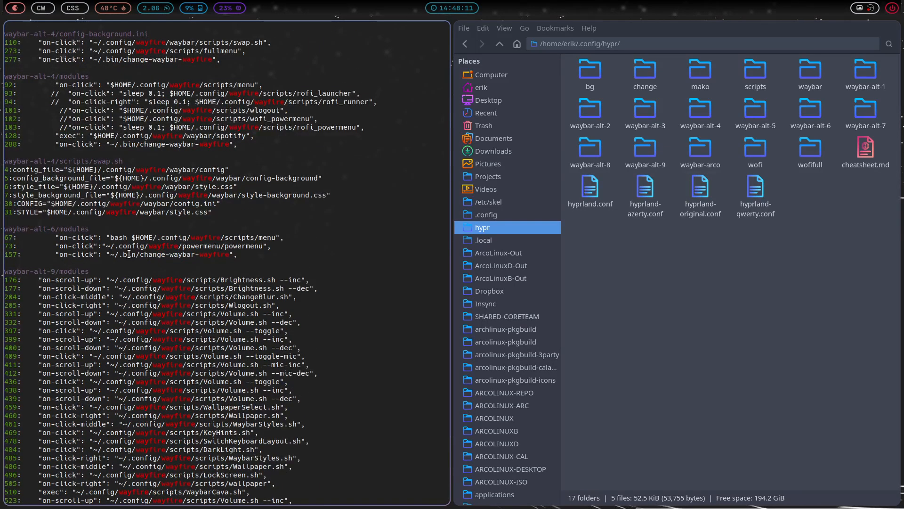
pyautogui.scroll(2, 129, 254)
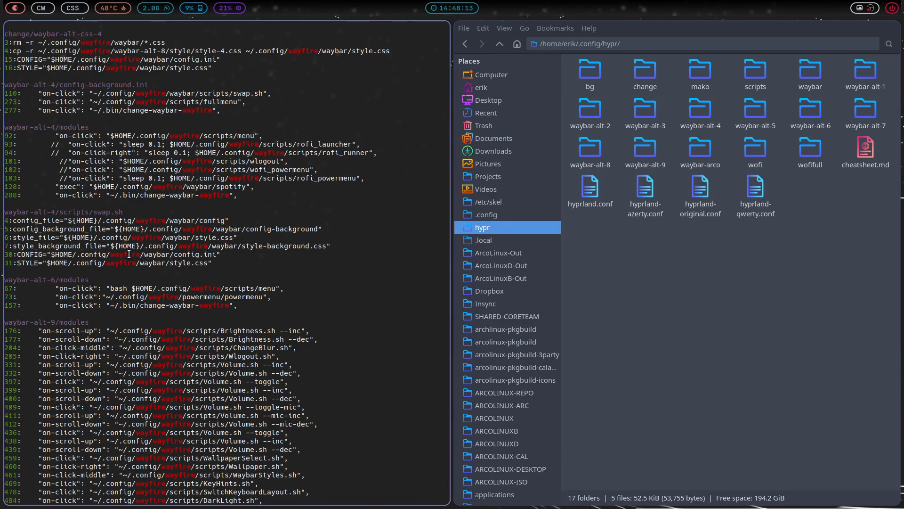
pyautogui.scroll(6, 129, 255)
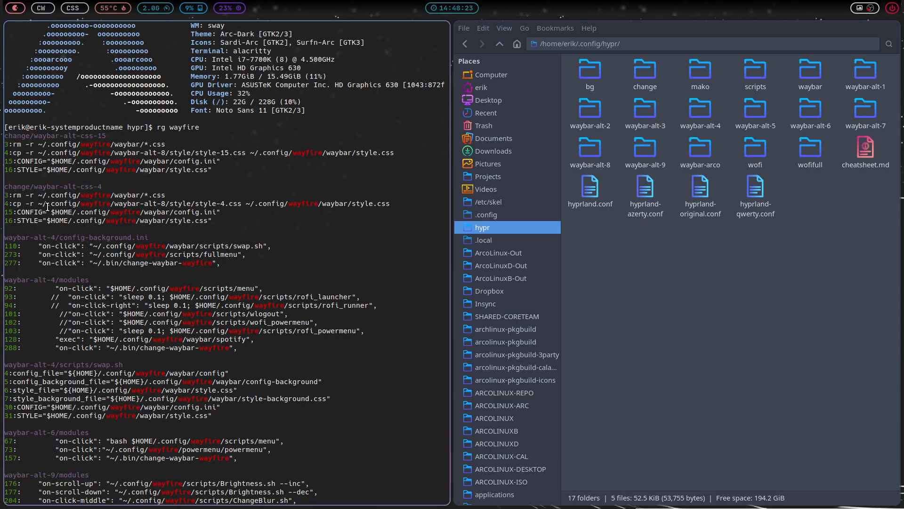
pyautogui.doubleClick(93, 144)
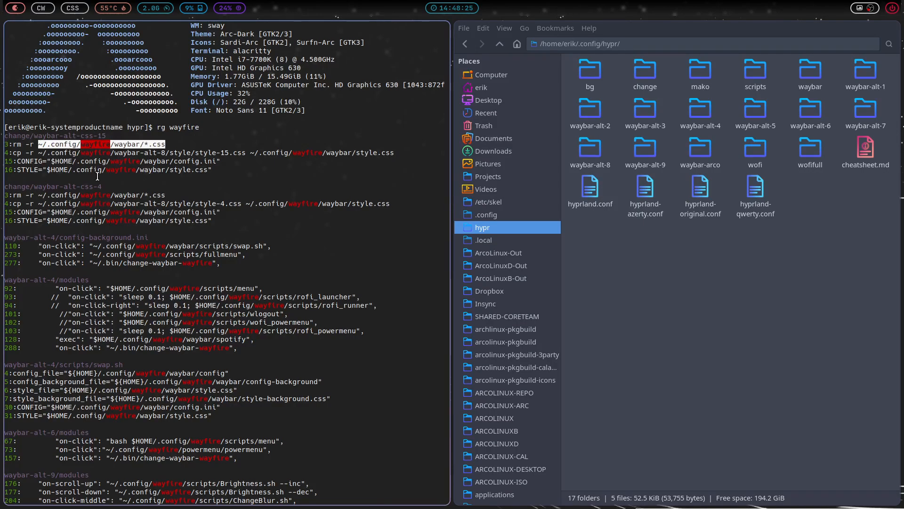
pyautogui.click(134, 146)
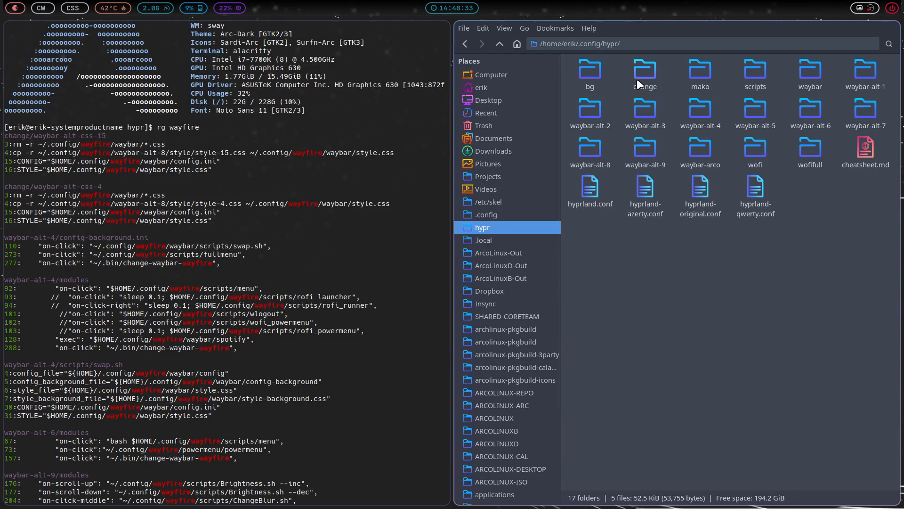
# Open waybar-alt-css-15 from the change folder in the text editor and save its pending edits.
pyautogui.doubleClick(650, 70)
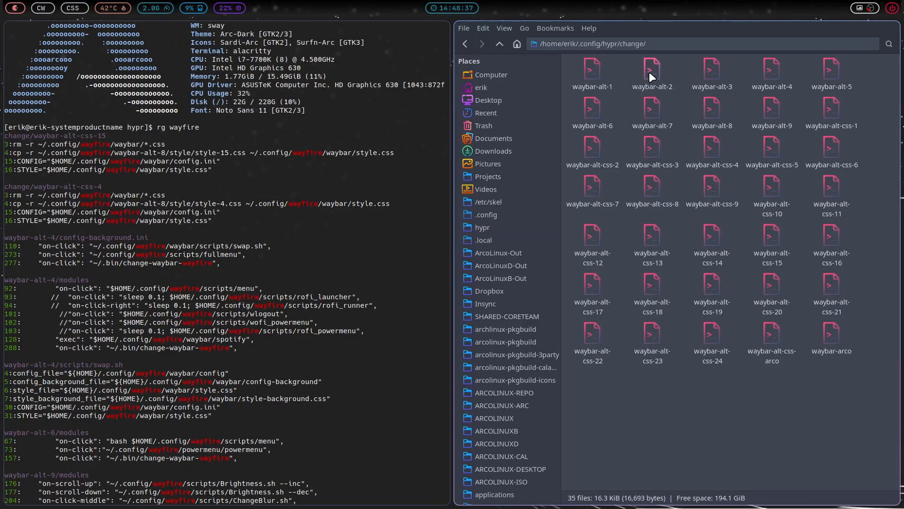
pyautogui.click(713, 191)
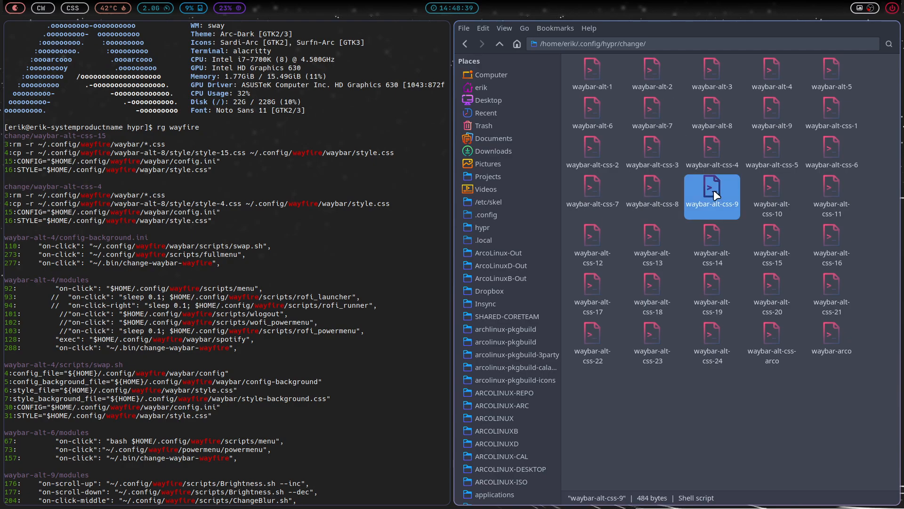
pyautogui.doubleClick(773, 237)
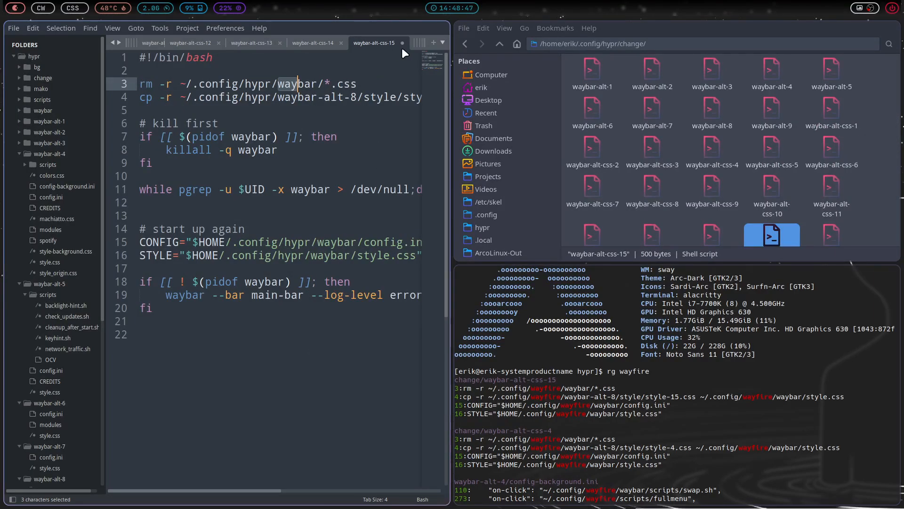
pyautogui.click(349, 289)
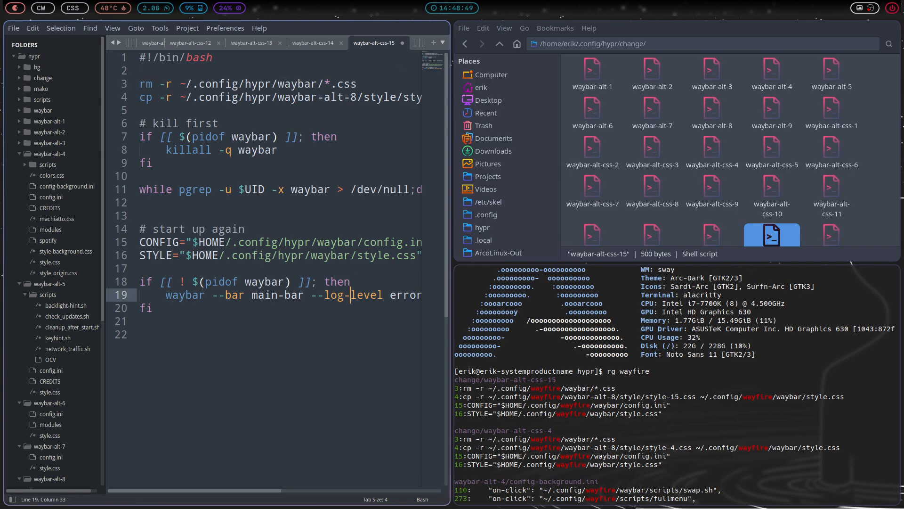
pyautogui.hotkey('ctrl', 's')
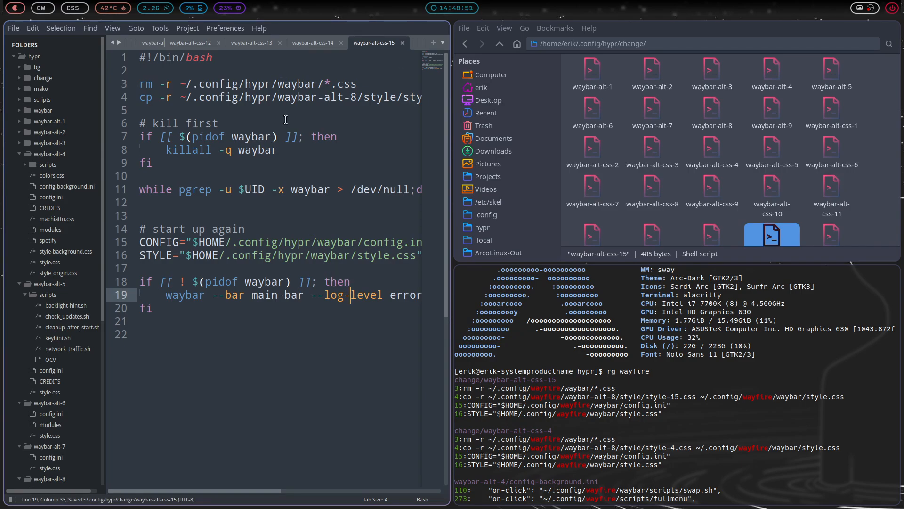
# Show the editor full screen and close the tabs waybar-alt-css-15 to waybar-alt-css-24, including css-2 and css-3.
pyautogui.press('super+f')
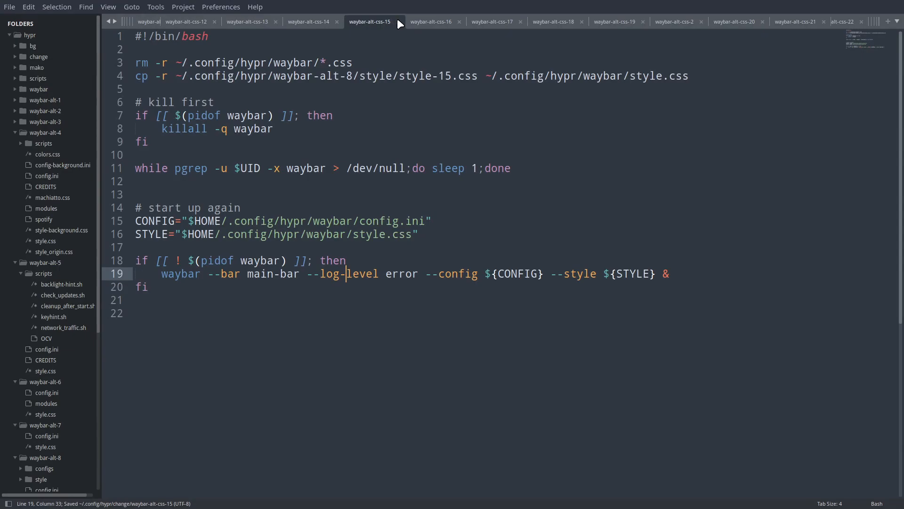
pyautogui.click(398, 22)
pyautogui.click(398, 22)
pyautogui.click(396, 22)
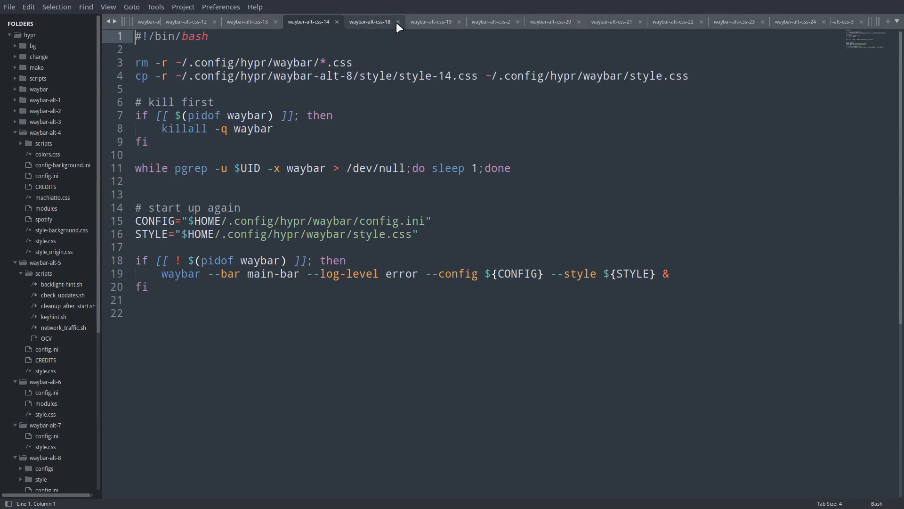
pyautogui.click(398, 22)
pyautogui.click(397, 22)
pyautogui.click(398, 22)
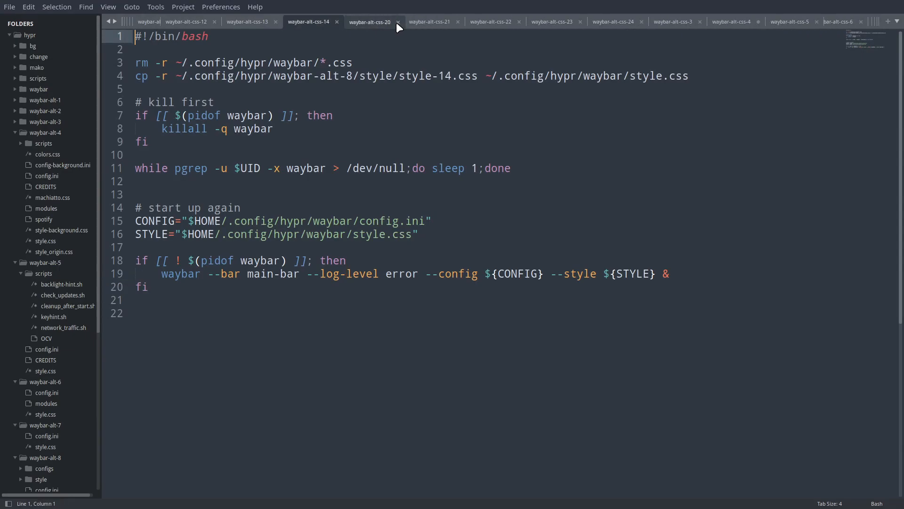
pyautogui.click(397, 21)
pyautogui.click(396, 22)
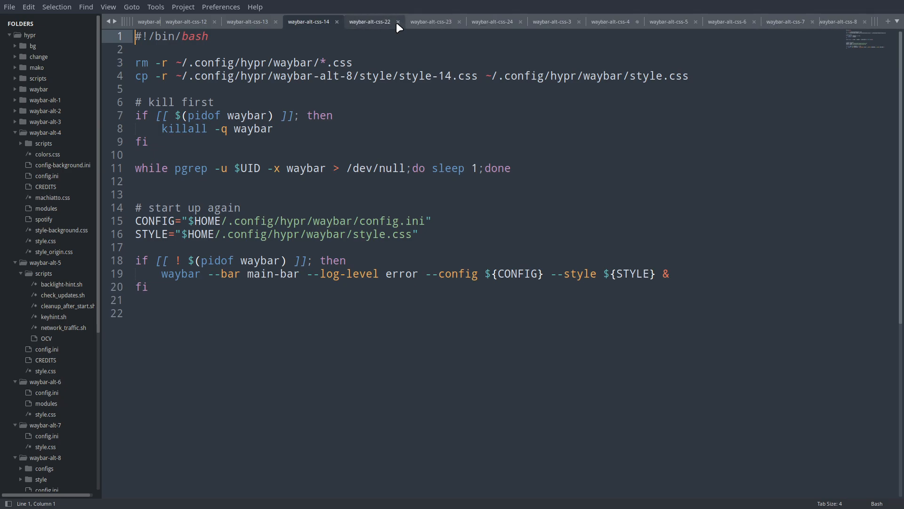
pyautogui.click(396, 21)
pyautogui.click(396, 21)
pyautogui.click(397, 22)
pyautogui.click(397, 21)
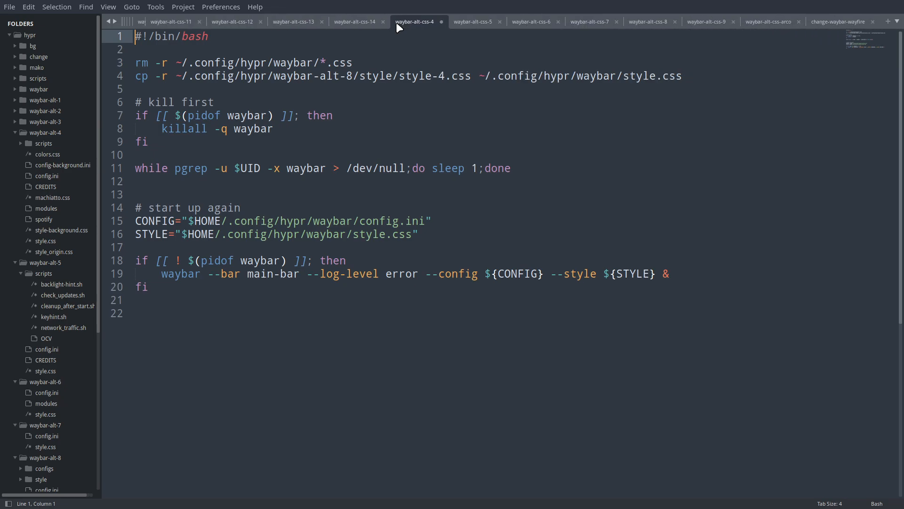
# Save waybar-alt-css-4 and close its tab together with waybar-alt-css-10 and waybar-alt-css-11.
pyautogui.hotkey('ctrl', 's')
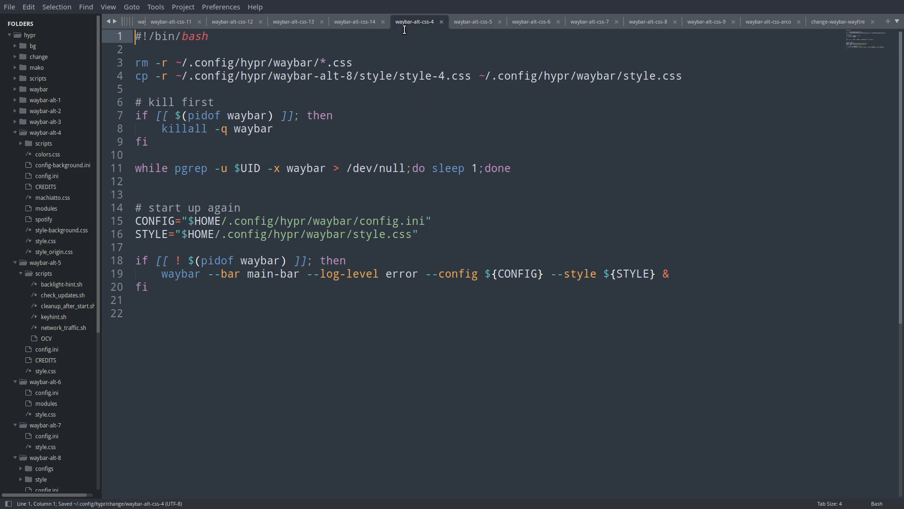
pyautogui.click(439, 22)
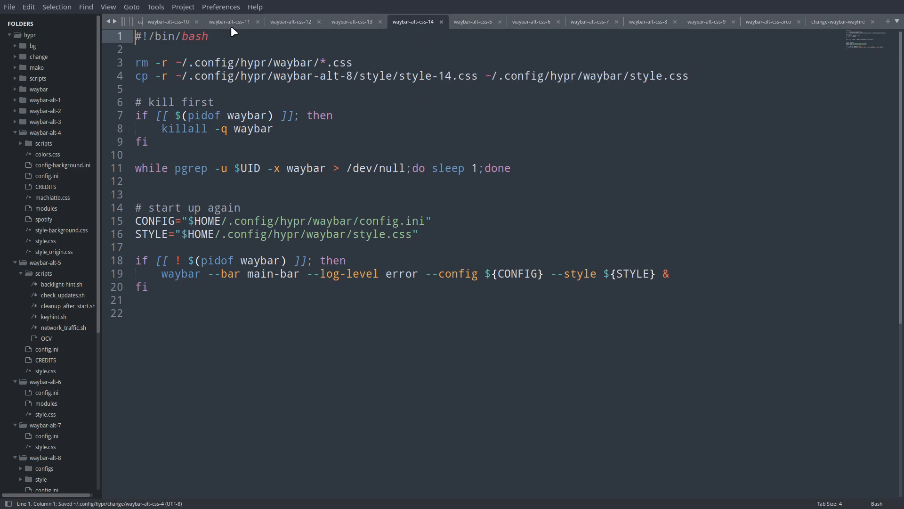
pyautogui.click(196, 22)
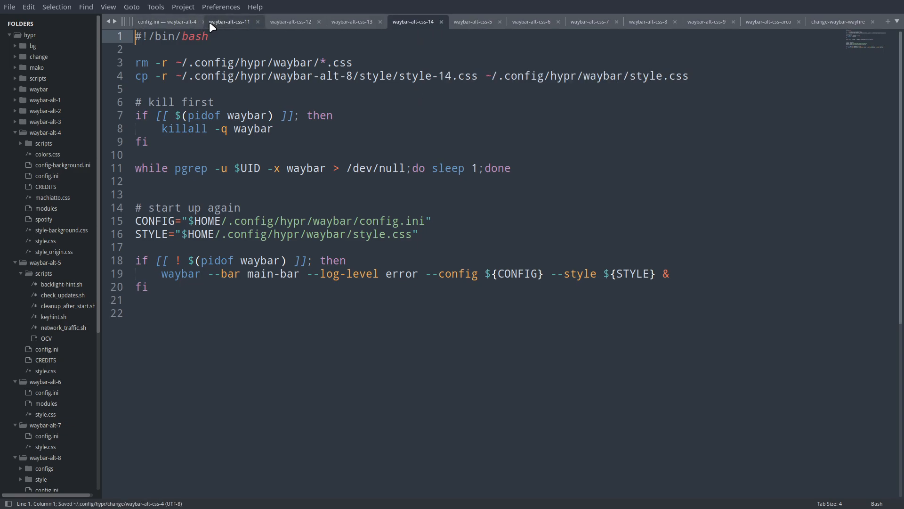
pyautogui.click(258, 22)
# Close the tabs waybar-alt-css-5 to css-8, css-12 to css-14, and the config.ini and modules files down to waybar-alt-6.
pyautogui.click(676, 21)
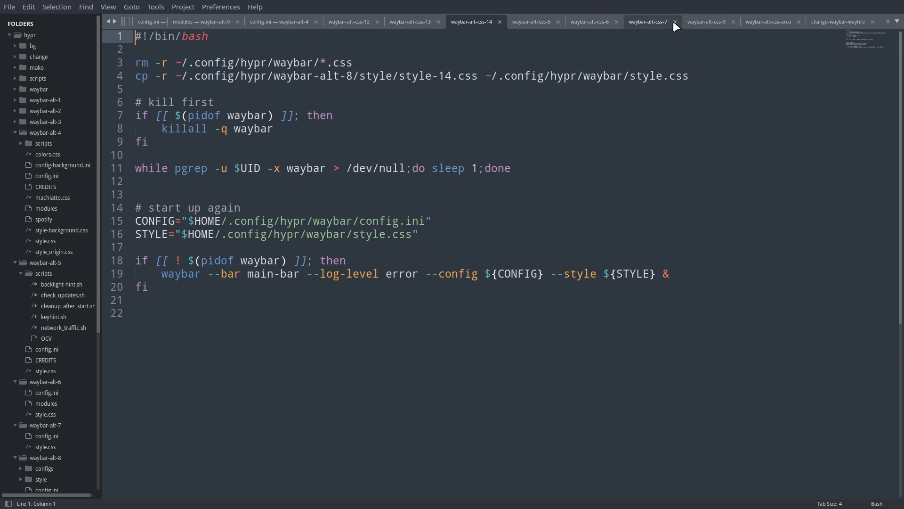
pyautogui.click(675, 22)
pyautogui.click(675, 22)
pyautogui.click(674, 22)
pyautogui.click(675, 22)
pyautogui.click(675, 22)
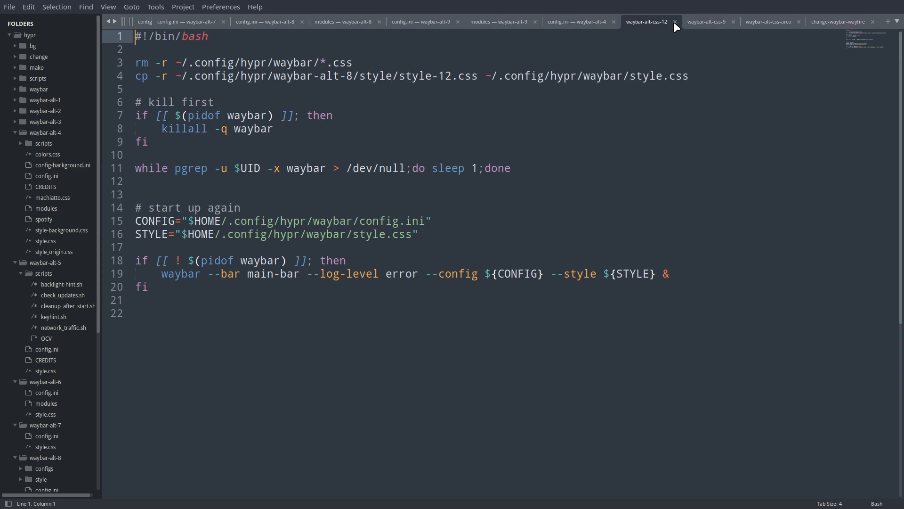
pyautogui.click(675, 22)
pyautogui.click(675, 22)
pyautogui.click(674, 21)
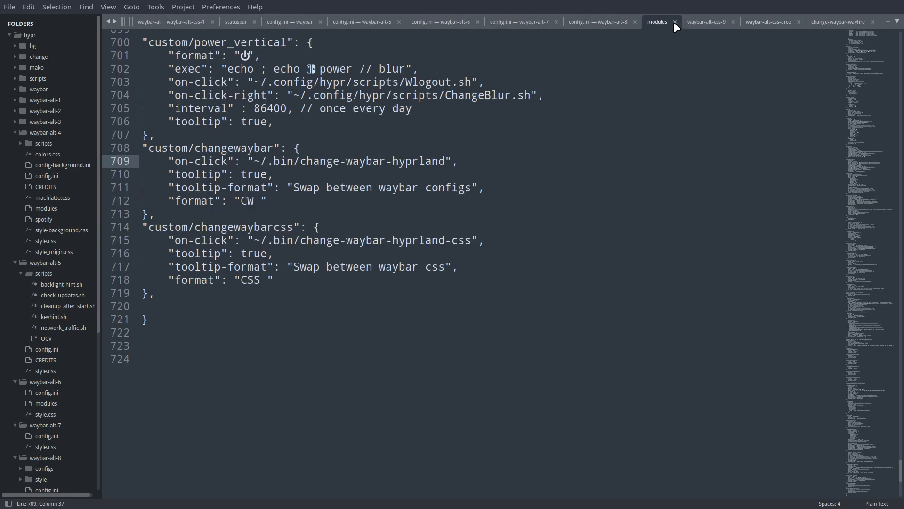
pyautogui.click(675, 22)
pyautogui.click(675, 22)
pyautogui.click(675, 21)
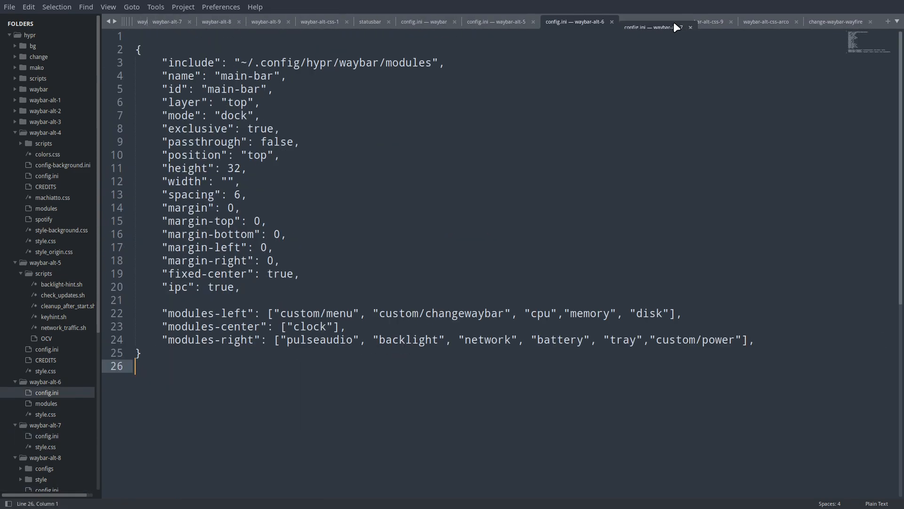
pyautogui.click(674, 21)
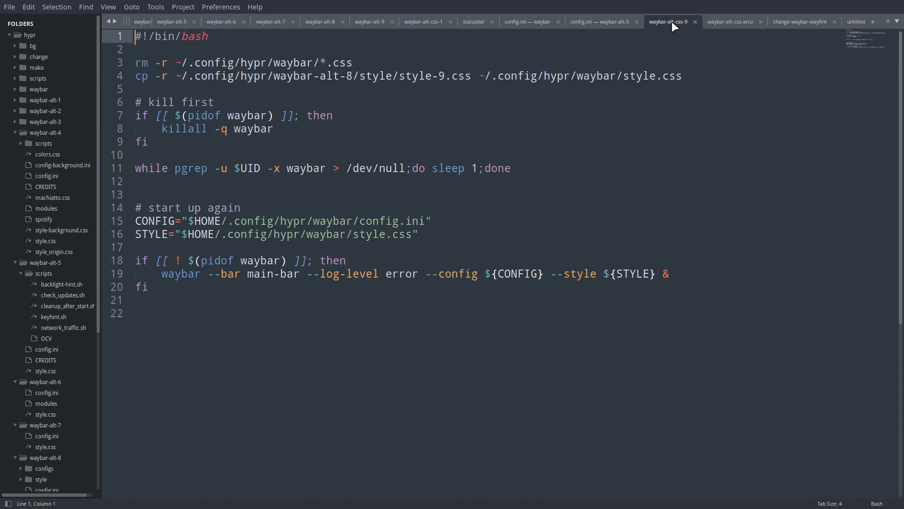
# Close all remaining open files in the text editor and close its window.
pyautogui.click(9, 7)
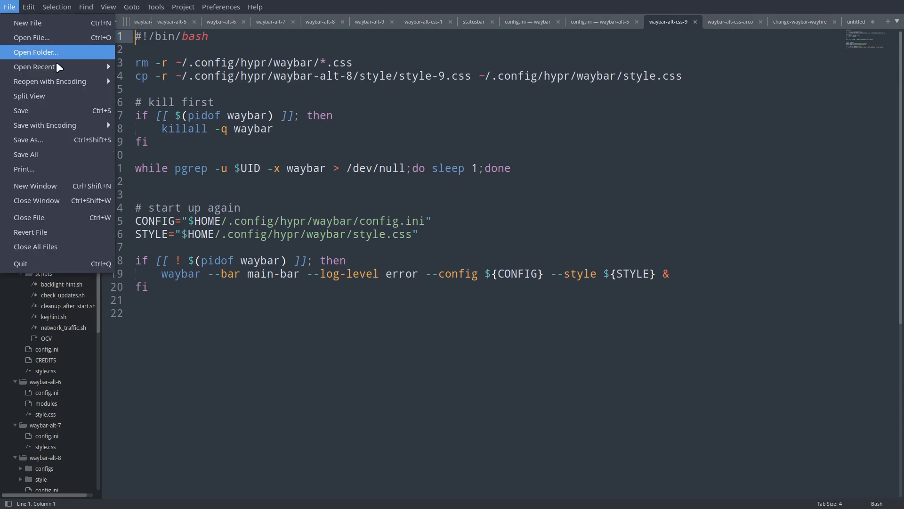
pyautogui.click(86, 246)
pyautogui.press('super+q')
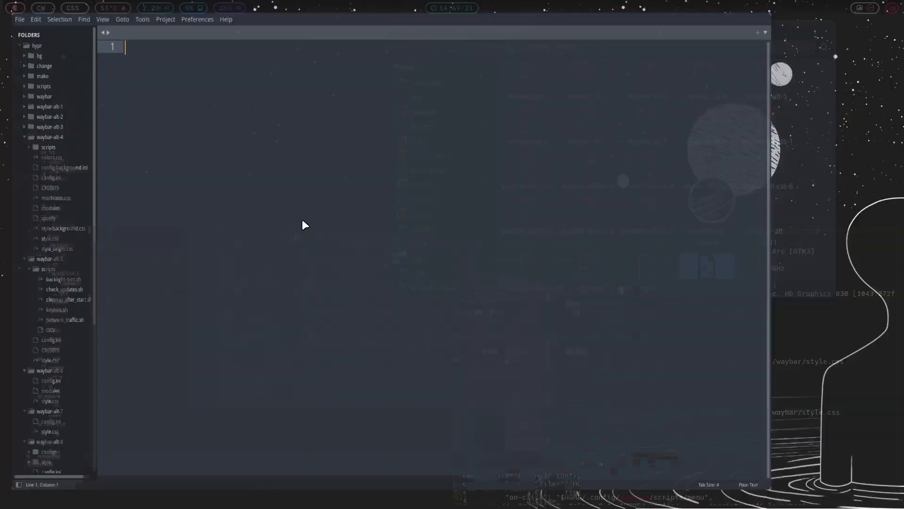
# Review the rg wayfire matches, reopen waybar-alt-css-15 to check its paths, save it again and close the editor.
pyautogui.scroll(-12, 616, 371)
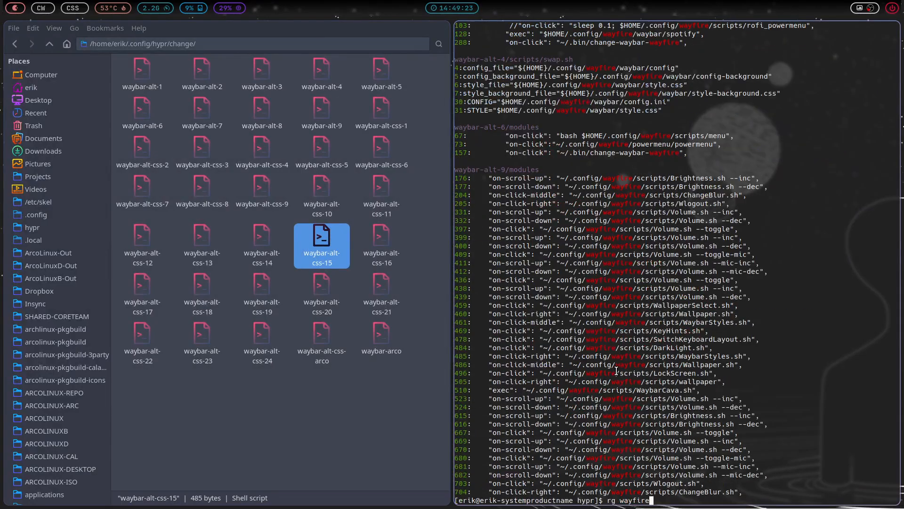
pyautogui.scroll(15, 616, 371)
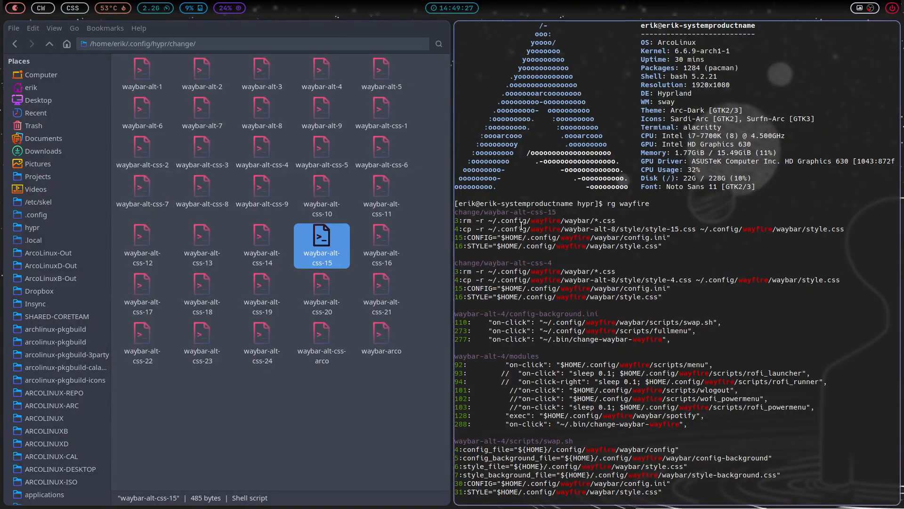
pyautogui.doubleClick(545, 222)
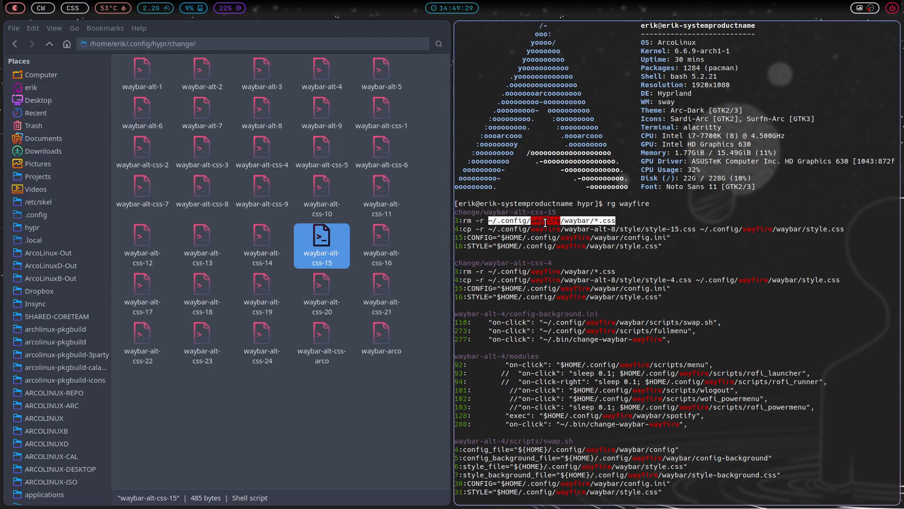
pyautogui.click(546, 221)
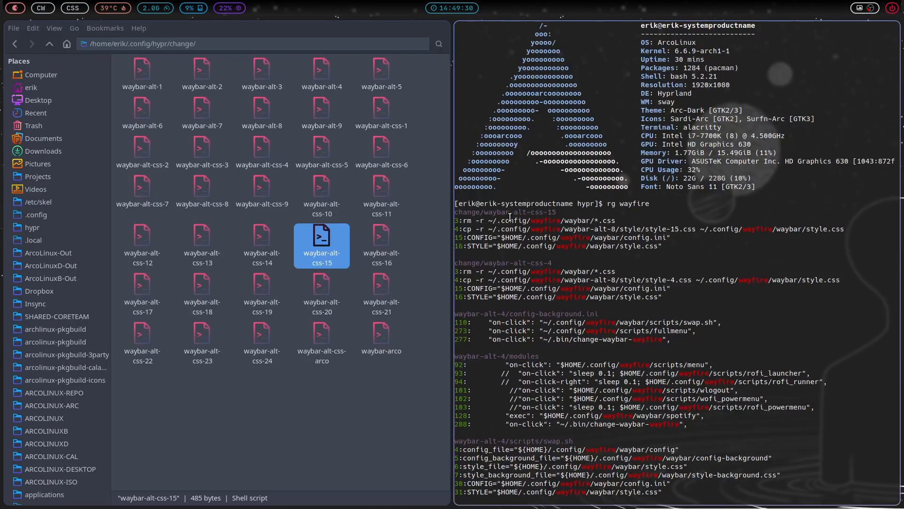
pyautogui.doubleClick(322, 237)
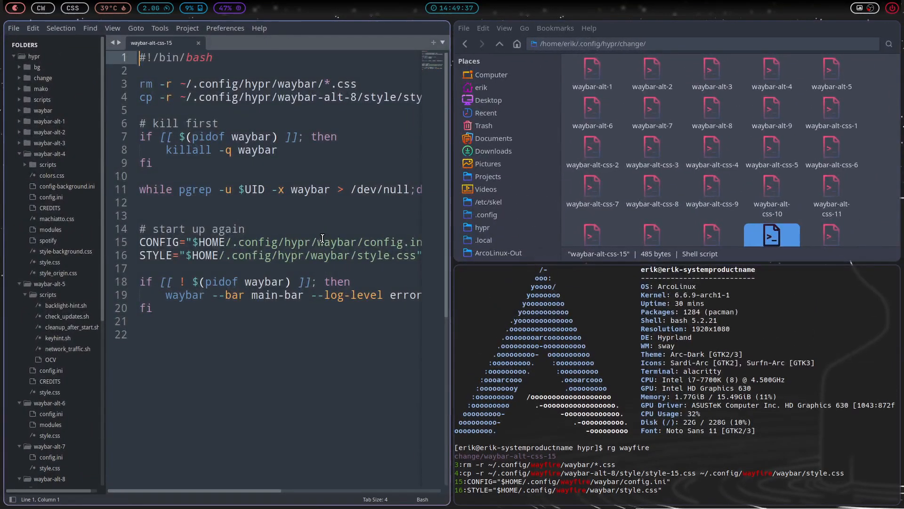
pyautogui.click(323, 239)
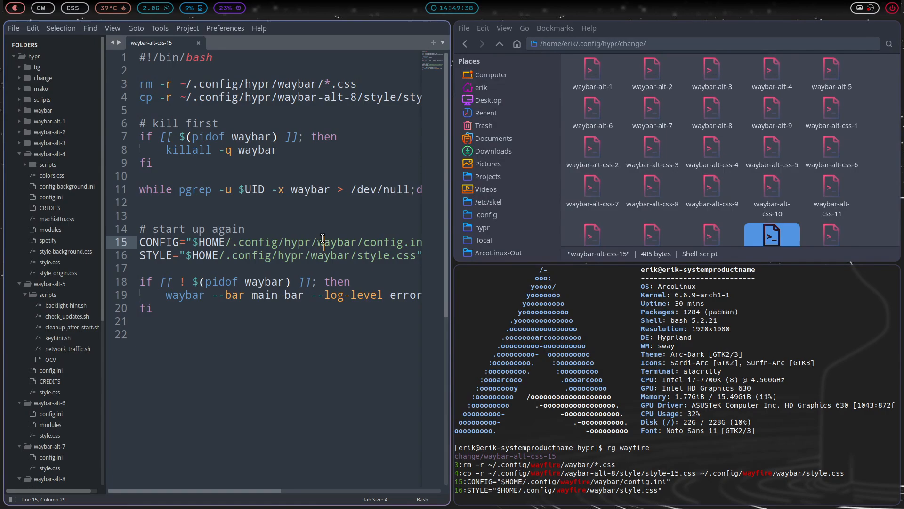
pyautogui.click(259, 84)
pyautogui.hotkey('ctrl', 's')
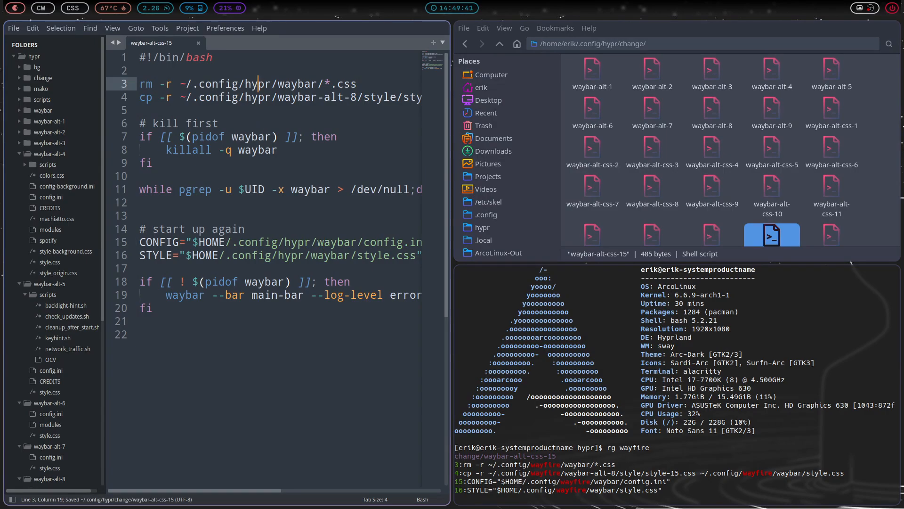
pyautogui.press('super+q')
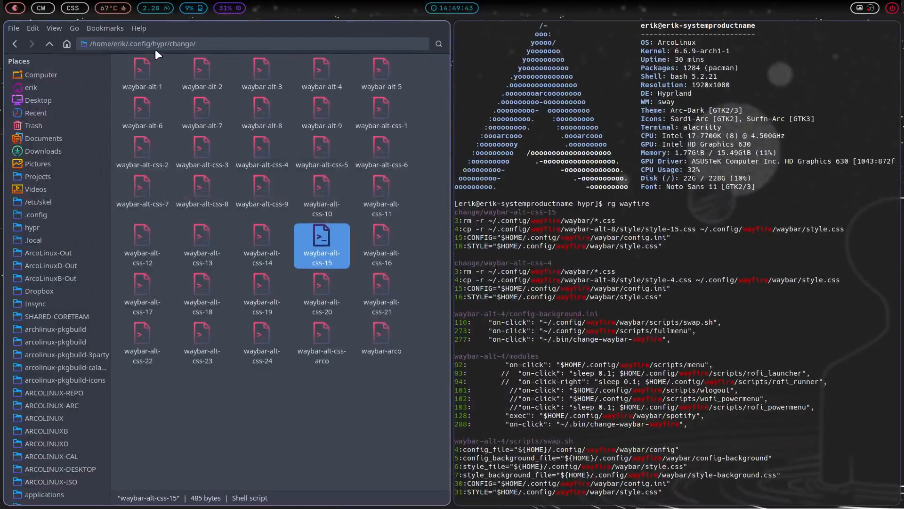
# Reopen waybar-alt-css-15 from the change folder and search it for wayfire.
pyautogui.doubleClick(321, 235)
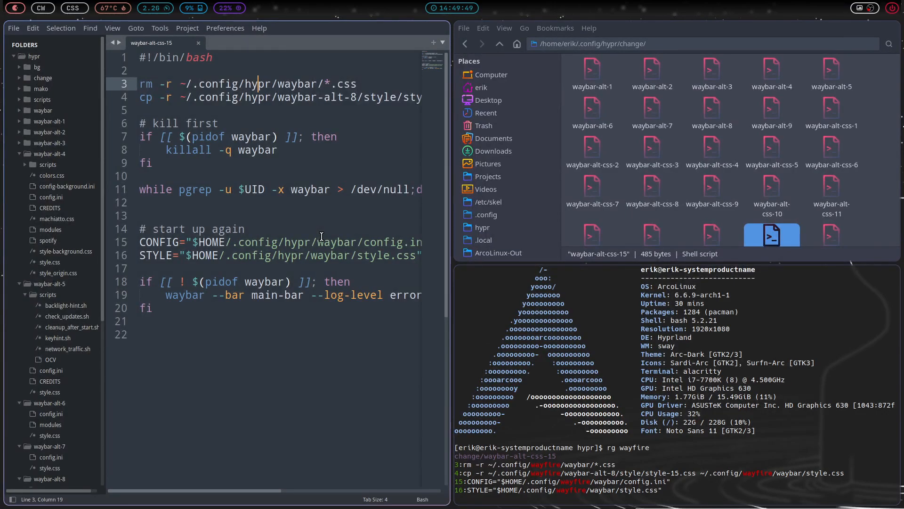
pyautogui.hotkey('ctrl', 'f')
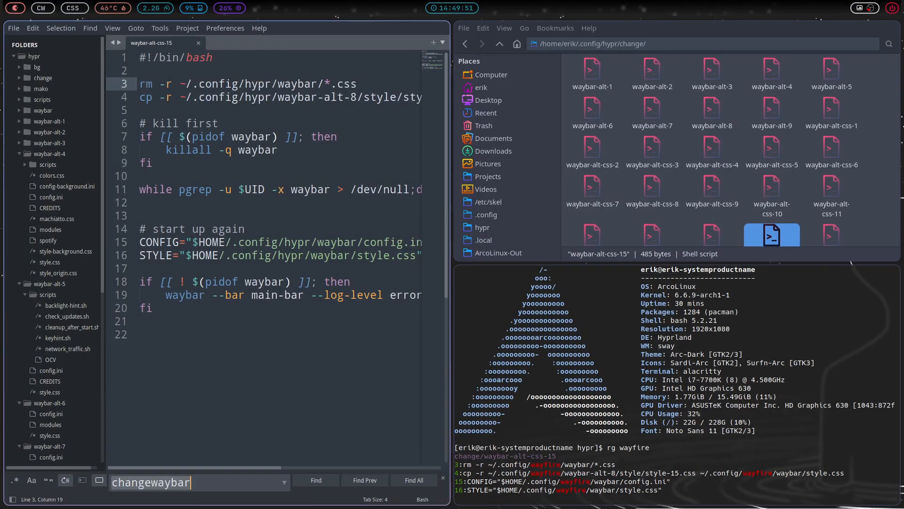
pyautogui.write('wayfire')
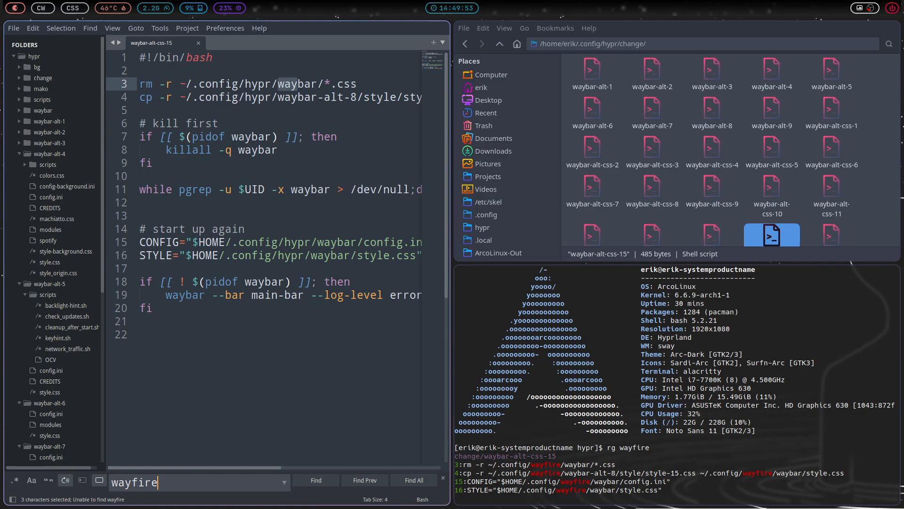
# Clear the terminal and rerun rg wayfire in the hypr folder to list the remaining references.
pyautogui.doubleClick(551, 464)
pyautogui.press('Up')
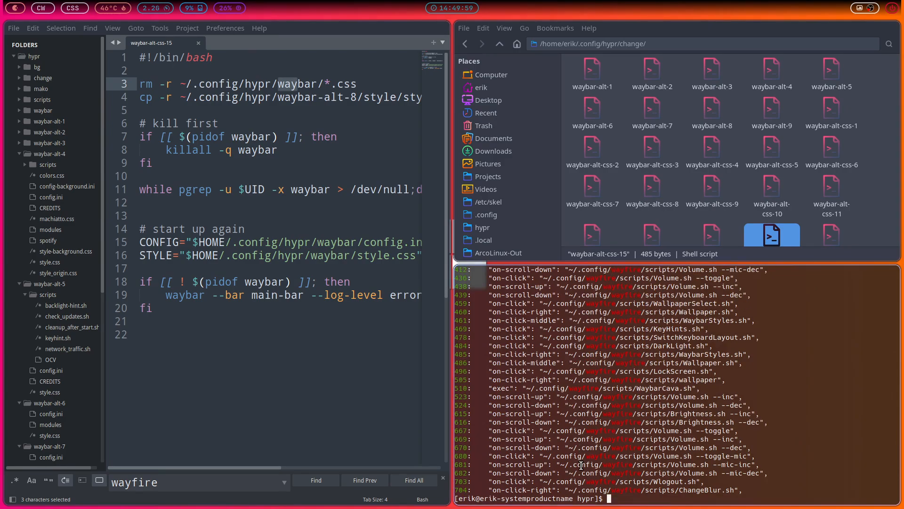
pyautogui.press('Return')
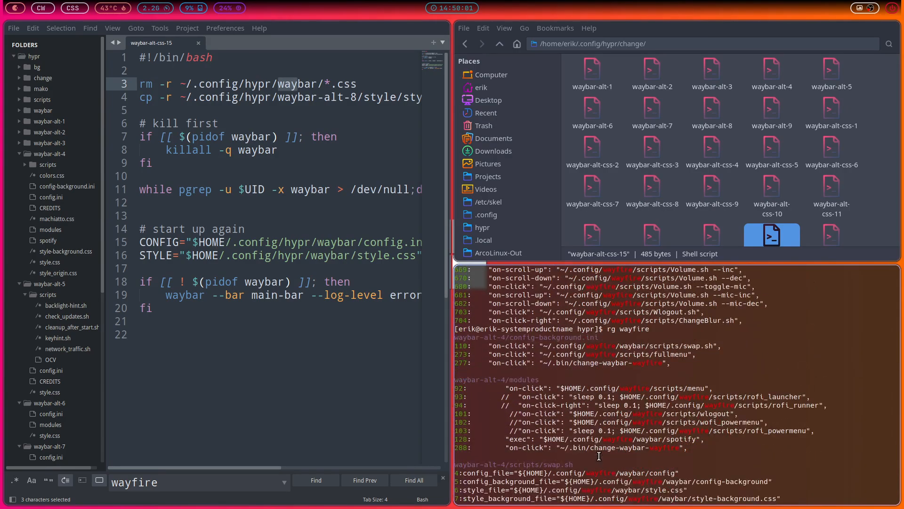
pyautogui.write('clear')
pyautogui.press('Return')
pyautogui.write('clean')
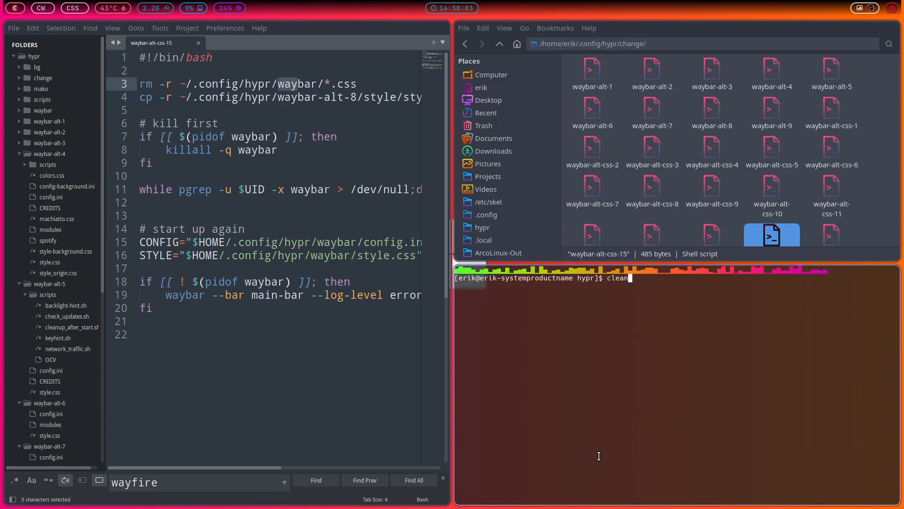
pyautogui.press('Up')
pyautogui.press('Up')
pyautogui.press('Return')
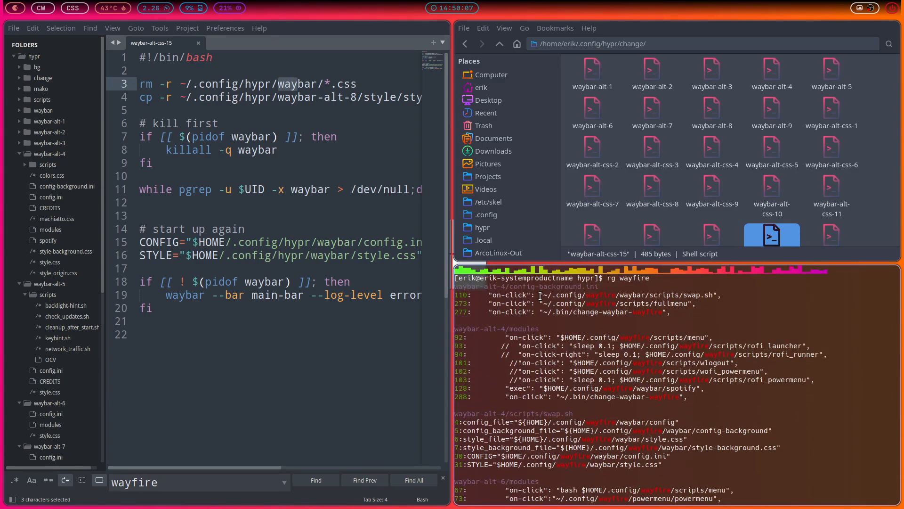
# Open the waybar-alt-4 script from the change folder in the text editor.
pyautogui.click(323, 349)
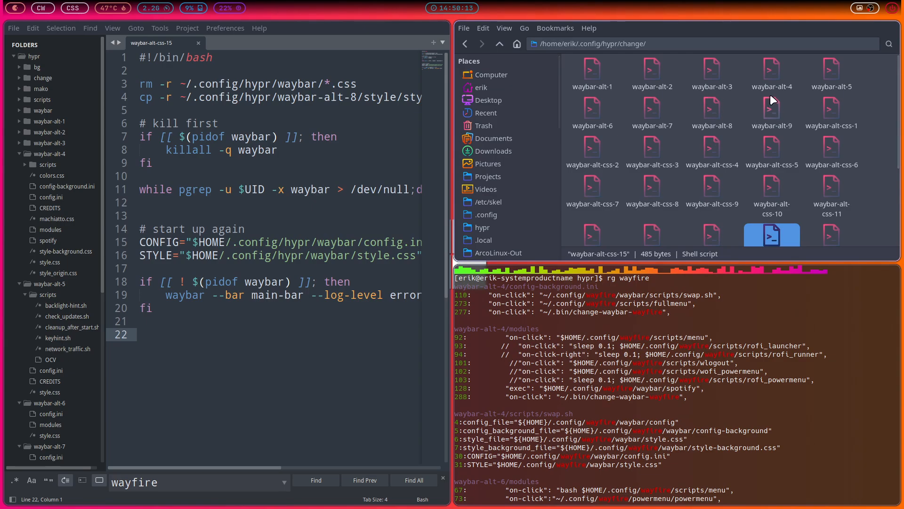
pyautogui.click(770, 72)
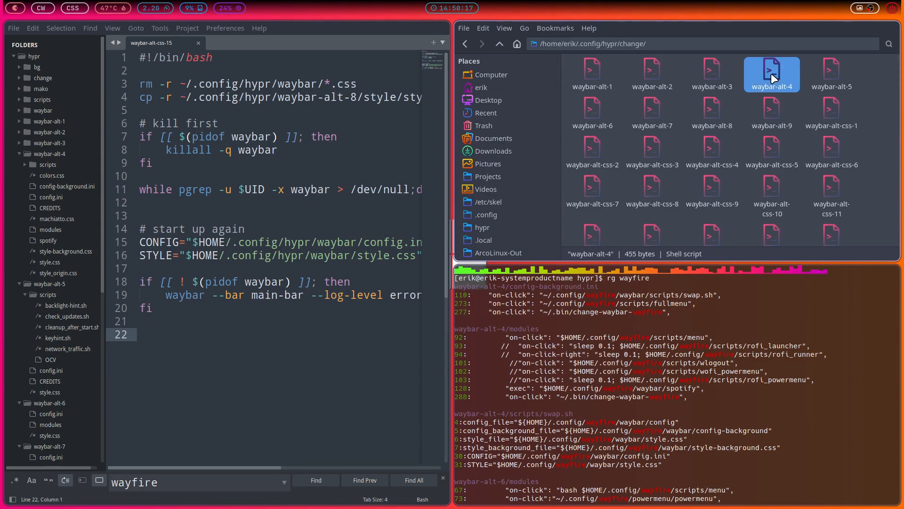
pyautogui.doubleClick(770, 73)
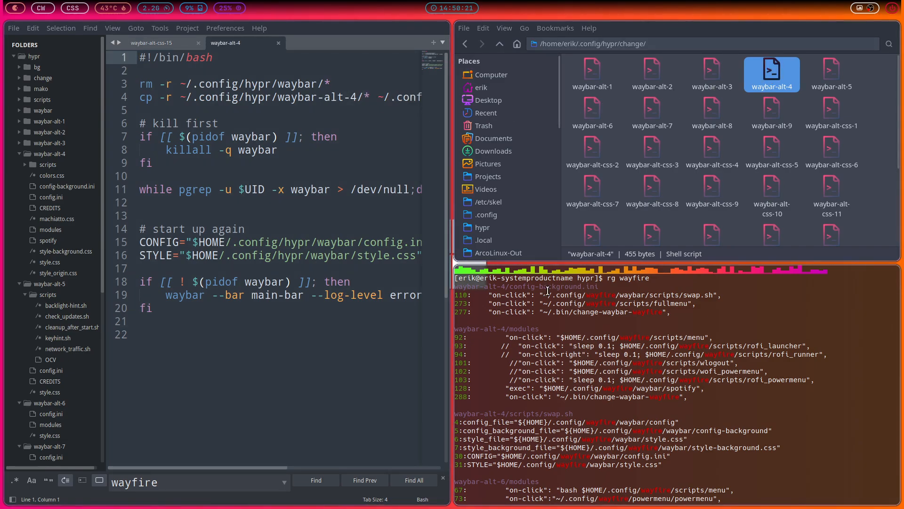
# Go up to the hypr folder and open config-background.ini from the waybar-alt-4 folder in the text editor.
pyautogui.click(500, 44)
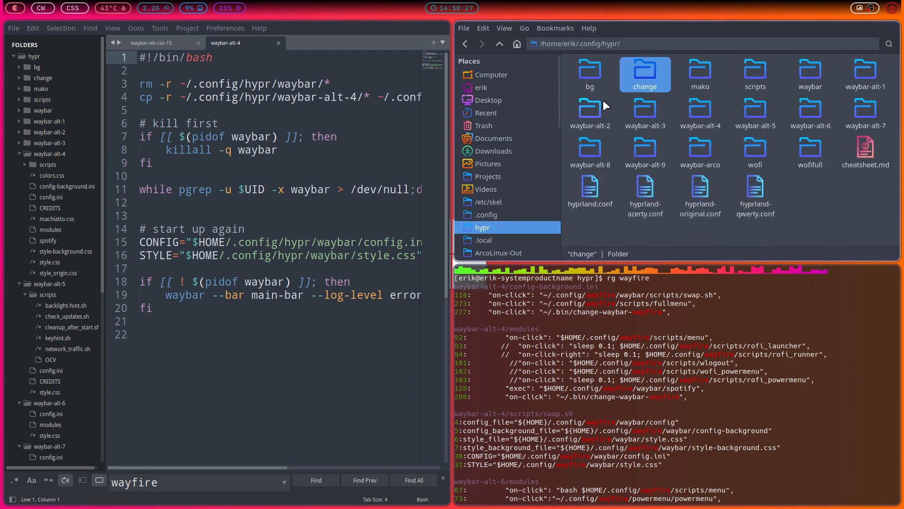
pyautogui.click(707, 108)
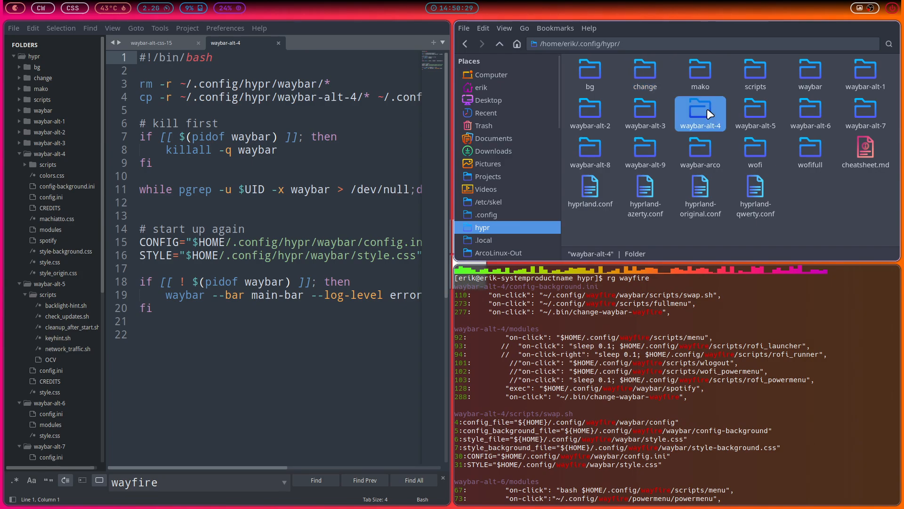
pyautogui.doubleClick(708, 108)
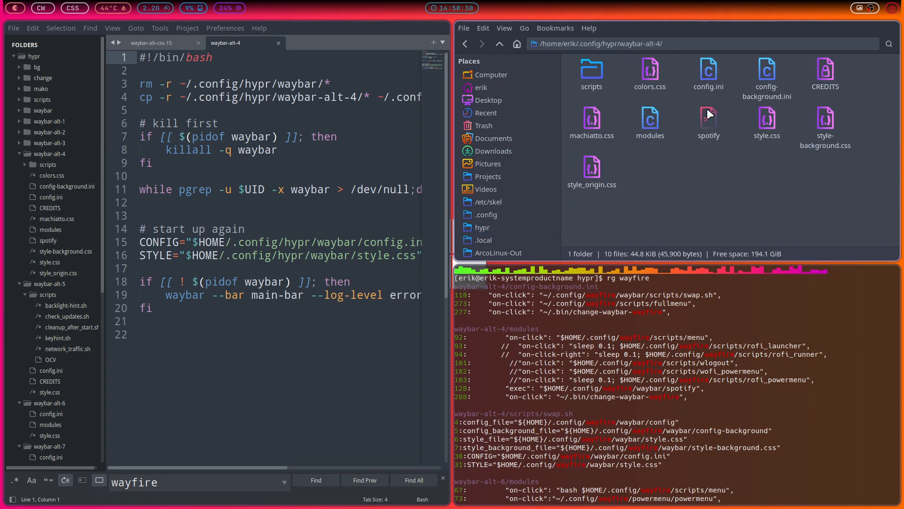
pyautogui.doubleClick(766, 74)
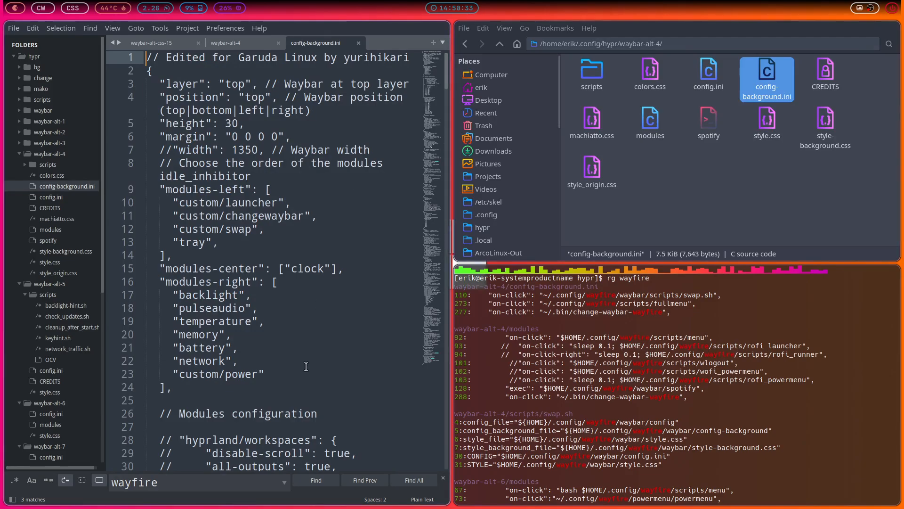
# Replace all three occurrences of wayfire with hypr in waybar-alt-4's config-background.ini.
pyautogui.hotkey('ctrl', 'h')
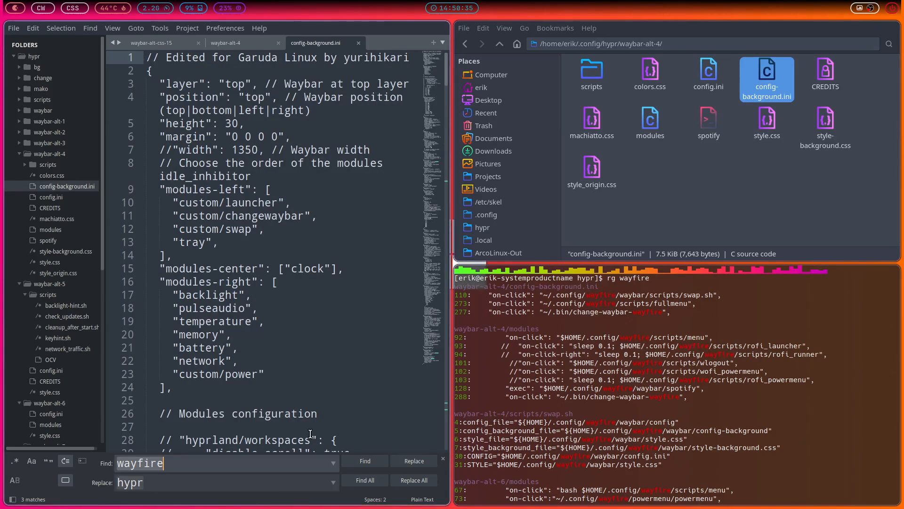
pyautogui.click(378, 458)
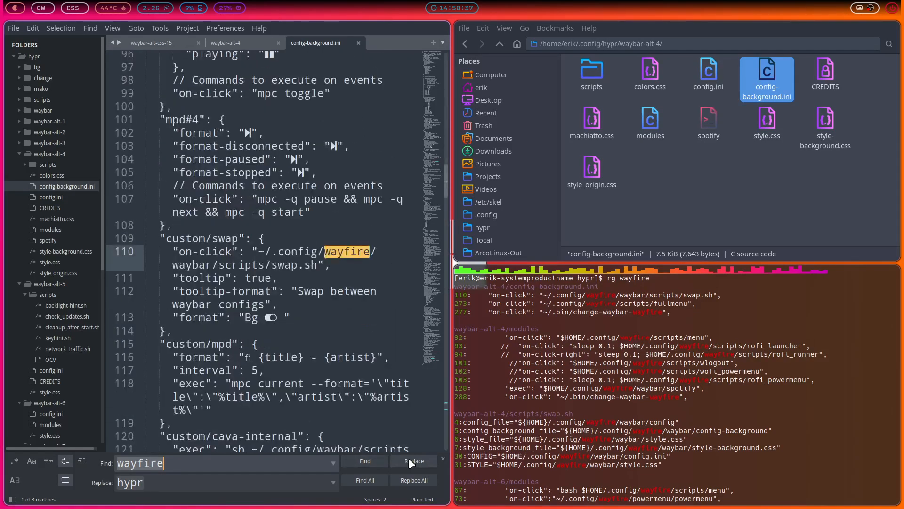
pyautogui.click(409, 460)
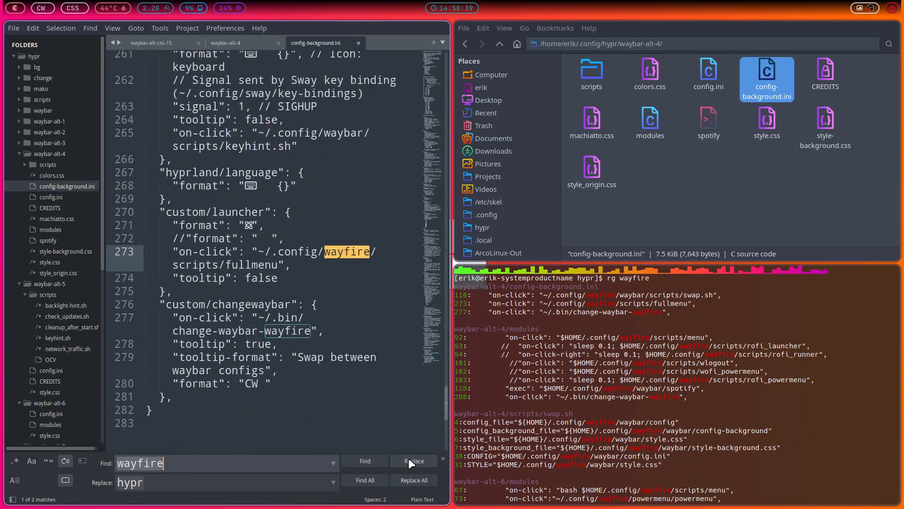
pyautogui.click(408, 459)
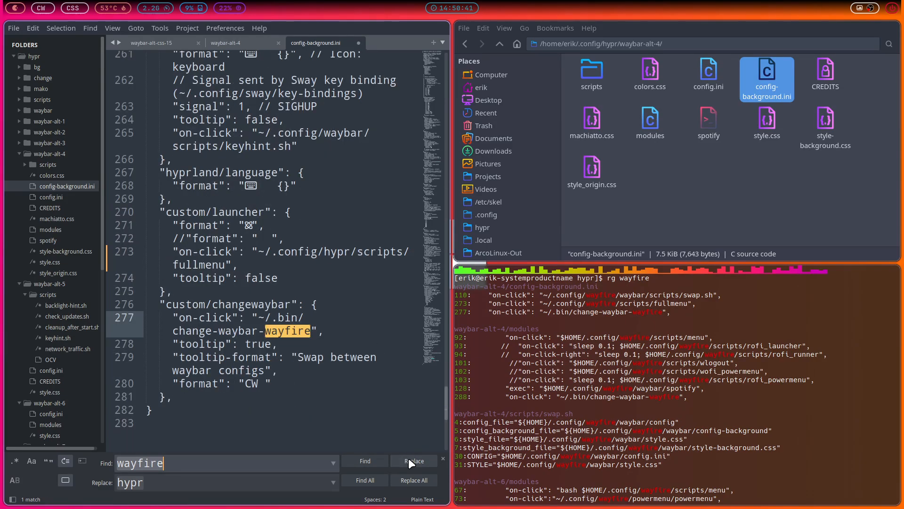
pyautogui.click(409, 459)
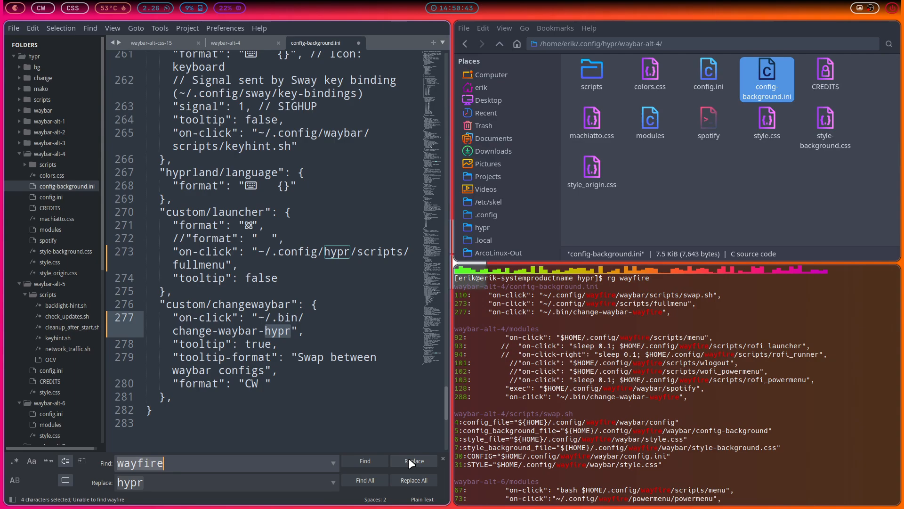
# Complete the custom/changewaybar command on line 277 of config-background.ini to change-waybar-hyprland and save the file.
pyautogui.click(161, 482)
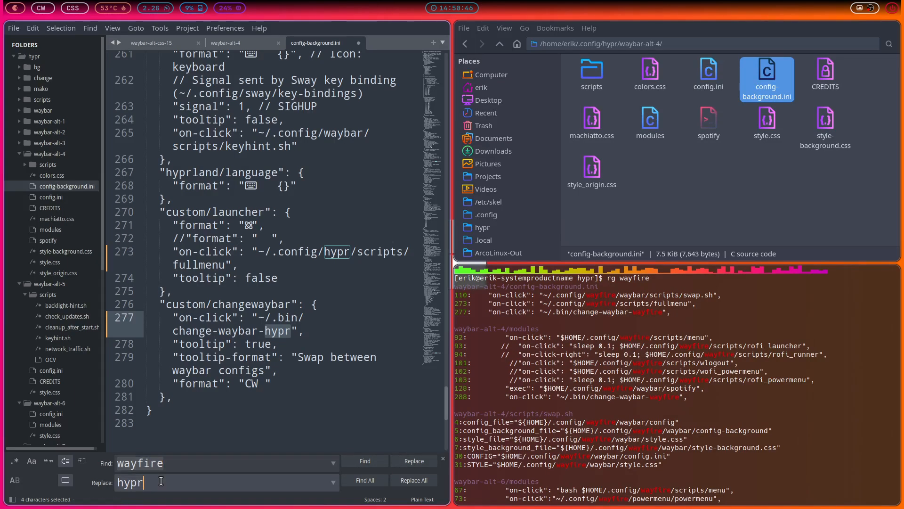
pyautogui.click(291, 337)
pyautogui.write('land')
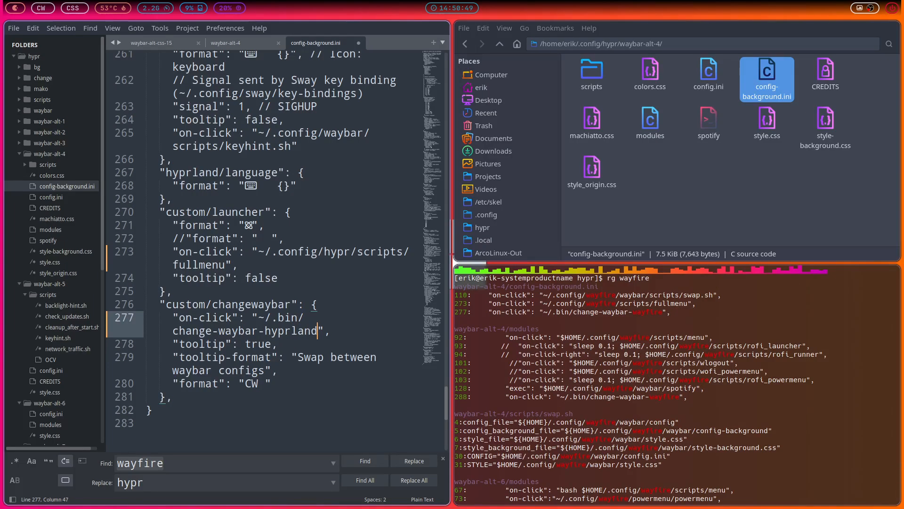
pyautogui.hotkey('ctrl', 's')
pyautogui.scroll(-2, 264, 235)
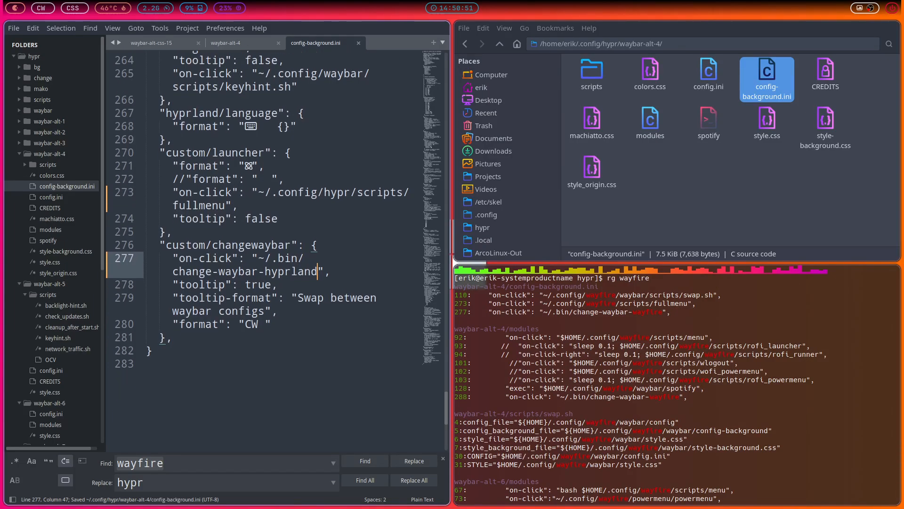
pyautogui.click(157, 484)
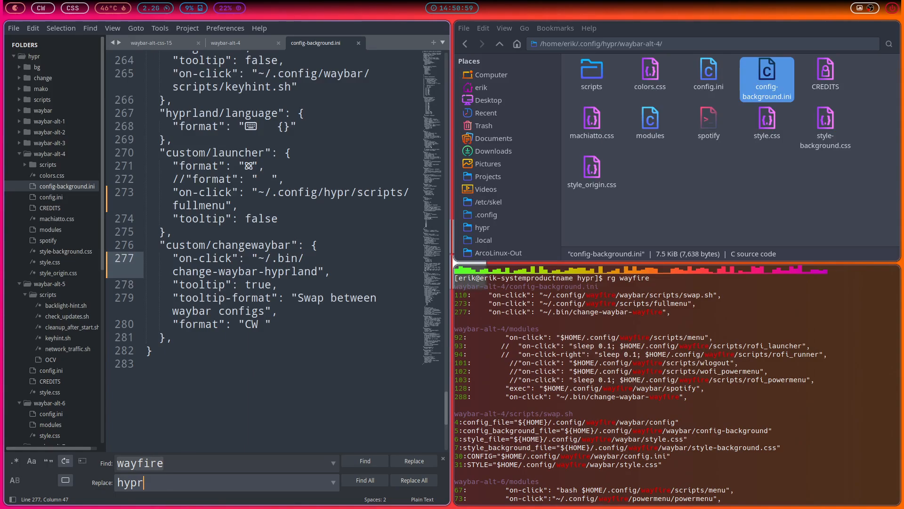
pyautogui.hotkey('ctrl', 's')
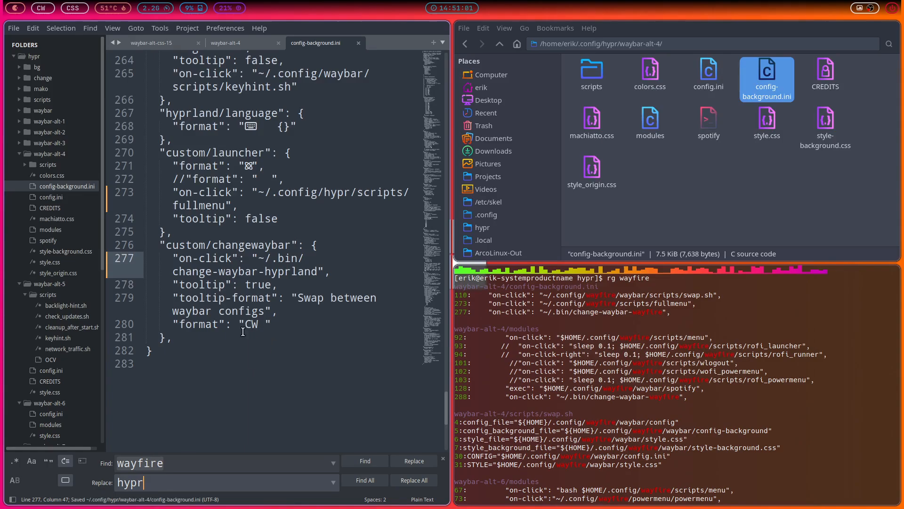
# Search waybar-alt-4's config.ini for wayfire, change its custom/changewaybar command to change-waybar-hyprland, and save.
pyautogui.click(66, 197)
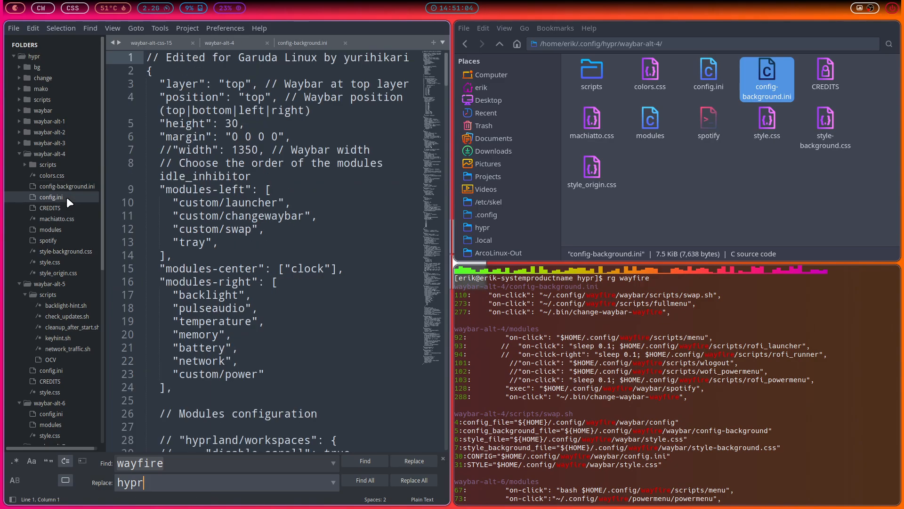
pyautogui.click(366, 464)
pyautogui.scroll(-15, 254, 324)
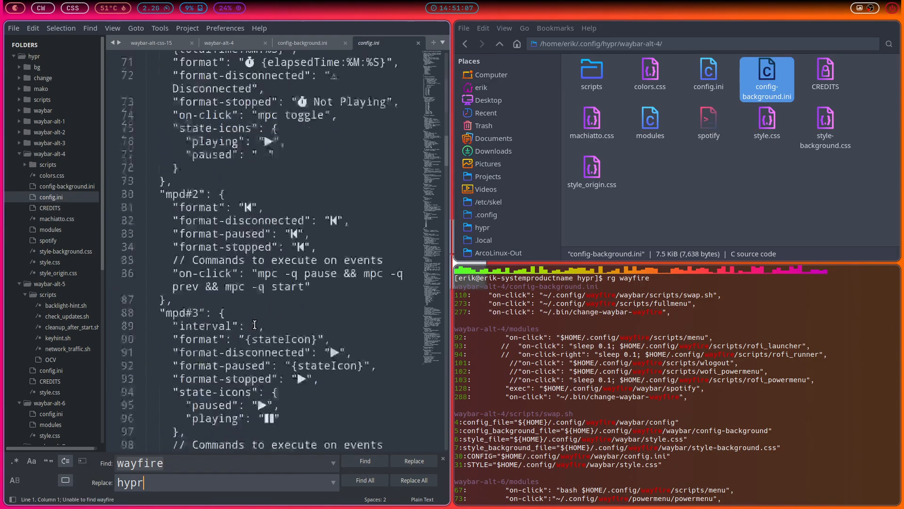
pyautogui.scroll(-20, 254, 325)
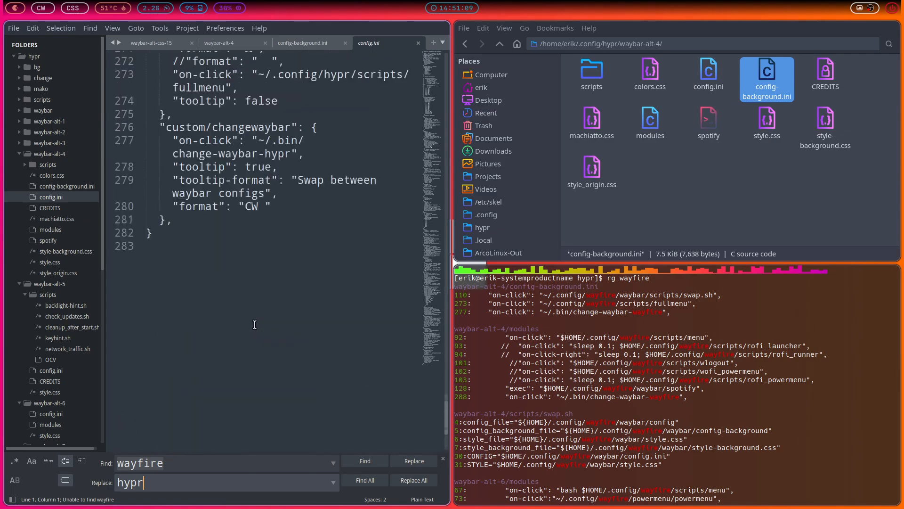
pyautogui.scroll(3, 255, 325)
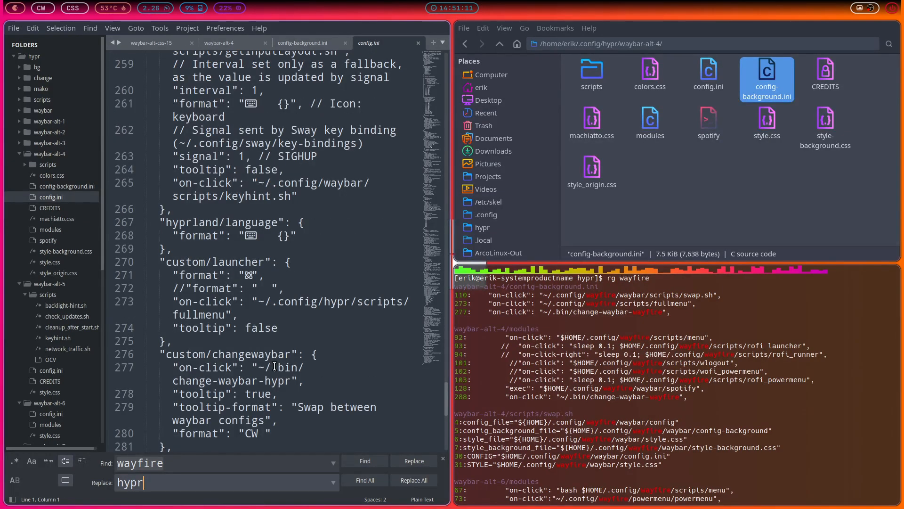
pyautogui.click(291, 382)
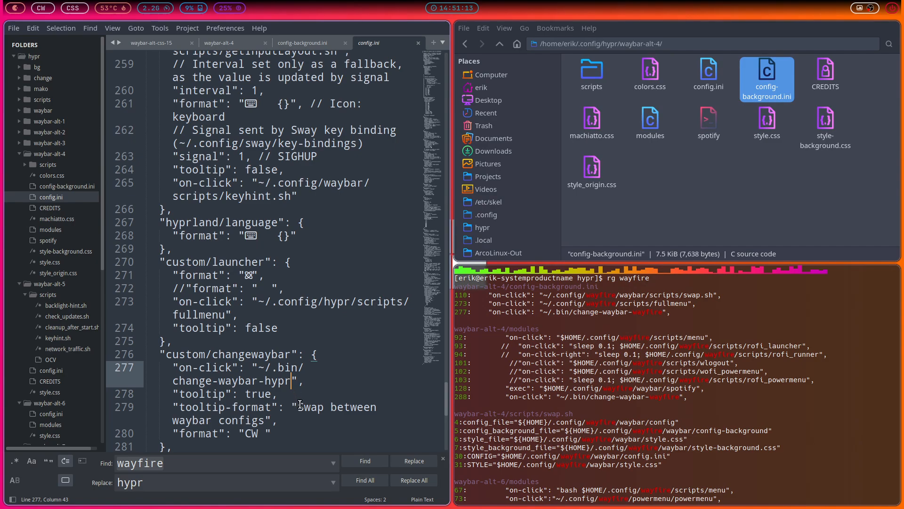
pyautogui.write('land')
pyautogui.hotkey('ctrl', 's')
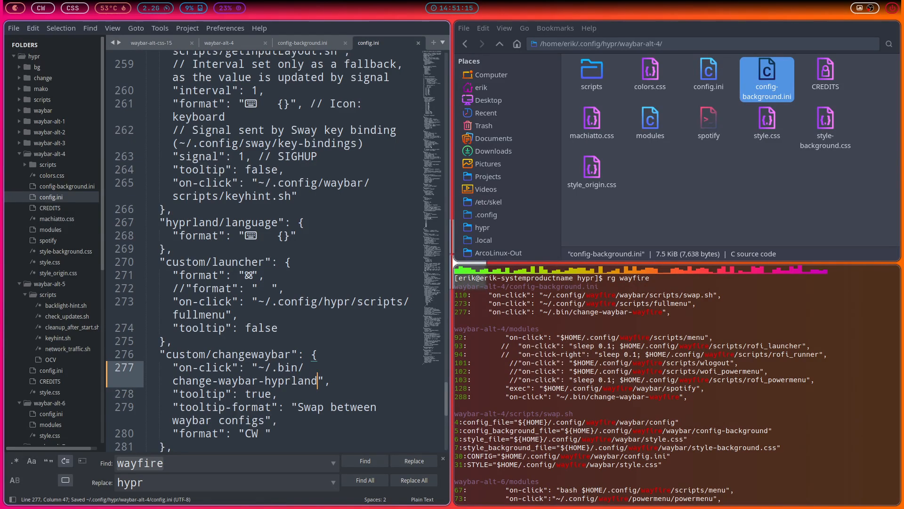
# Open config.ini from the waybar-alt-3 folder and check the script name in its custom/changewaybar command.
pyautogui.scroll(-3, 263, 249)
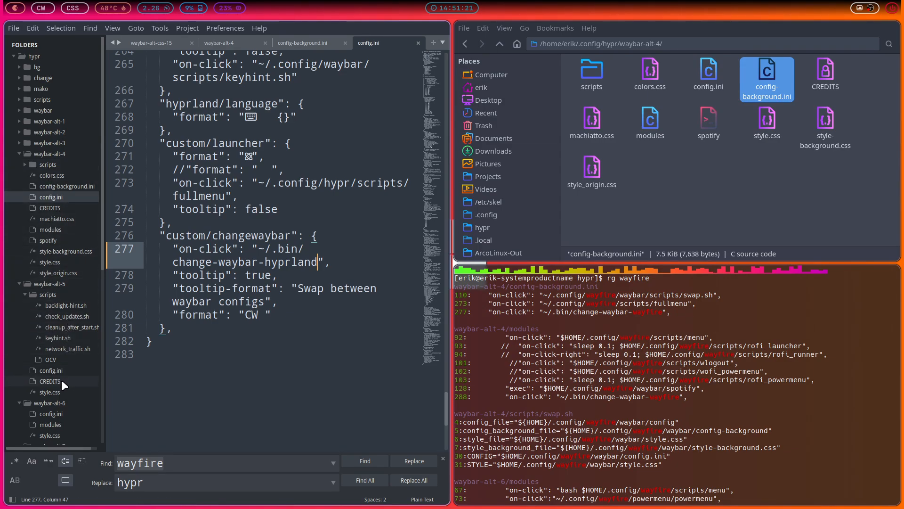
pyautogui.scroll(-3, 62, 379)
pyautogui.scroll(3, 63, 176)
pyautogui.click(22, 142)
pyautogui.click(53, 164)
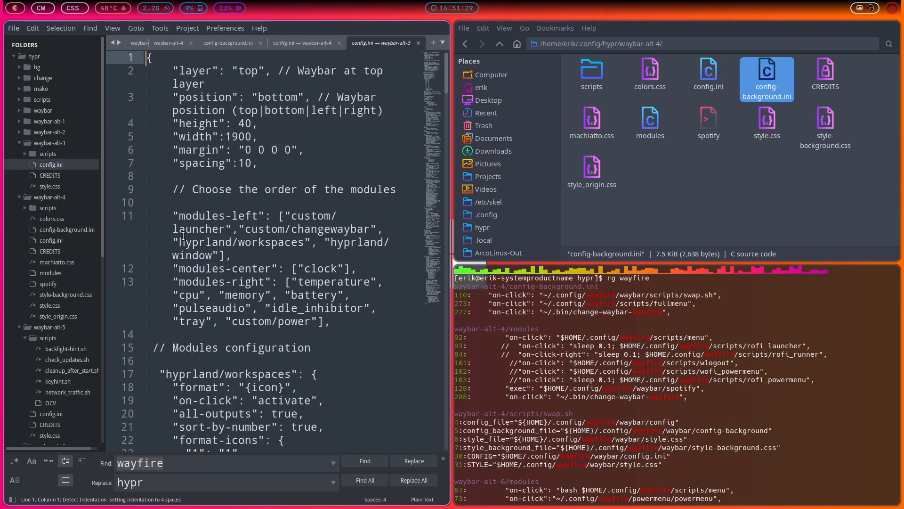
pyautogui.scroll(-15, 324, 383)
pyautogui.scroll(5, 325, 384)
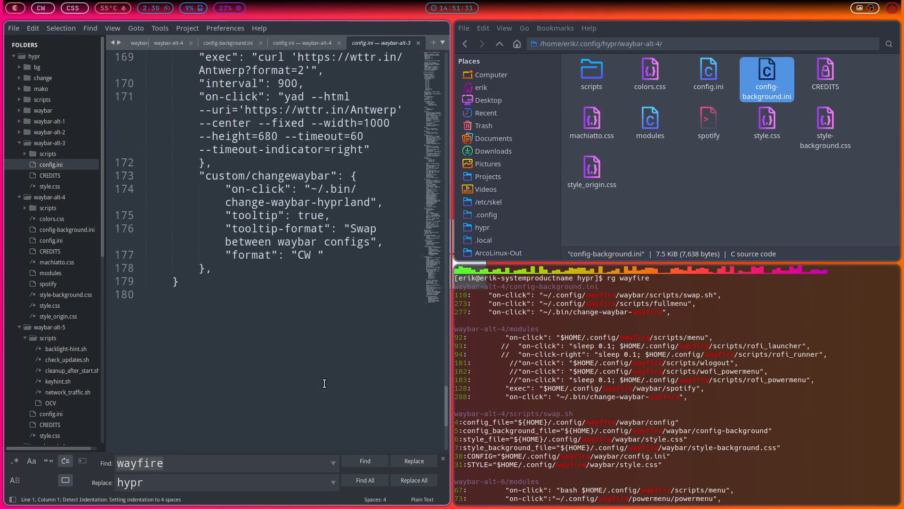
pyautogui.doubleClick(331, 206)
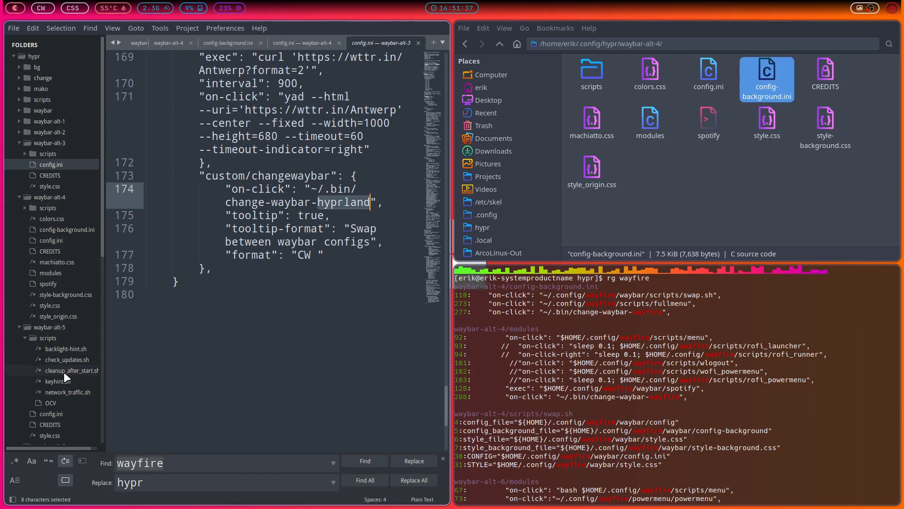
# Change the custom/changewaybar command in waybar-alt-5's config.ini to change-waybar-hyprland and save the file.
pyautogui.scroll(-2, 74, 359)
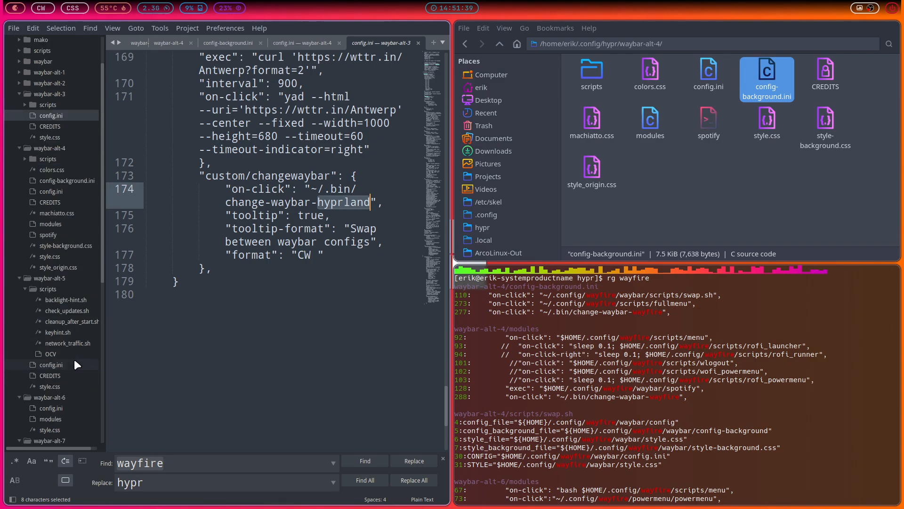
pyautogui.click(64, 365)
pyautogui.scroll(-4, 275, 351)
pyautogui.scroll(-20, 275, 351)
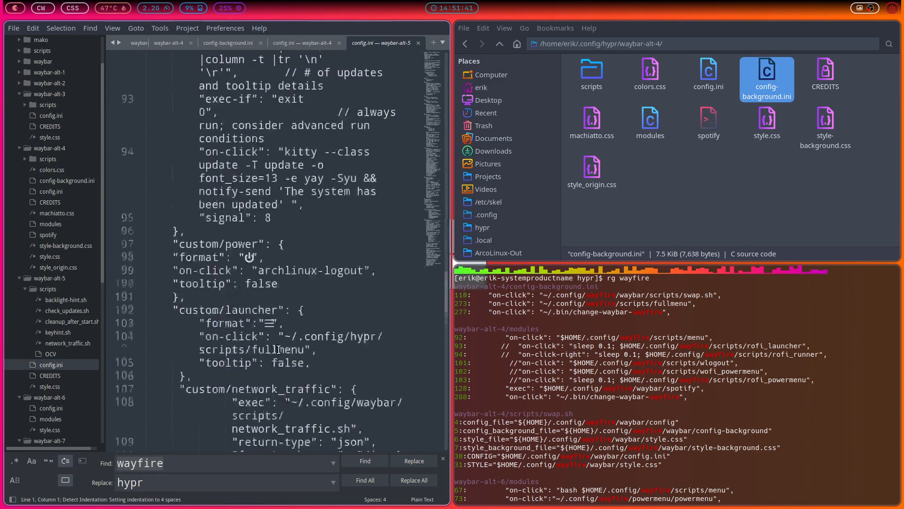
pyautogui.scroll(2, 280, 349)
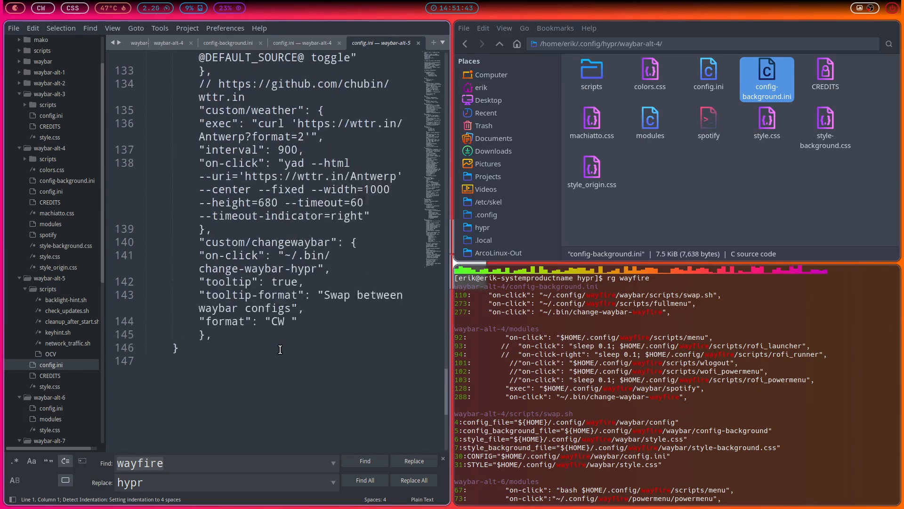
pyautogui.click(317, 269)
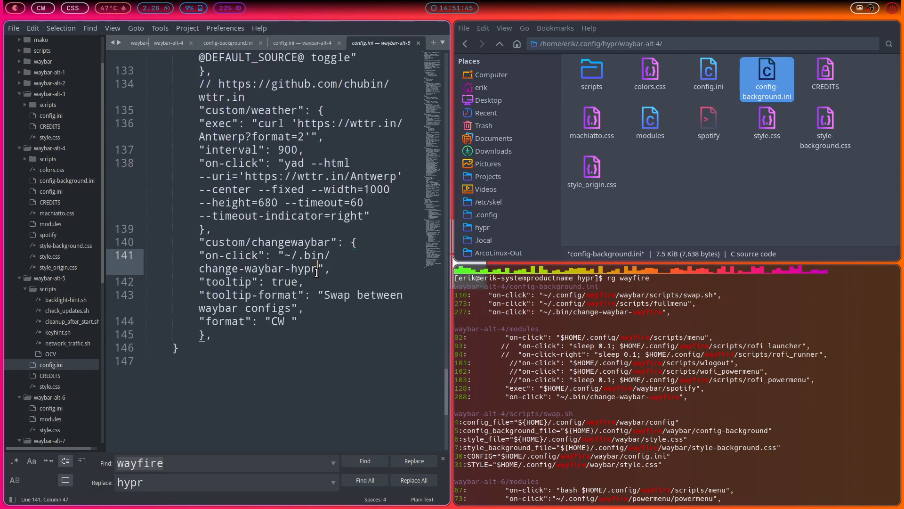
pyautogui.write('land')
pyautogui.hotkey('ctrl', 's')
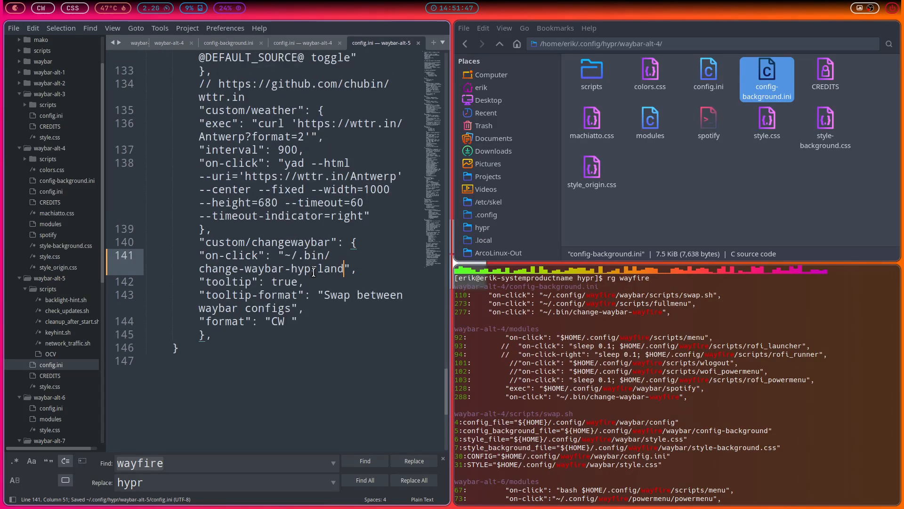
# Change the custom/changewaybar command in waybar-alt-7's config.ini to change-waybar-hyprland and save the file.
pyautogui.scroll(-5, 49, 293)
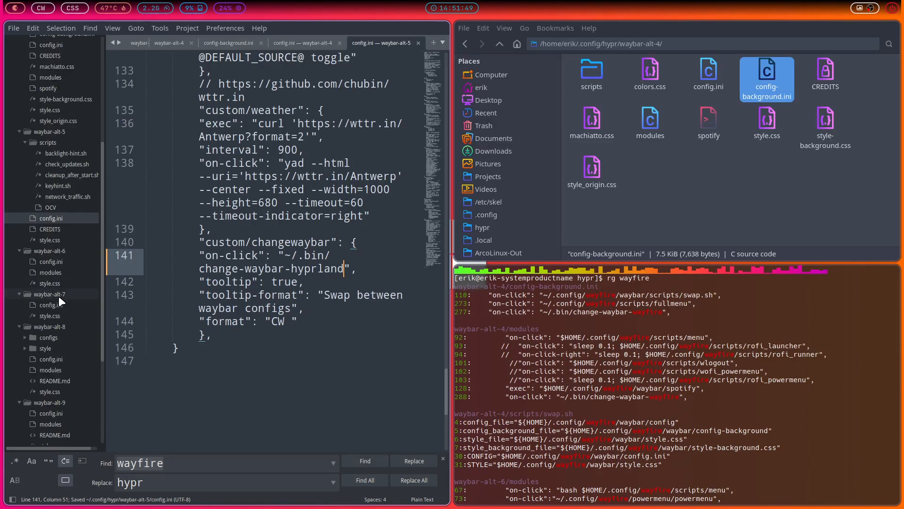
pyautogui.click(59, 304)
pyautogui.scroll(-20, 278, 312)
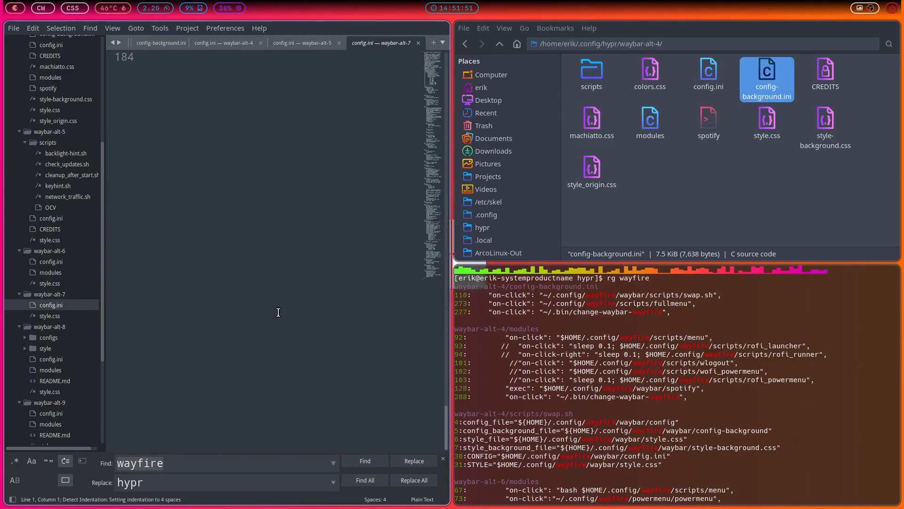
pyautogui.scroll(8, 277, 312)
pyautogui.click(317, 249)
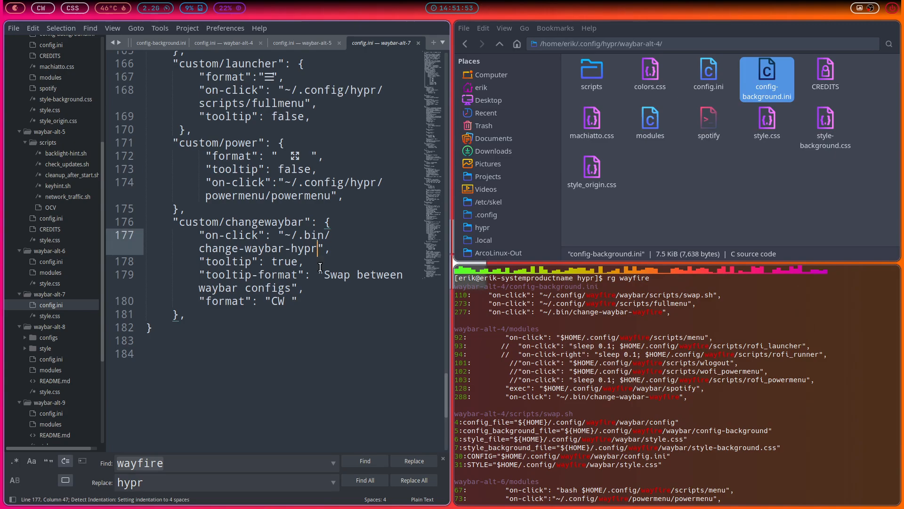
pyautogui.write('land')
pyautogui.hotkey('ctrl', 's')
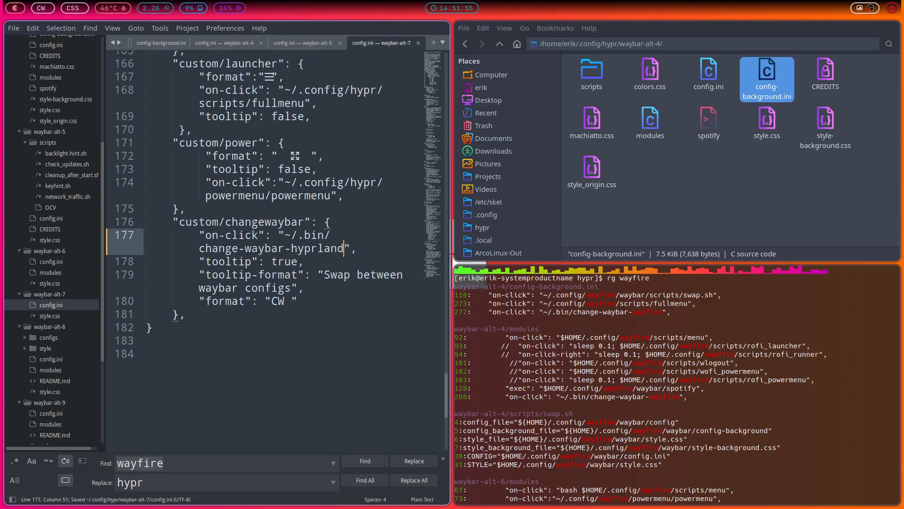
# Open the modules file from waybar-alt-8 and check its custom/changewaybar and custom/changewaybarcss commands.
pyautogui.click(63, 368)
pyautogui.scroll(-15, 254, 325)
pyautogui.scroll(-20, 253, 325)
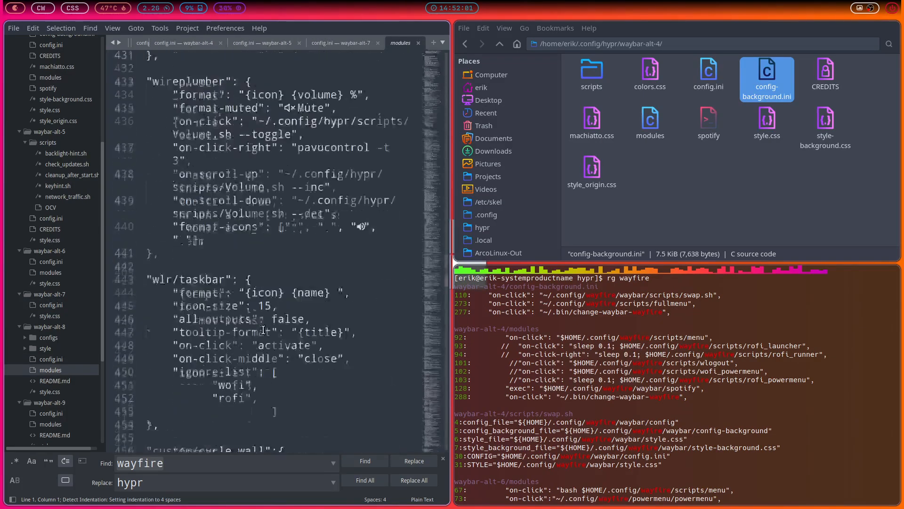
pyautogui.scroll(3, 263, 329)
pyautogui.scroll(-3, 278, 374)
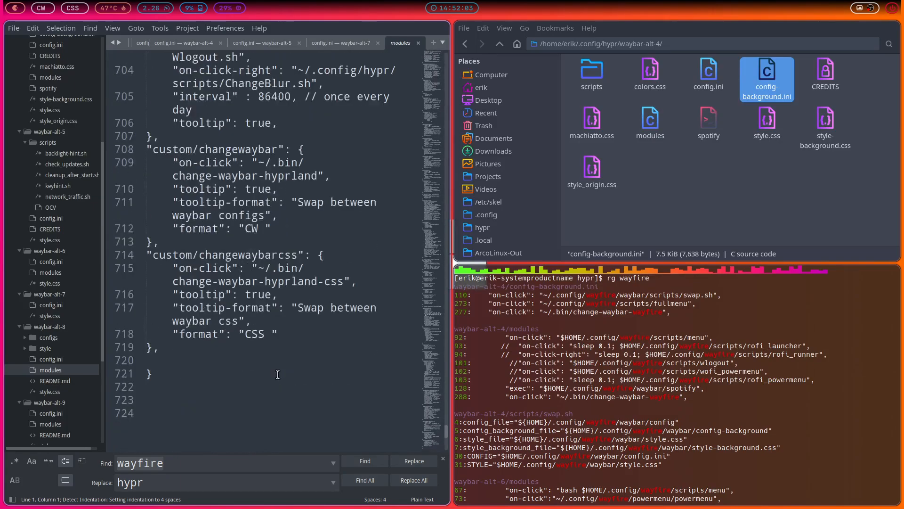
pyautogui.click(292, 178)
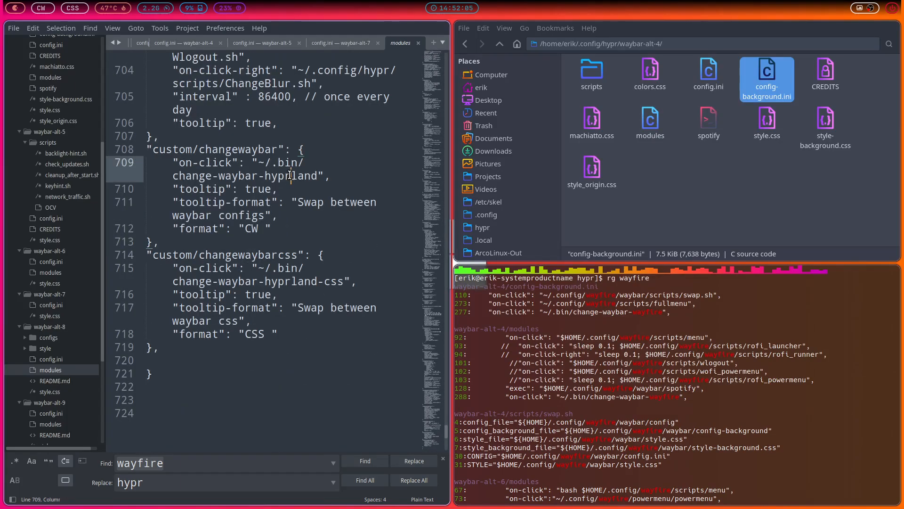
pyautogui.click(296, 282)
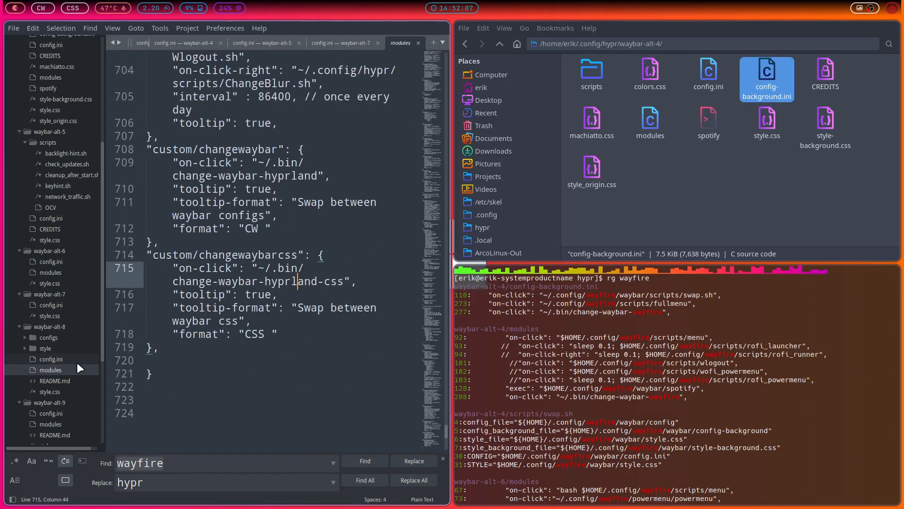
pyautogui.scroll(-3, 67, 369)
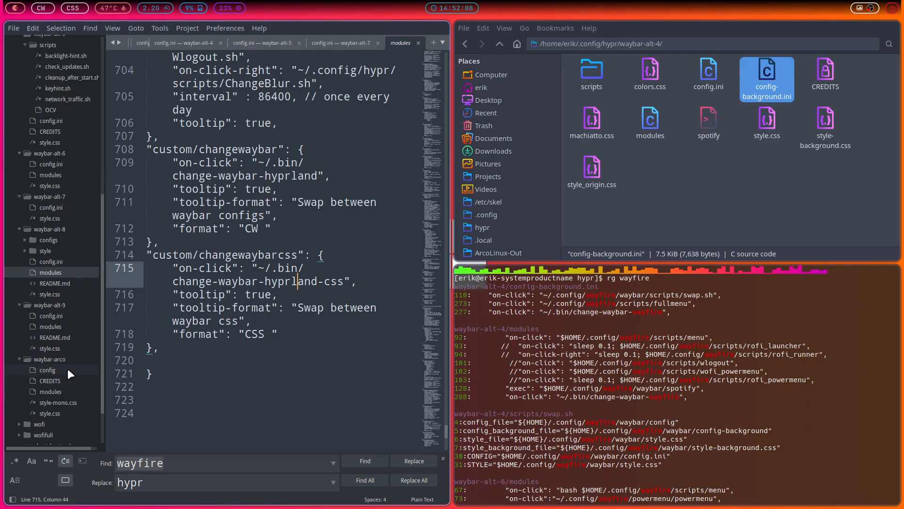